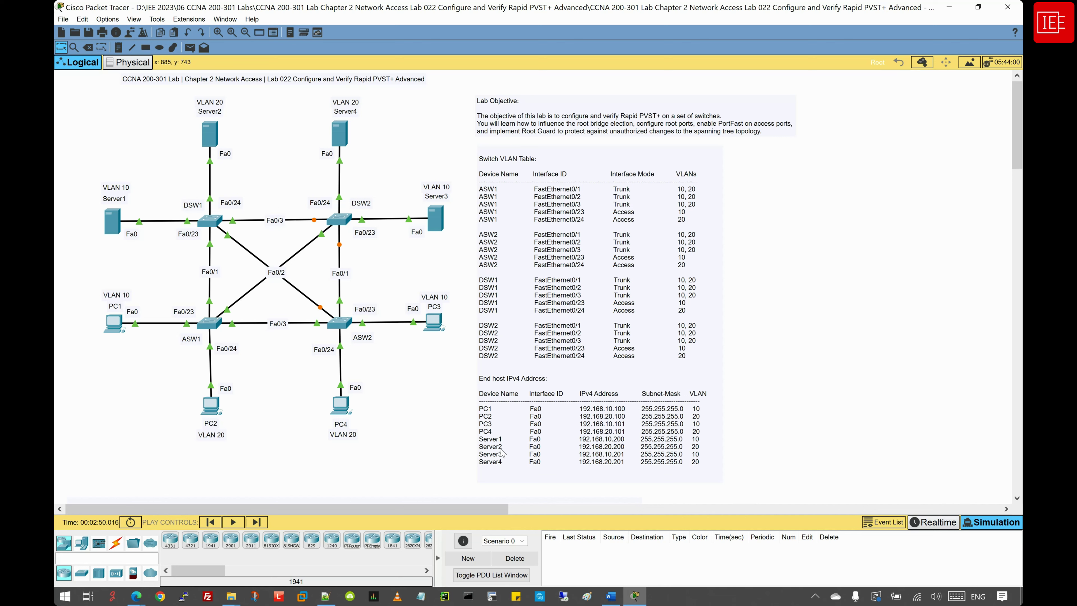
Step: Read through the lab task list below the topology, from verifying the current configuration to the troubleshooting steps
scroll(339, 455, down, 9)
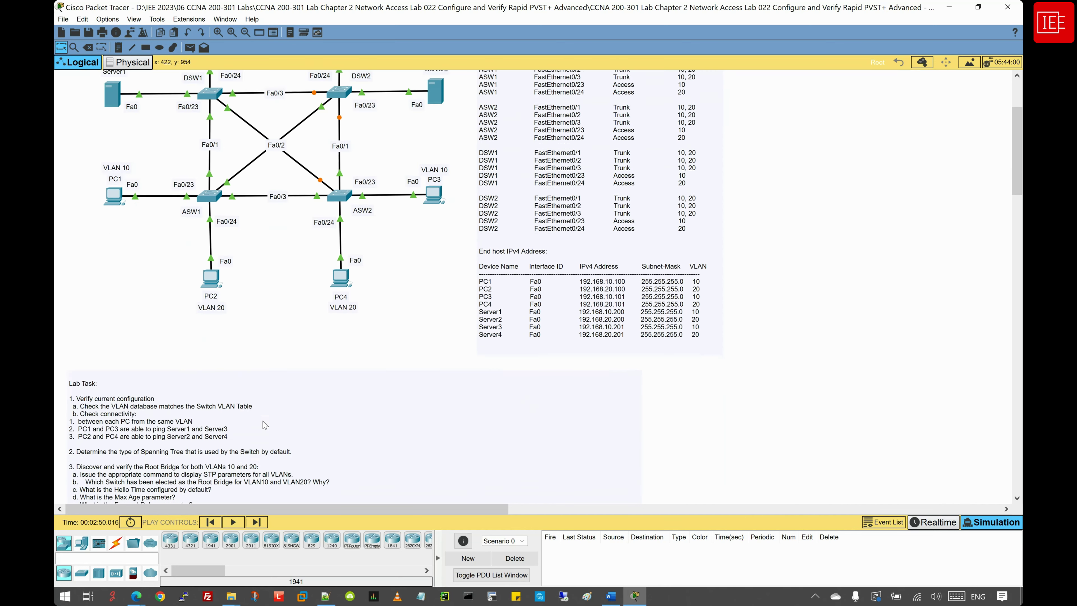
scroll(258, 422, down, 1)
scroll(258, 421, up, 1)
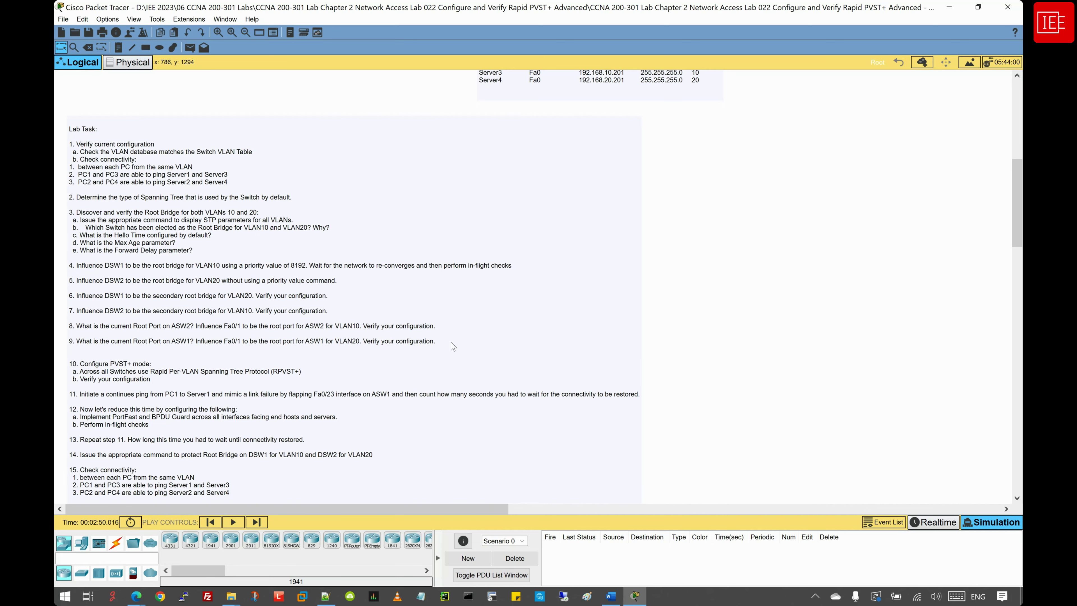
scroll(442, 342, down, 3)
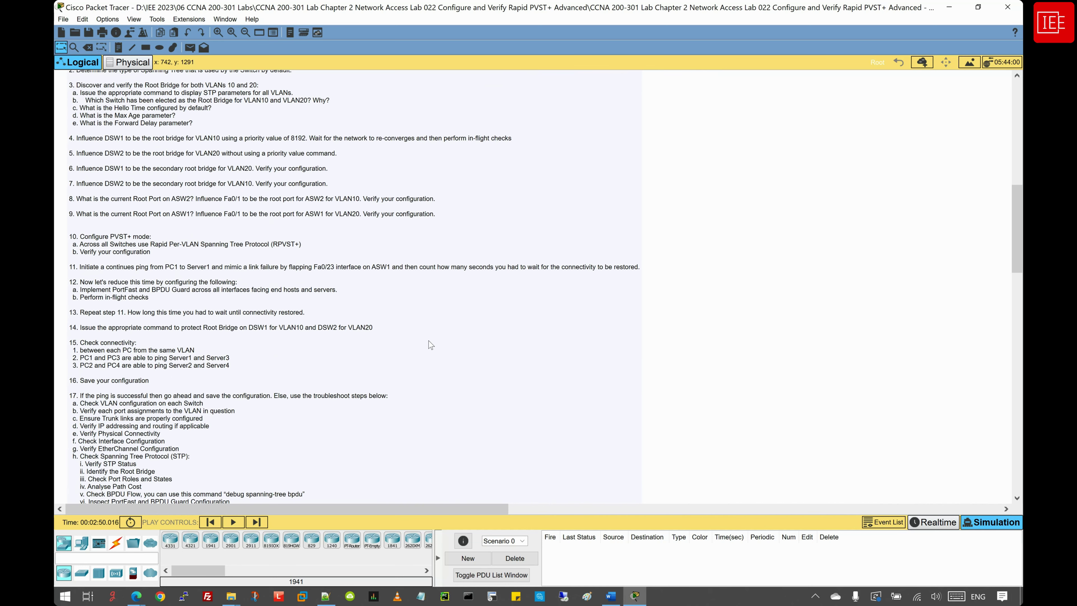
scroll(262, 270, down, 2)
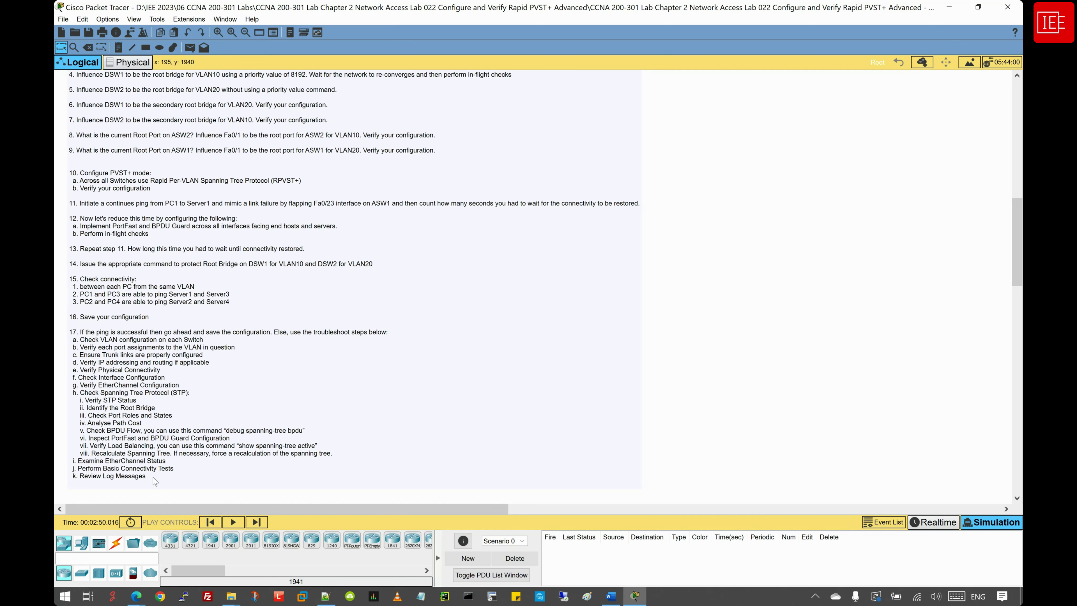
scroll(153, 477, up, 10)
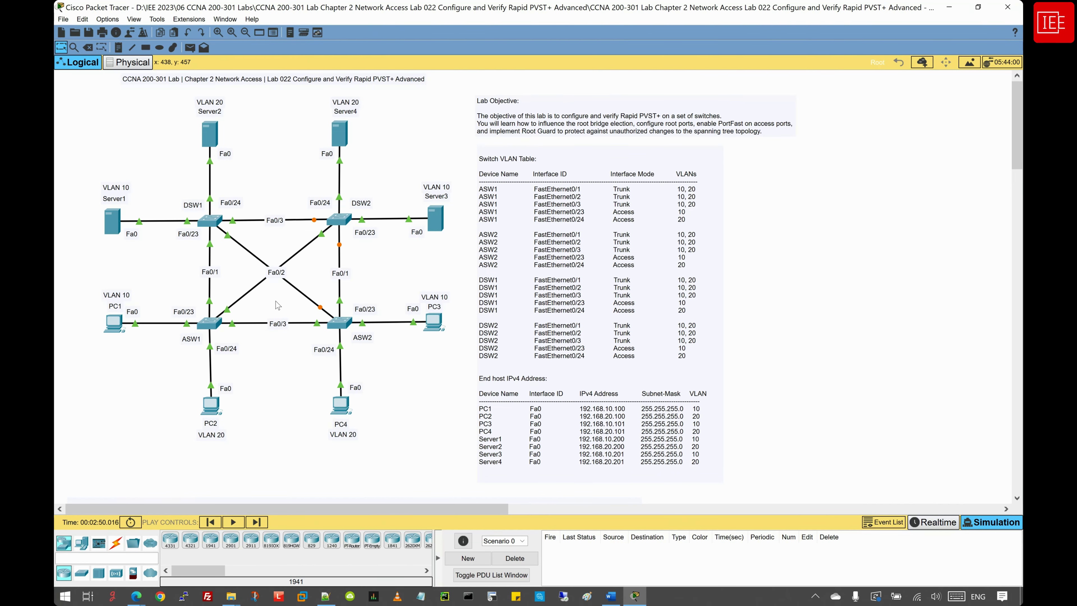
Step: Open switch ASW1's command line in a maximized window and enter privileged EXEC mode with en
click(207, 328)
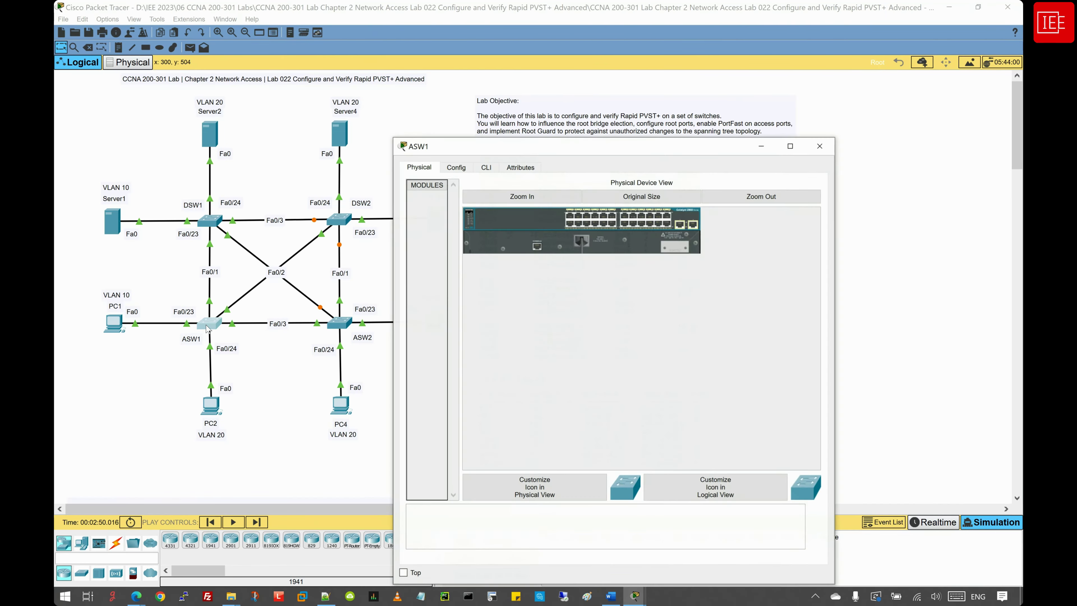
click(487, 169)
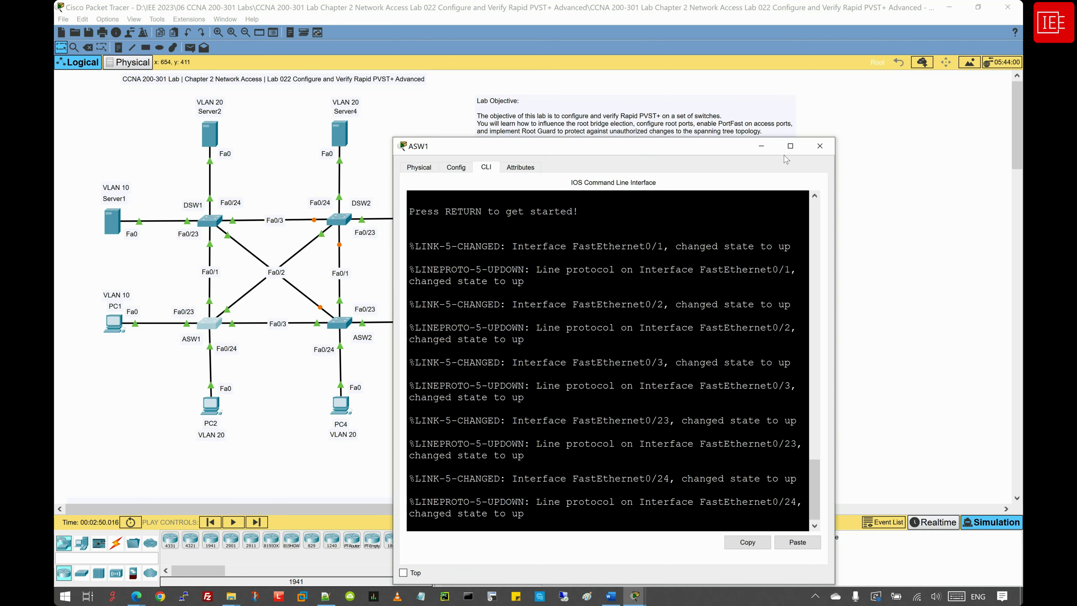
click(790, 146)
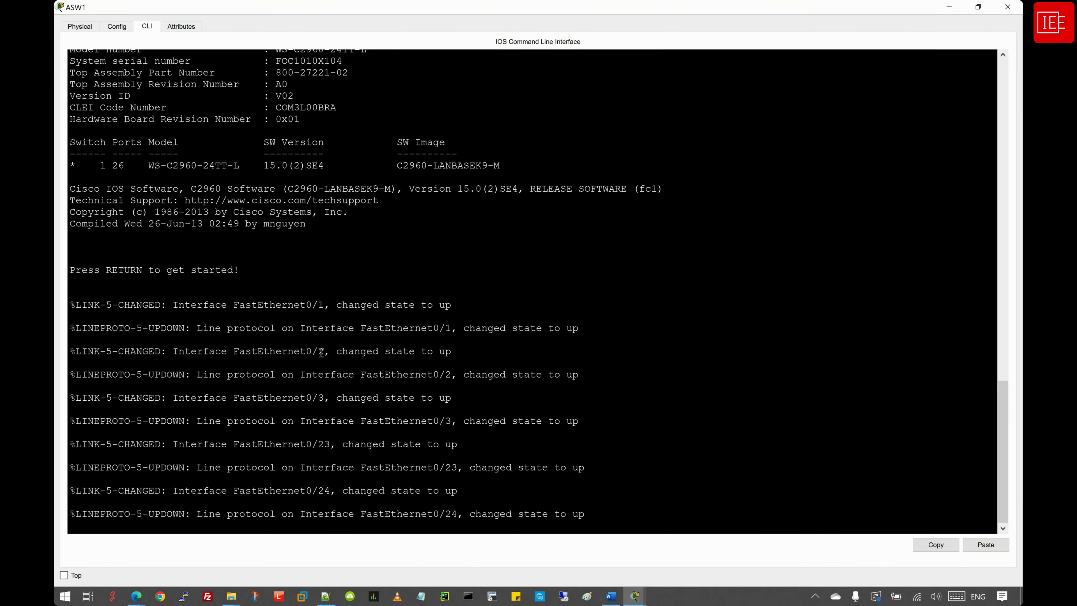
key(Return)
text(en)
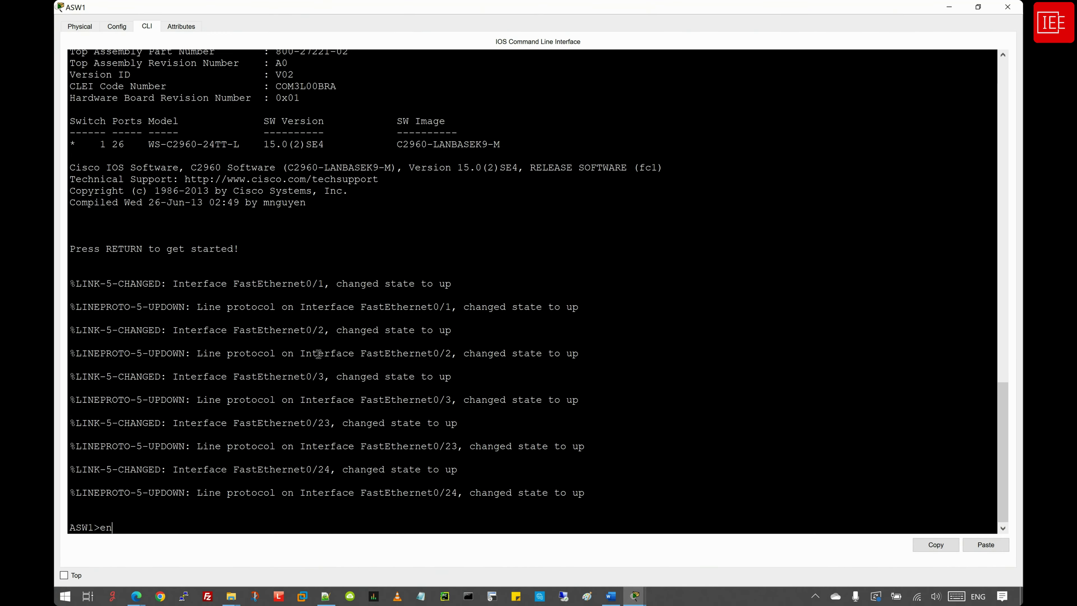
key(Return)
key(Return)
key(Return)
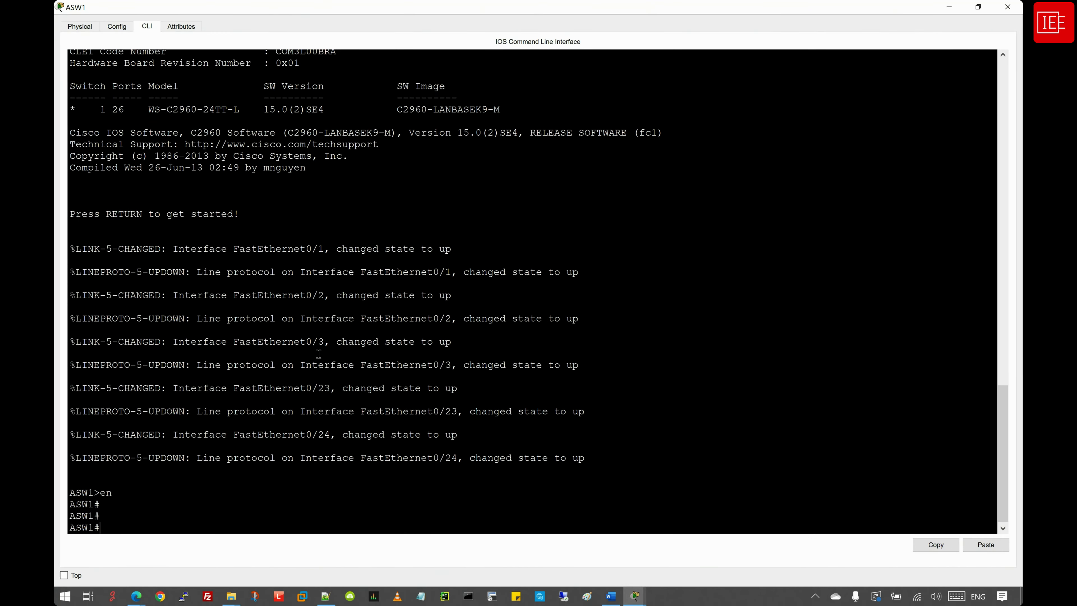
Step: Display ASW1's VLAN database with the show vlan brief command
text(s)
key(Tab)
text(h)
key(Tab)
text(vl)
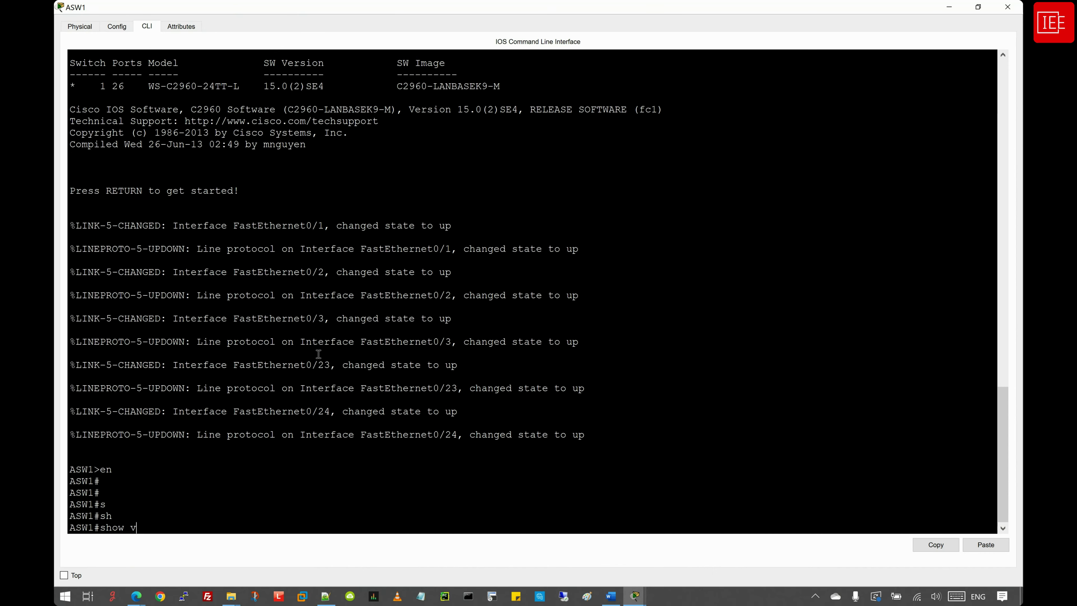
key(Tab)
text(br)
key(Tab)
key(Return)
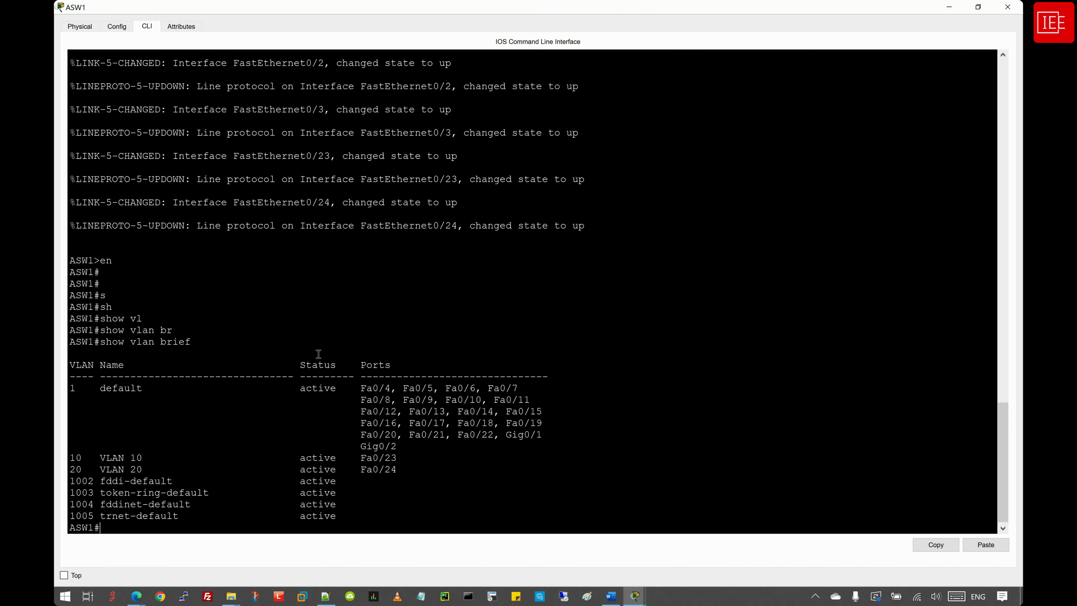
Step: Check the VLAN 10 and VLAN 20 entries and their assigned access ports in ASW1's VLAN list
drag(398, 470, 72, 460)
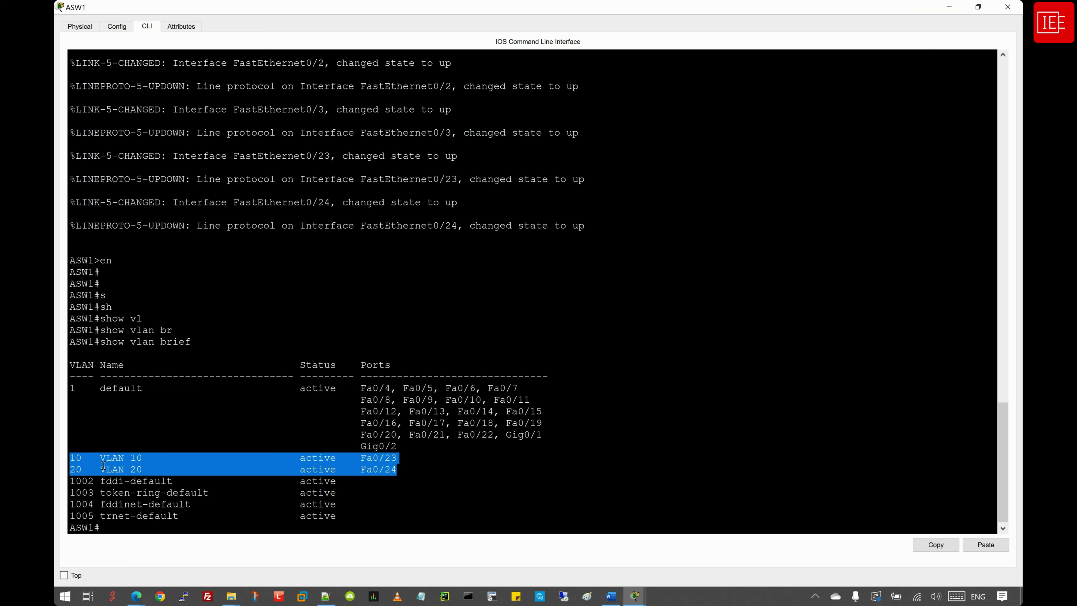
drag(403, 463, 69, 460)
click(386, 467)
drag(409, 469, 365, 470)
click(141, 525)
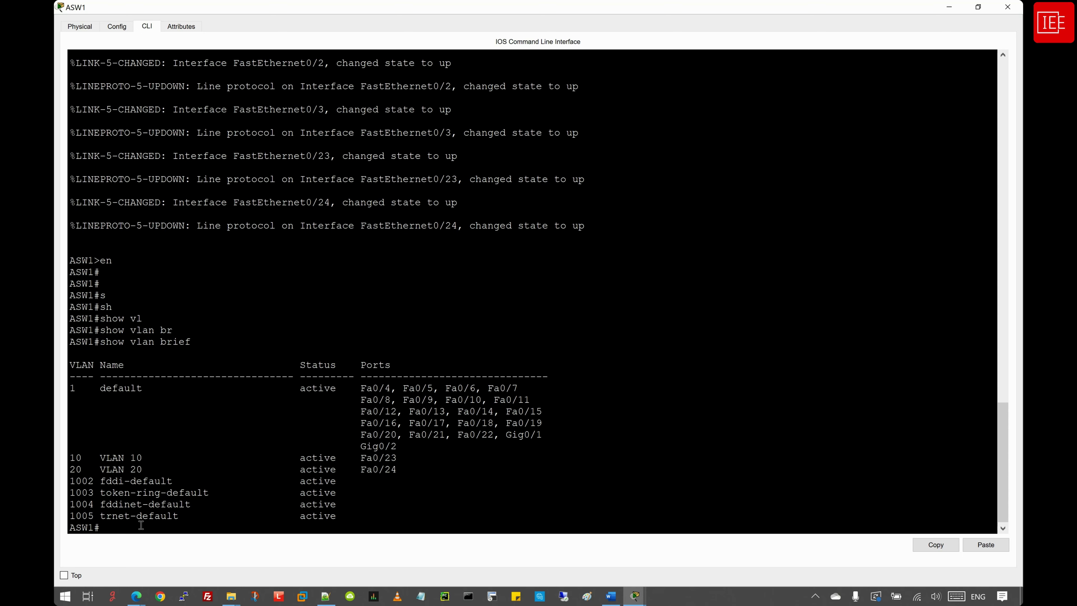
Step: Display ASW1's trunk ports with the show interfaces trunk command
key(Return)
text(sh)
key(Tab)
text(in)
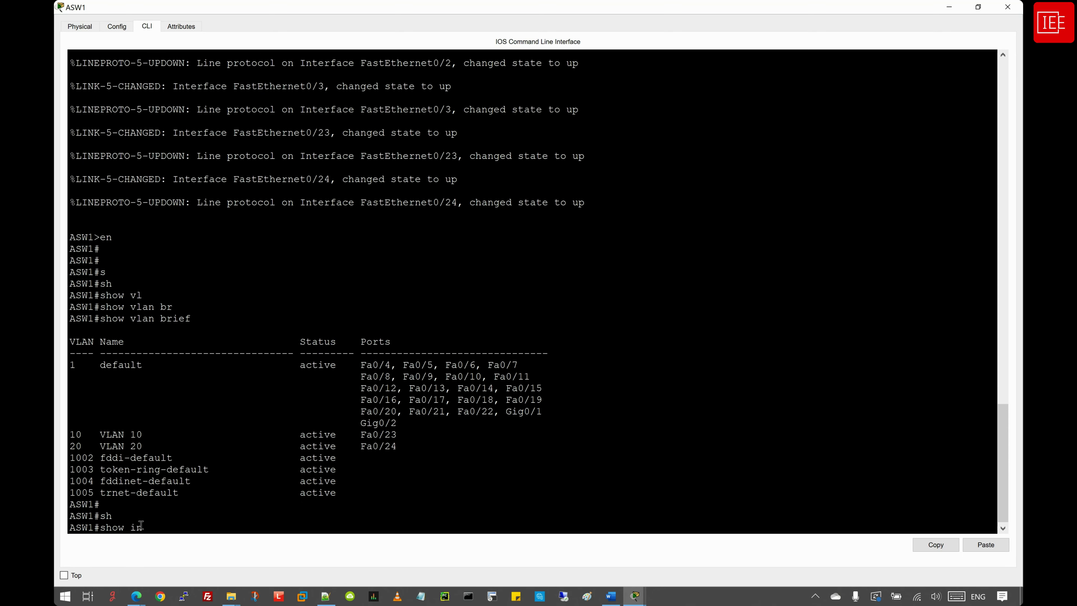
text(ter)
key(Tab)
text(tr)
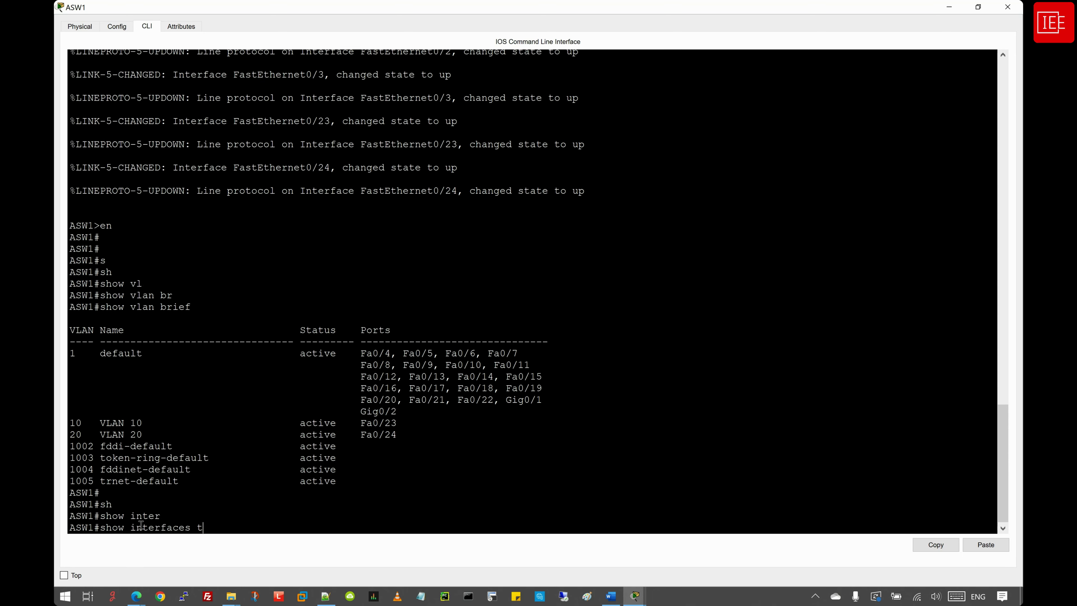
key(Tab)
key(Return)
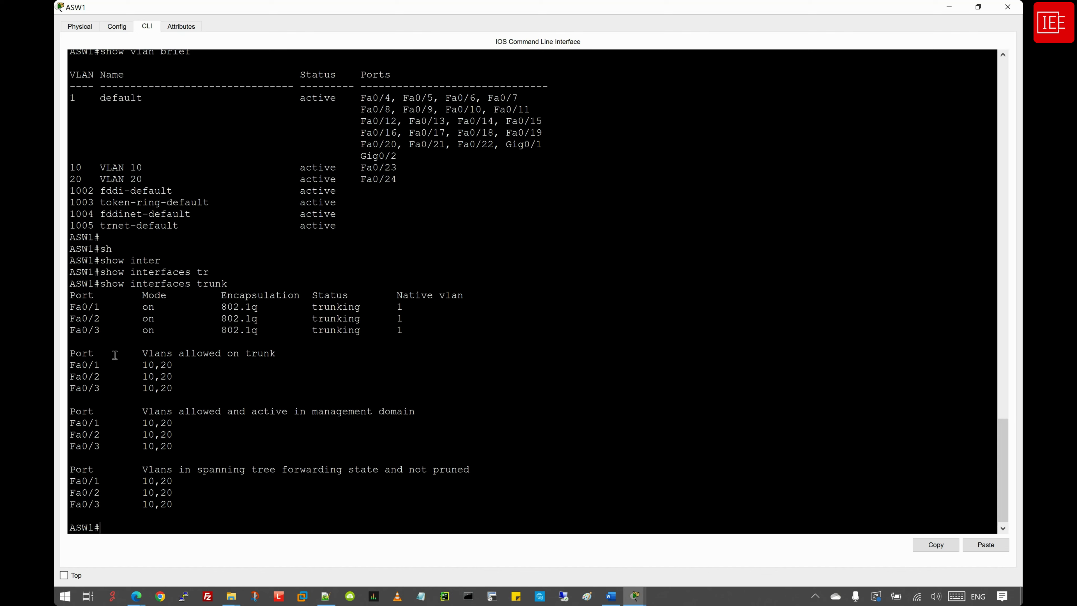
Step: Check the trunk status of Fa0/1, Fa0/2 and Fa0/3 on ASW1 and the VLANs allowed and active on them
drag(72, 307, 427, 329)
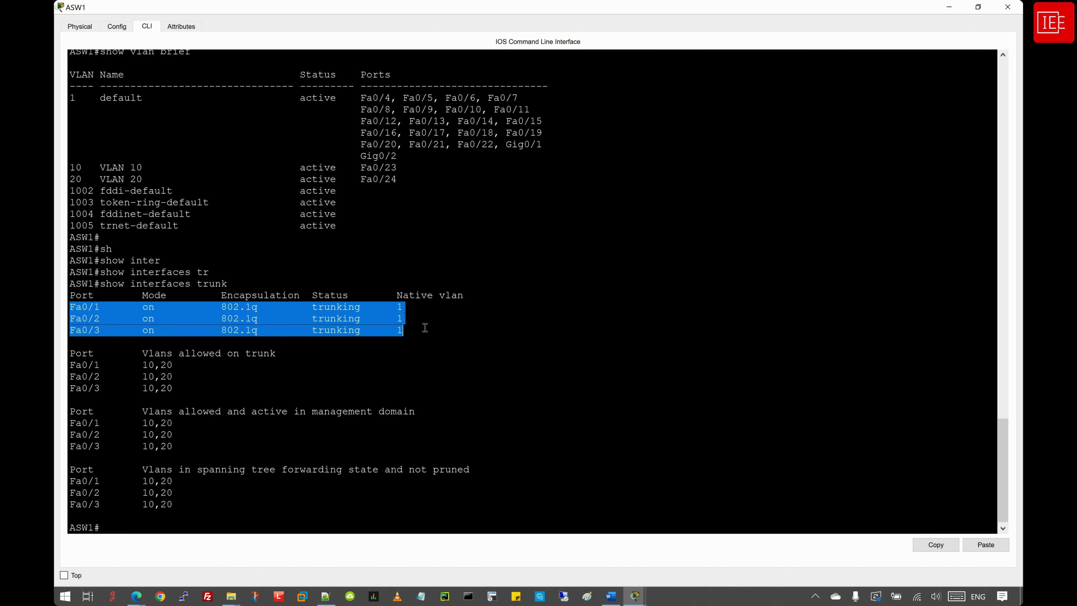
click(211, 322)
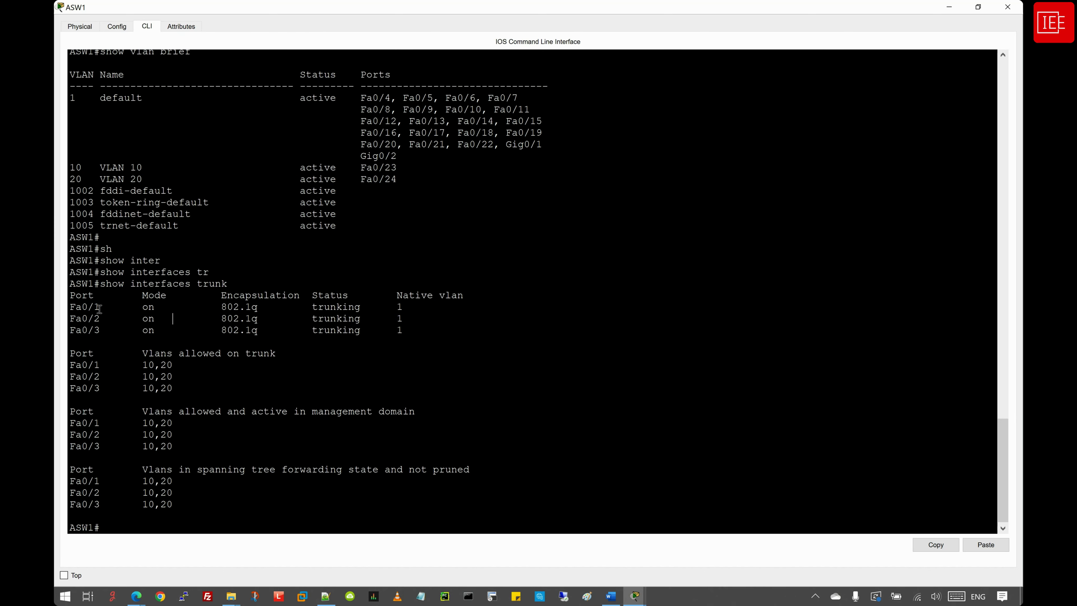
double_click(78, 319)
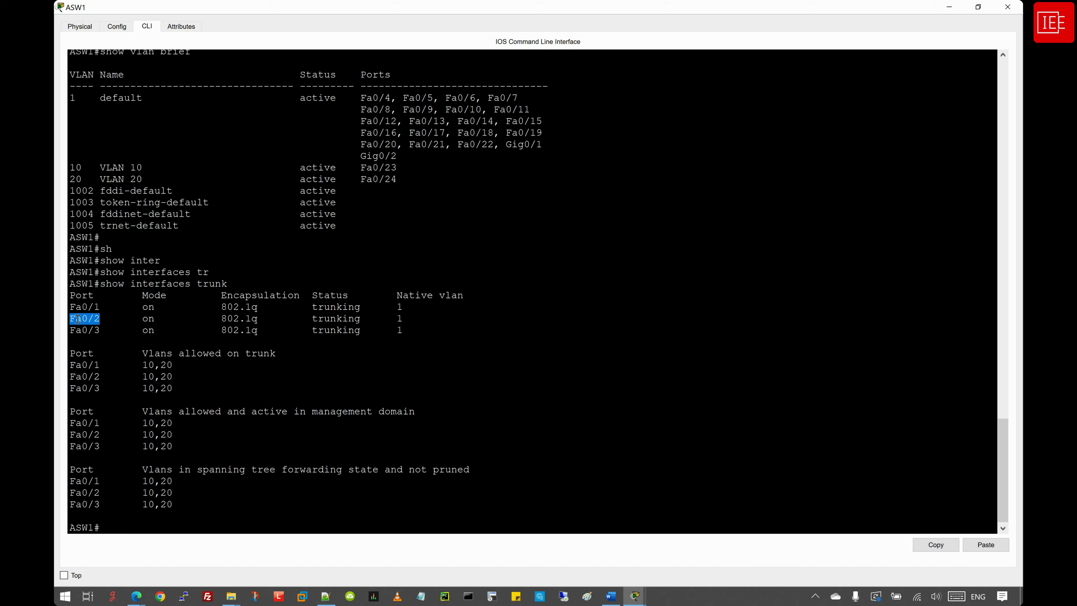
click(101, 317)
drag(71, 330, 103, 329)
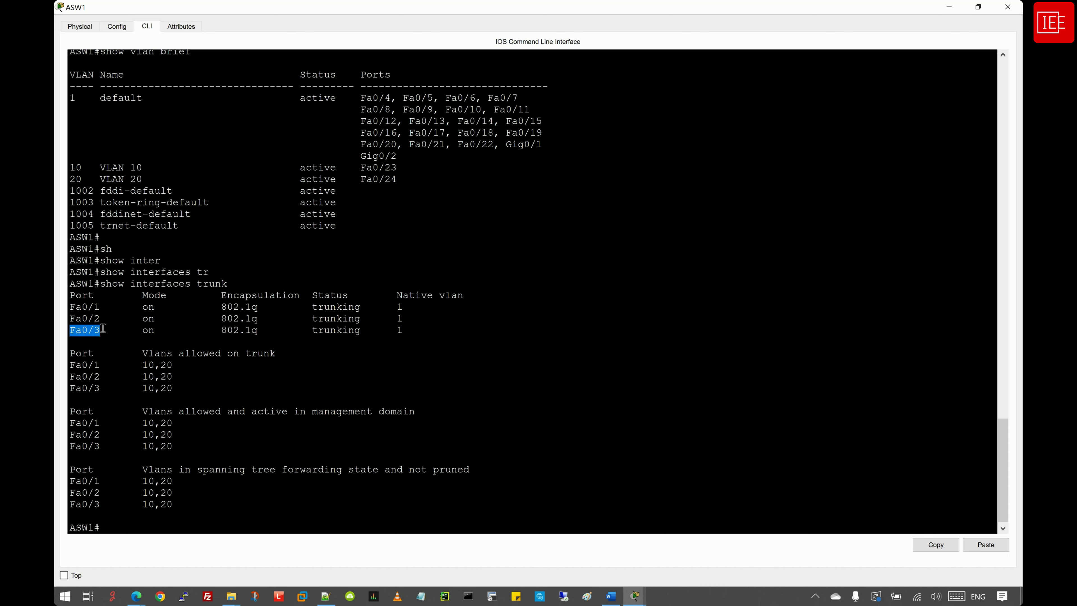
drag(430, 335, 65, 309)
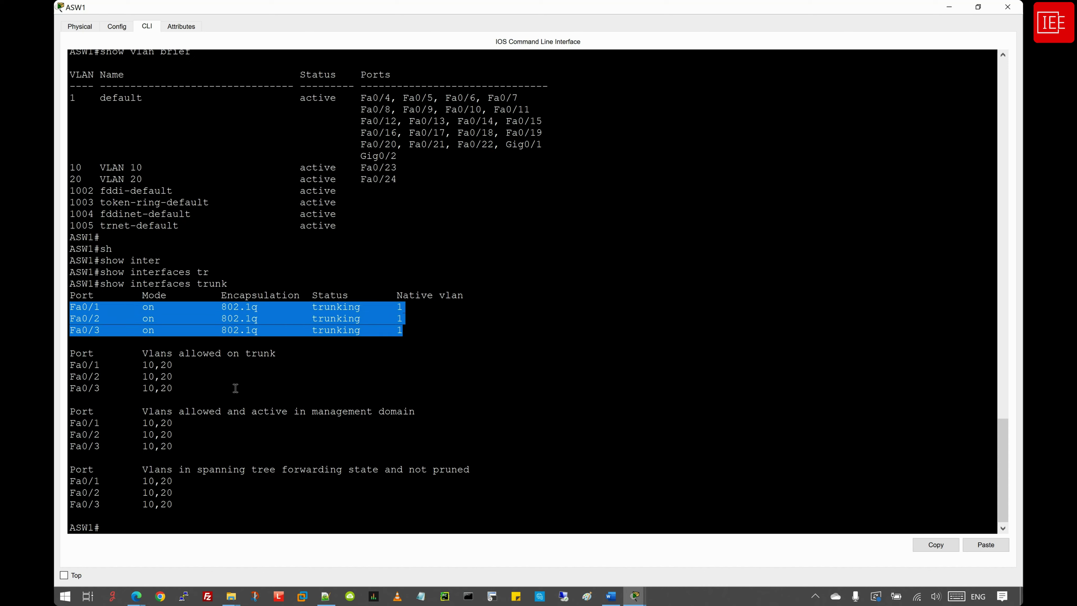
drag(173, 445, 70, 422)
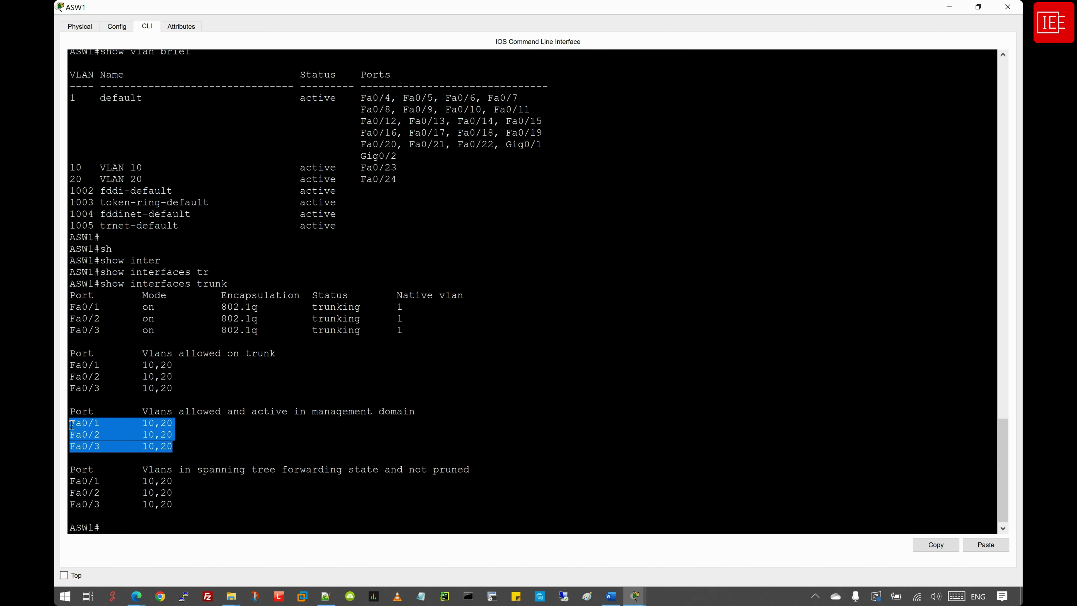
click(186, 447)
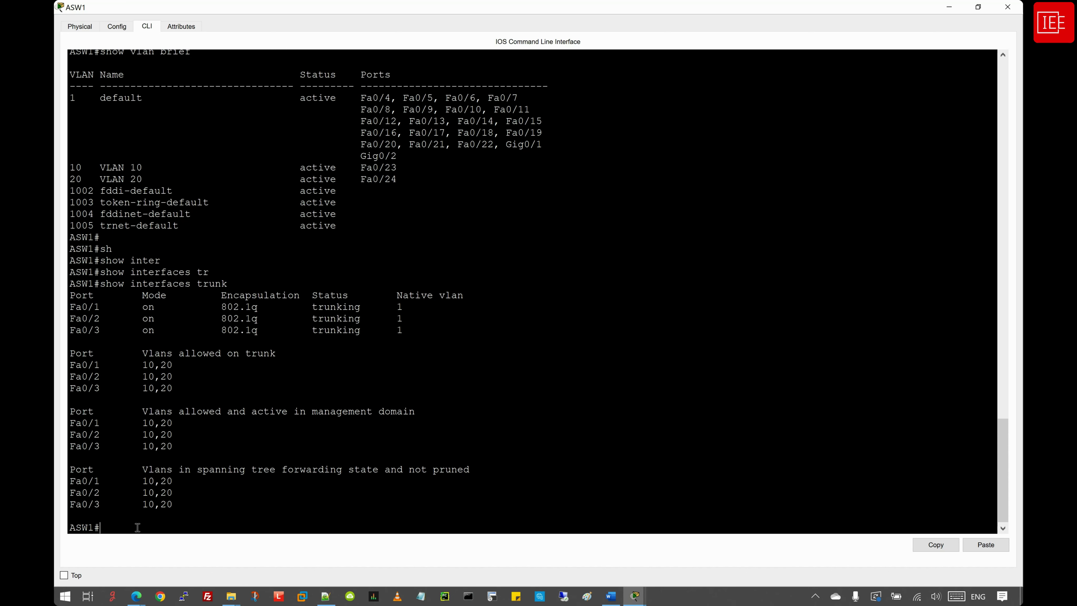
Step: List the state of all ASW1 ports with the show interfaces status command
key(Return)
key(Return)
text(sh)
key(Tab)
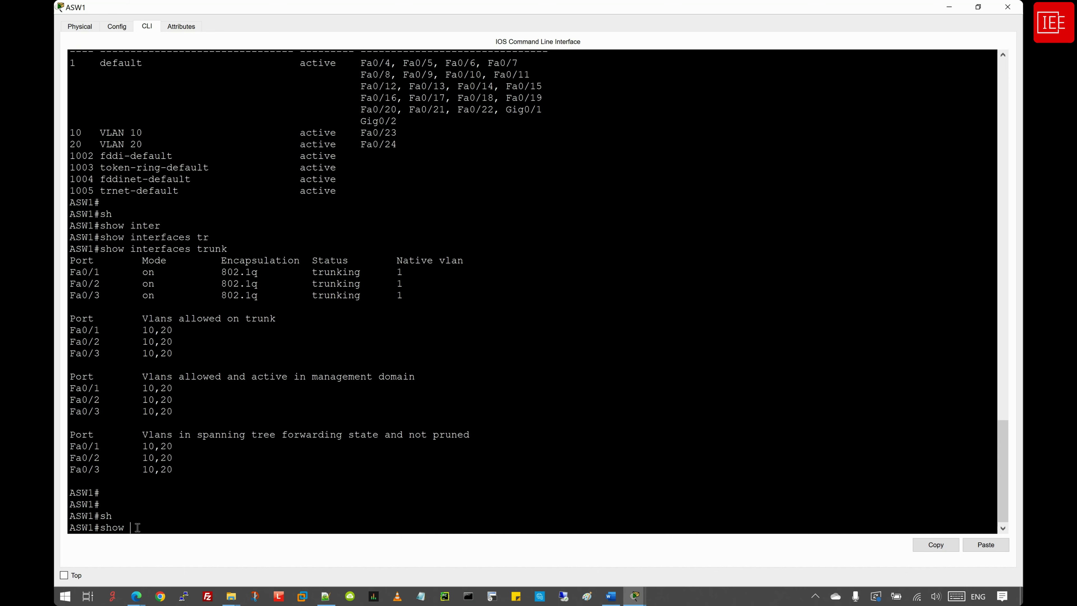
text(int)
key(Tab)
text(st)
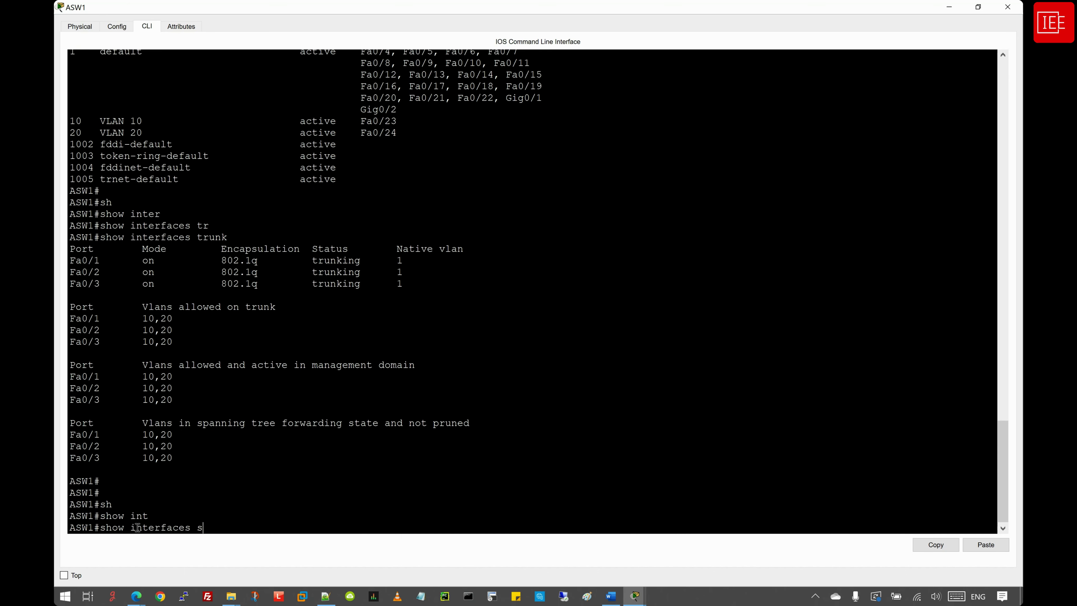
key(Tab)
key(Return)
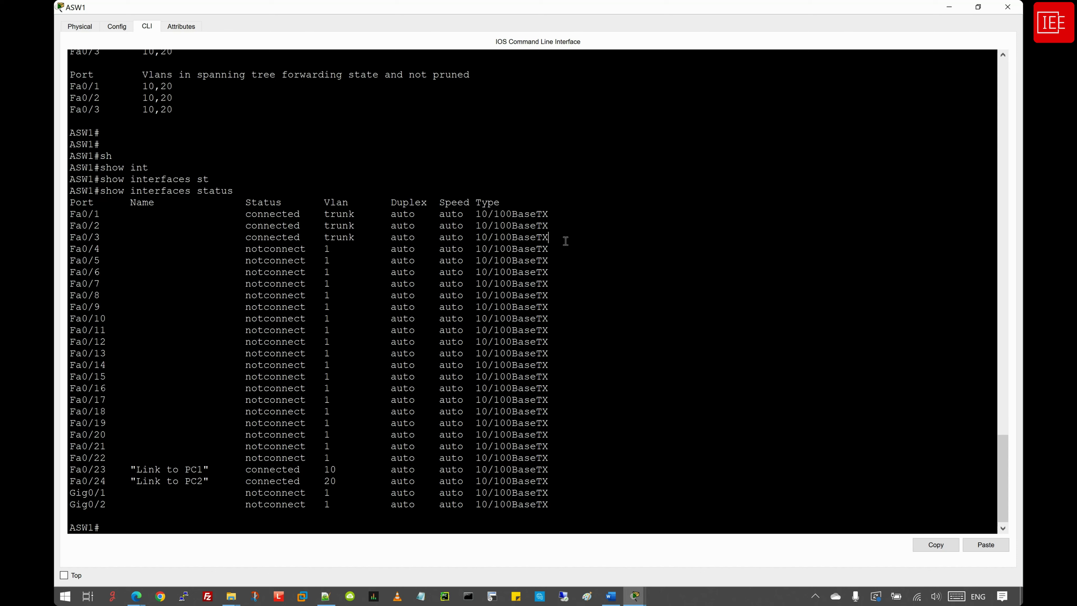
Step: Check the status rows of trunk ports Fa0/1 to Fa0/3, and the descriptions and VLANs of access ports Fa0/23 and Fa0/24
drag(566, 241, 69, 213)
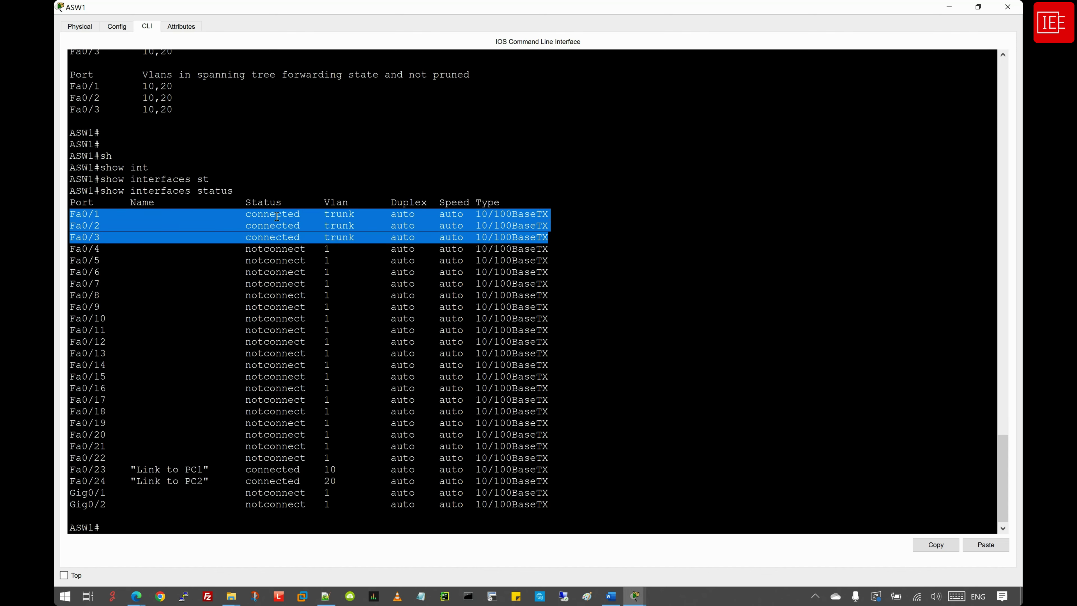
drag(552, 483, 57, 465)
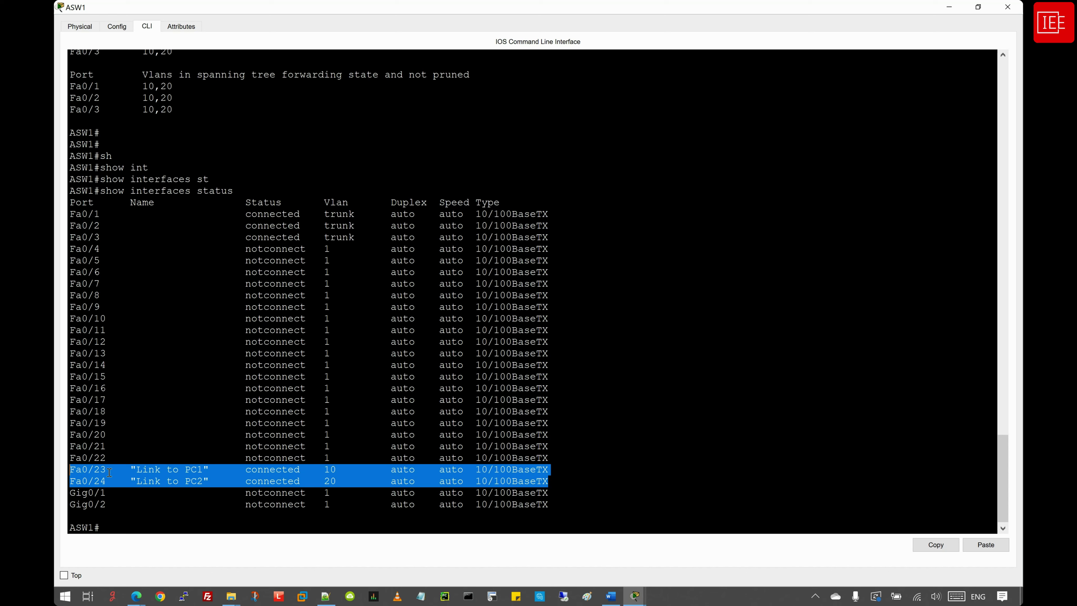
click(165, 475)
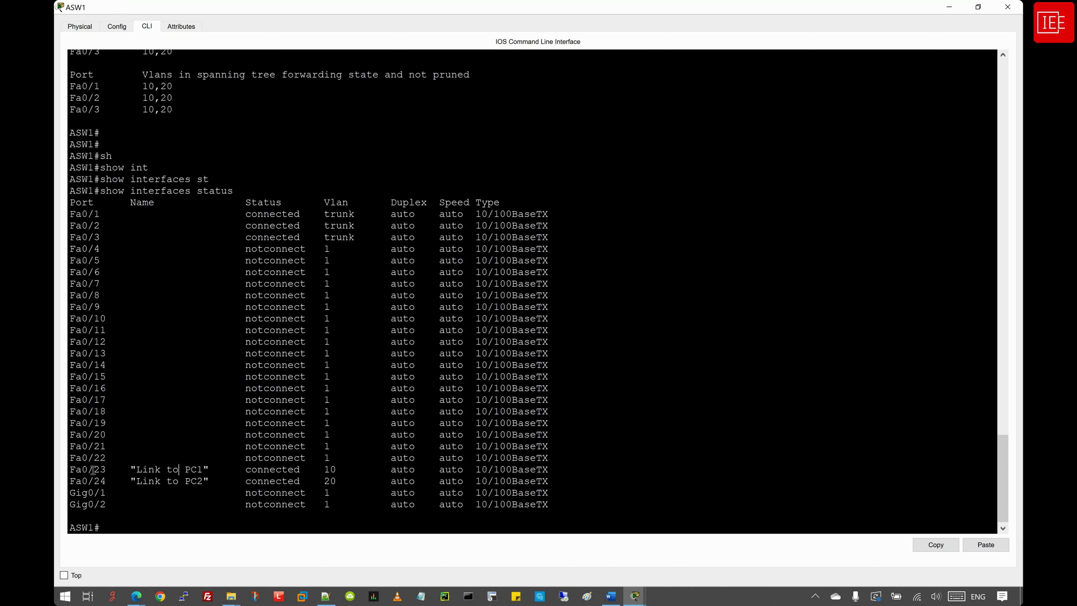
drag(77, 470, 114, 482)
double_click(189, 481)
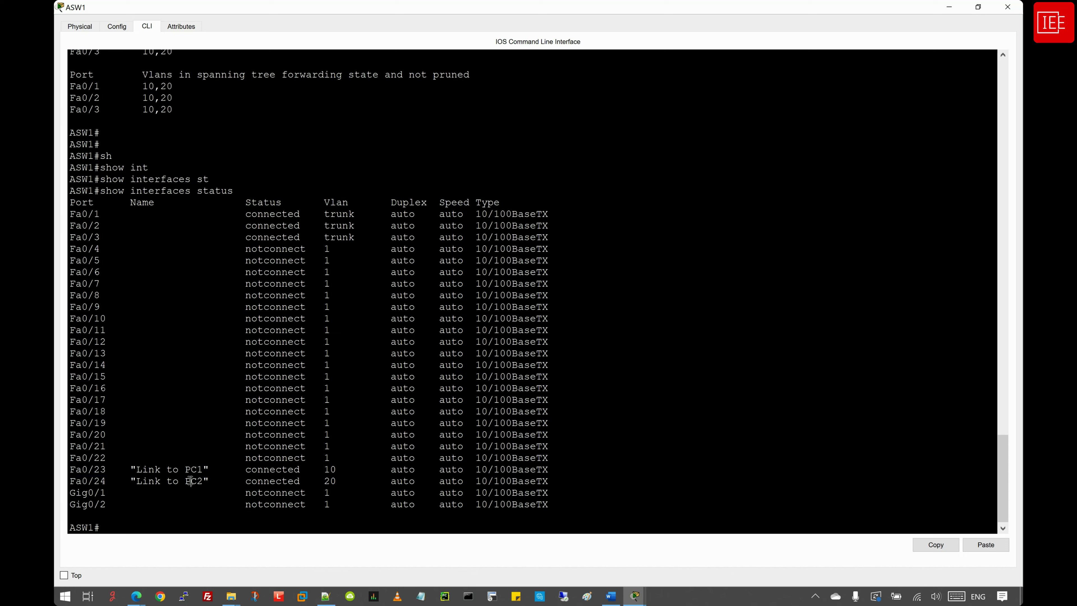
click(170, 531)
drag(324, 470, 343, 470)
double_click(187, 481)
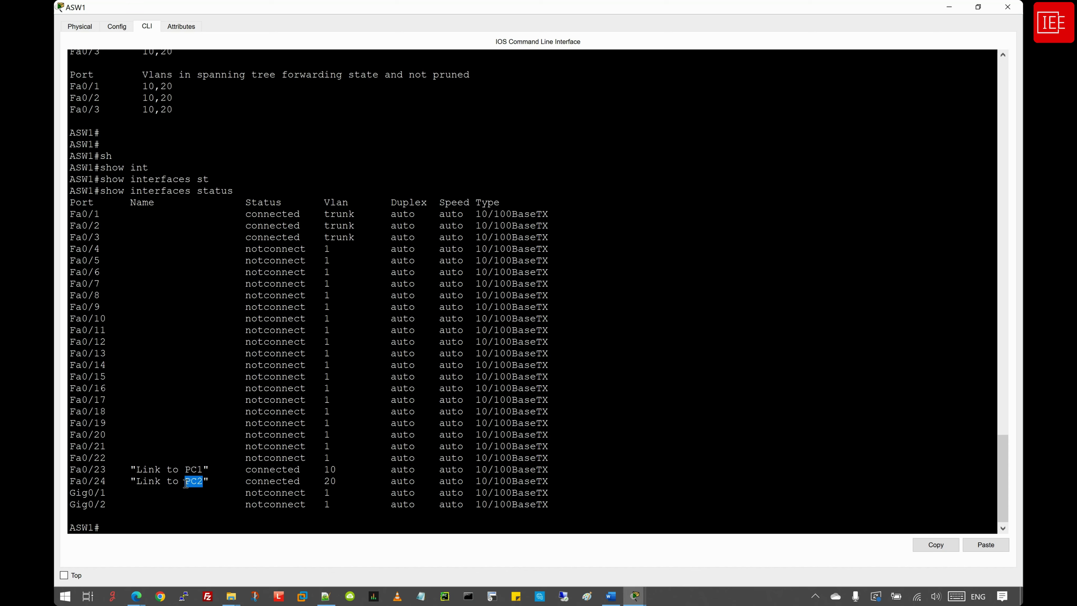
click(325, 481)
double_click(325, 482)
click(135, 528)
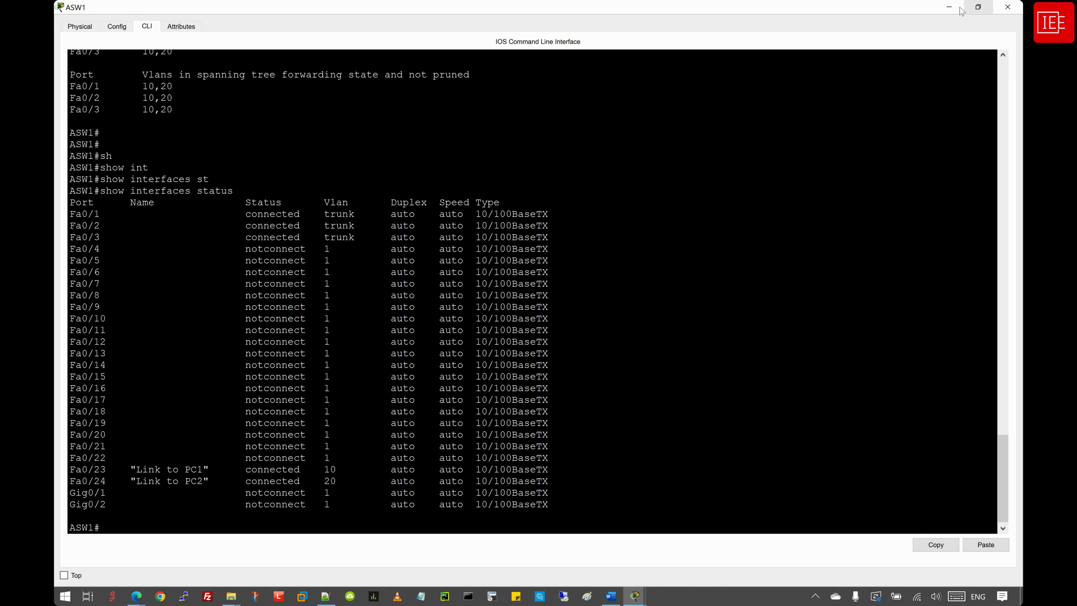
Step: Minimize the ASW1 window and open switch ASW2's command line in a maximized window
click(949, 7)
click(340, 324)
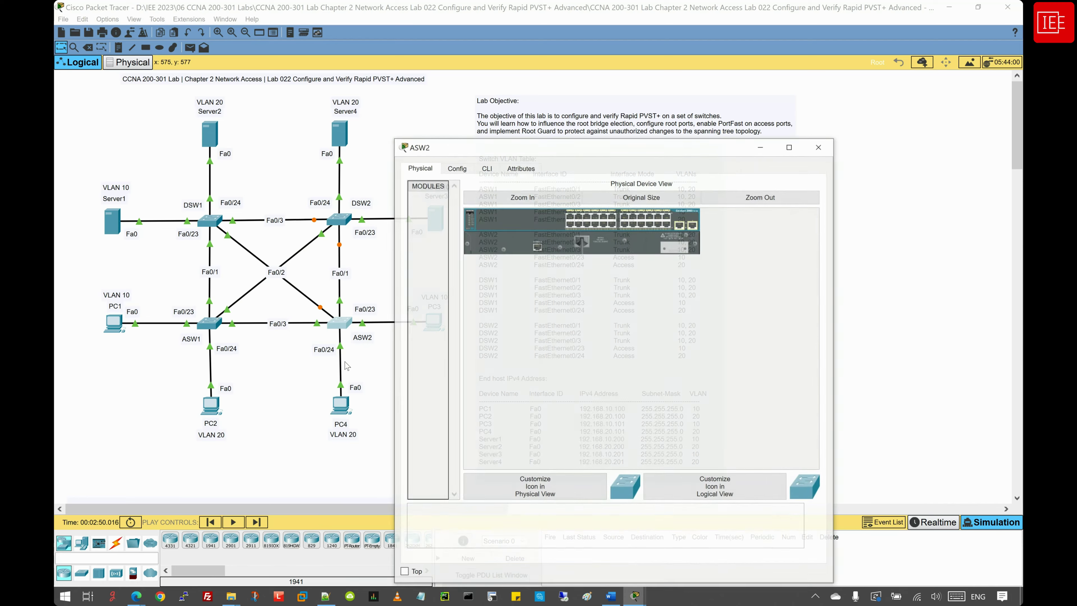
double_click(664, 149)
click(147, 27)
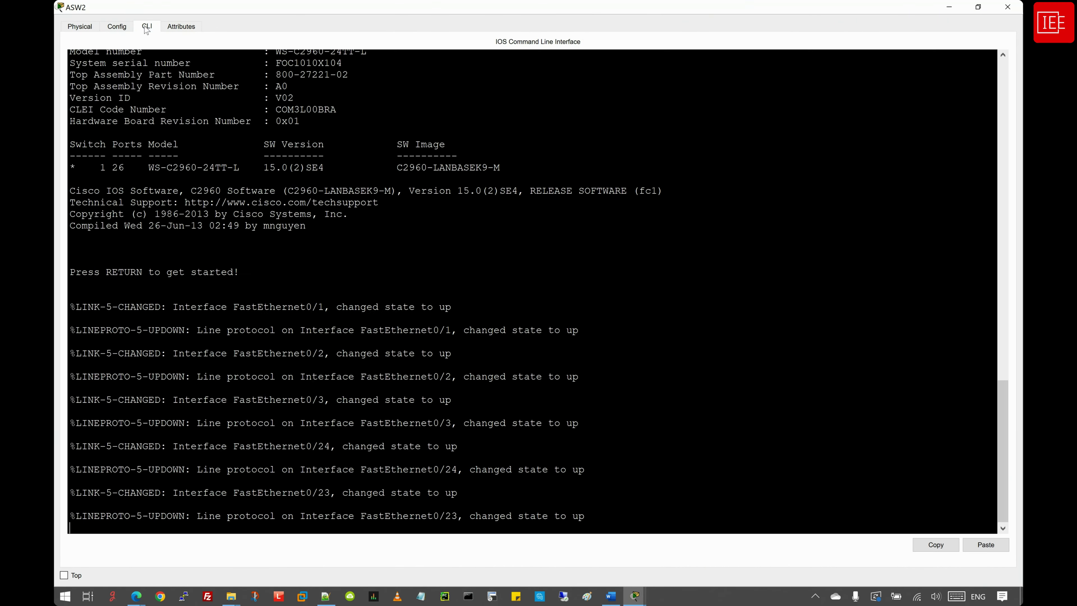
Step: Start the console session on ASW2 and enter privileged EXEC mode
key(Return)
text(en)
key(Return)
key(Return)
key(Return)
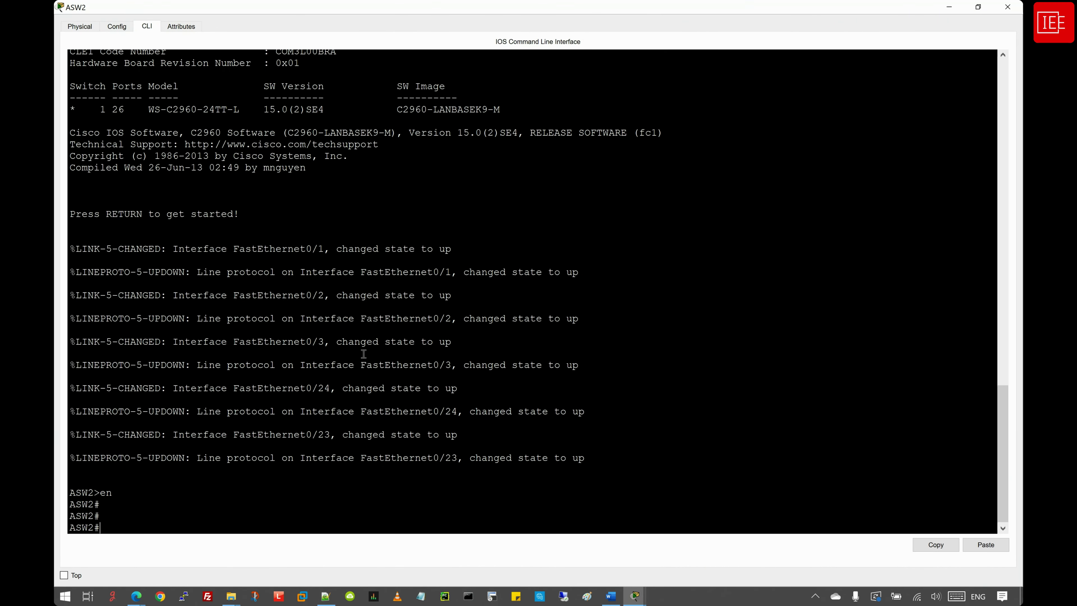
Step: List ASW2's VLANs with show vlan brief and check the ports assigned to VLAN 10 and VLAN 20
text(sh)
key(Tab)
text(vl)
key(Tab)
text(br)
key(Tab)
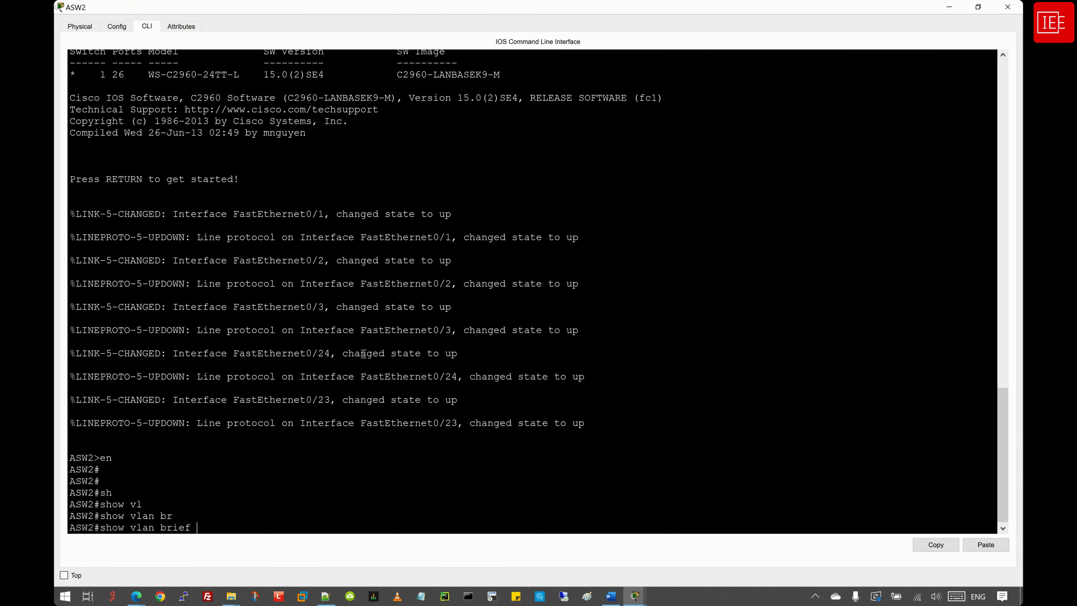
key(Return)
drag(373, 469, 70, 457)
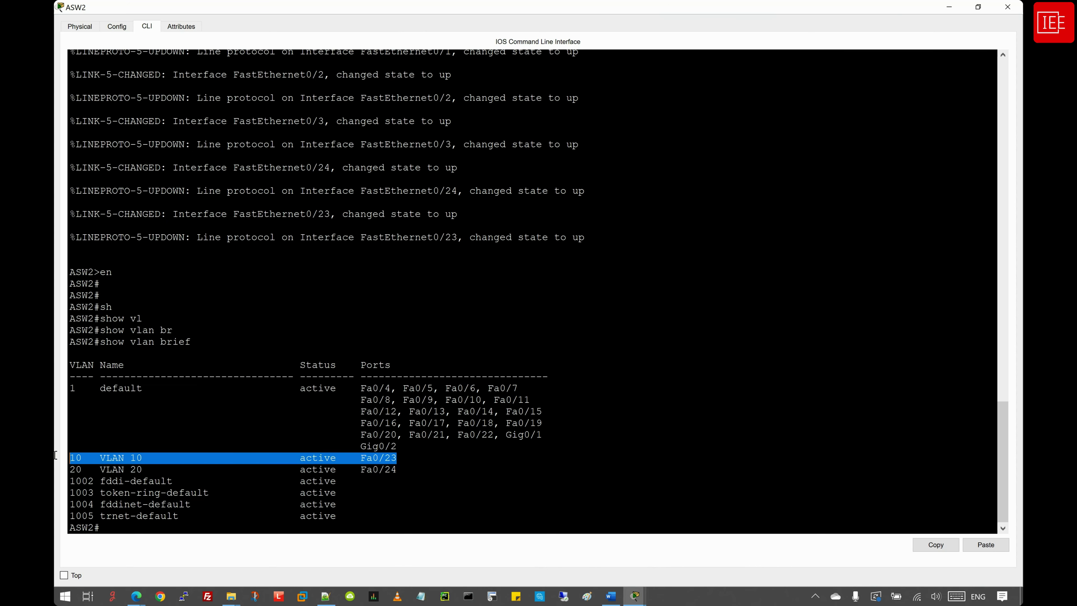
click(221, 474)
Step: Run show interfaces trunk on ASW2 and check the trunk status of Fa0/1, Fa0/2 and Fa0/3
key(Return)
key(Return)
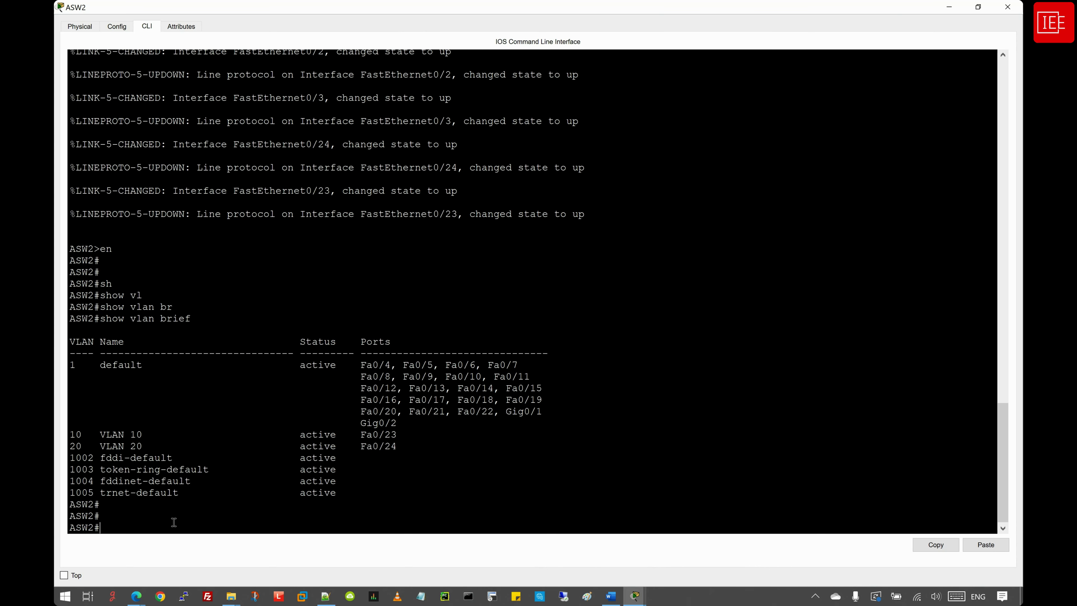
text(sh)
key(Tab)
text(int)
key(Tab)
text(tr)
key(Tab)
key(Return)
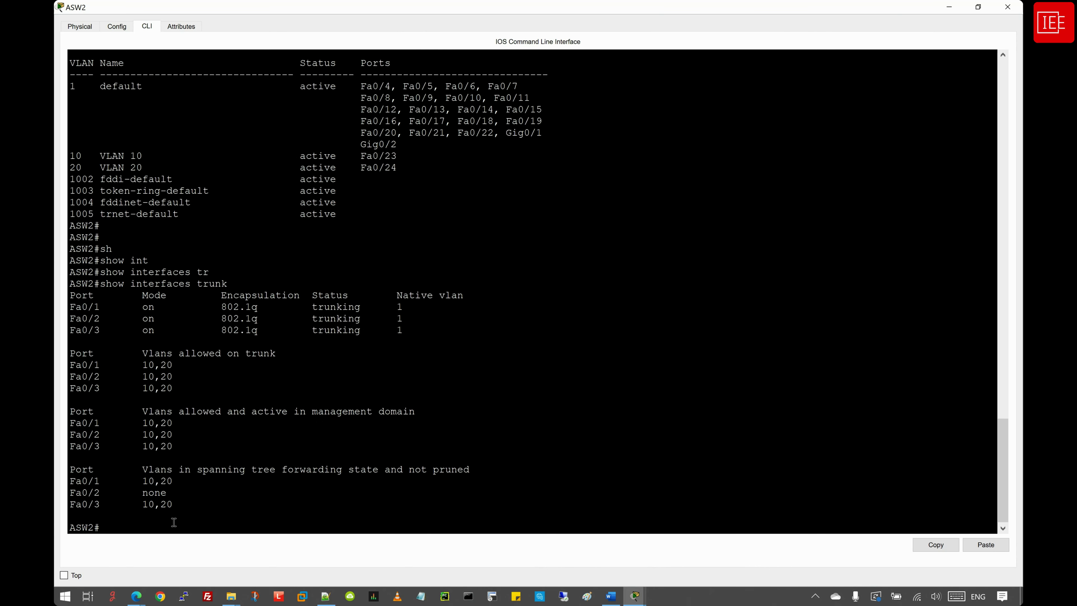
drag(403, 335, 56, 309)
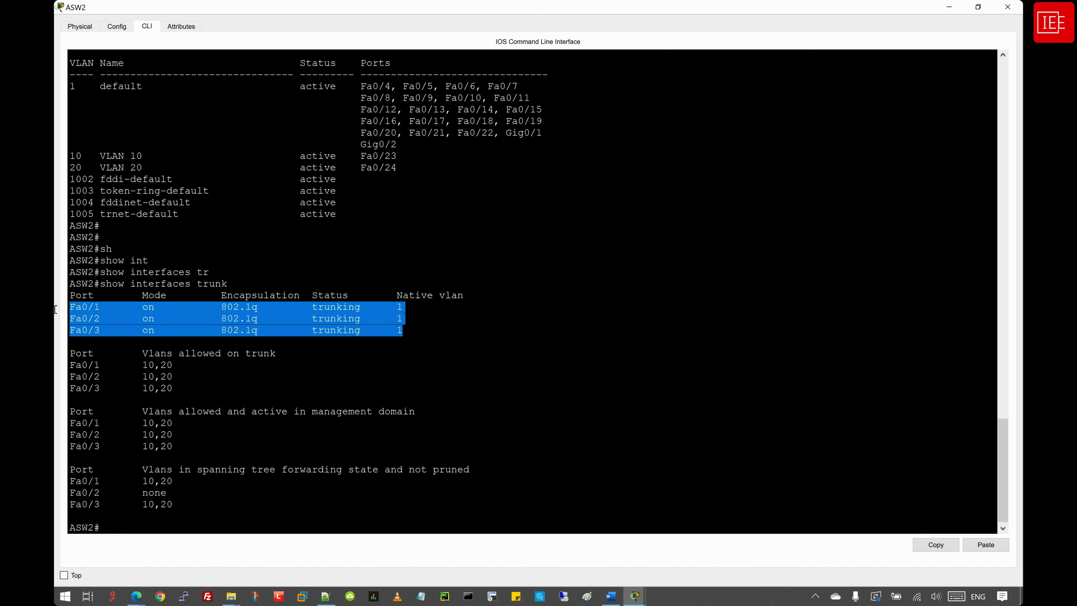
click(183, 361)
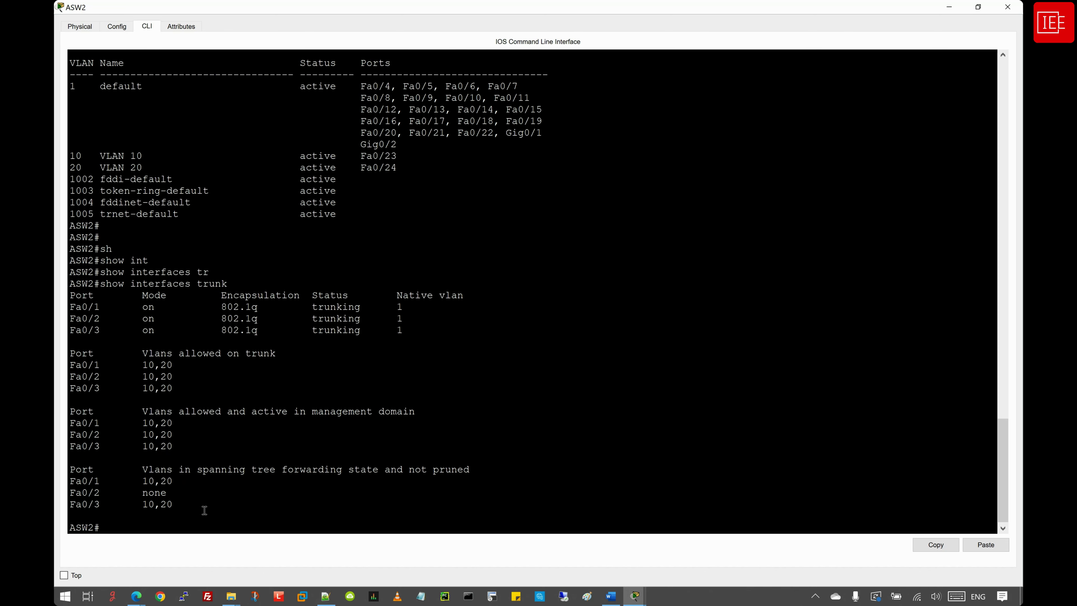
Step: List the state of all ASW2 ports with the show interfaces status command
key(Return)
key(Return)
text(sh)
key(Tab)
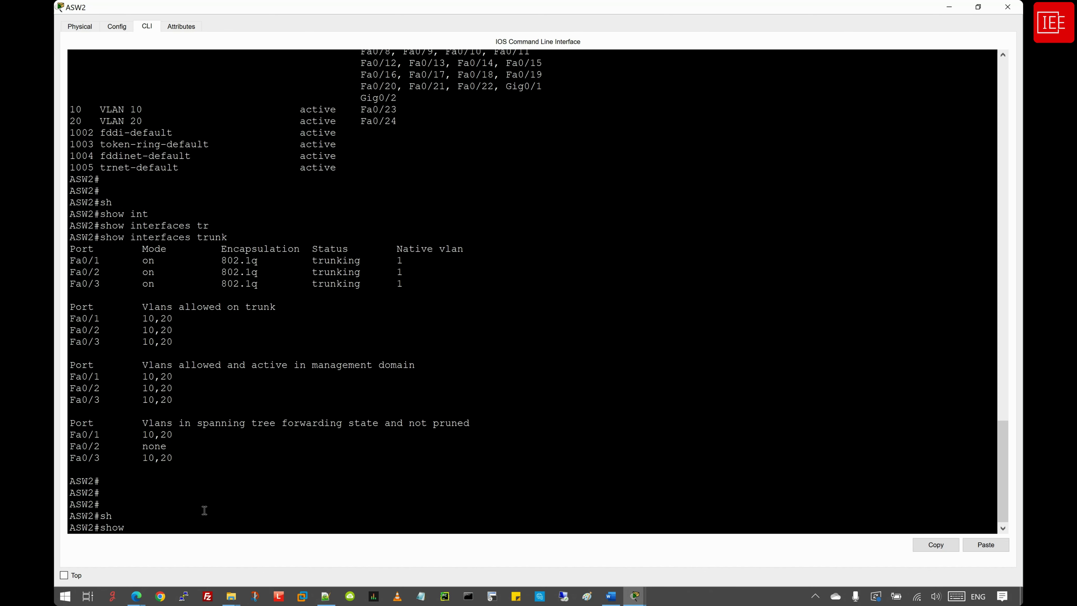
text(inter)
key(Tab)
text(st)
key(Tab)
key(Return)
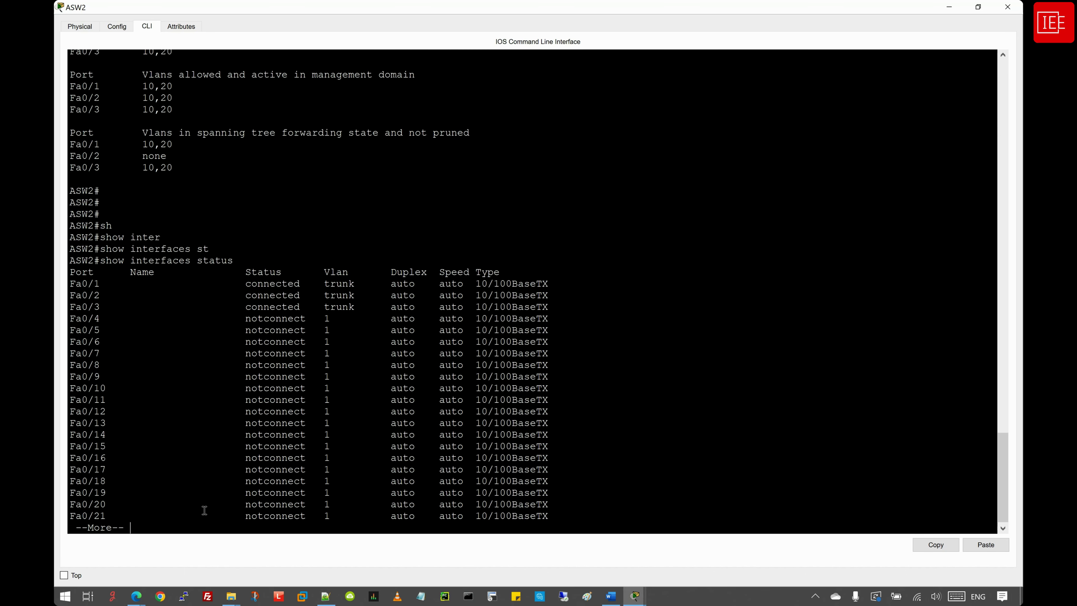
key(space)
Step: Check the descriptions and VLANs of ASW2's access ports Fa0/23 and Fa0/24 in the status list
drag(587, 484, 68, 472)
click(83, 480)
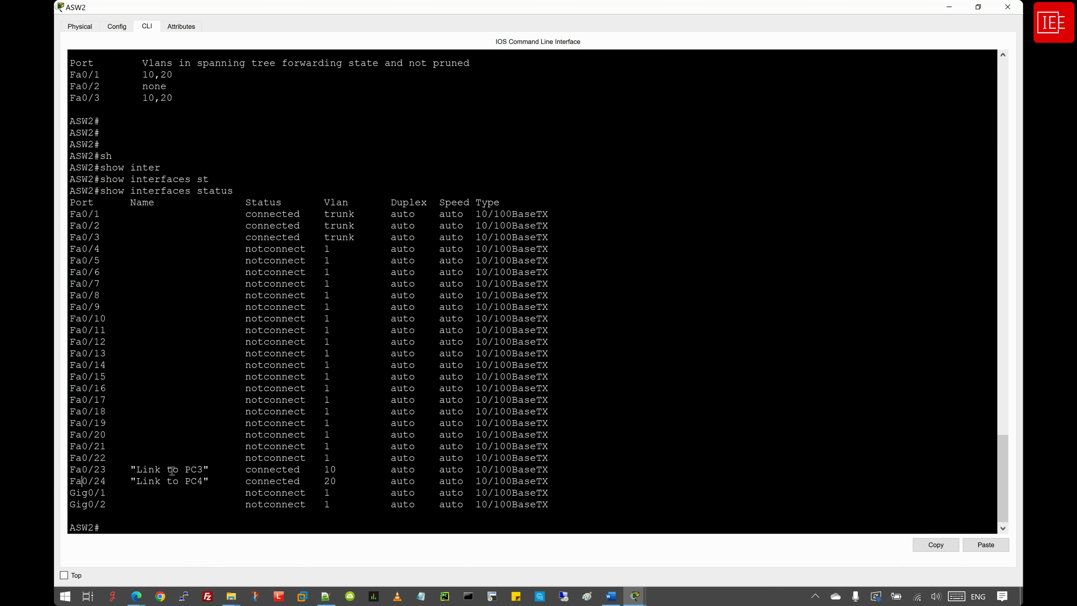
drag(88, 470, 103, 469)
drag(217, 480, 147, 479)
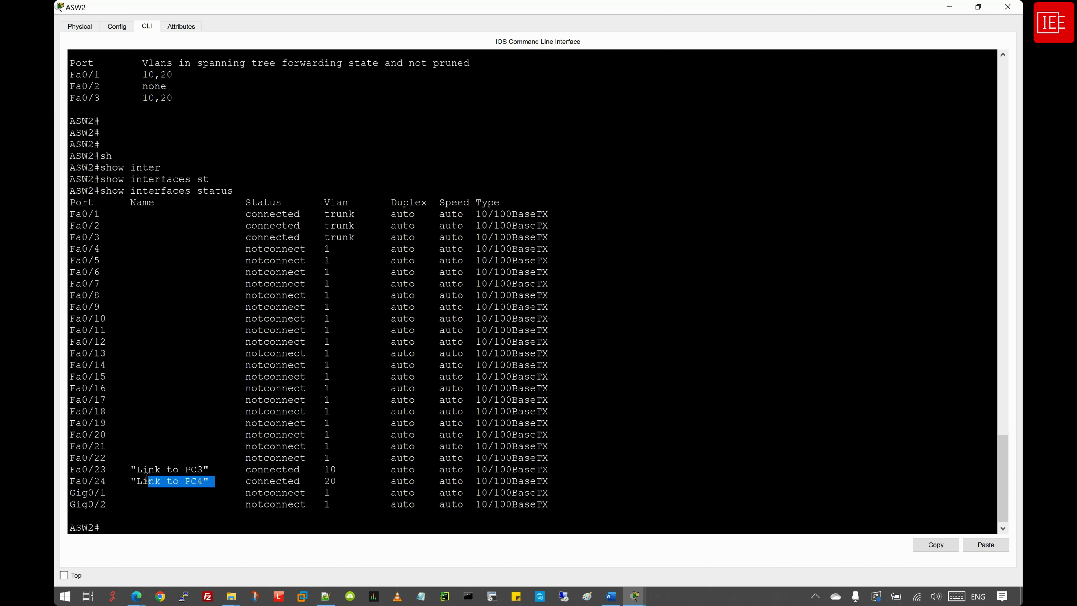
drag(76, 481, 105, 481)
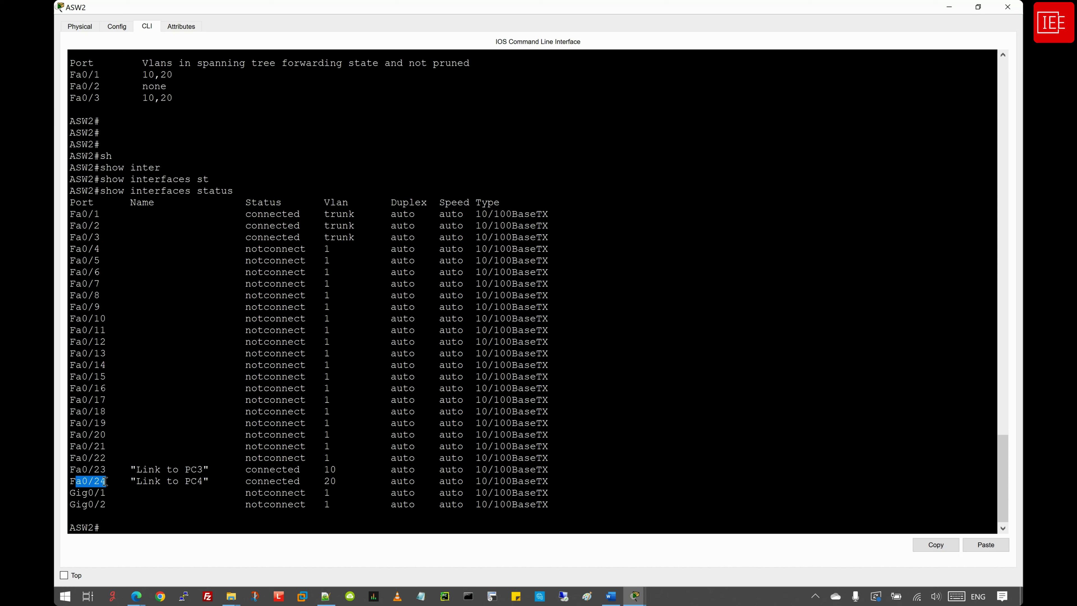
click(132, 526)
Step: Return to the network topology and open switch DSW1's command line in a maximized window
mouse_move(632, 598)
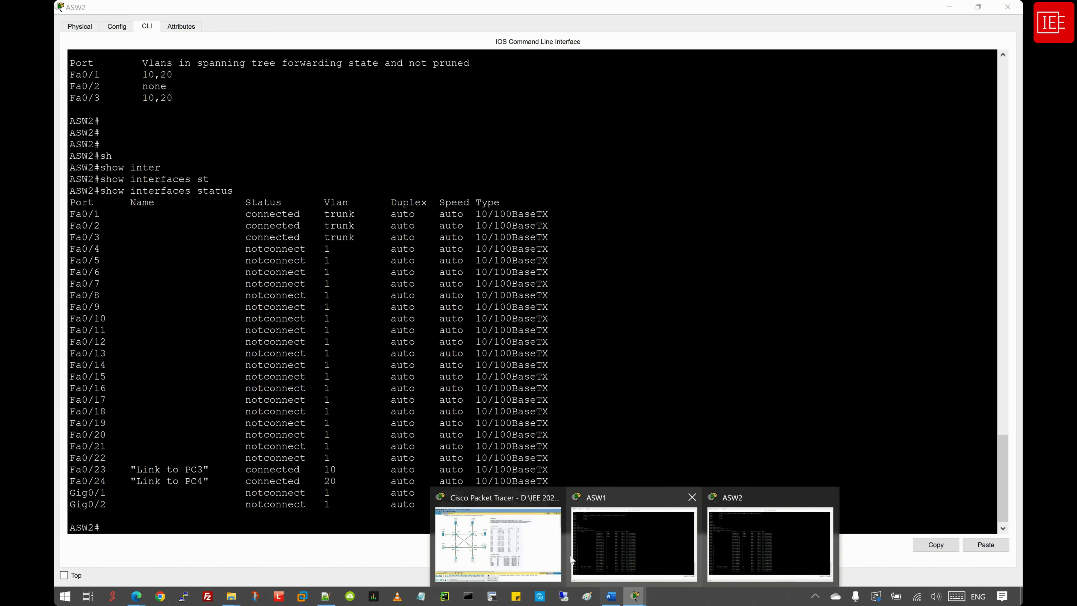
click(499, 544)
click(210, 220)
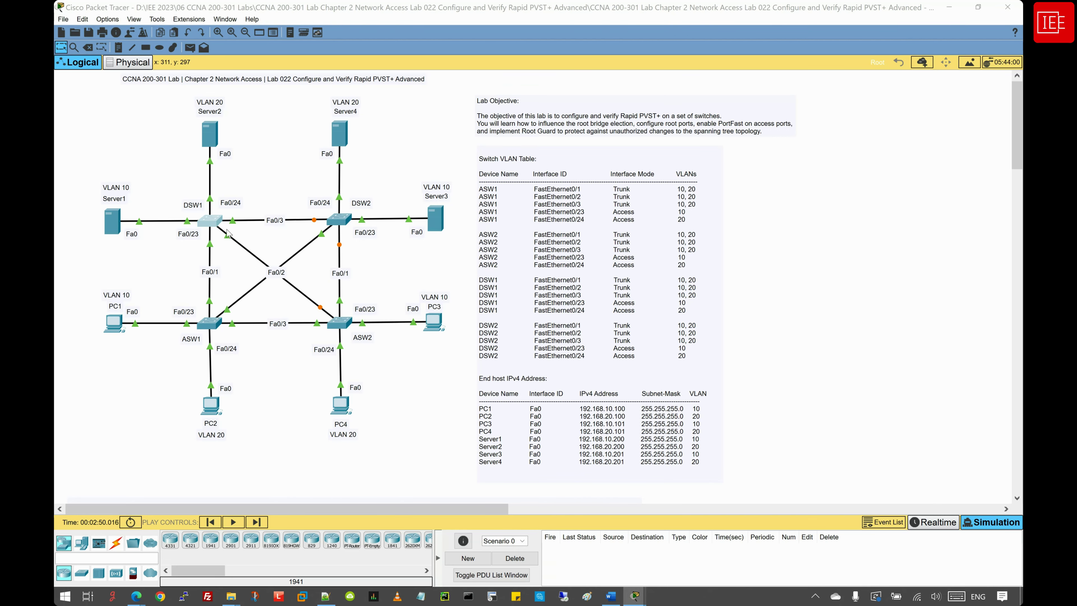
click(791, 146)
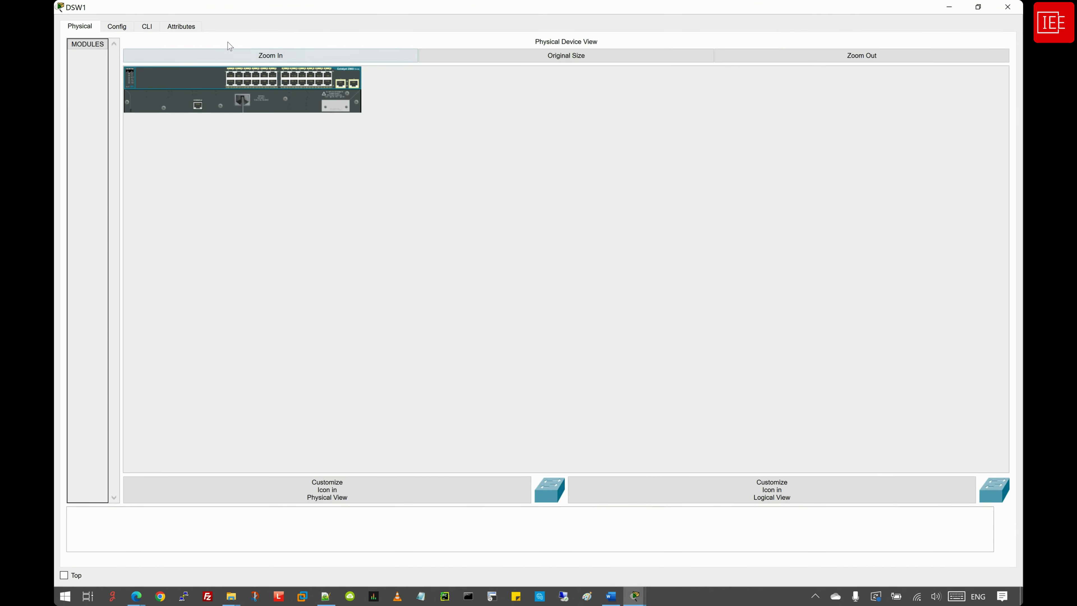
click(146, 27)
Step: Start the console session on DSW1 and enter privileged EXEC mode
key(Return)
key(Return)
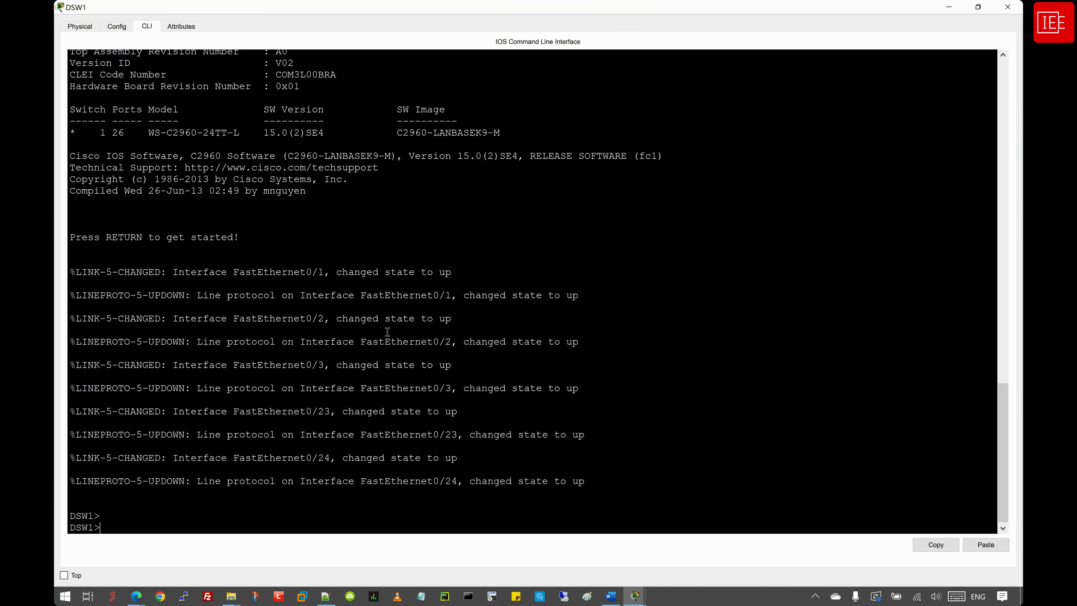
text(en)
key(Return)
key(Return)
Step: List DSW1's VLANs with show vlan brief and check the ports assigned to VLAN 10 and VLAN 20
text(sh)
key(Tab)
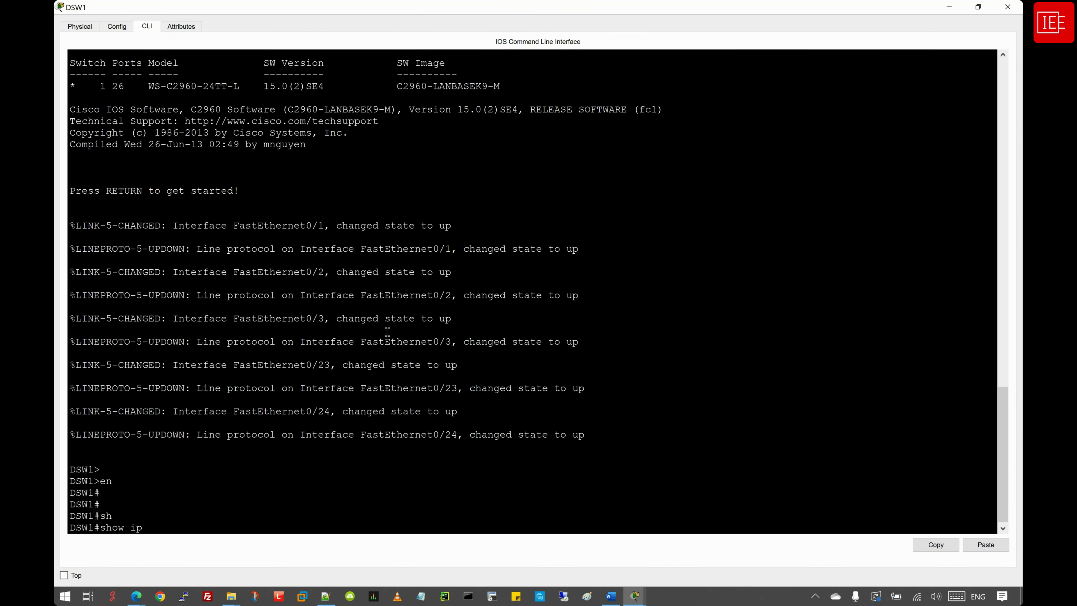
text(vl)
key(Tab)
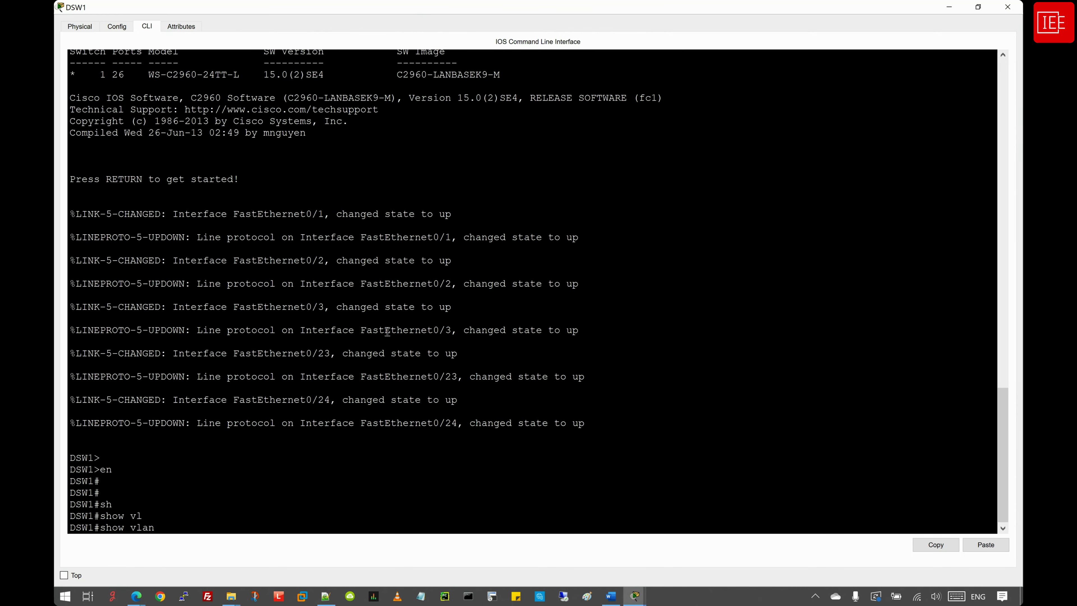
text(br)
key(Tab)
key(Return)
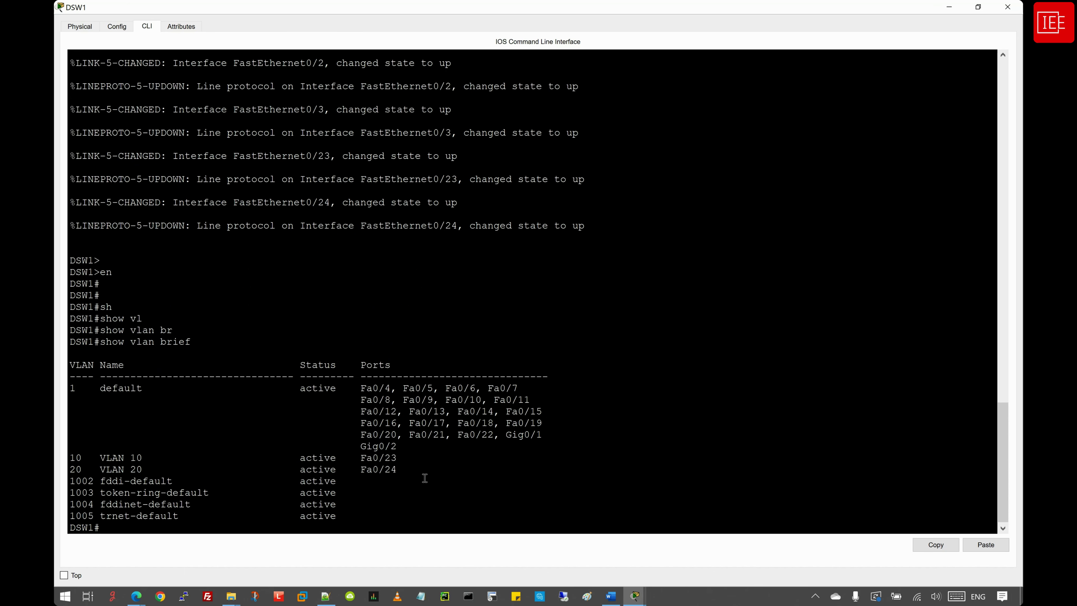
drag(422, 474, 64, 457)
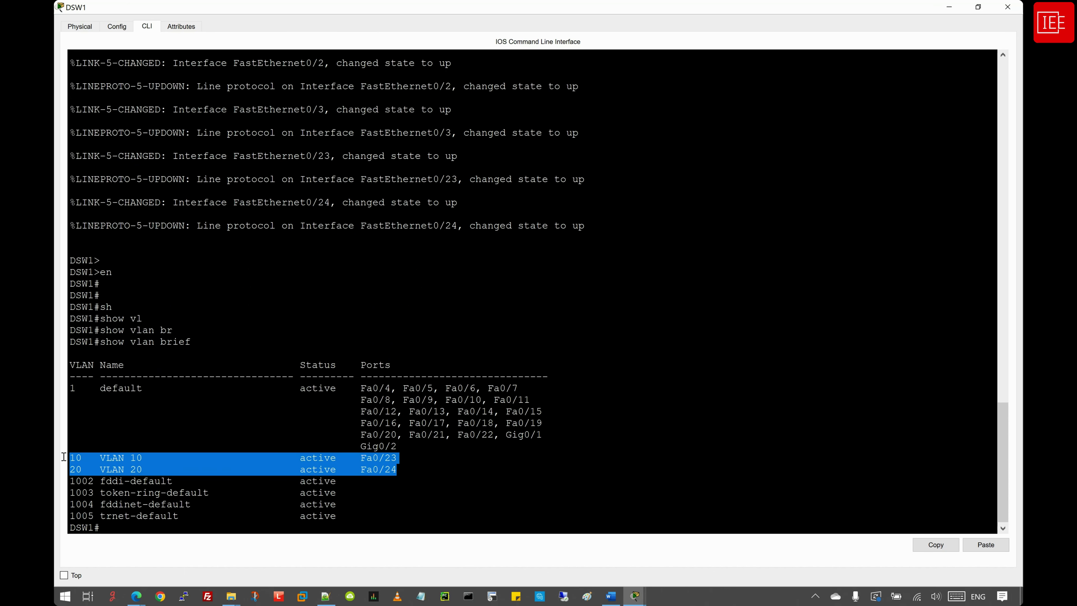
click(222, 518)
Step: List the state of all DSW1 ports with the show interfaces status command
key(Return)
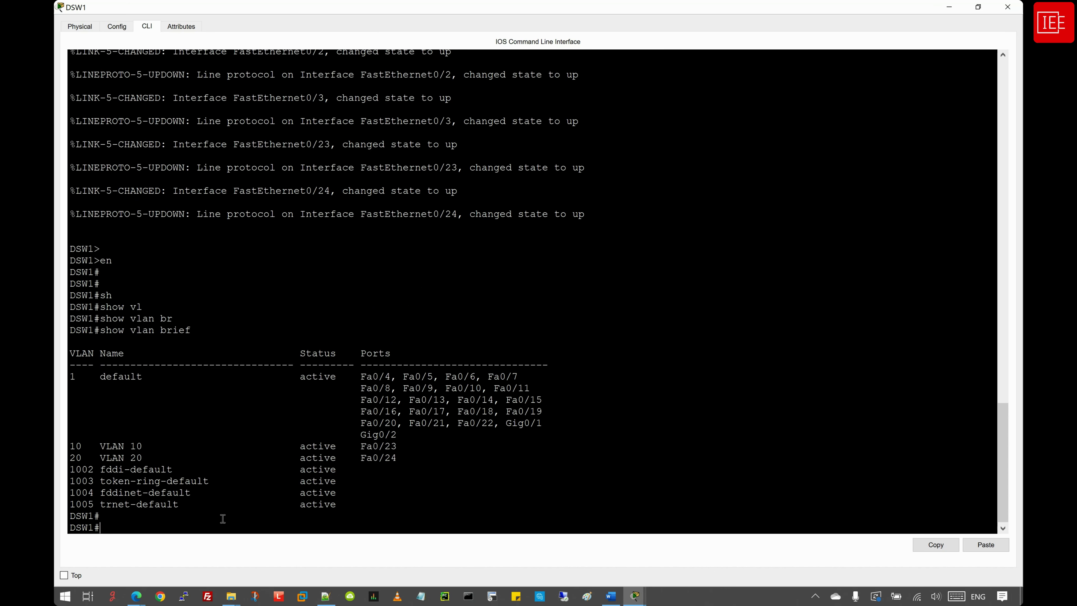
text(sh)
key(Tab)
text(int)
key(Tab)
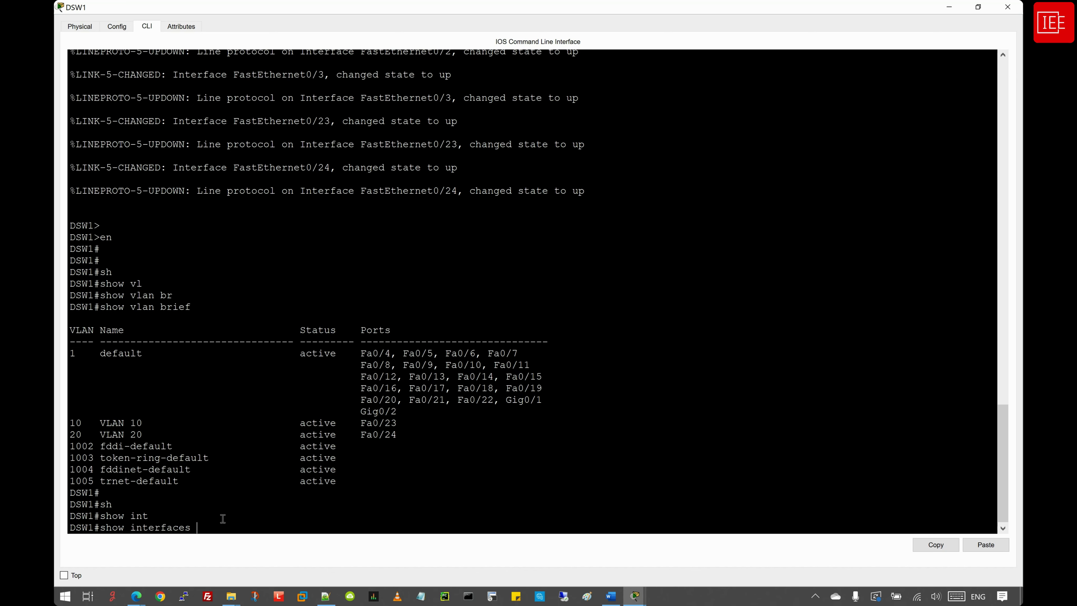
text(st)
key(Tab)
key(Return)
key(space)
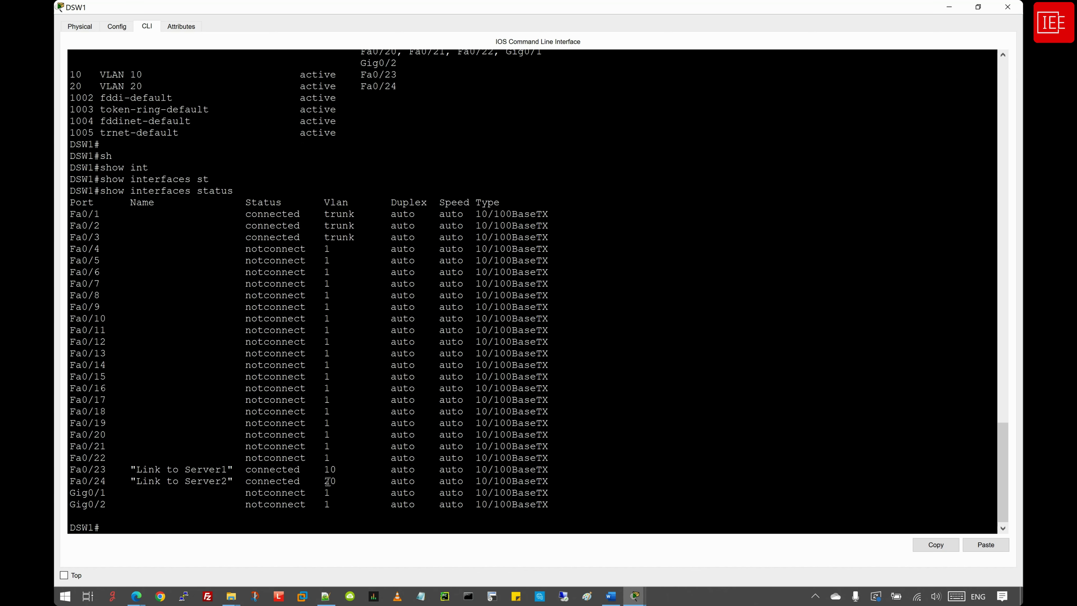
Step: Check the descriptions and VLANs of DSW1's access ports Fa0/23 and Fa0/24 in the status list
drag(562, 483, 73, 472)
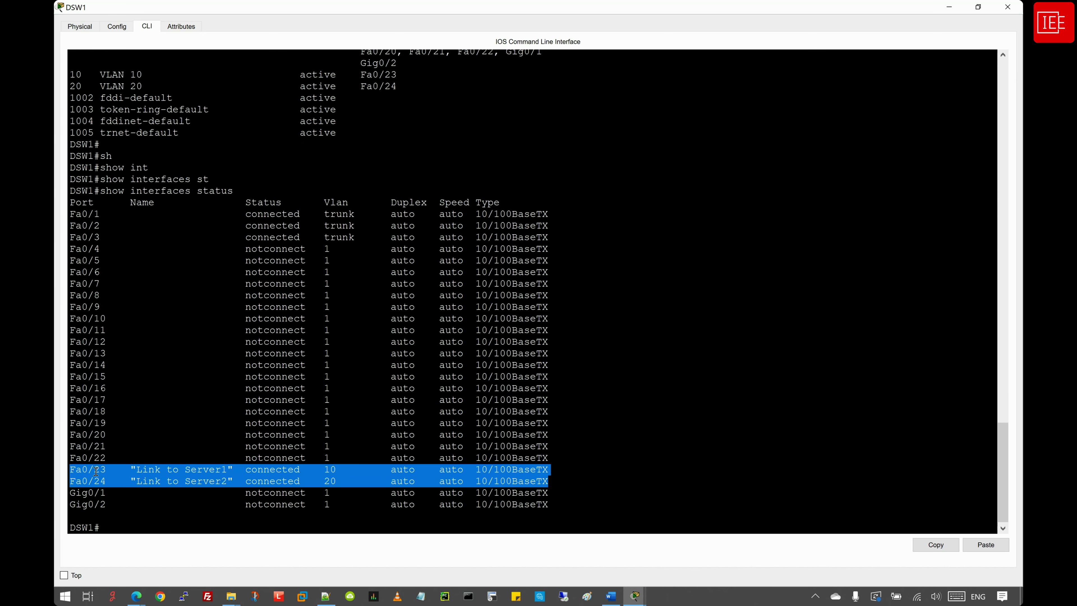
click(215, 471)
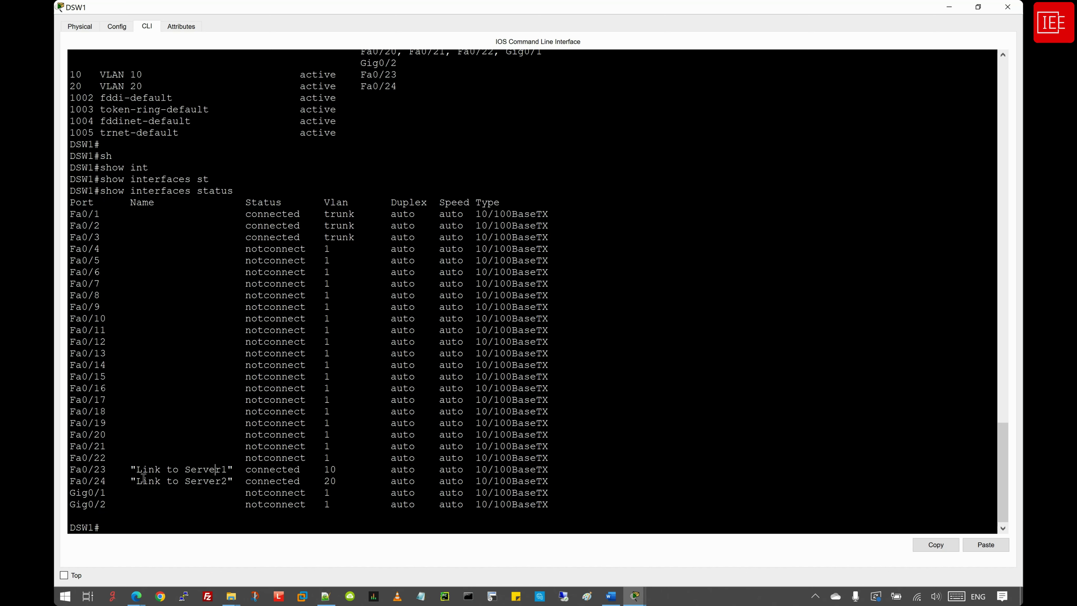
drag(94, 482, 105, 483)
double_click(221, 482)
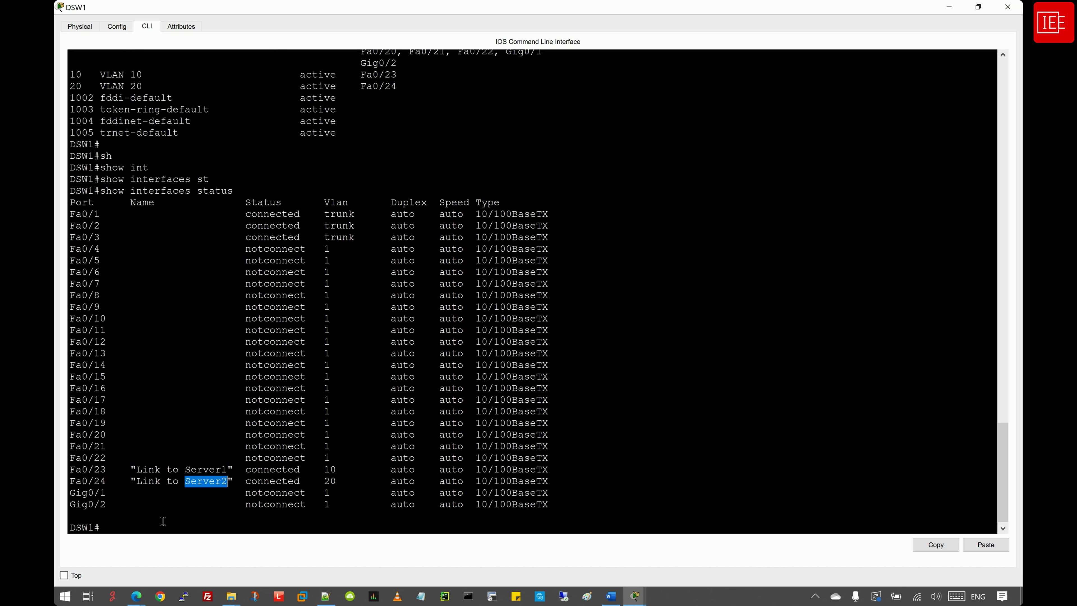
click(153, 525)
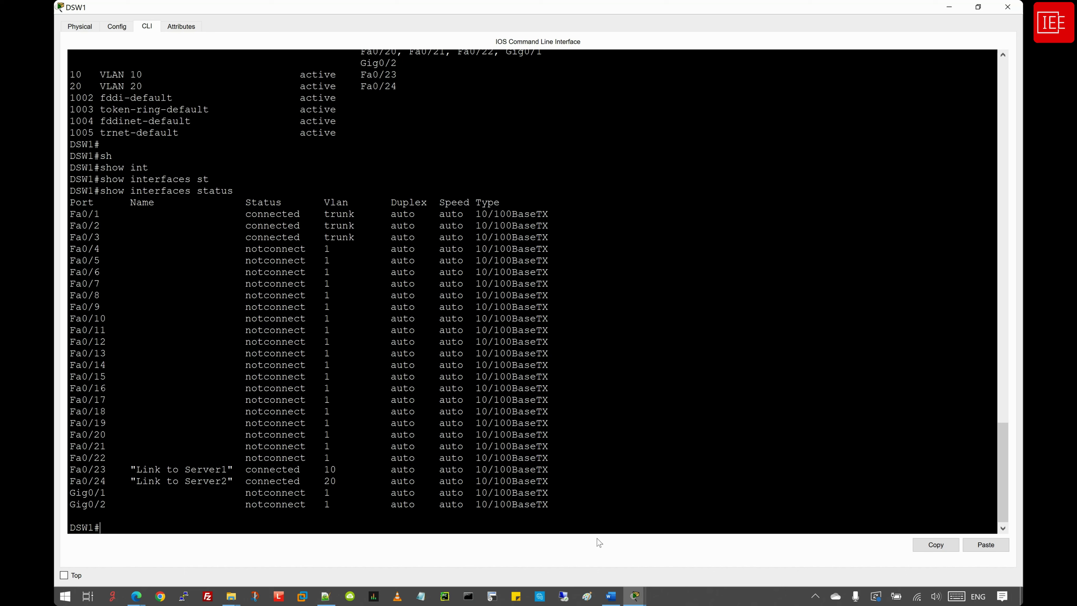
Step: Return to the network topology and open switch DSW2's command line in a maximized window
mouse_move(635, 596)
click(458, 530)
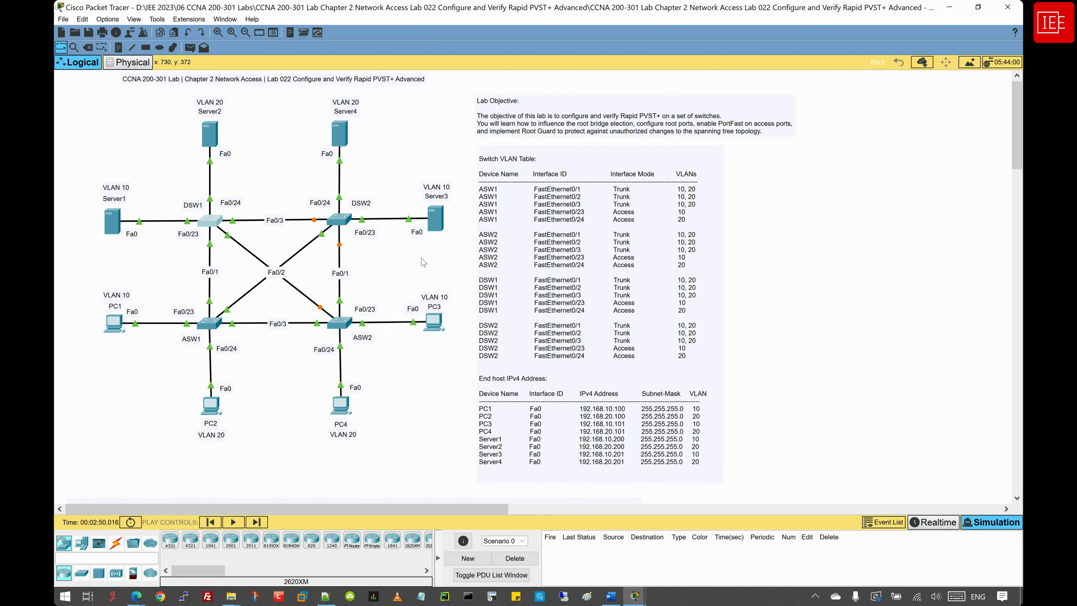
click(342, 224)
click(486, 167)
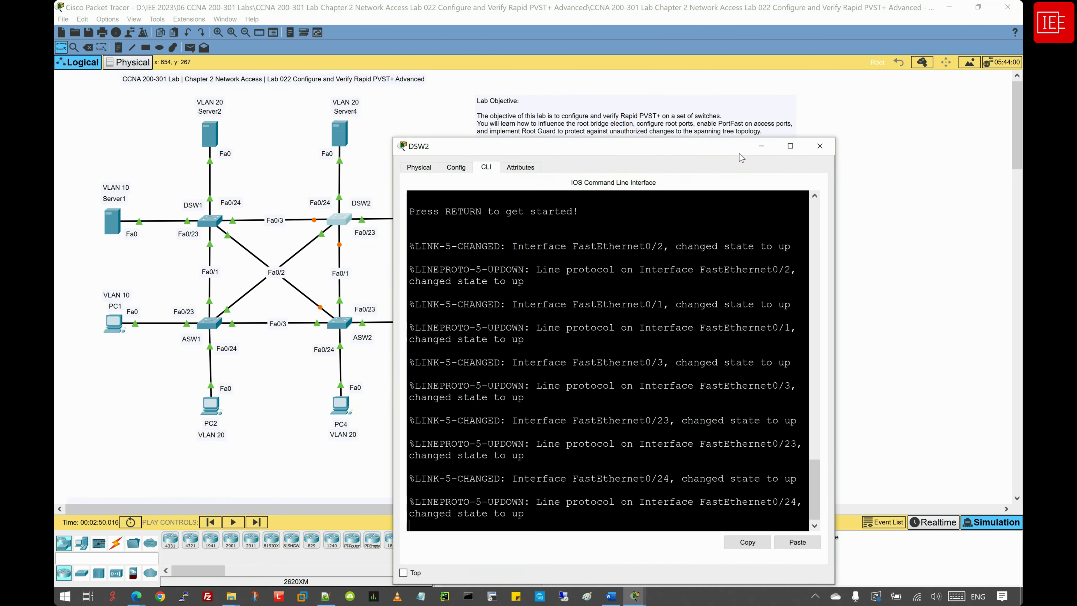
click(791, 145)
Step: Start the console session on DSW2 and enter privileged EXEC mode
key(Return)
key(Return)
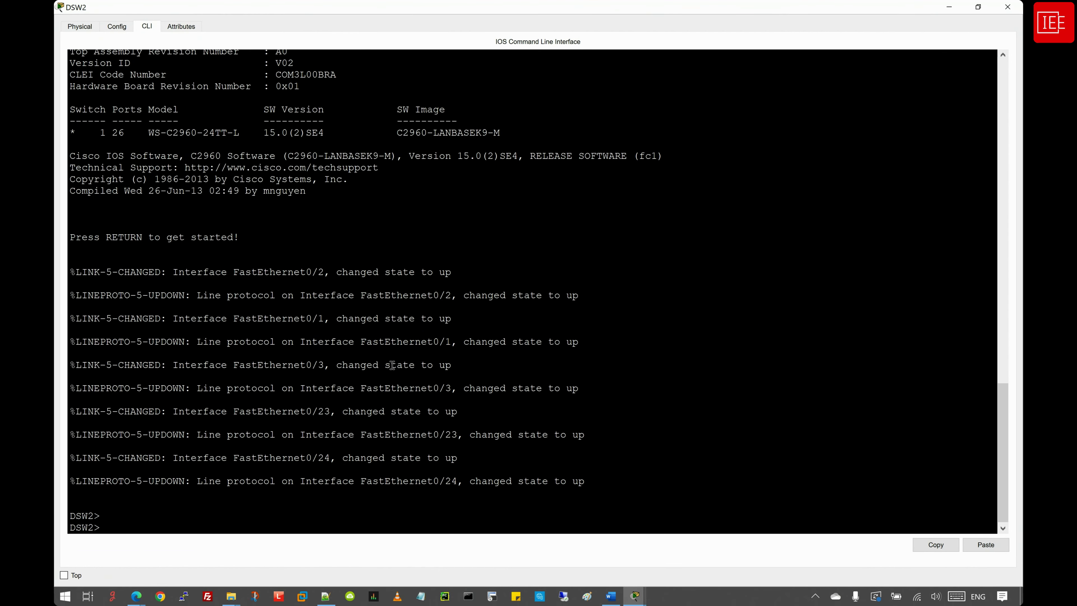
text(en)
key(Return)
Step: List DSW2's VLANs with show vlan brief and check the ports assigned to VLAN 10 and VLAN 20
text(sh)
key(Tab)
text(vl)
key(Tab)
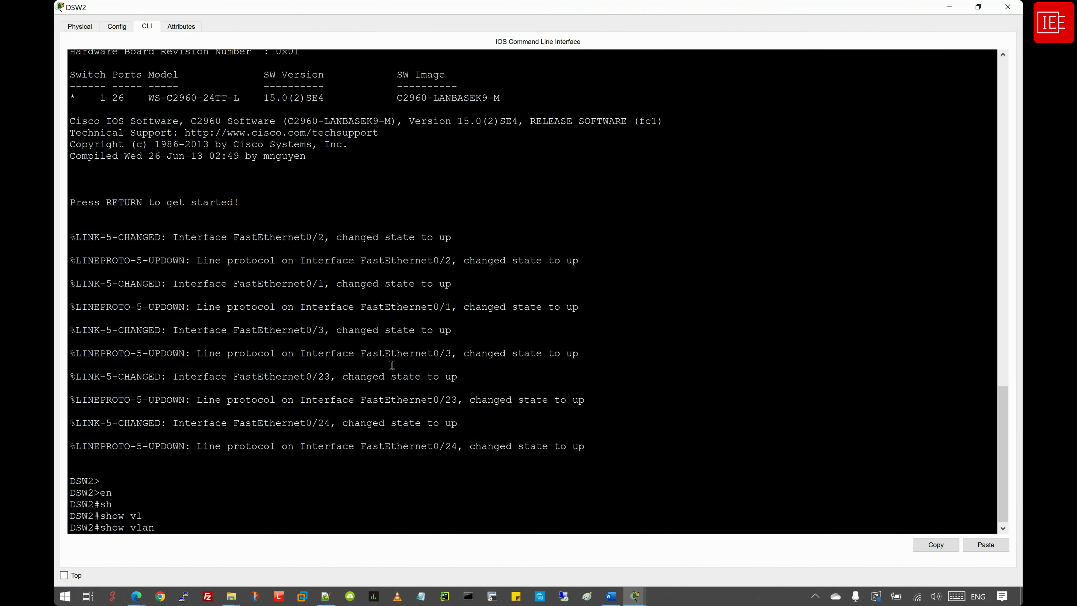
text(br)
key(Tab)
key(Return)
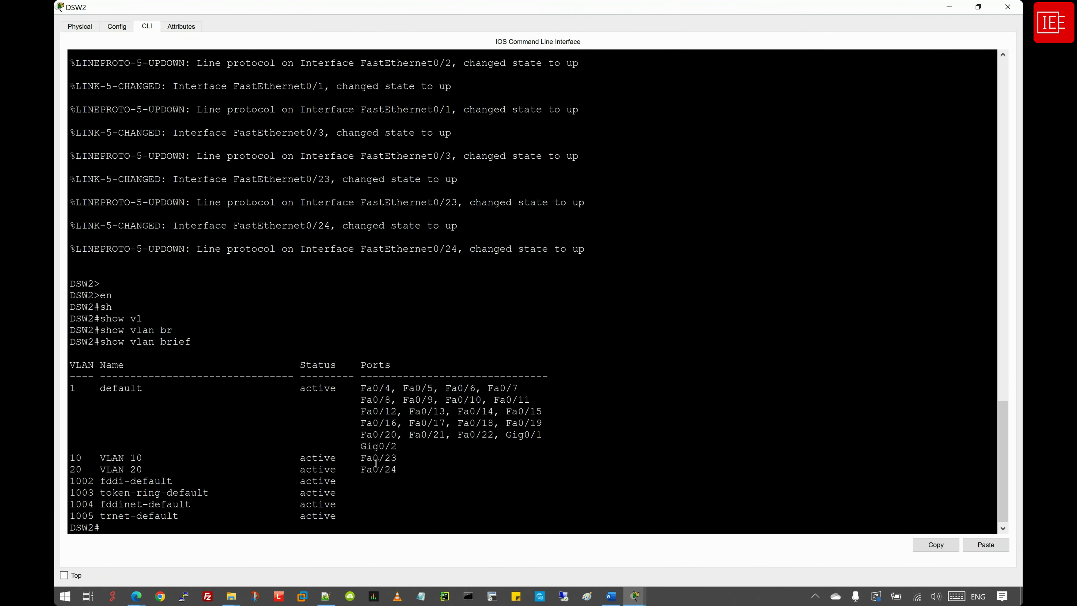
drag(398, 470, 61, 457)
click(176, 522)
Step: Run show interfaces trunk on DSW2 and check the trunk status of Fa0/1, Fa0/2 and Fa0/3
key(Return)
key(Return)
text(sh)
key(Tab)
text(in)
key(Tab)
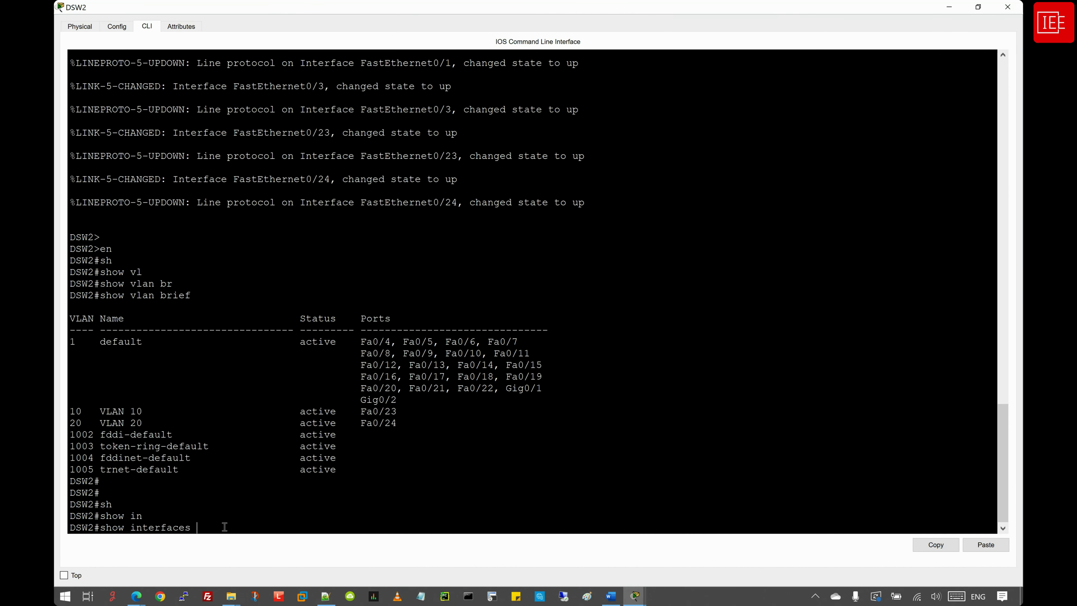
text(tr)
key(Tab)
key(Return)
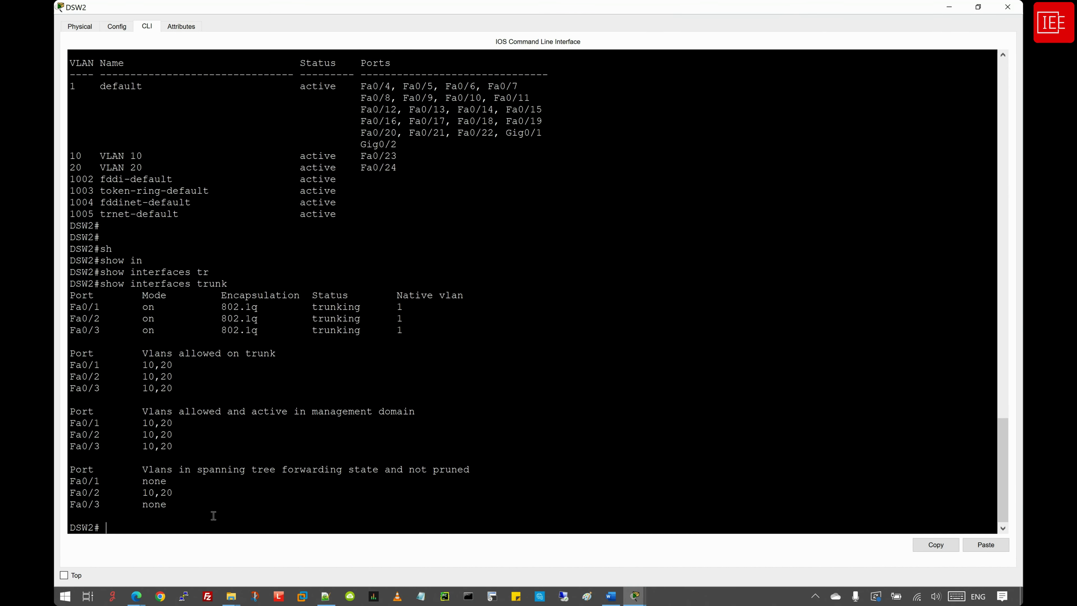
drag(403, 331, 67, 307)
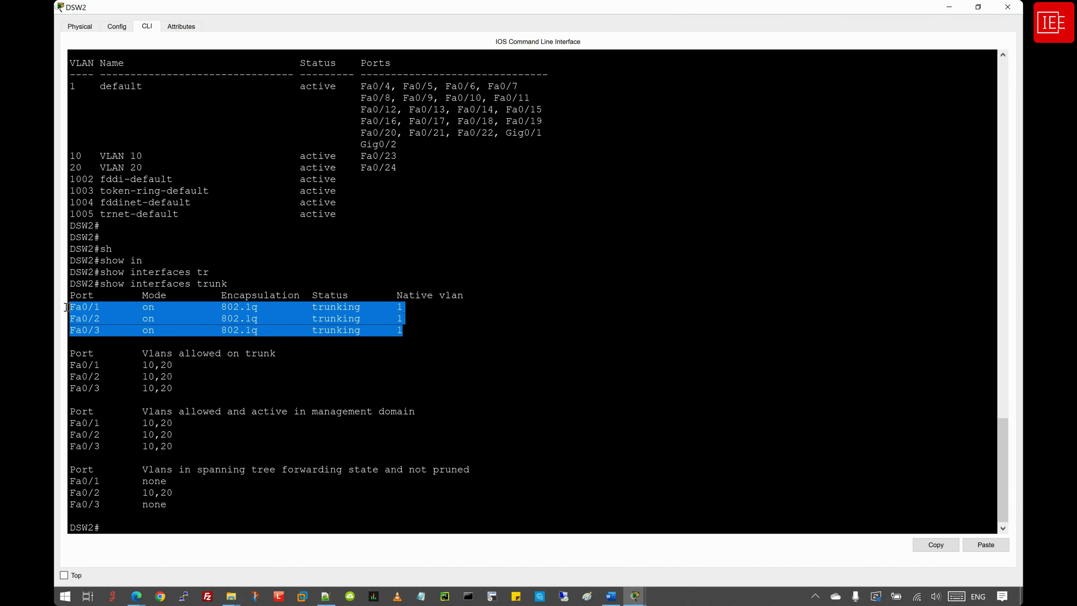
Step: Check the VLANs allowed and active in the management domain on DSW2's trunks Fa0/1, Fa0/2 and Fa0/3
click(229, 470)
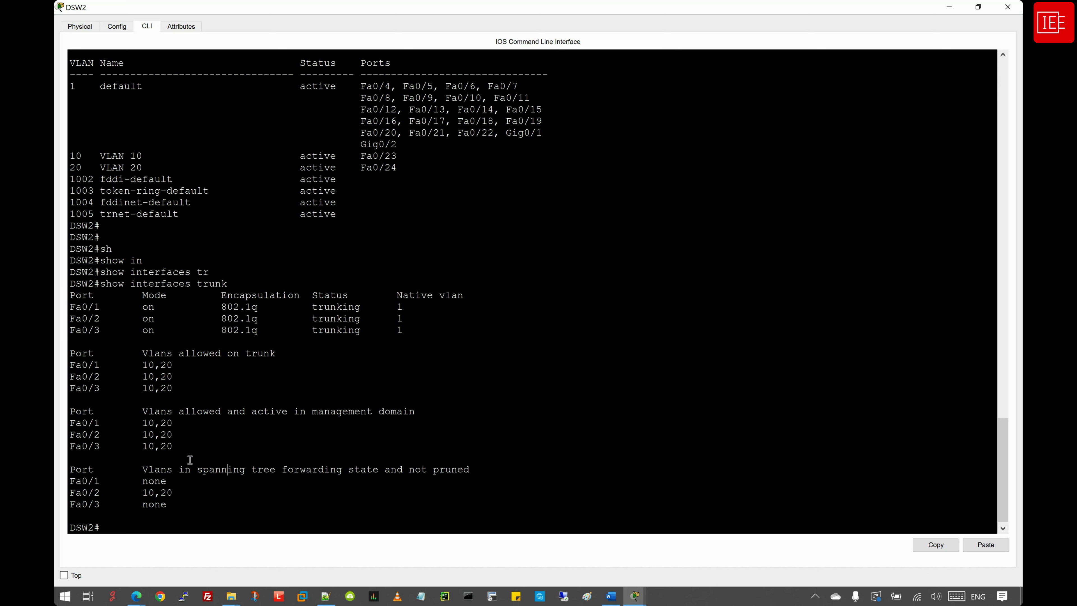
drag(175, 446, 72, 424)
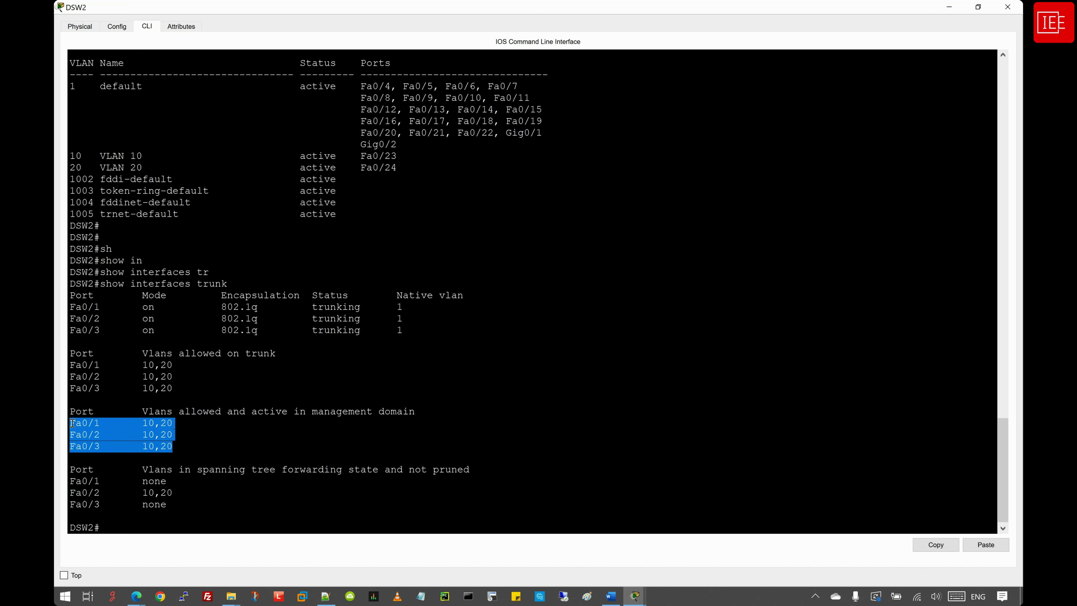
click(187, 447)
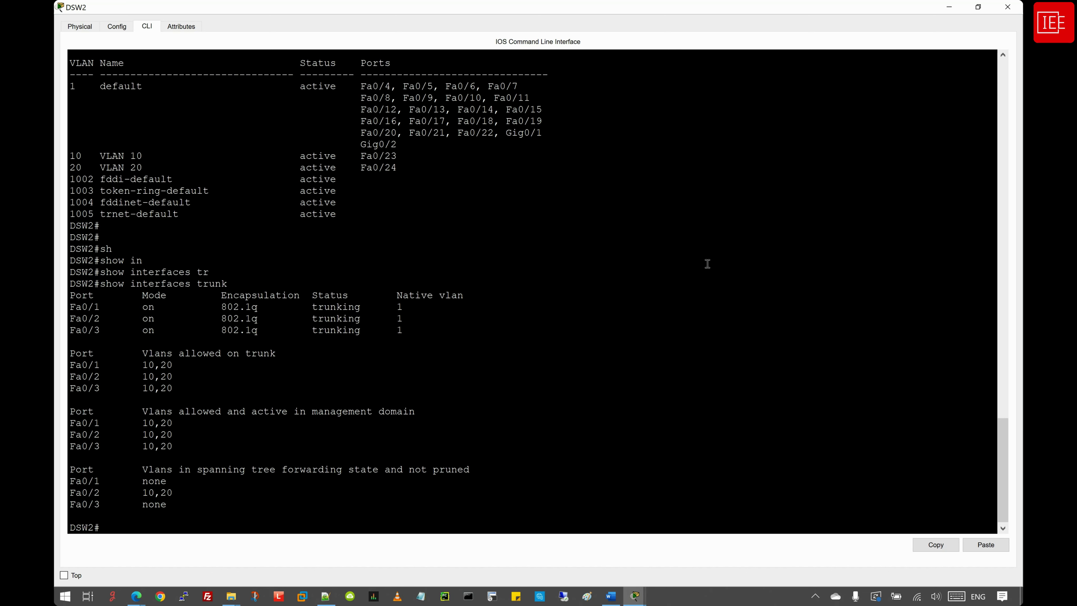
Step: Run show interfaces status on DSW2 and check the entries for Fa0/1 to Fa0/3, Fa0/23 and Fa0/24
text(sh)
key(Tab)
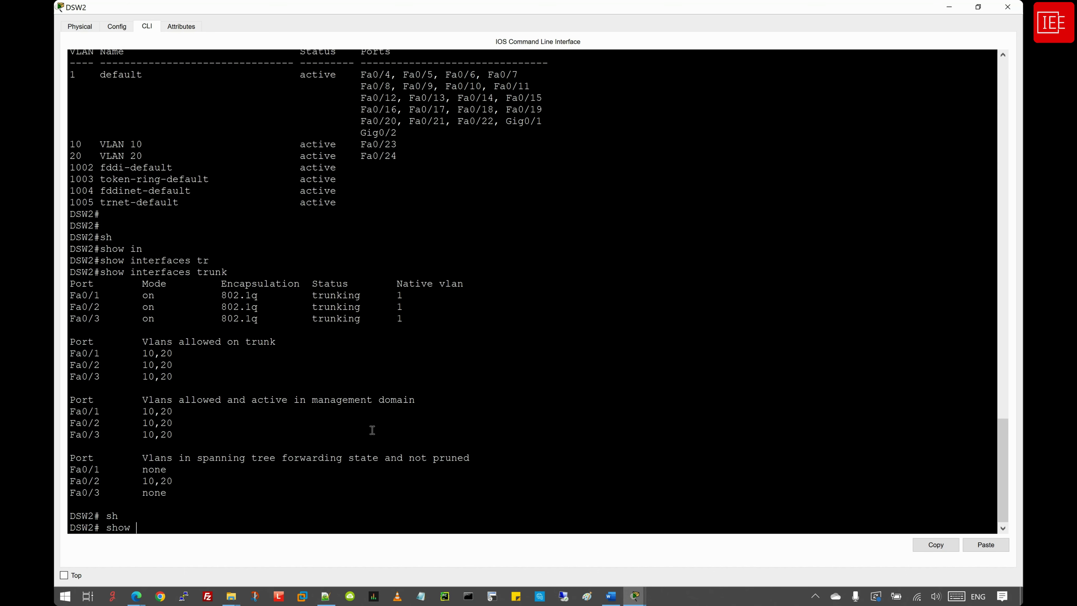
text(int)
key(Tab)
text(st)
key(Tab)
key(Return)
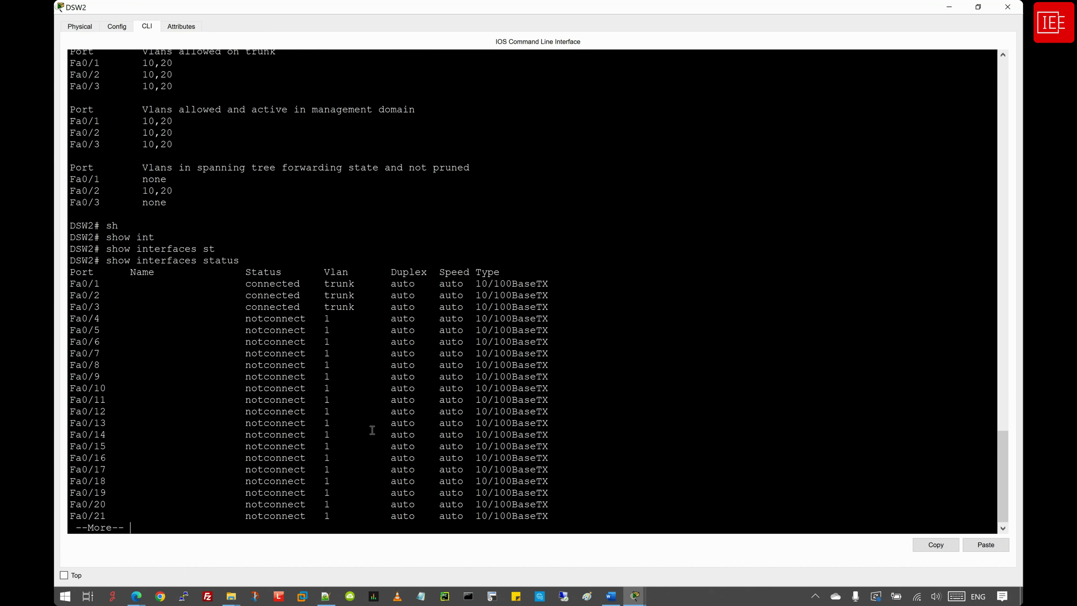
key(space)
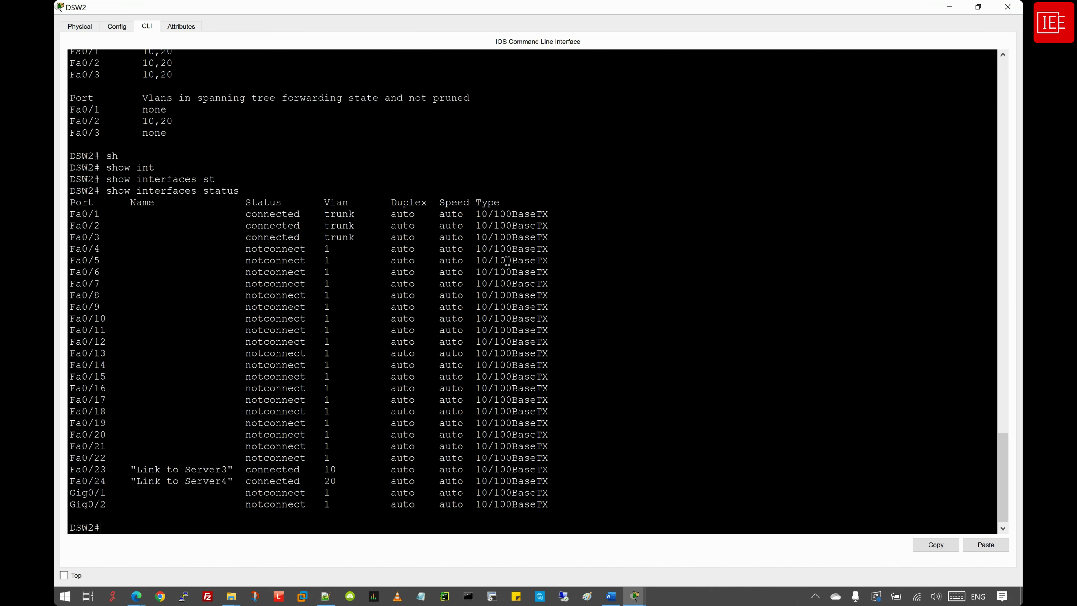
drag(549, 237, 56, 213)
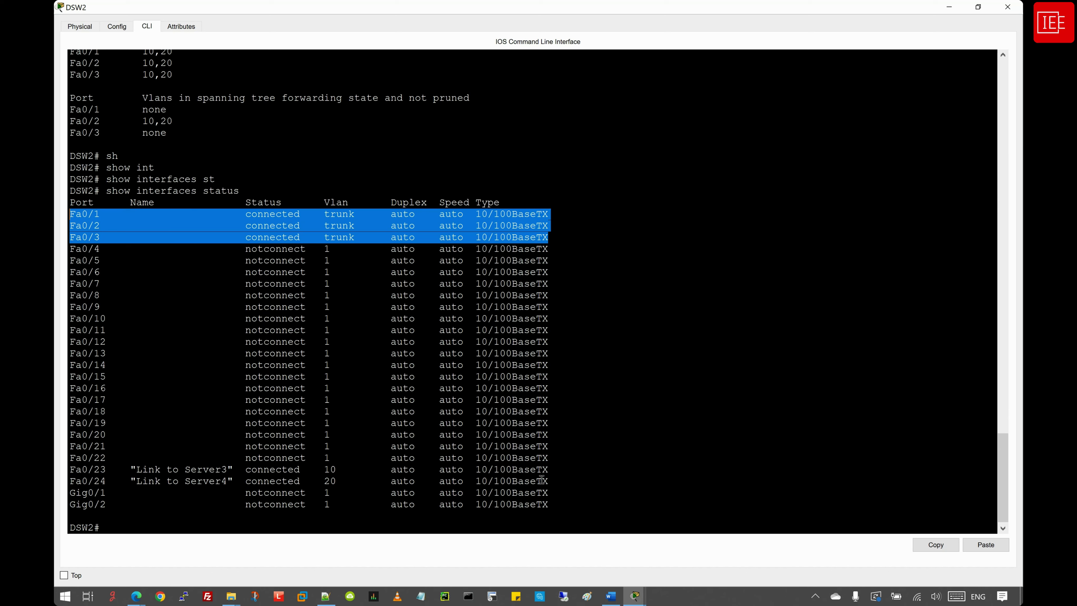
drag(550, 483, 64, 472)
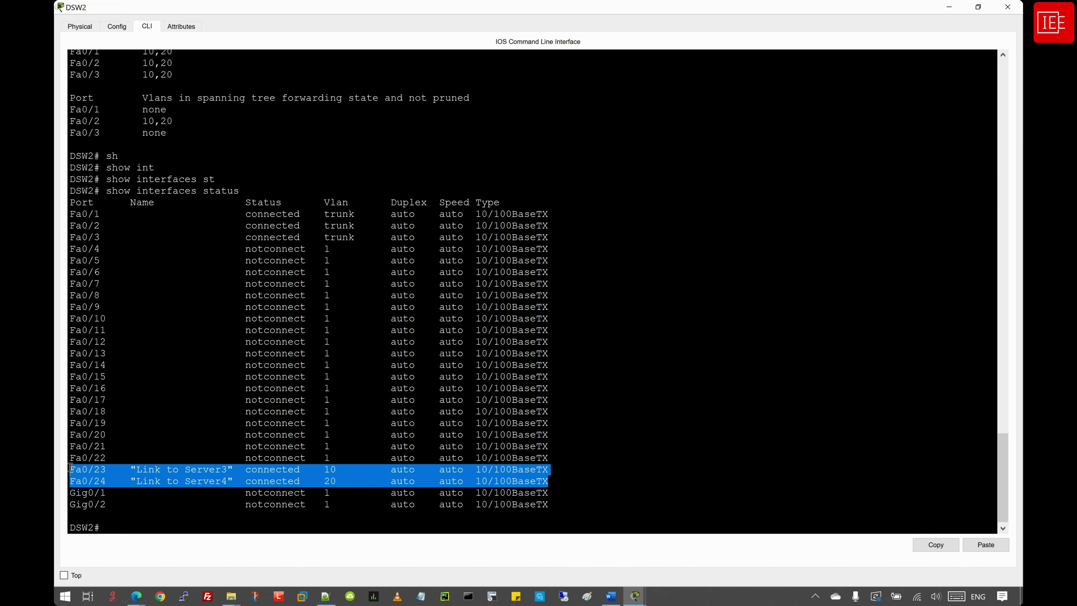
click(265, 501)
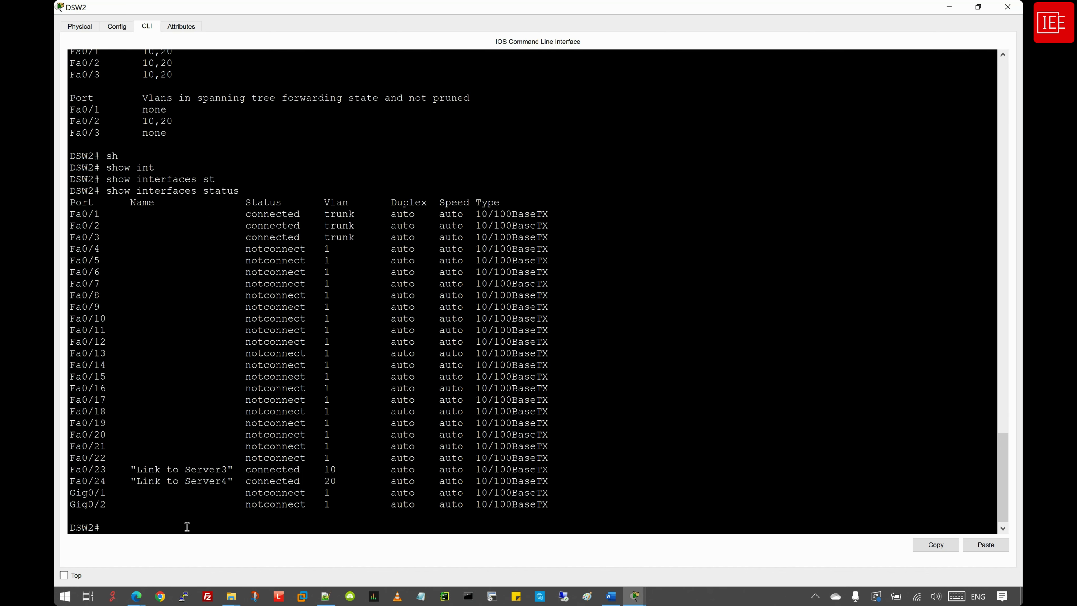
click(157, 525)
Step: Leave DSW2's console and bring up ASW1's command line, adding a few blank prompt lines
click(949, 7)
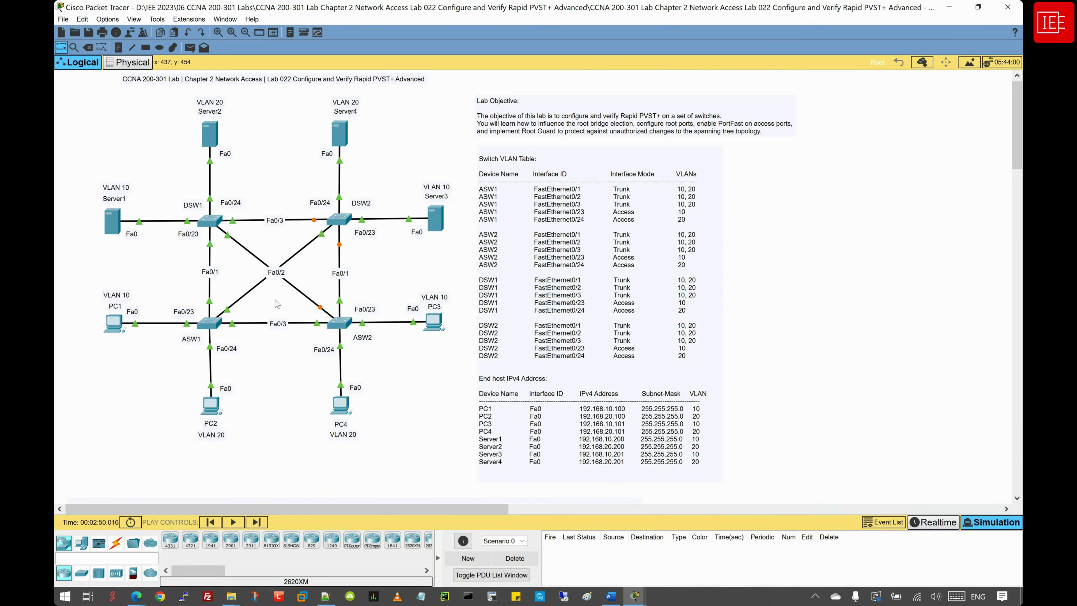
mouse_move(634, 598)
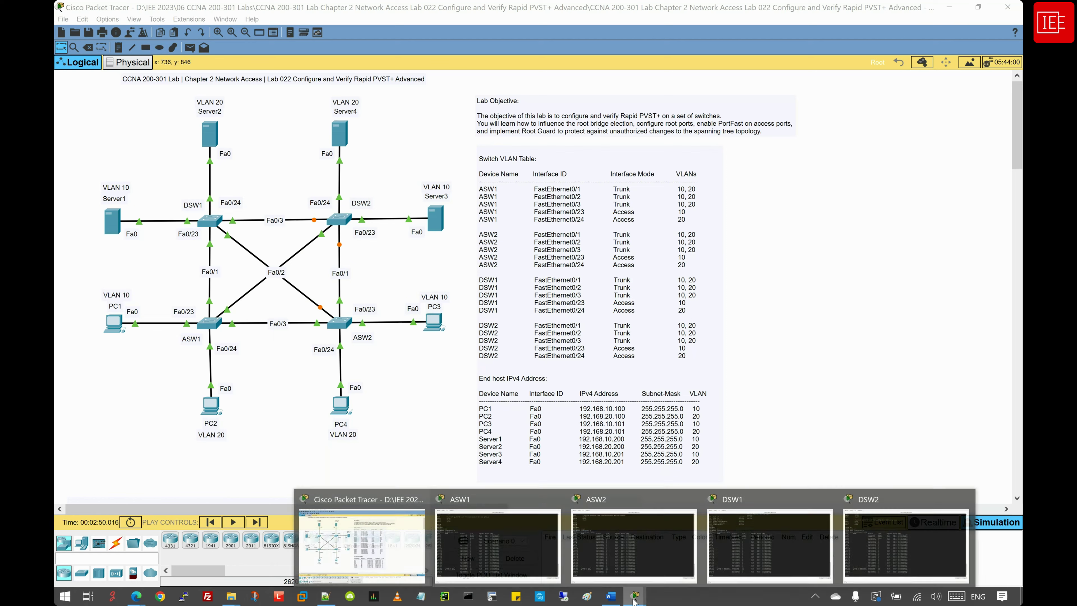
click(498, 543)
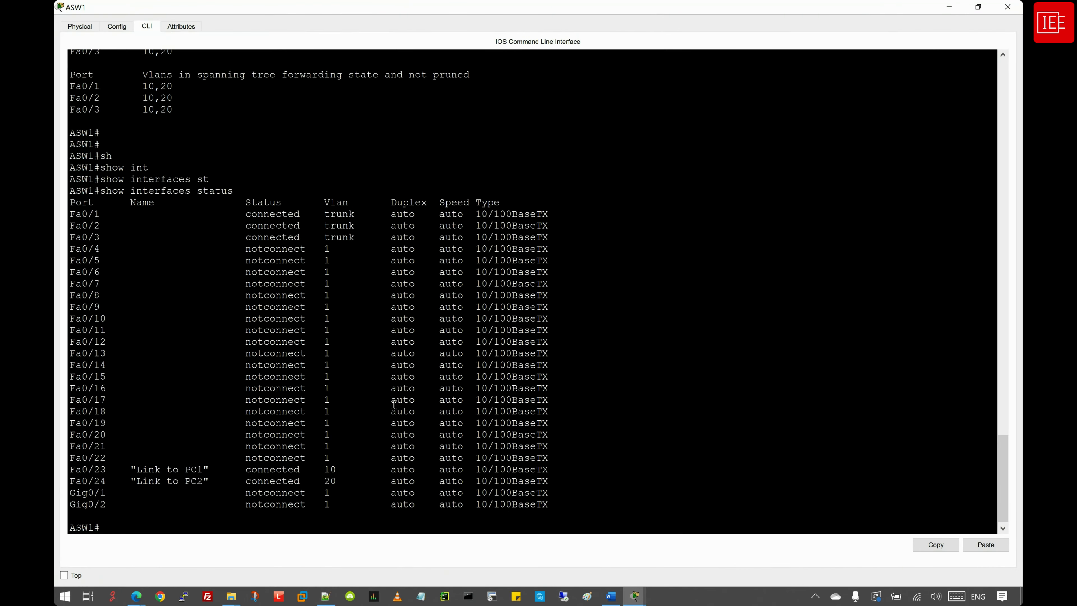
key(Return)
key(Return)
key(Return)
key(Return)
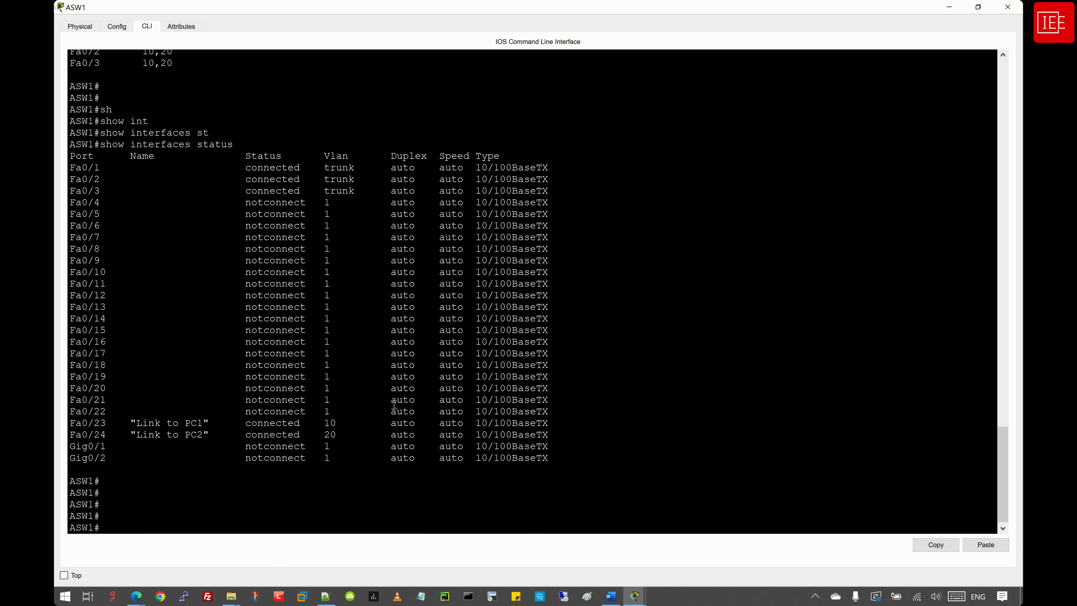
key(Return)
key(Return)
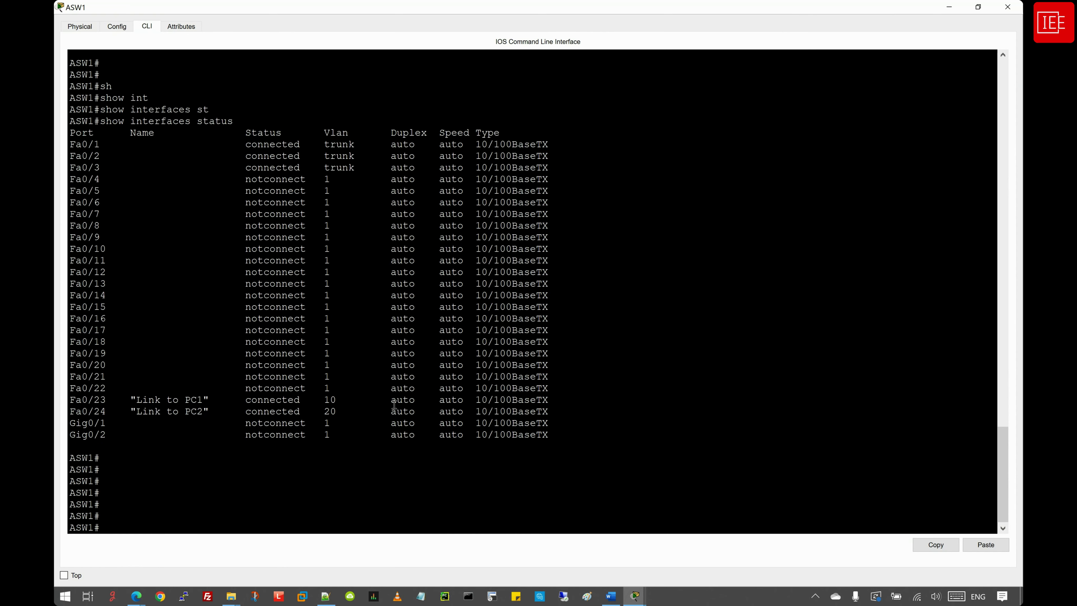
Step: Run show spanning-tree summary on ASW1 and check which spanning-tree mode the switch uses
text(sh)
key(Tab)
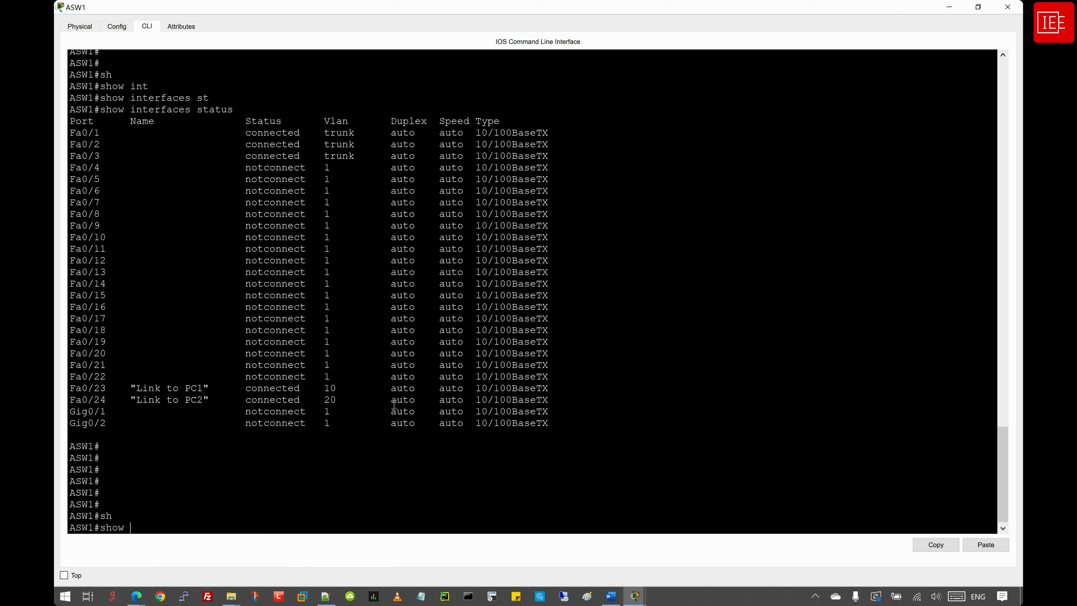
text(sp)
key(Tab)
text(su)
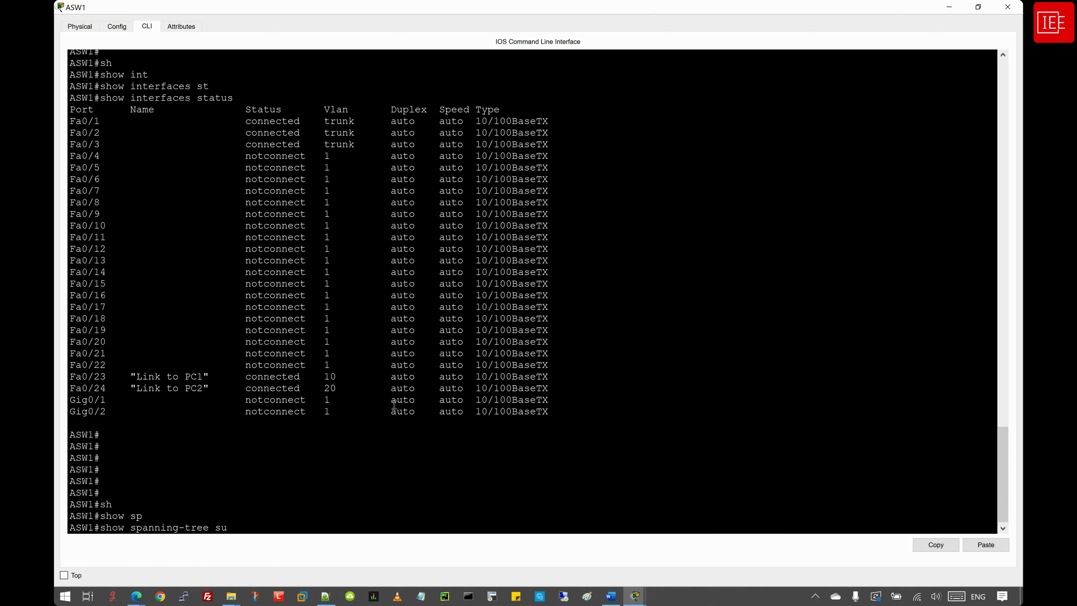
key(Tab)
key(Return)
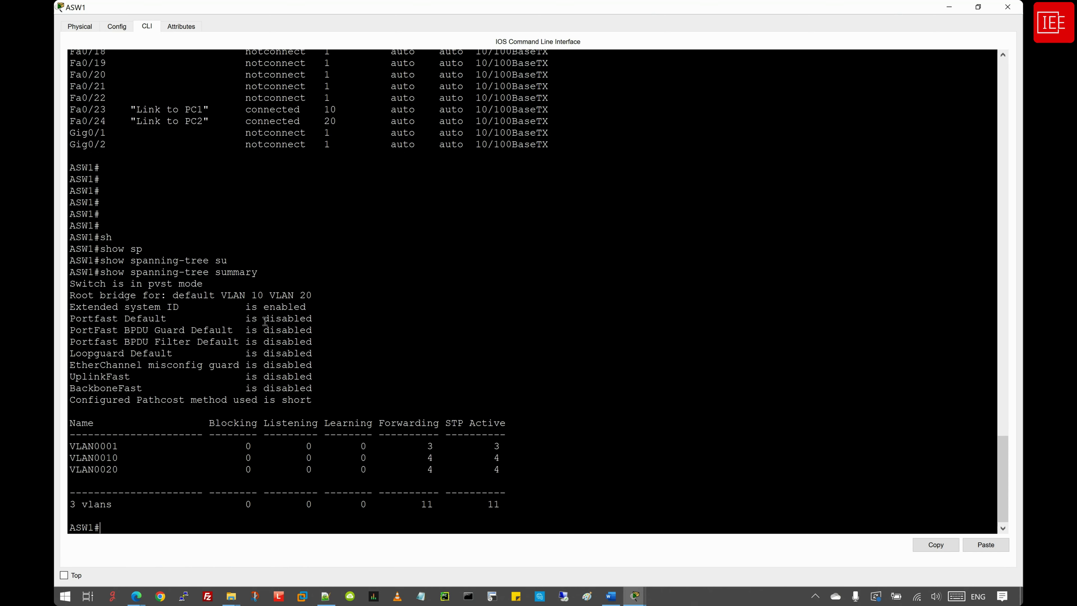
drag(204, 283, 59, 280)
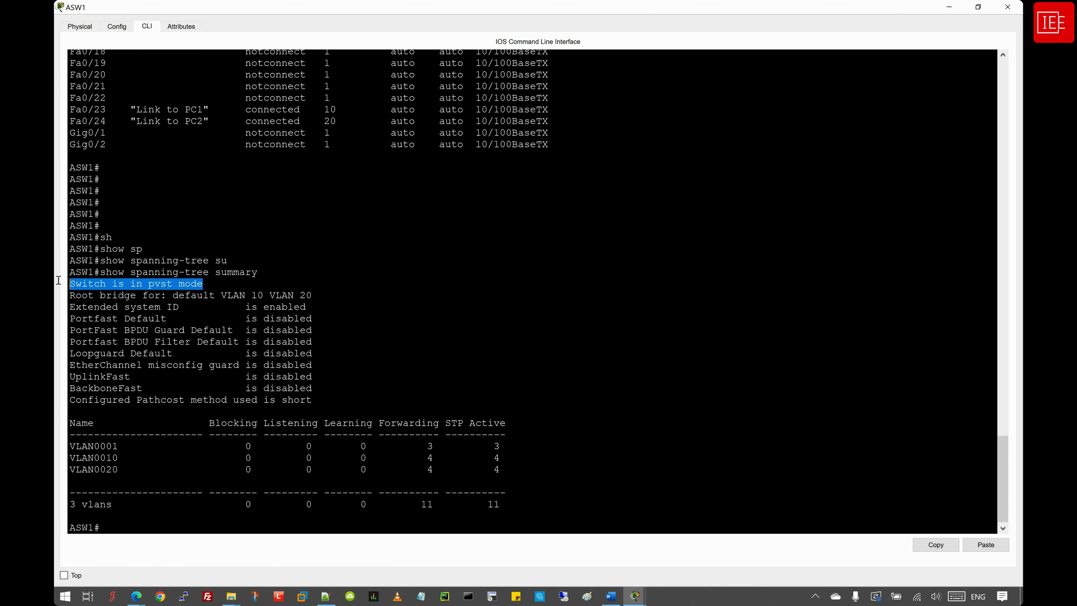
click(161, 284)
drag(150, 287, 70, 284)
click(192, 519)
Step: Switch to ASW2's command line and run show spanning-tree summary to check its spanning-tree mode
click(635, 597)
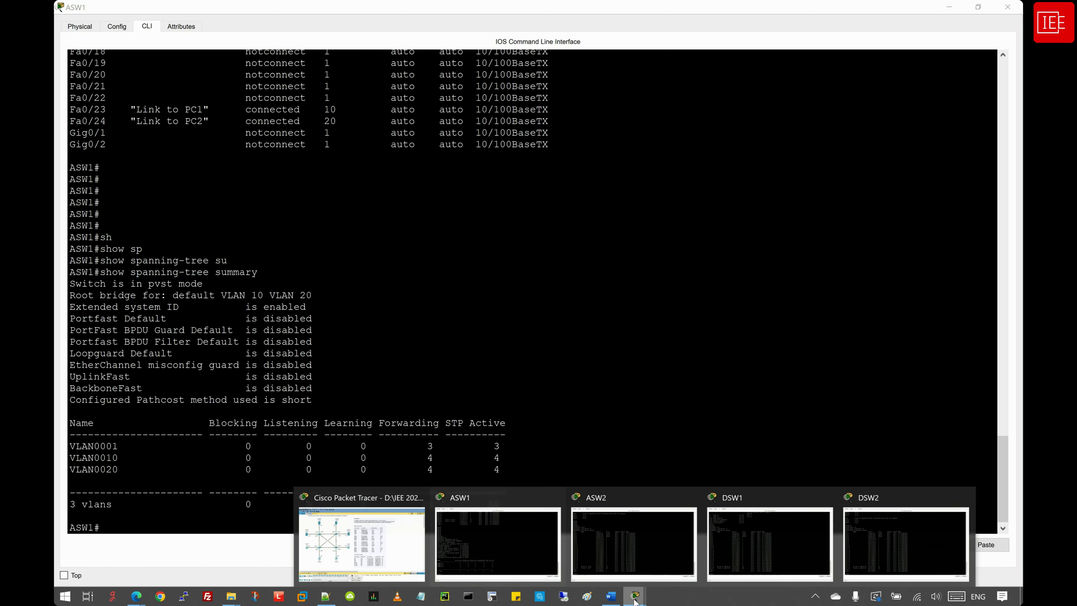
click(634, 545)
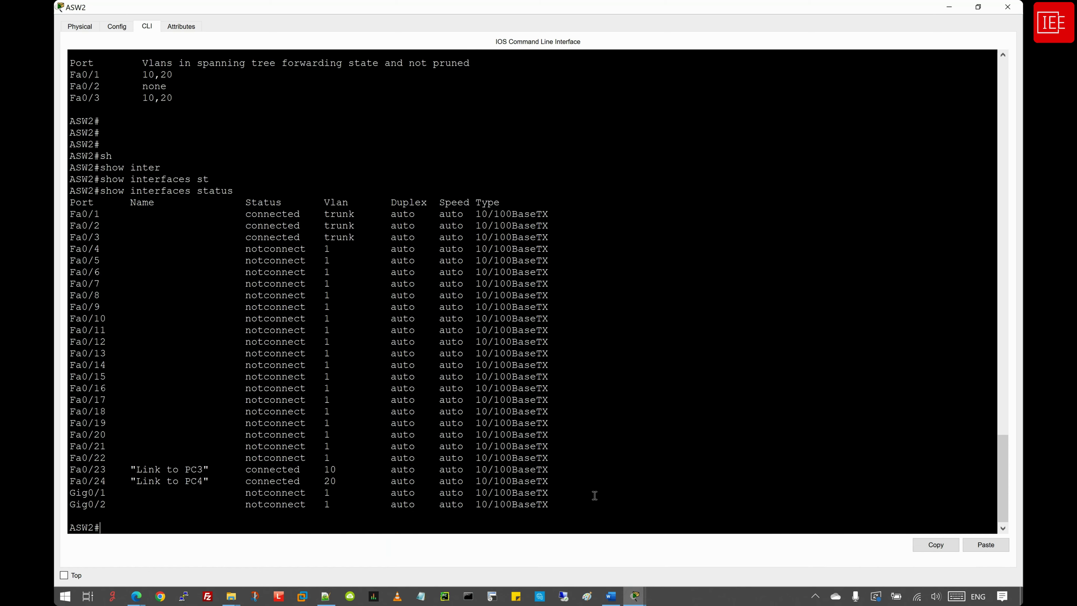
key(Return)
key(Return)
text(sh)
key(Tab)
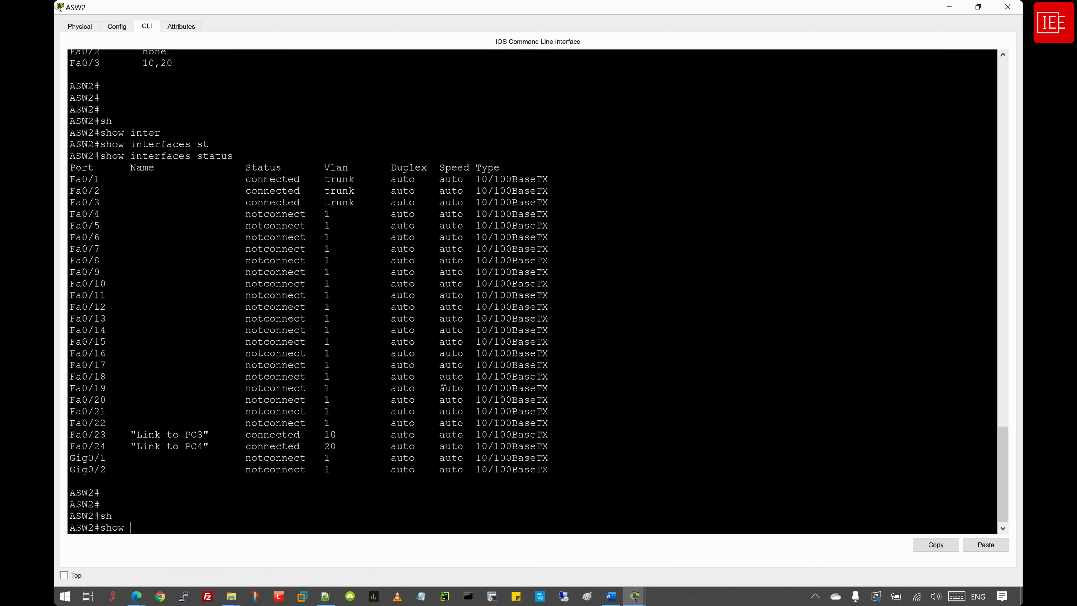
text(sp)
key(Tab)
text(s)
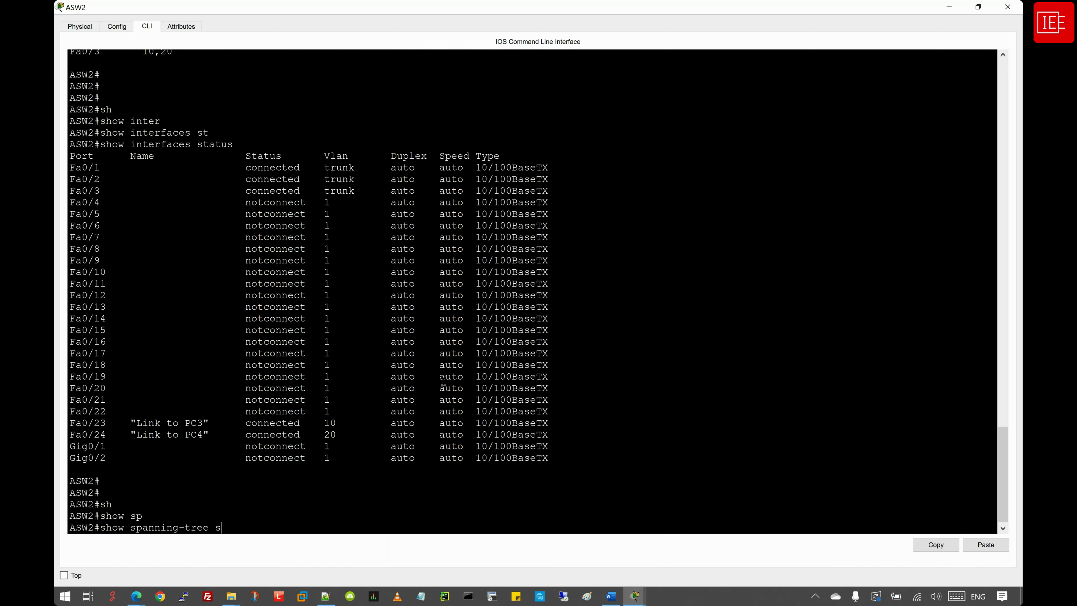
text(u)
key(Tab)
key(Return)
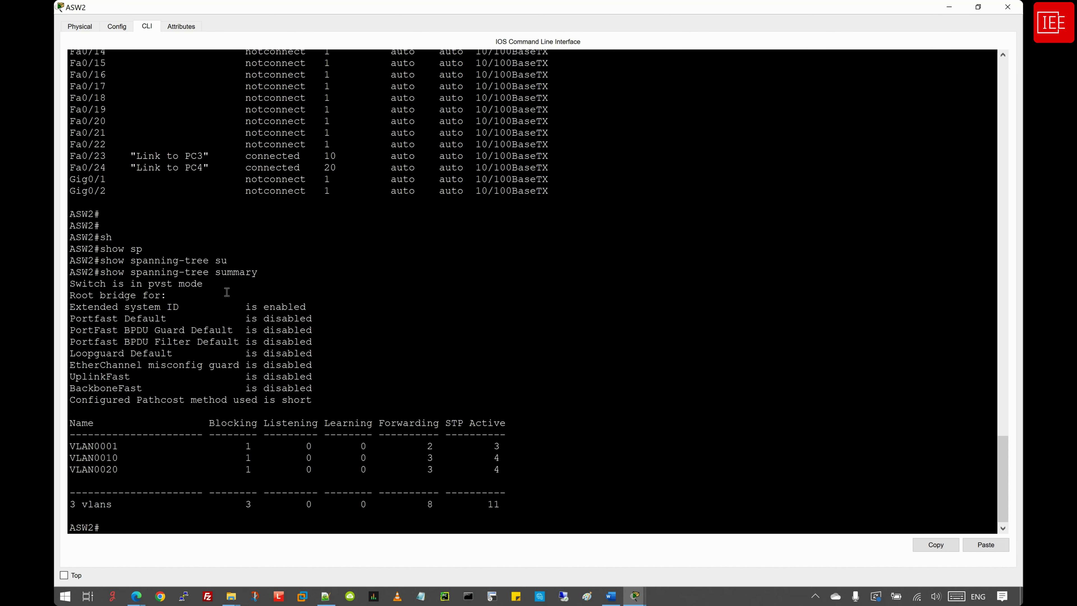
drag(204, 283, 70, 283)
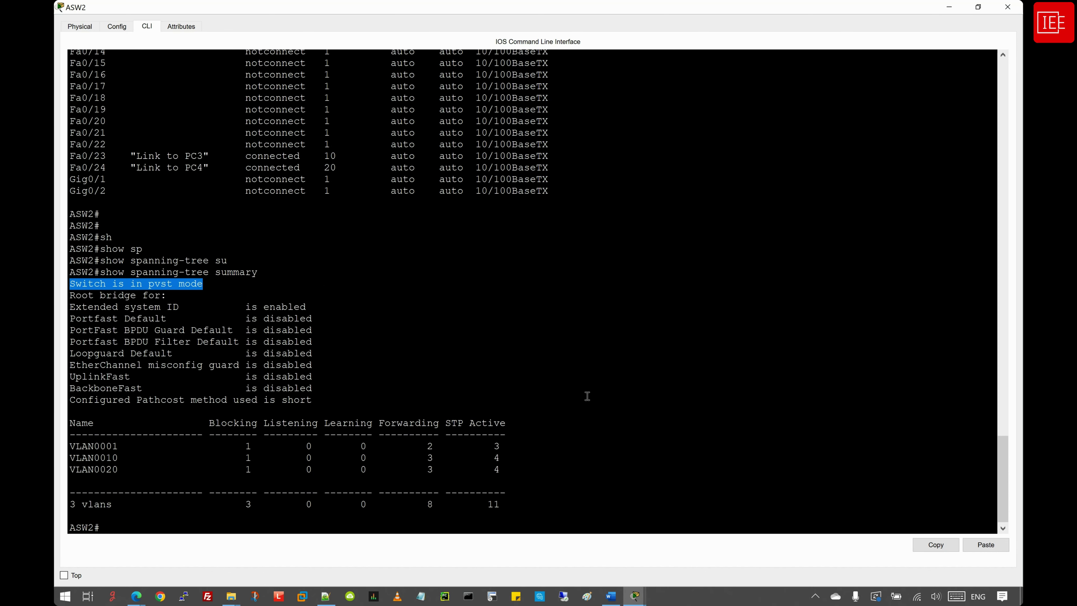
Step: Switch to DSW1's command line and run show spanning-tree summary to check its spanning-tree mode
mouse_move(636, 602)
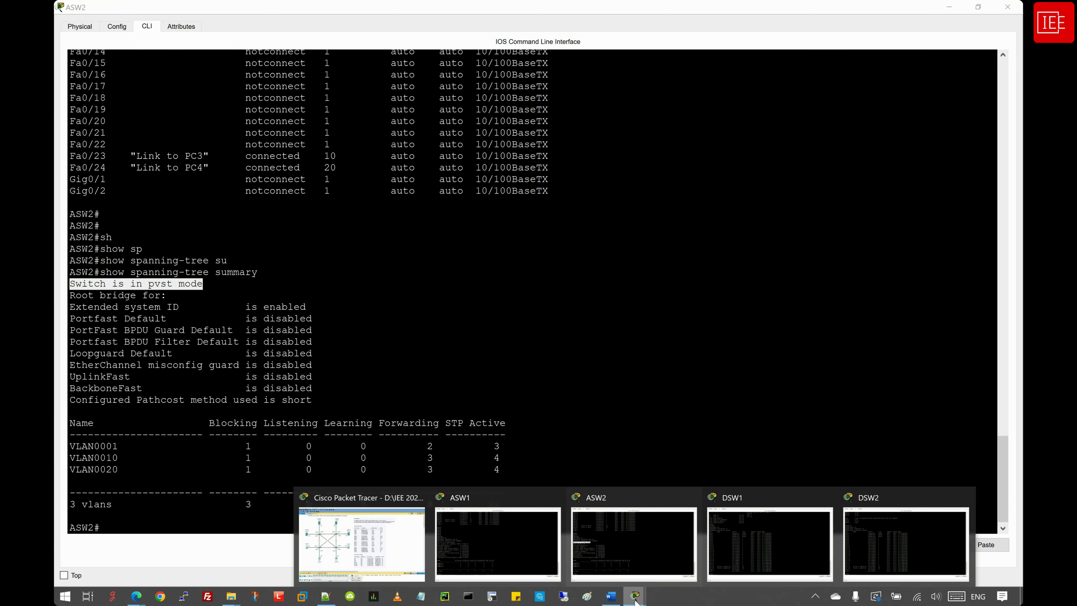
click(782, 550)
key(Return)
key(Return)
text(sh)
key(Tab)
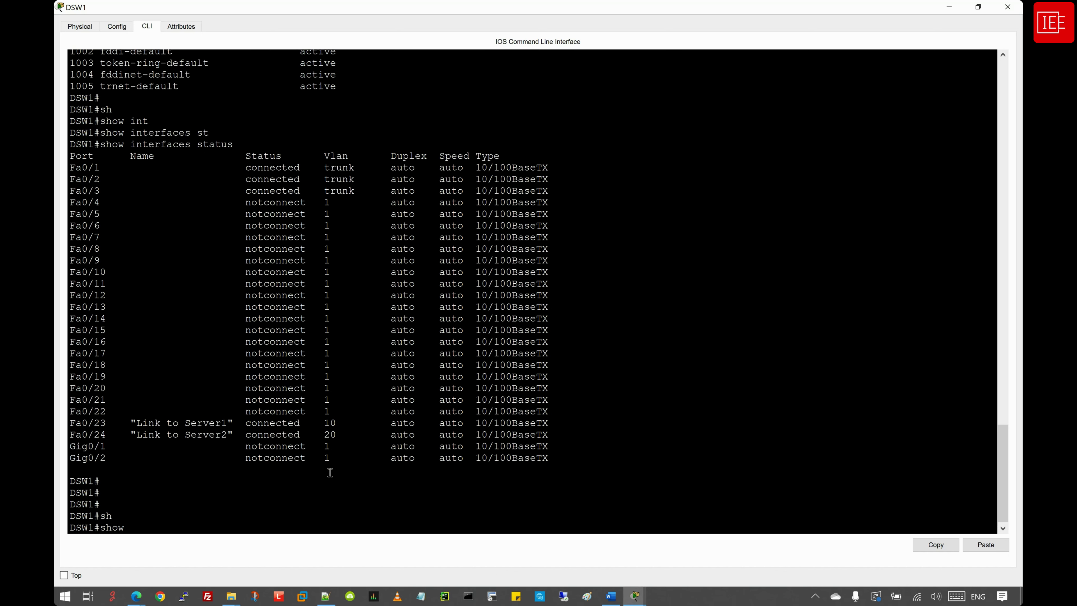
text(sp)
key(Tab)
text(su)
key(Tab)
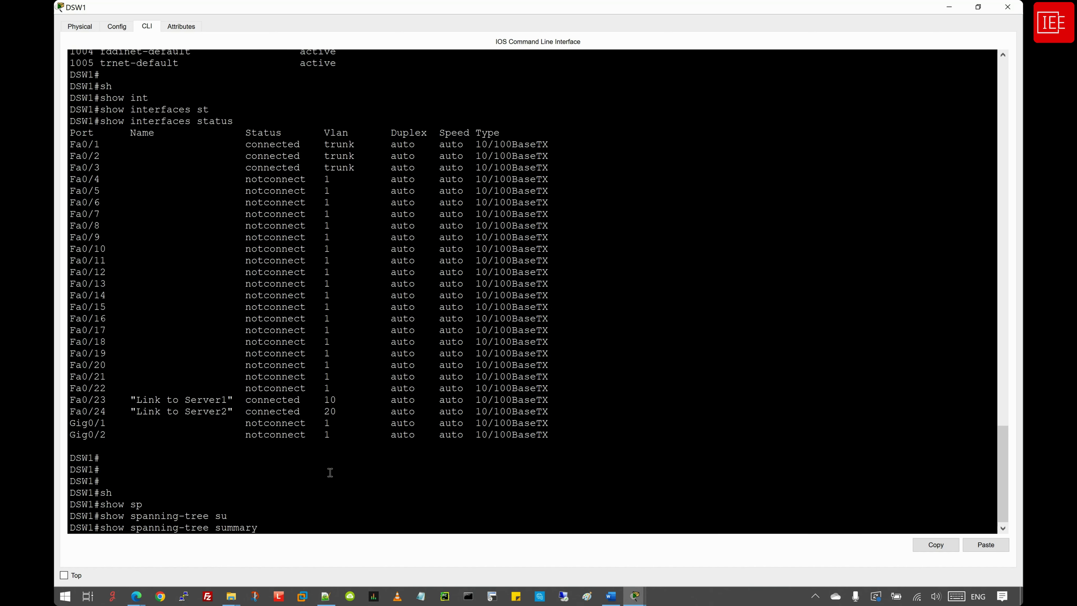
key(Return)
drag(221, 287, 65, 284)
Step: Clear the highlighted mode line on DSW1 and switch to DSW2's command line
click(635, 597)
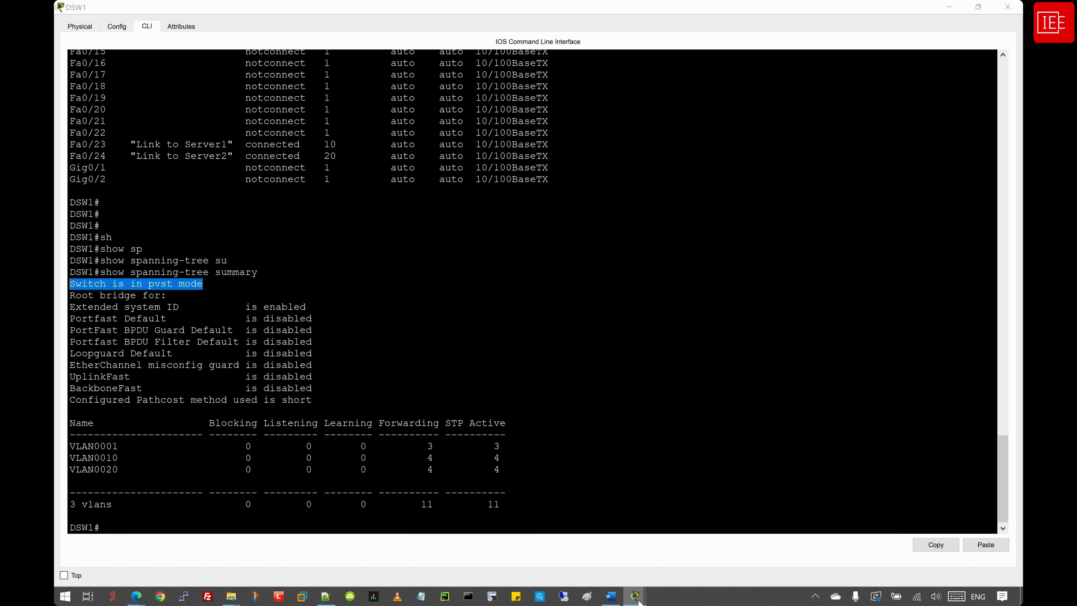
click(745, 514)
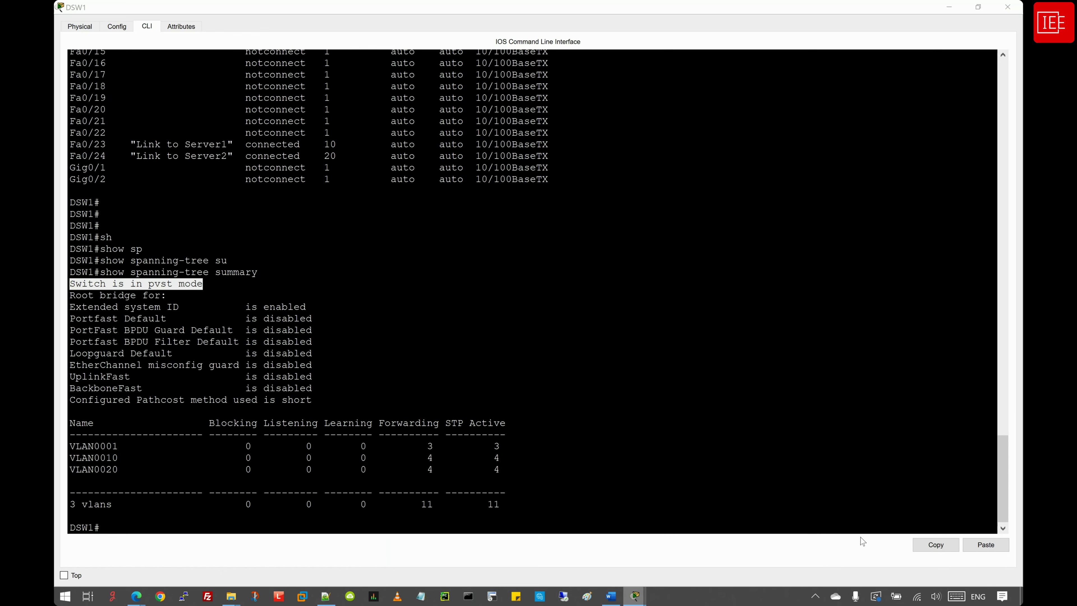
click(308, 443)
click(635, 596)
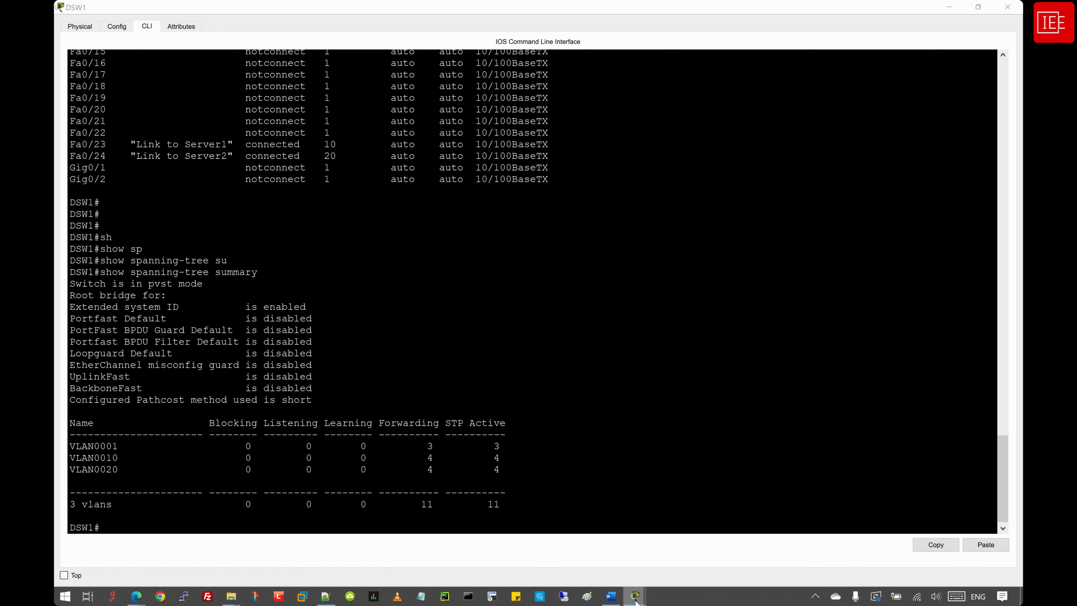
click(861, 518)
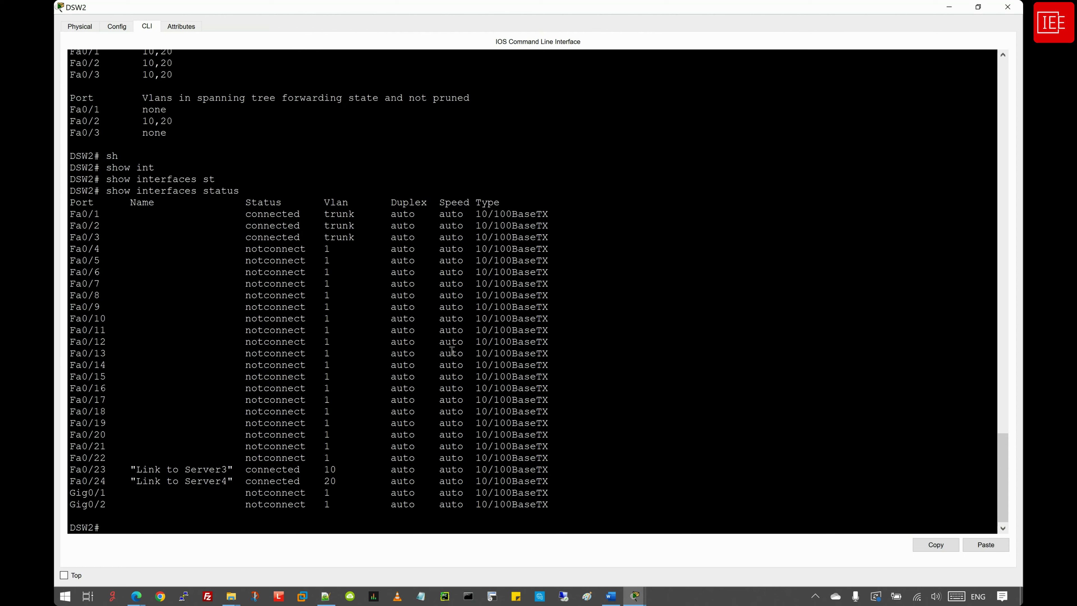
Step: Run show spanning-tree summary on DSW2 and check which spanning-tree mode the switch uses
key(Return)
key(Return)
text(sh)
key(Tab)
text(sp)
key(Tab)
text(su)
key(Tab)
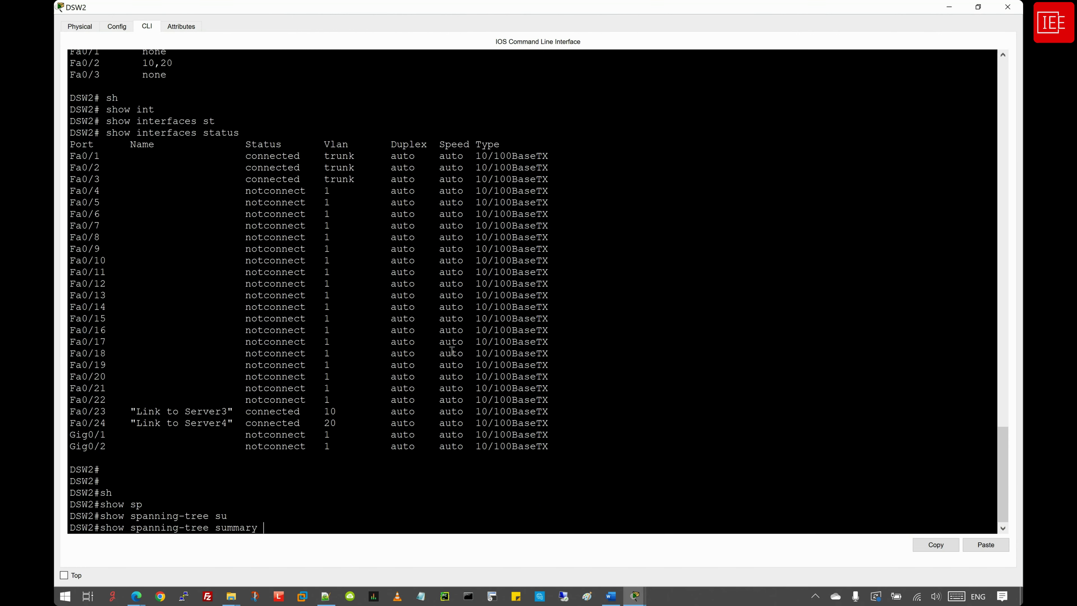
key(Return)
drag(217, 284, 55, 286)
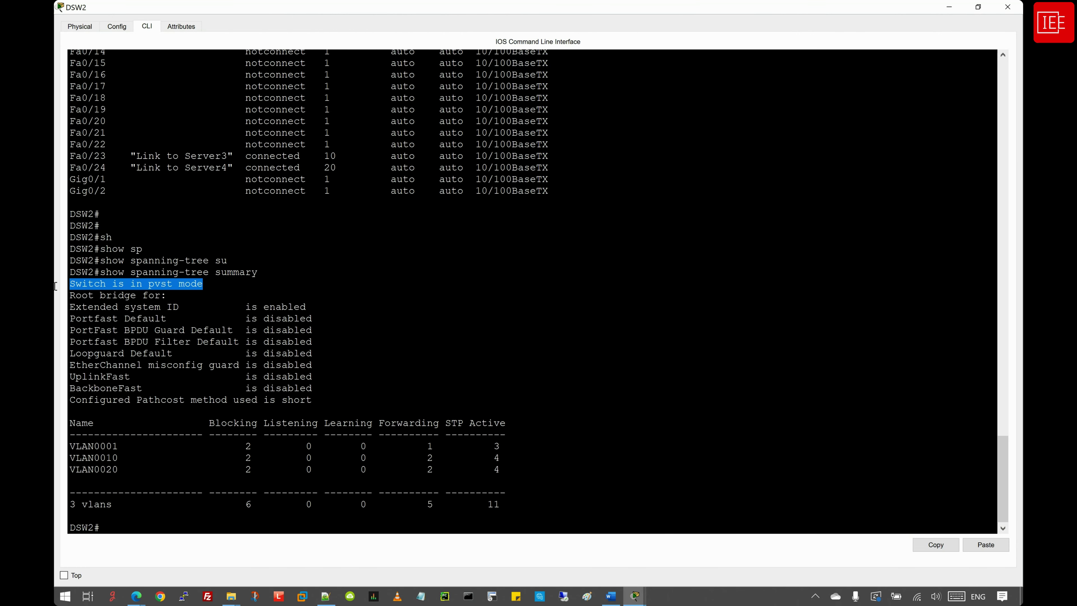
click(127, 527)
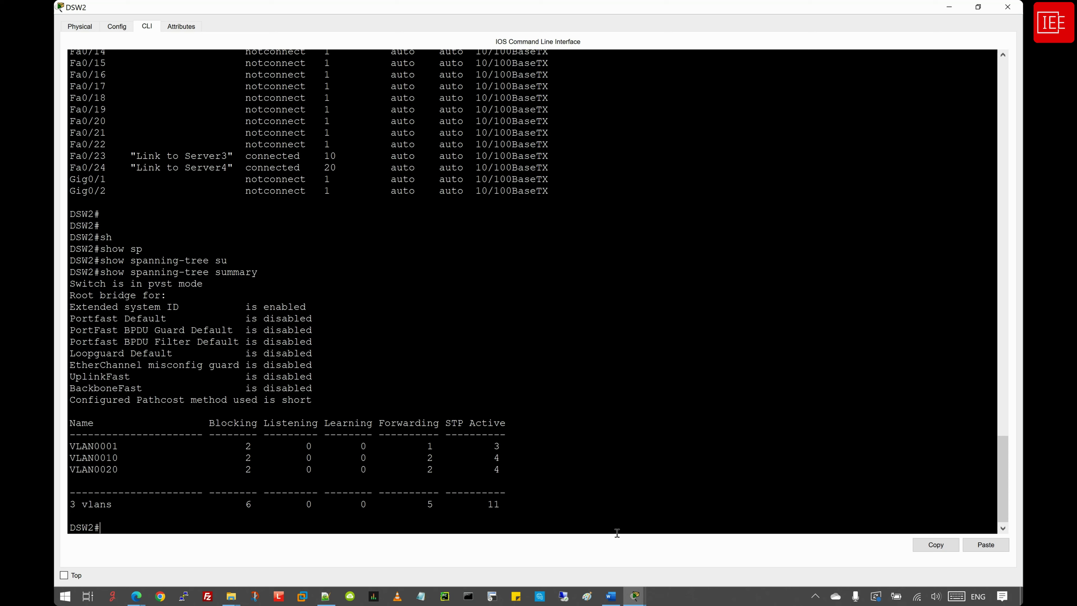
Step: Return from DSW2's console to the network topology window
click(635, 596)
click(362, 543)
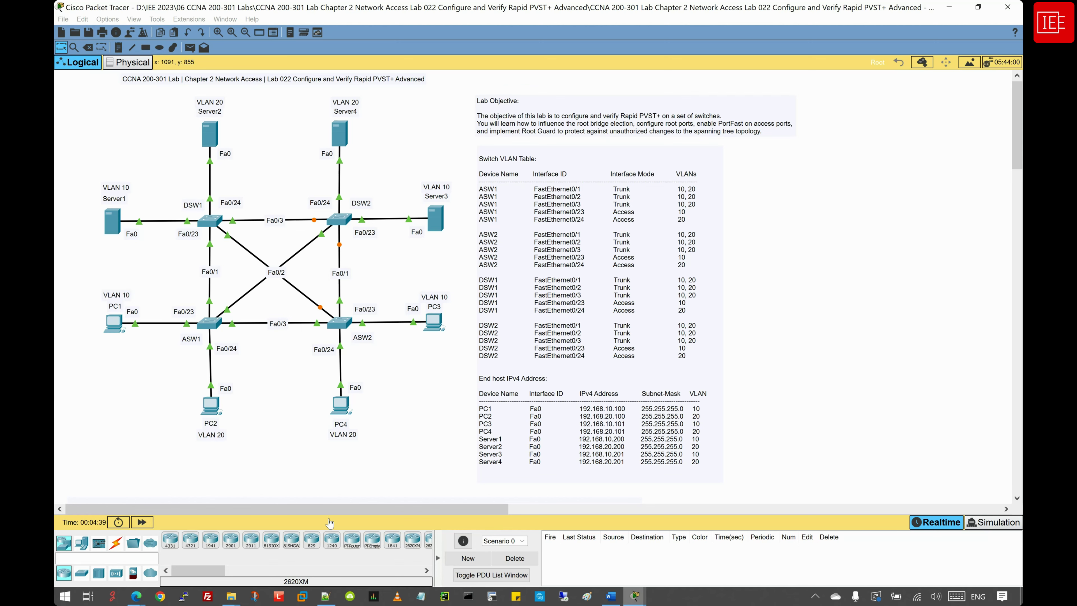
Step: Open the command prompt on PC1 and repeat the ping to 192.168.10.101
click(114, 324)
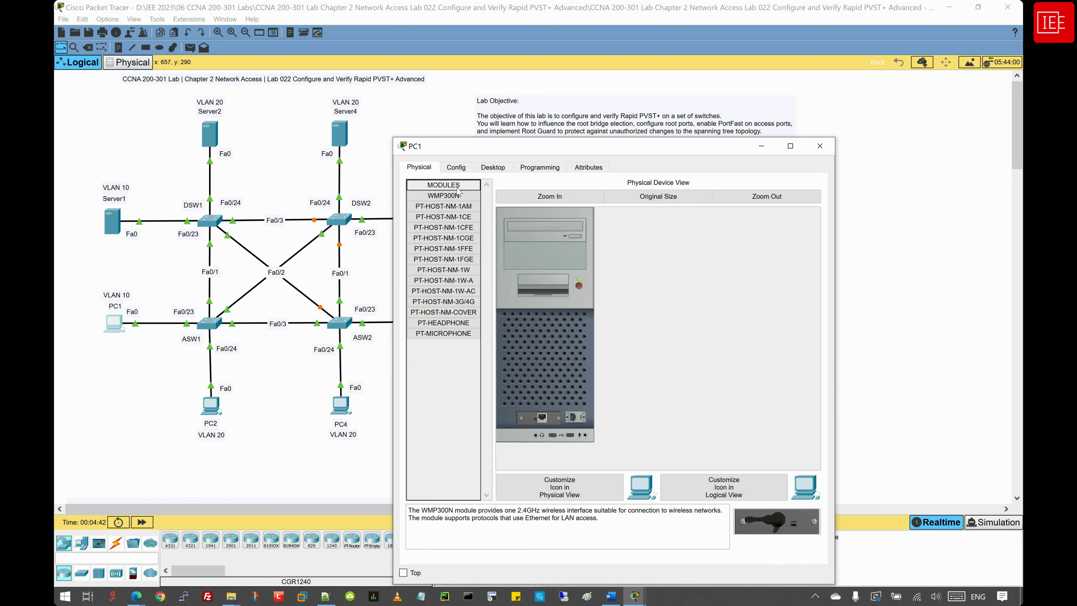
drag(481, 149, 191, 110)
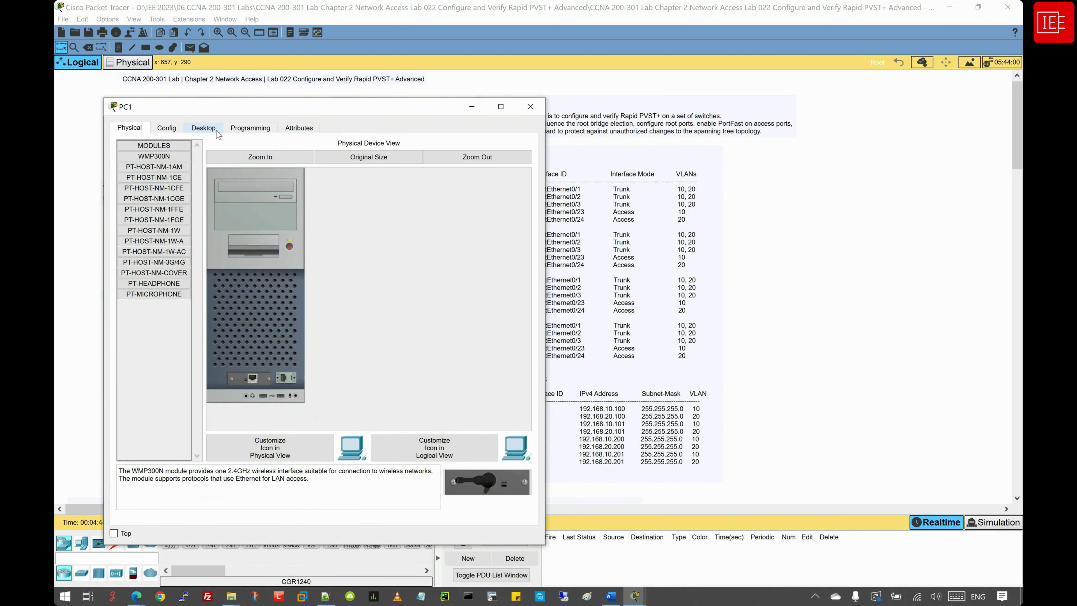
click(205, 127)
click(402, 166)
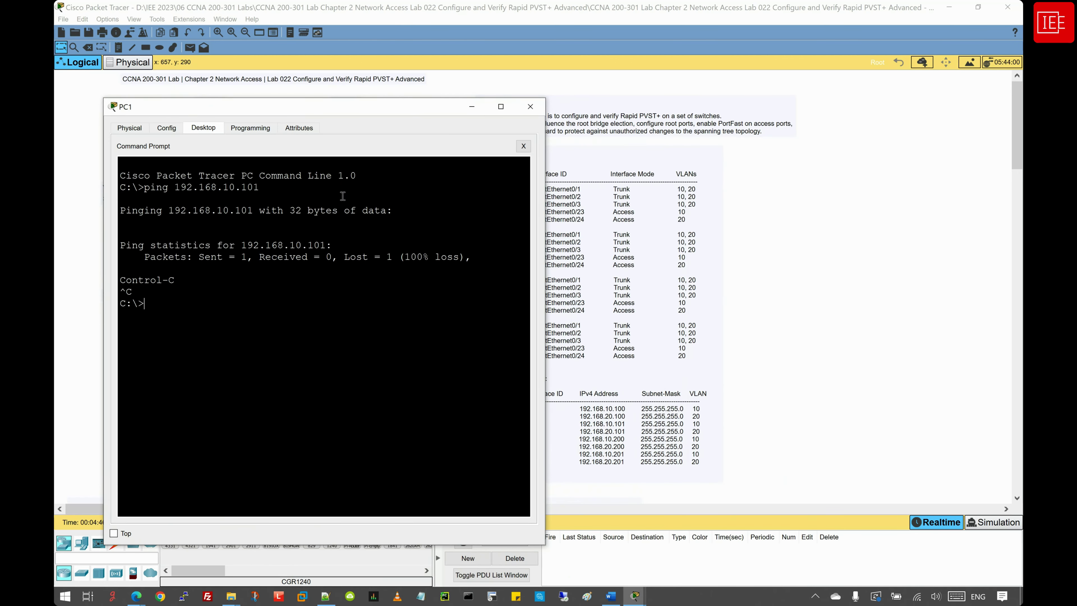
key(Up)
key(Return)
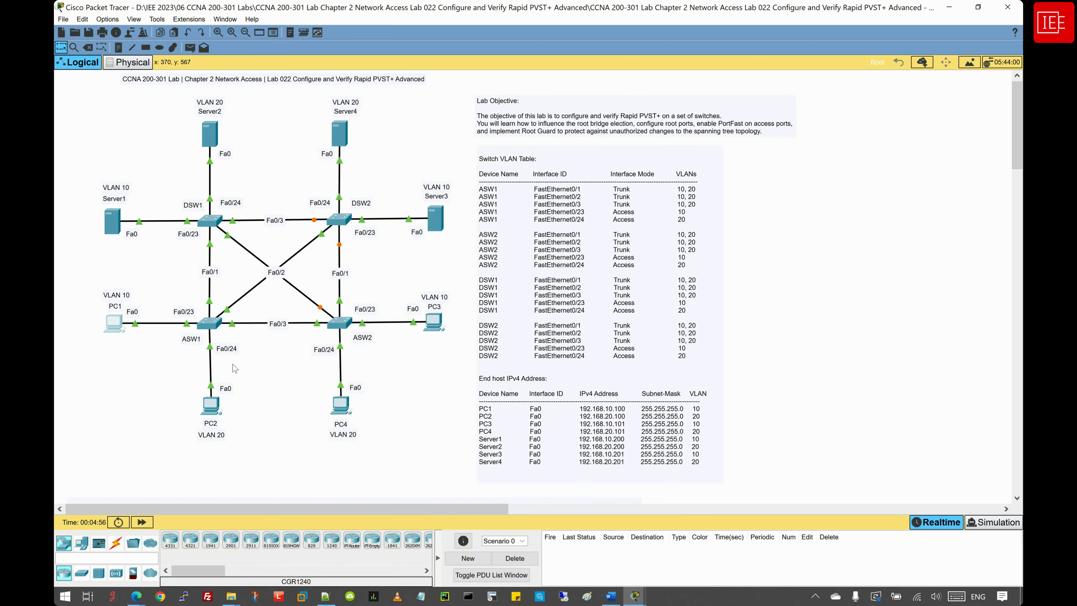
Step: Open the command prompt on PC2 and ping PC4 at 192.168.20.101
click(211, 406)
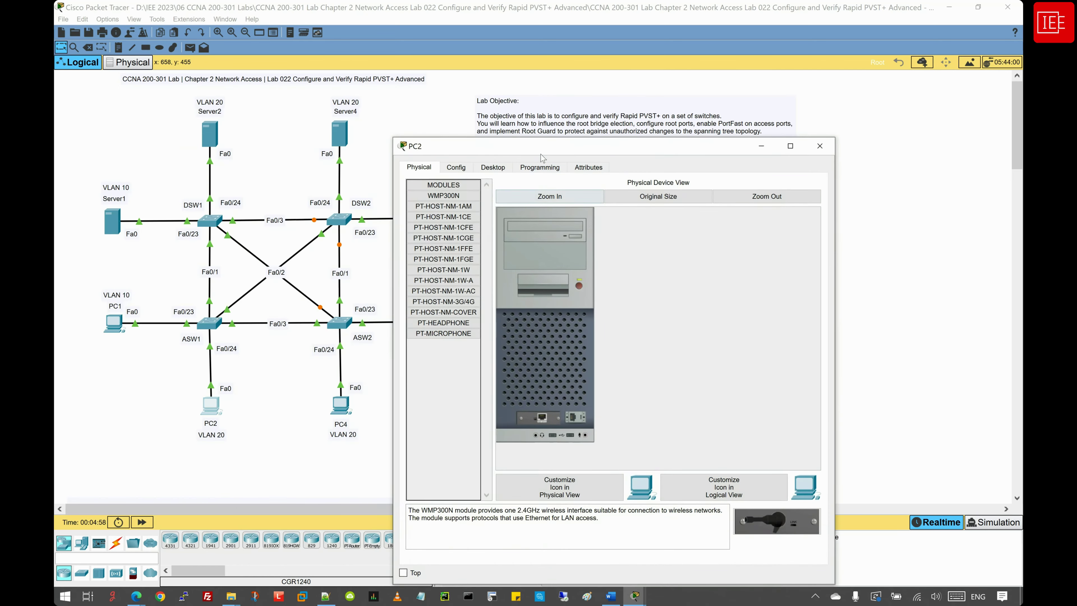
drag(544, 155, 264, 118)
click(259, 130)
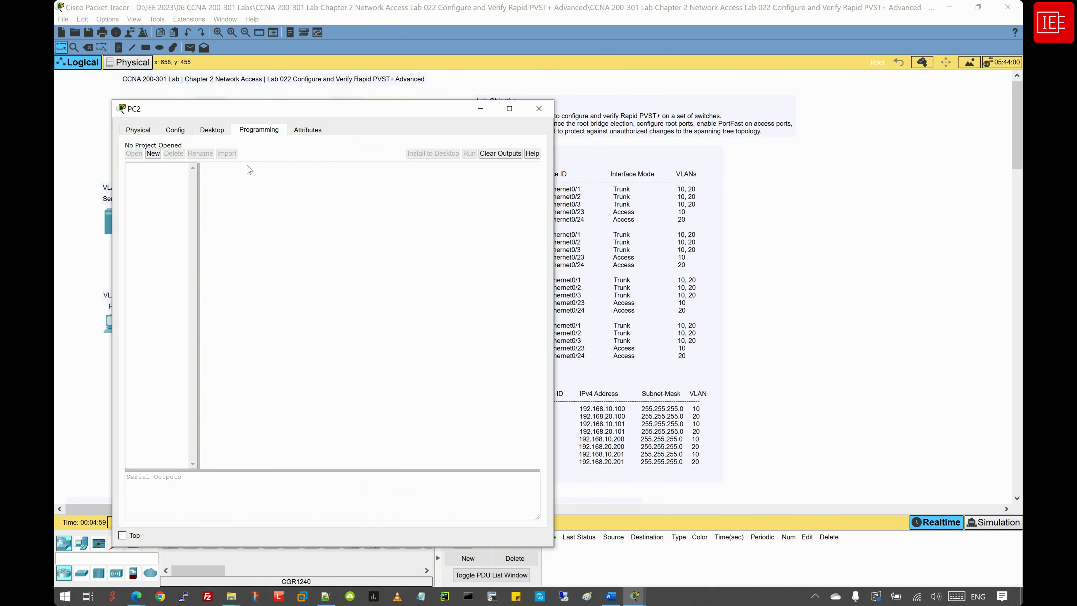
click(214, 131)
click(402, 169)
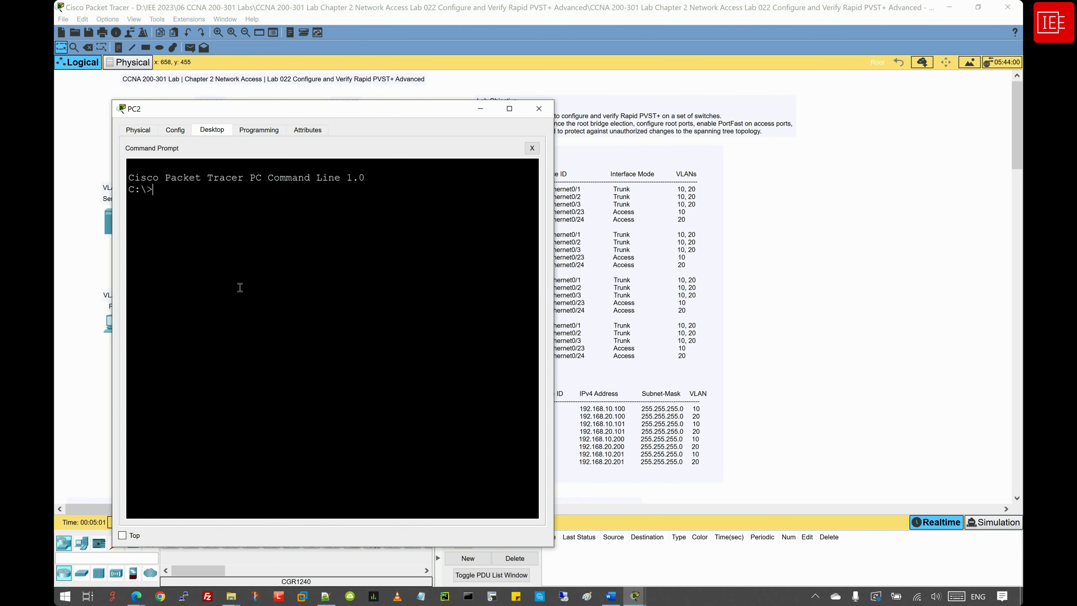
text(ping 192.168.20.101)
key(Return)
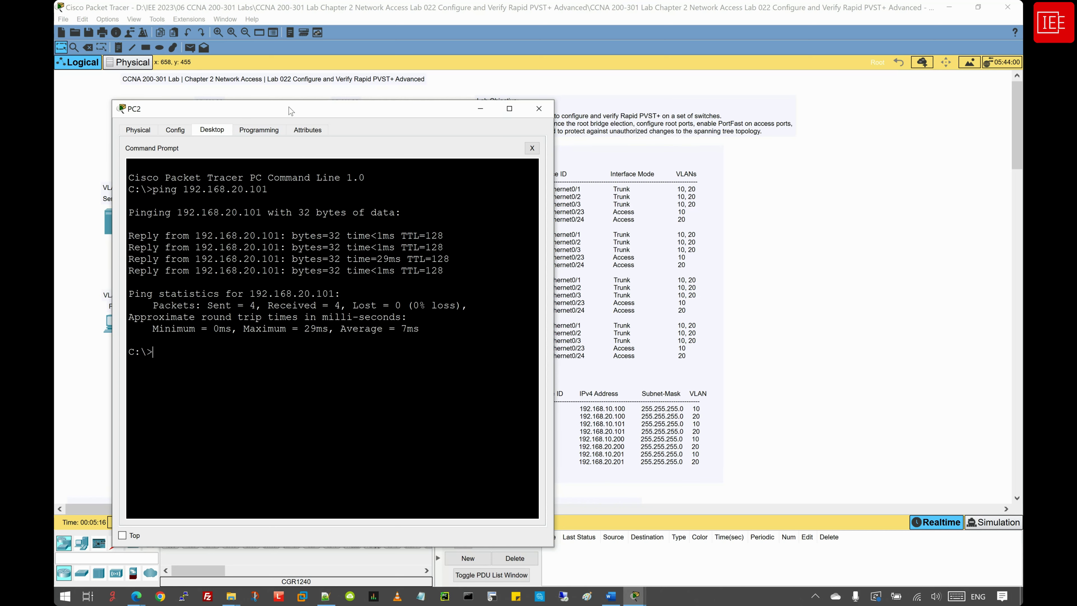
Step: Ping Server2 at 192.168.20.200 from PC2 and minimize the PC2 window
drag(291, 111, 284, 107)
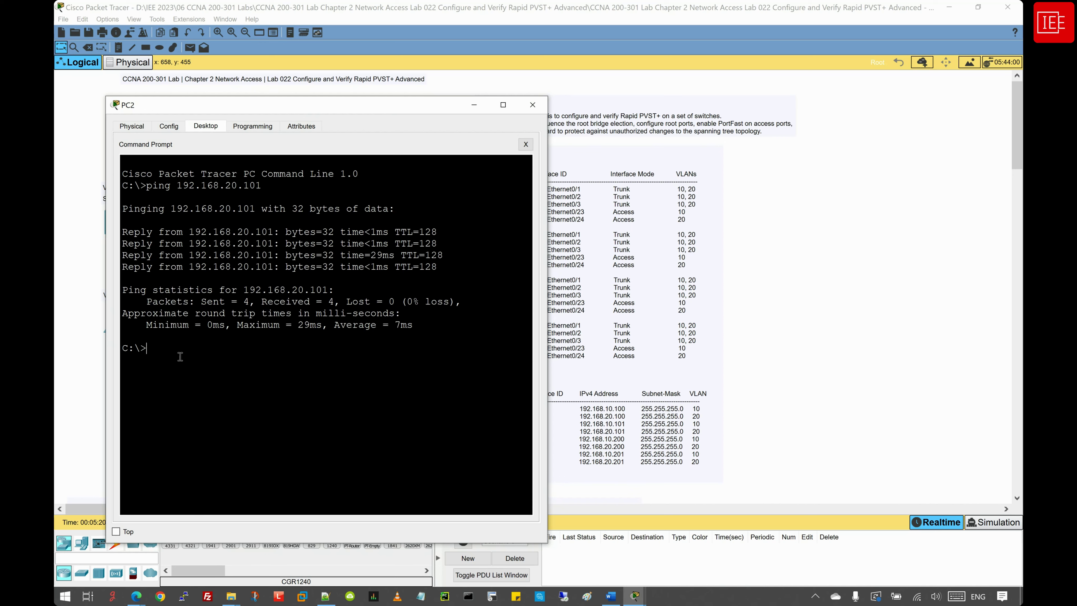
text(ping 192.168.20.200)
key(Return)
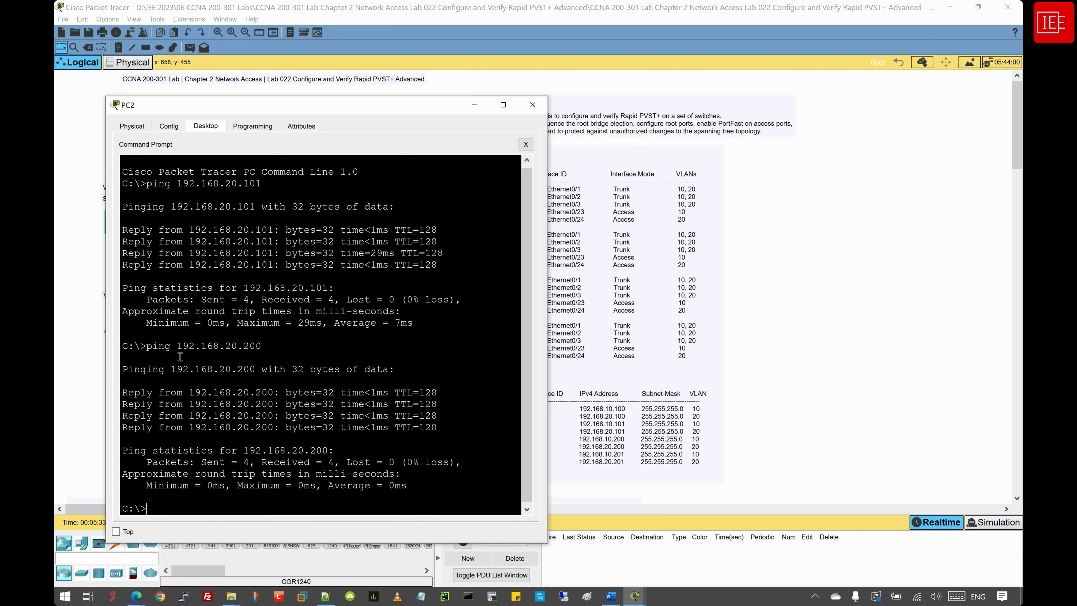
click(474, 105)
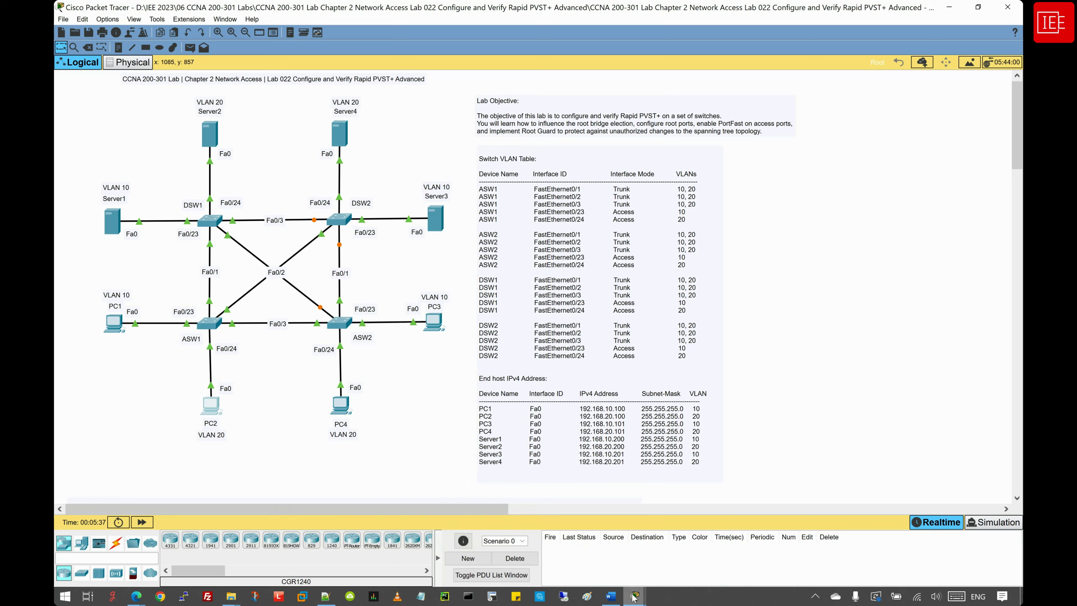
Step: Switch to ASW1's command line and run show spanning-tree vlan 10
mouse_move(635, 596)
click(390, 551)
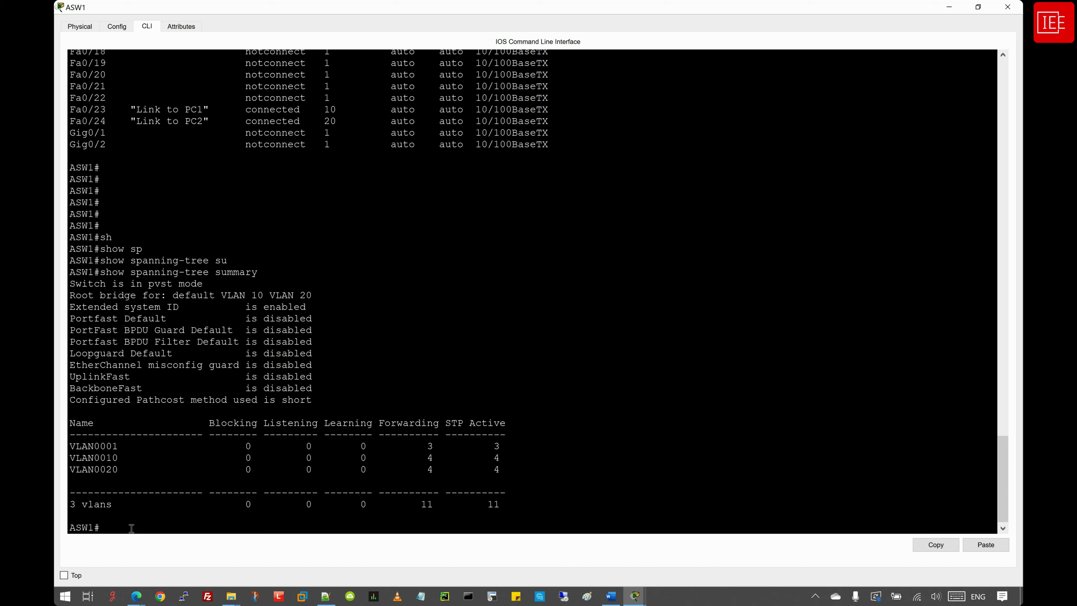
key(Return)
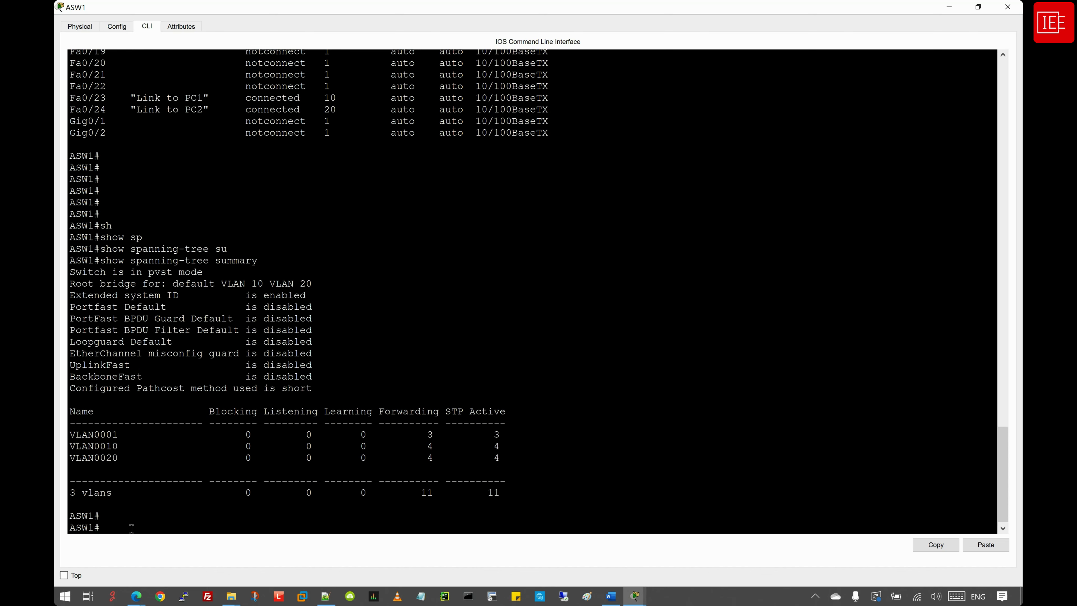
text(sh)
key(Tab)
text(sp)
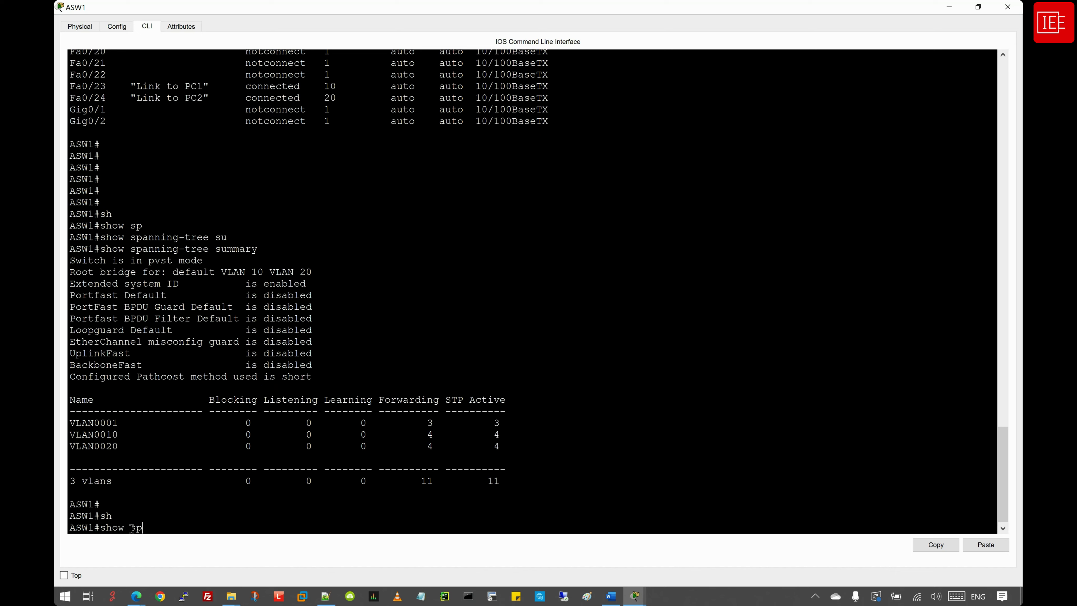
key(Tab)
text(vl)
key(Tab)
text(10)
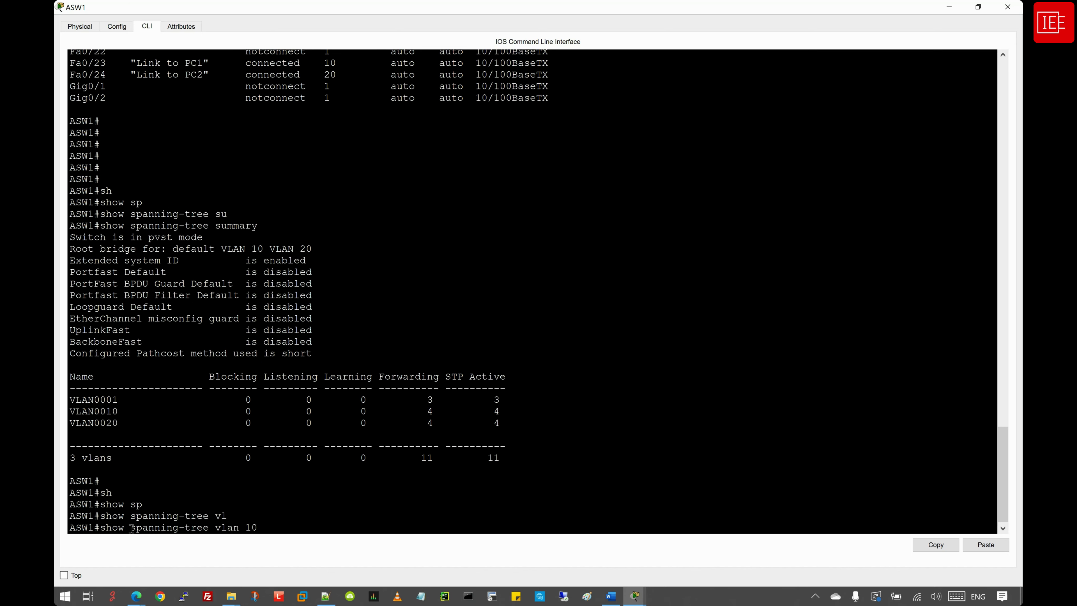
key(Return)
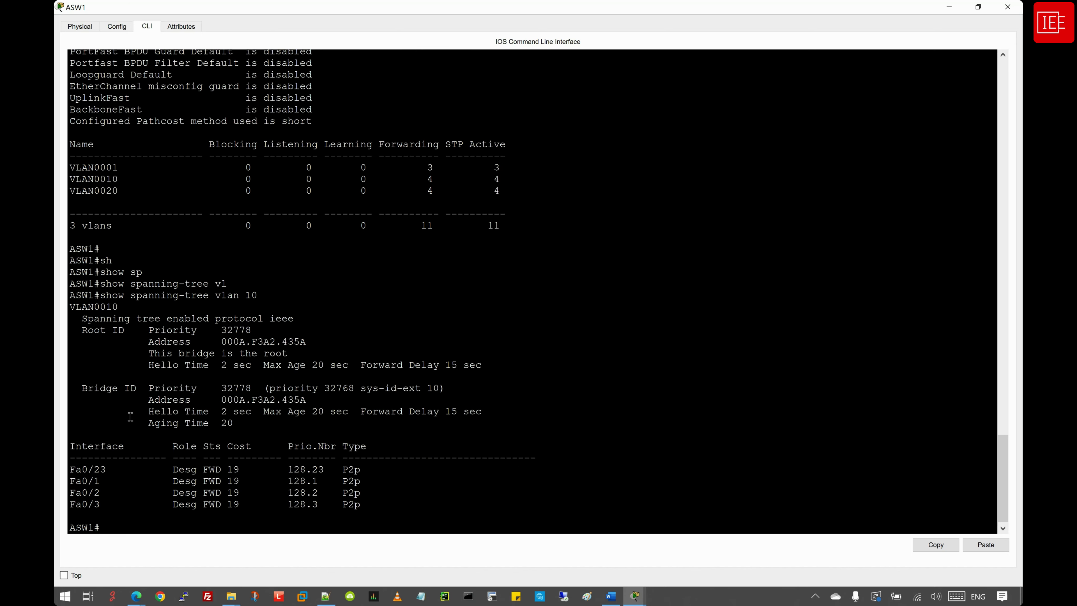
Step: Examine ASW1's VLAN 10 output, comparing the Root ID section and its address with the Bridge ID section to identify the root bridge
drag(72, 305, 521, 365)
click(173, 361)
drag(149, 353, 291, 356)
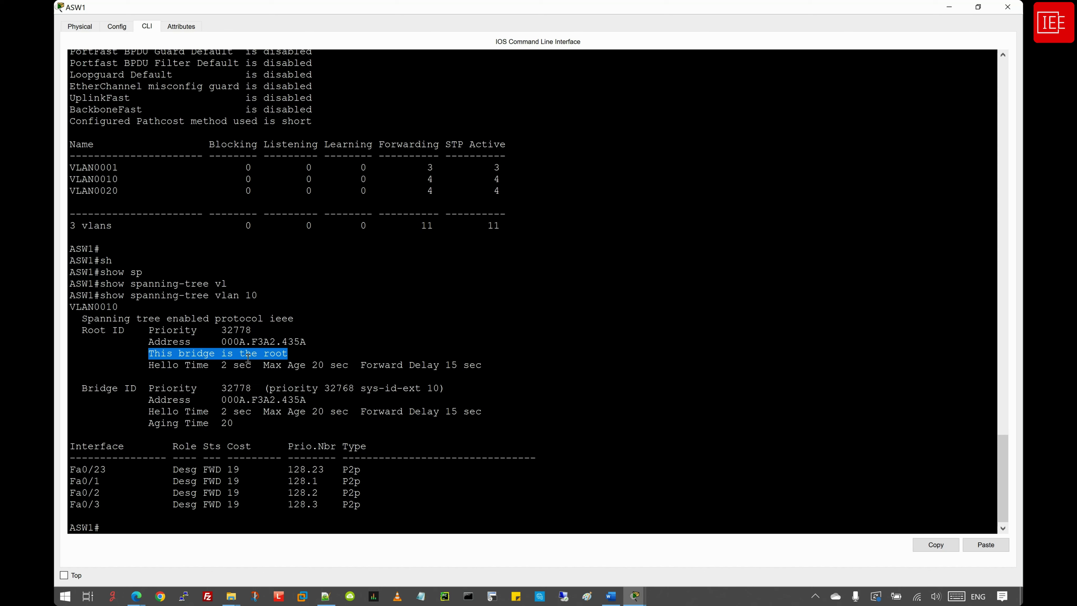
click(289, 356)
drag(307, 343, 224, 345)
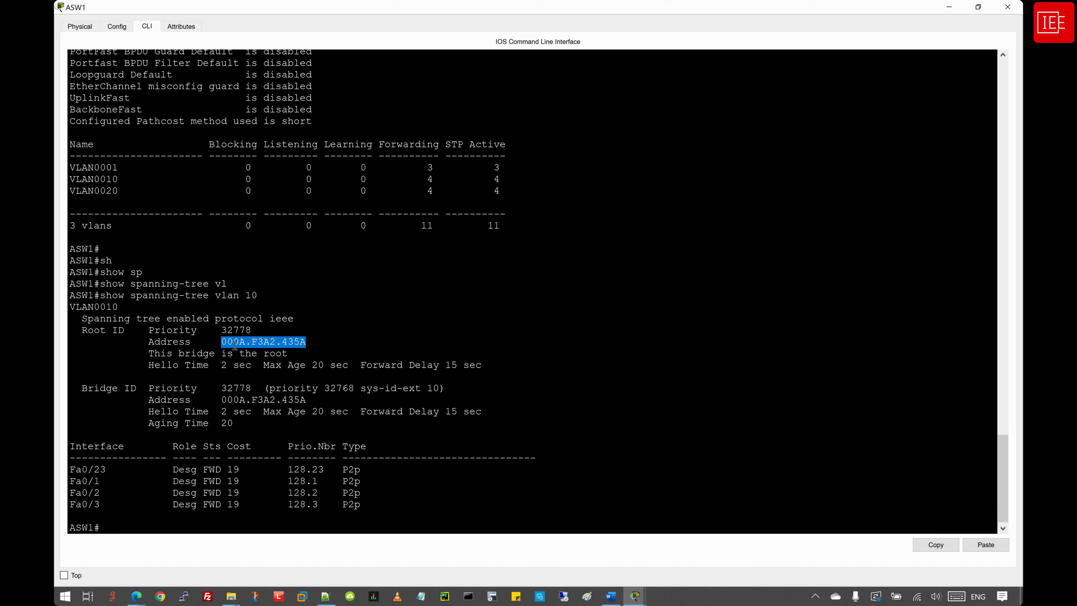
drag(306, 400, 223, 400)
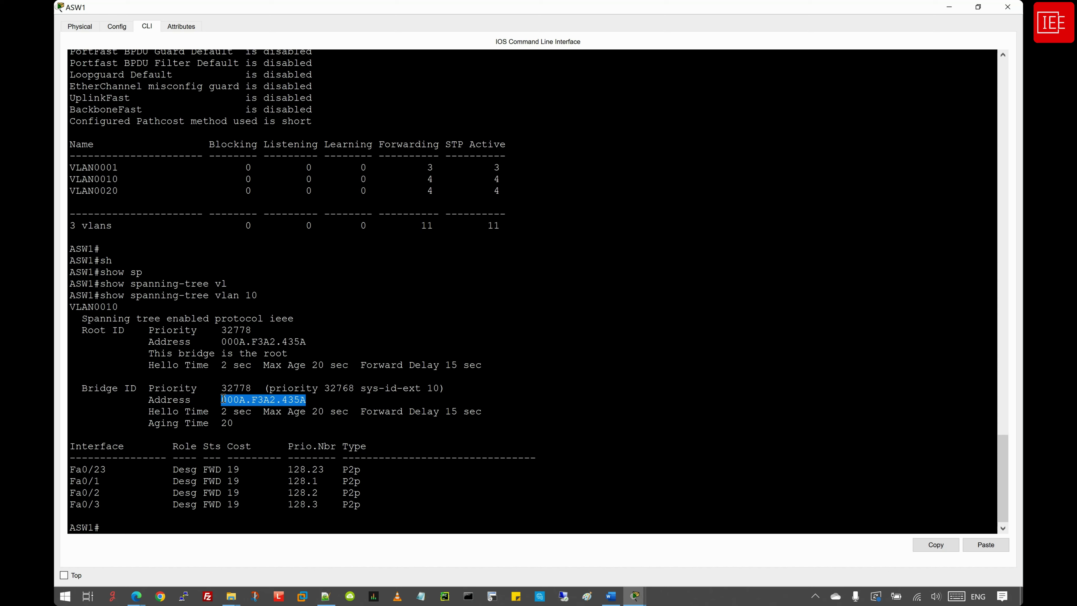
drag(84, 388, 260, 424)
drag(486, 365, 71, 305)
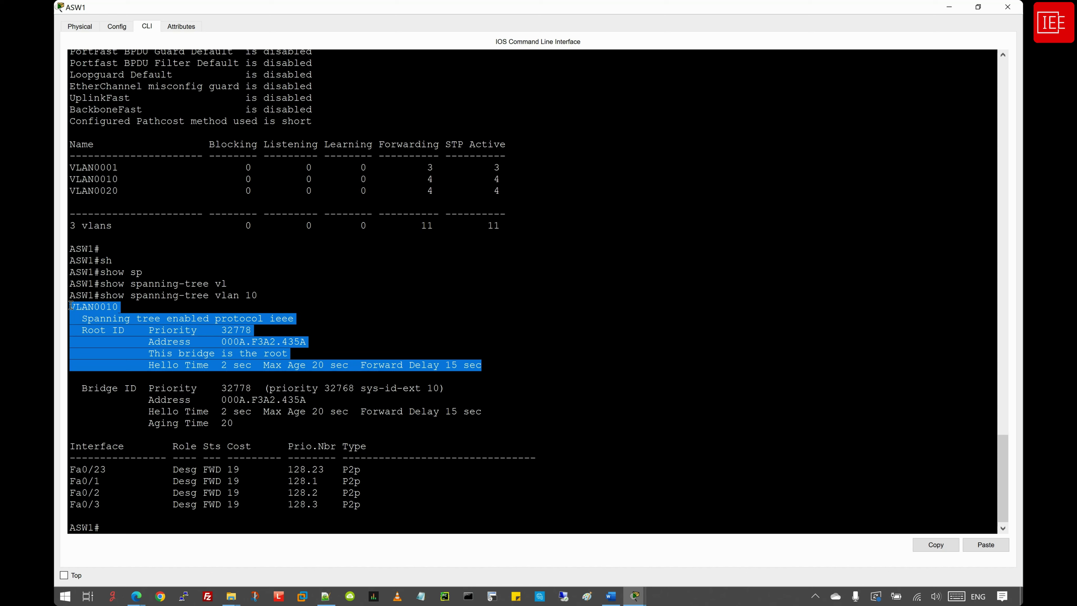
drag(221, 341, 313, 342)
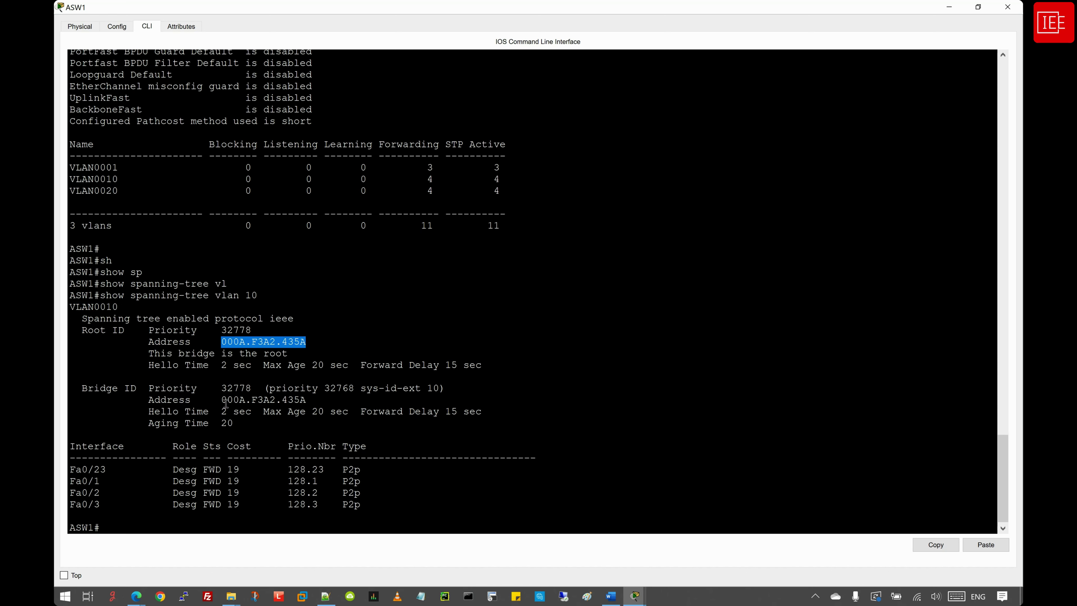
drag(221, 400, 305, 401)
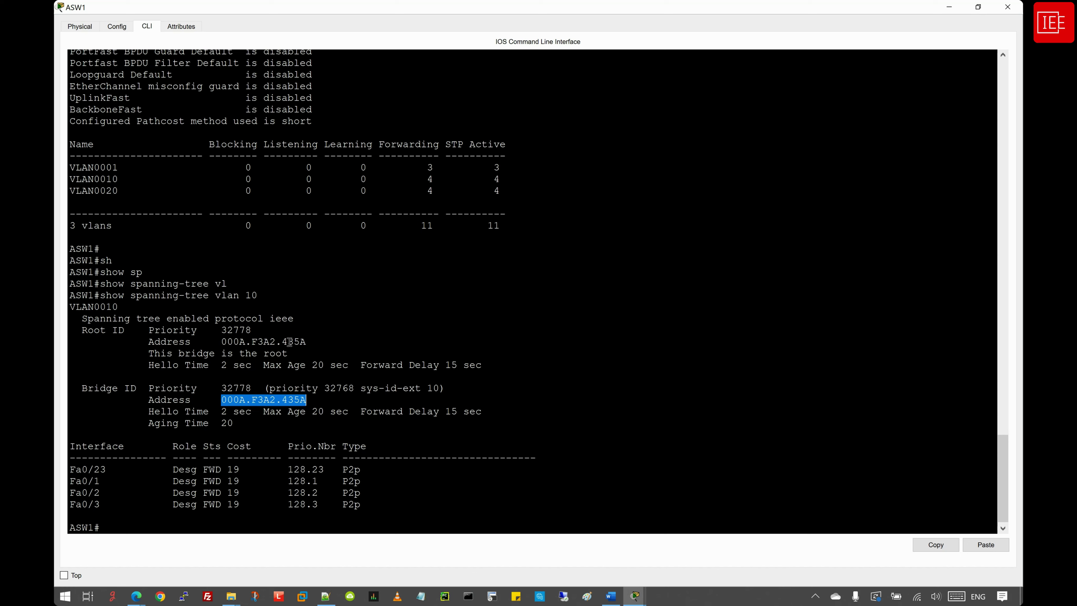
click(118, 529)
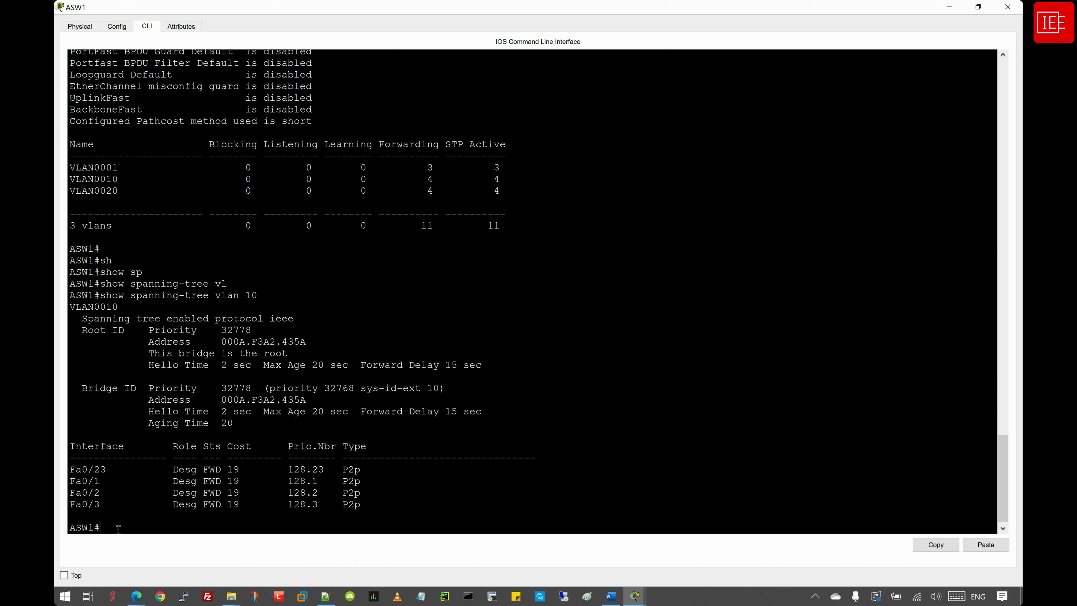
Step: Run show spanning-tree vlan 20 on ASW1 and check whether the switch is the root bridge for that VLAN
key(Return)
key(Return)
key(Return)
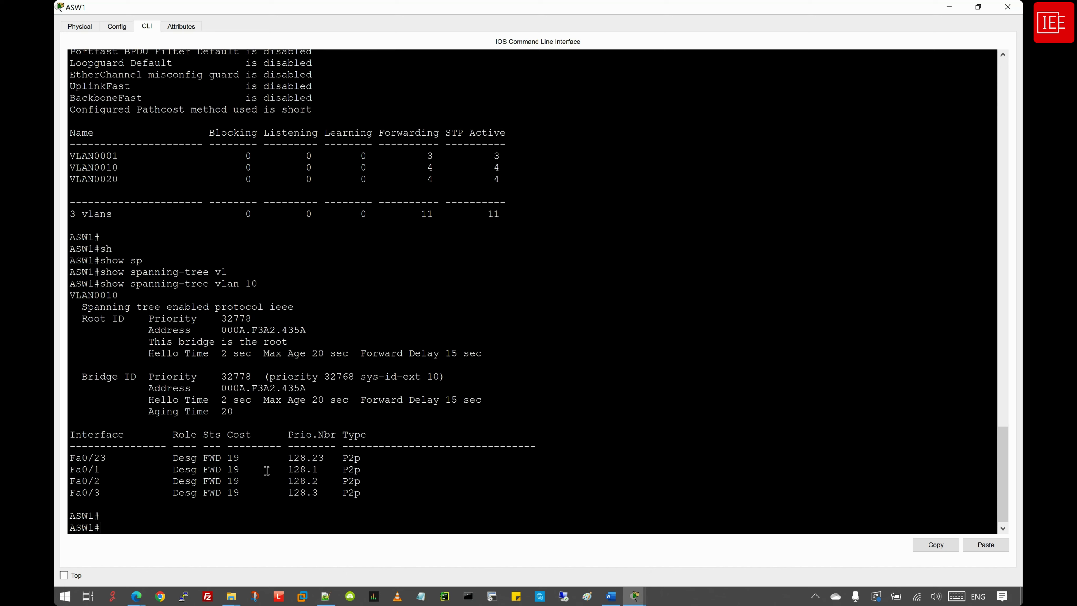
text(show spanning-tree summary)
key(Up)
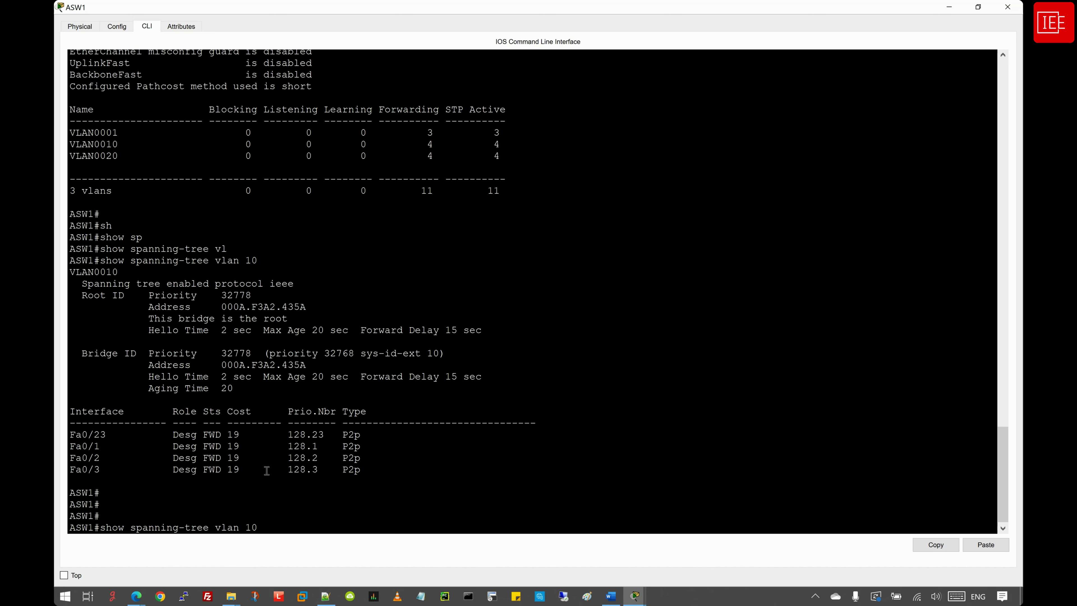
key(BackSpace)
key(BackSpace)
text(20)
key(Return)
drag(143, 353, 319, 356)
click(276, 393)
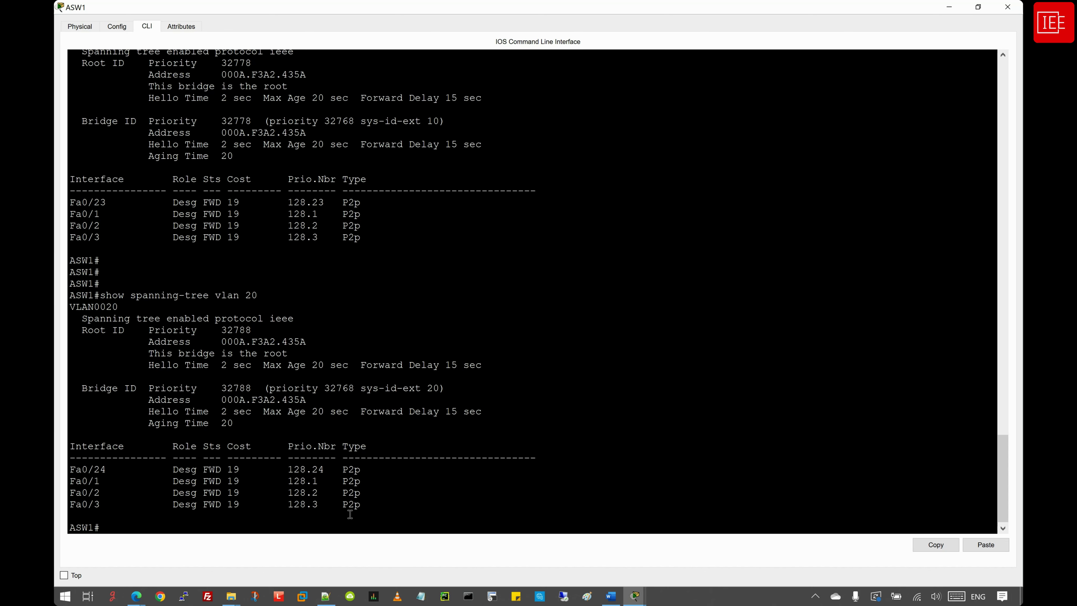
Step: Open a blank Notepad document over the ASW1 console and enter the label "ASW1:"
click(419, 603)
drag(636, 165, 739, 164)
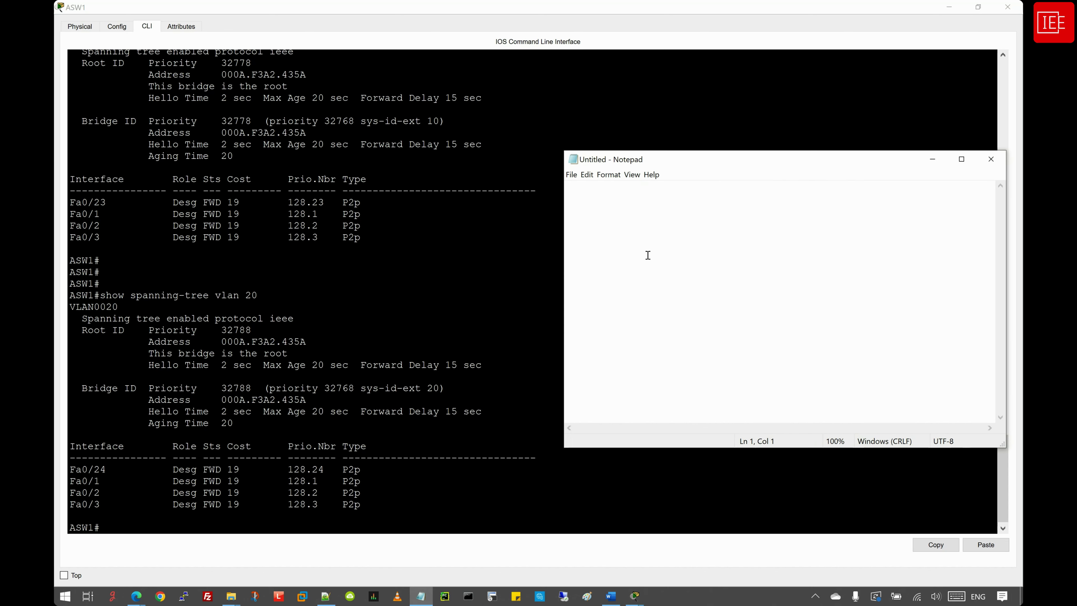
text(ASW1:)
Step: Copy the Root ID address 000A.F3A2.435A from ASW1 into Notepad after its label and add the label "ASW2" on a new line
click(290, 355)
drag(306, 342, 222, 342)
right_click(223, 340)
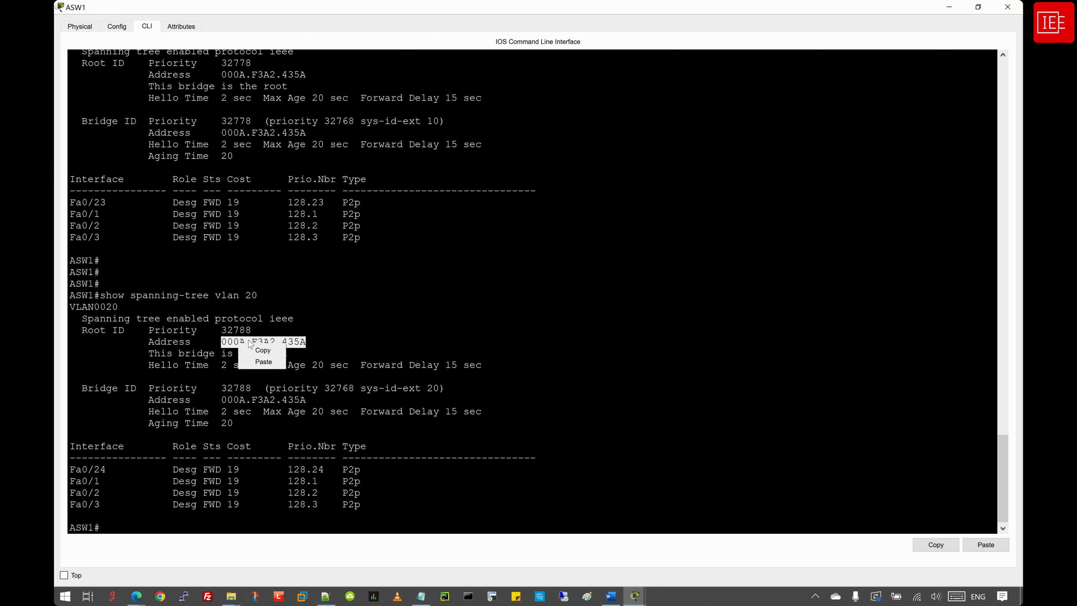
click(246, 345)
click(421, 596)
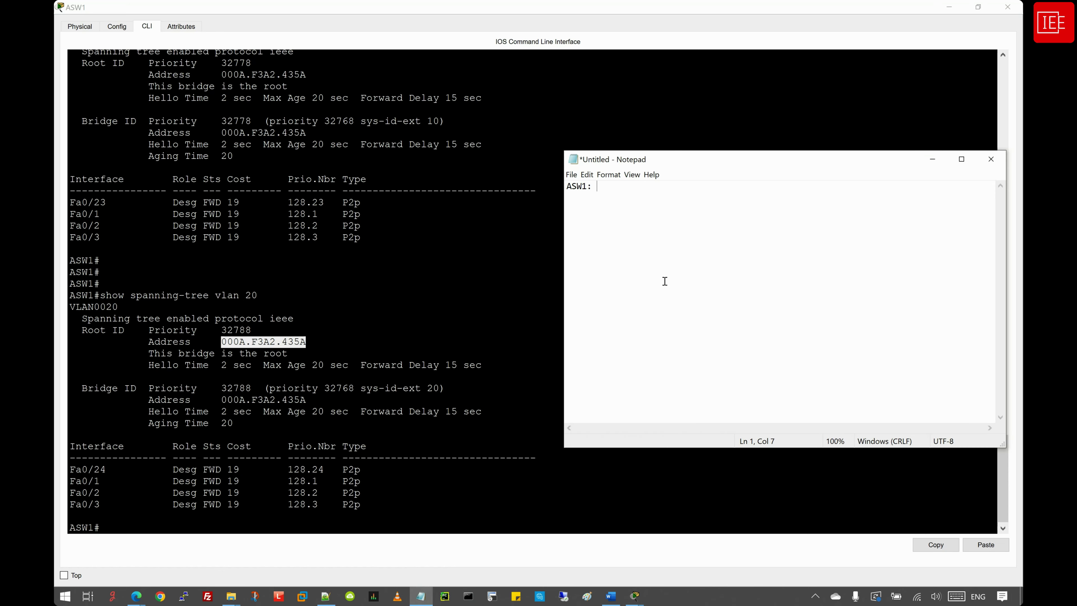
key(ctrl+v)
key(Return)
text(ASW2)
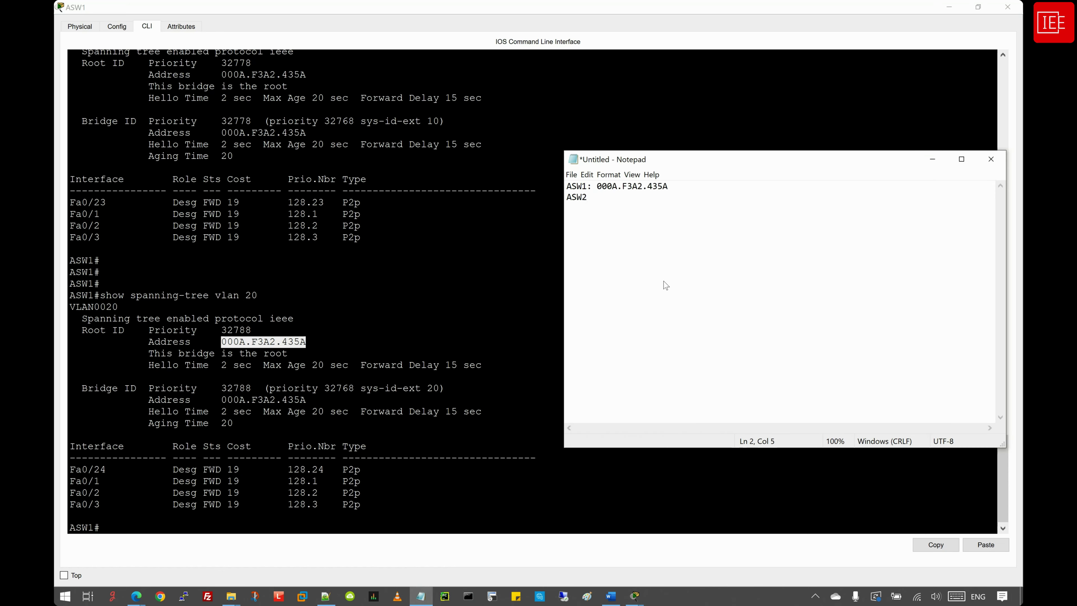
Step: Switch to ASW2's command line and run show spanning-tree vlan 10
click(319, 365)
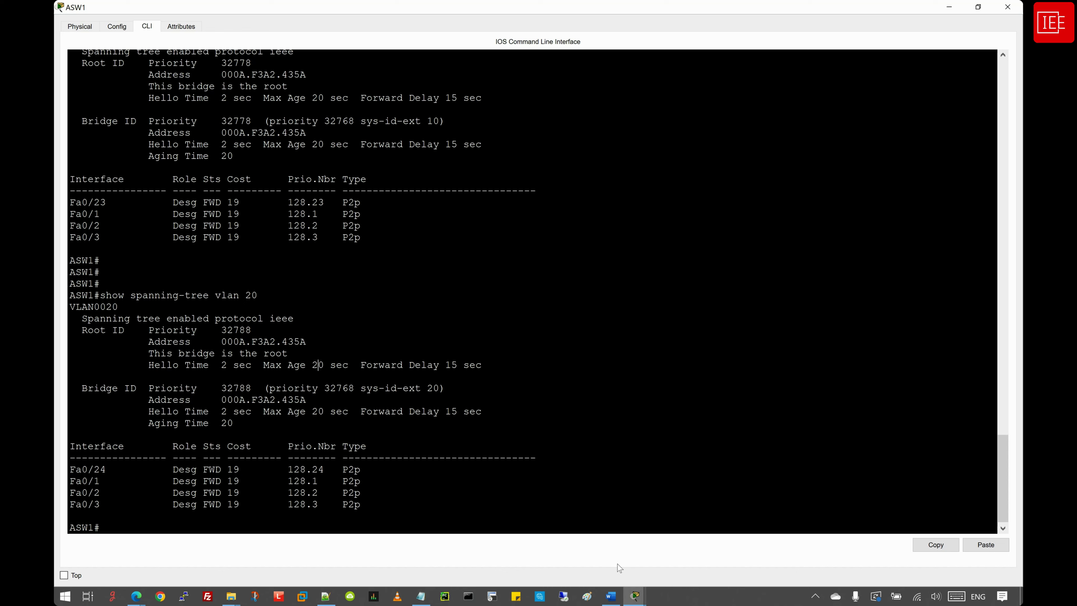
mouse_move(629, 600)
click(509, 556)
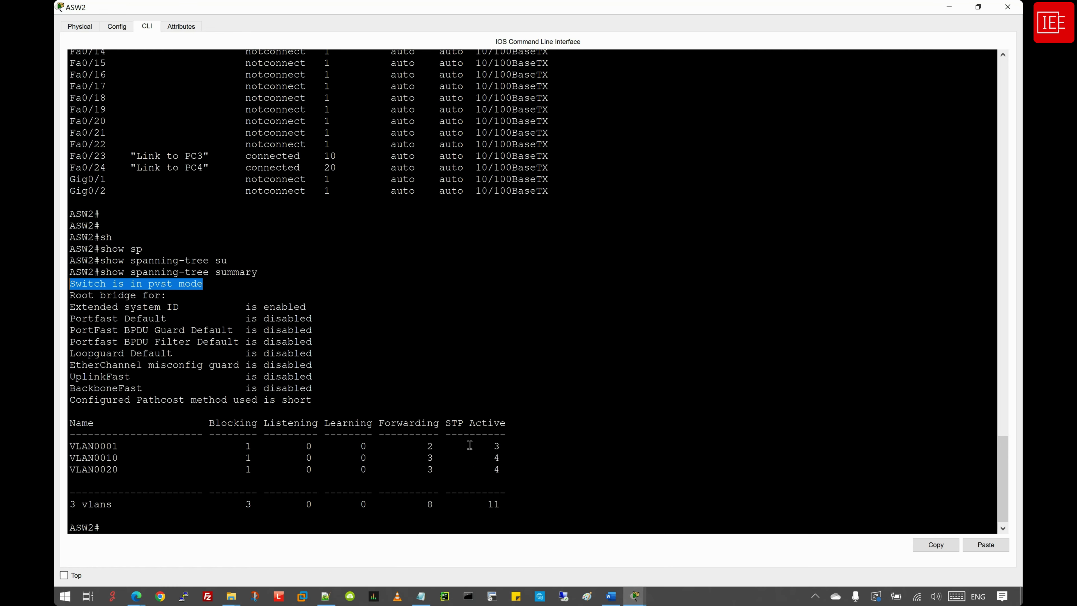
click(469, 446)
key(Return)
key(Return)
text(sh)
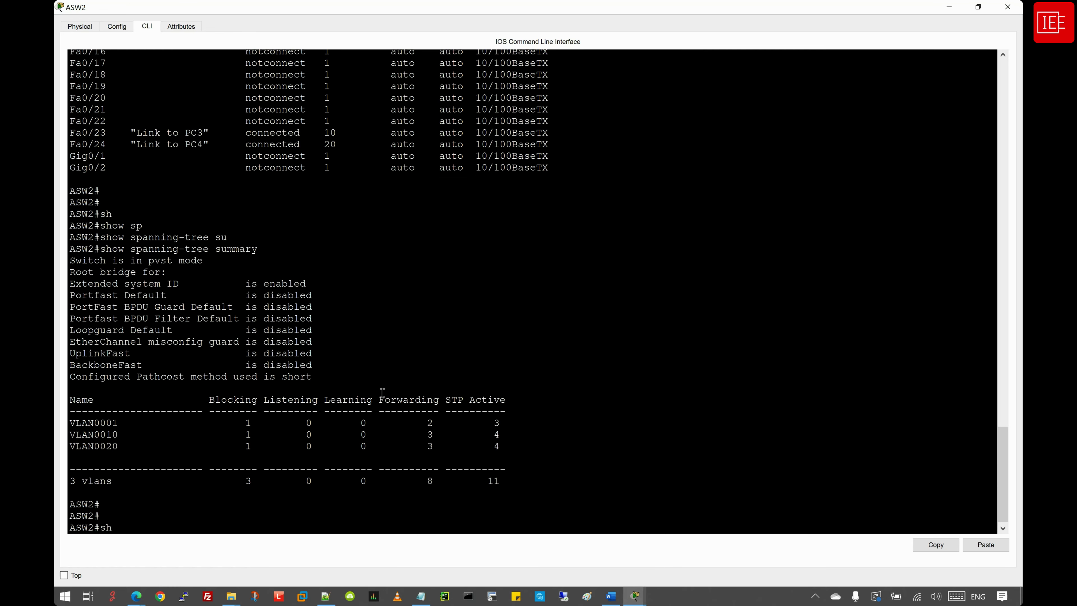
key(Tab)
text(sp)
key(Tab)
text(vl)
key(Tab)
text(10)
key(Return)
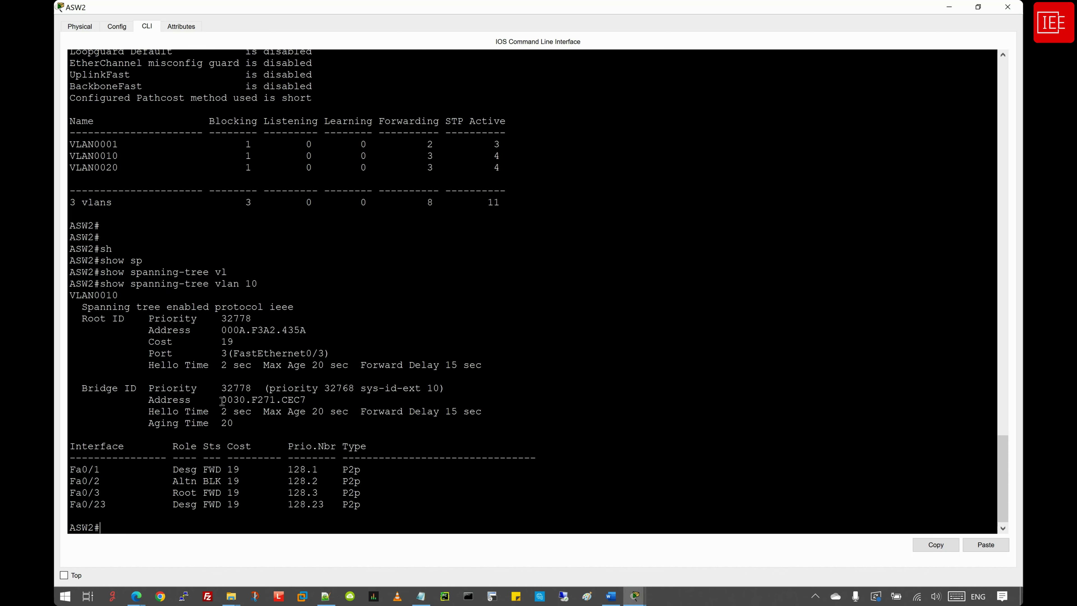
Step: Copy the Bridge ID address 0030.F271.CEC7 from ASW2 into Notepad after the ASW2 label
drag(221, 400, 307, 401)
right_click(307, 400)
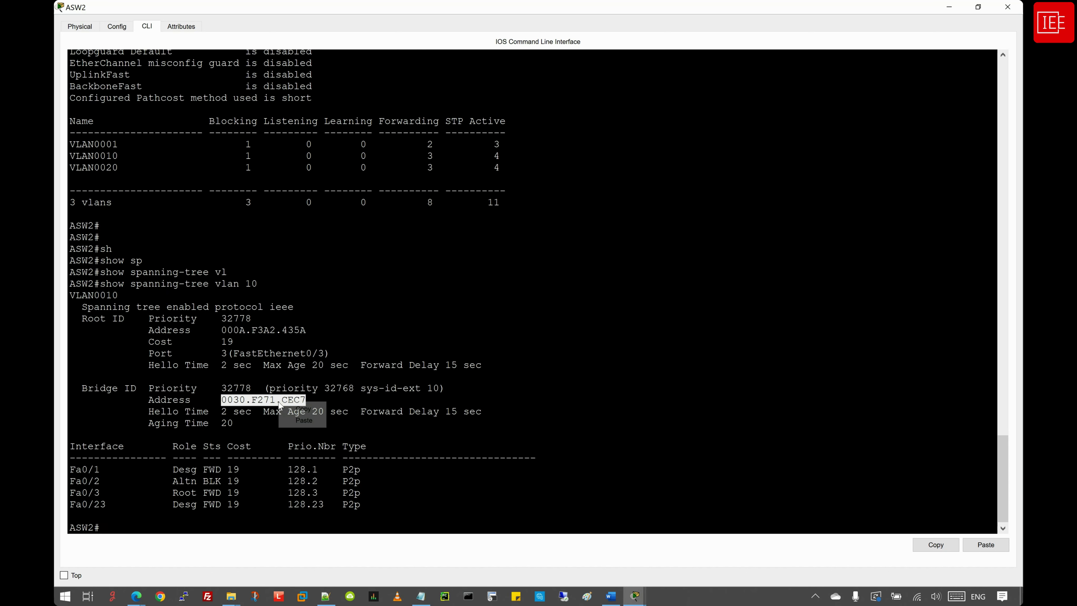
click(297, 411)
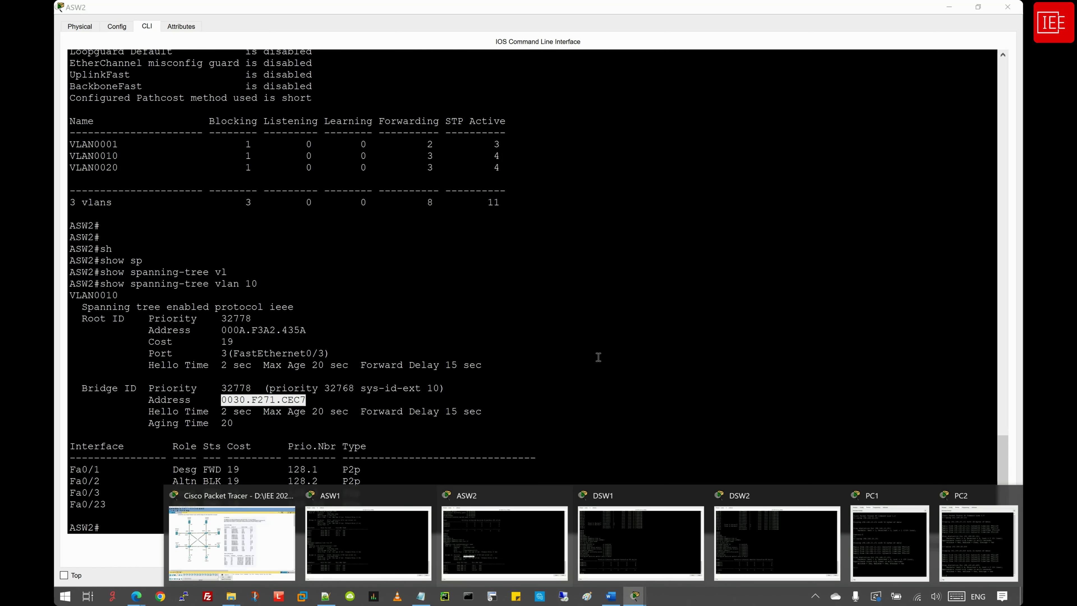
click(422, 597)
key(ctrl+v)
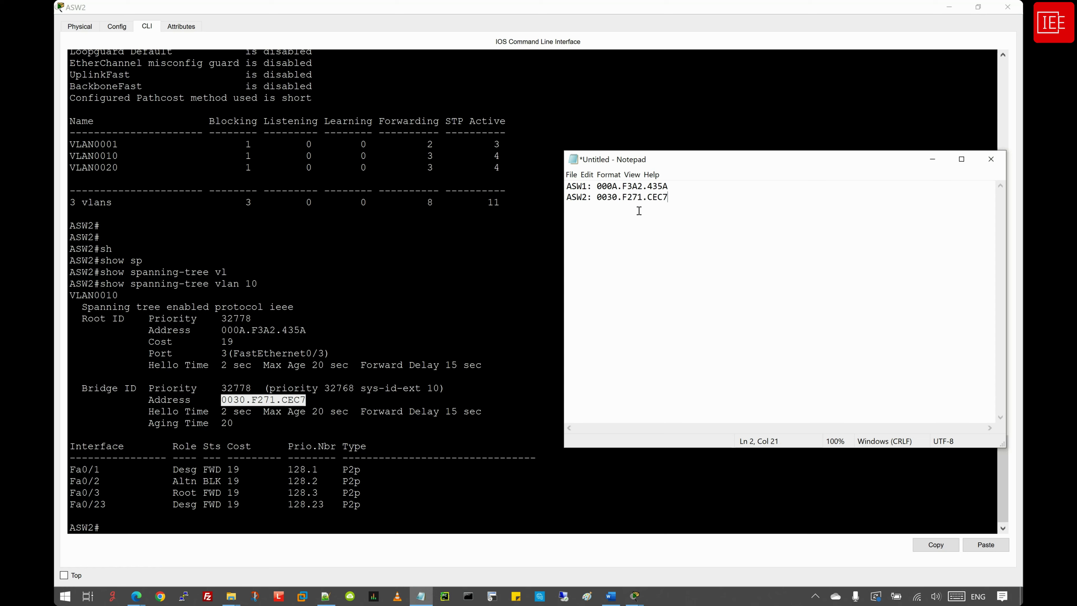
Step: Add the labels "DSW1:" and "DSW2:" on two new lines below the ASW2 entry in Notepad
key(Return)
text(DSW1: D)
text(S)
key(BackSpace)
text(DSW2:)
Step: Switch to DSW1's command line and run show spanning-tree vlan 10
click(357, 435)
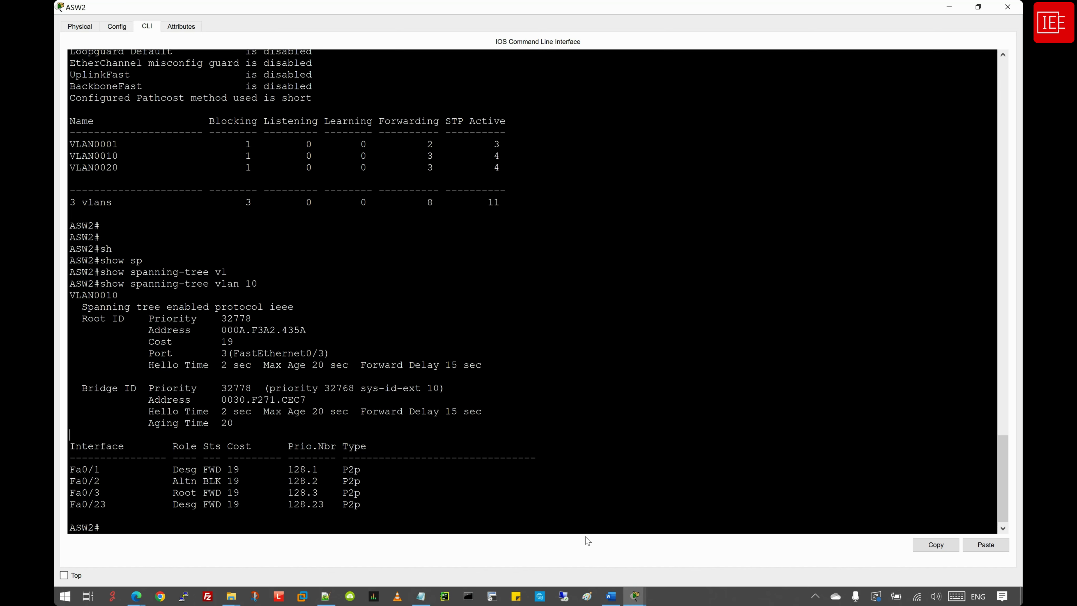
mouse_move(634, 596)
click(700, 496)
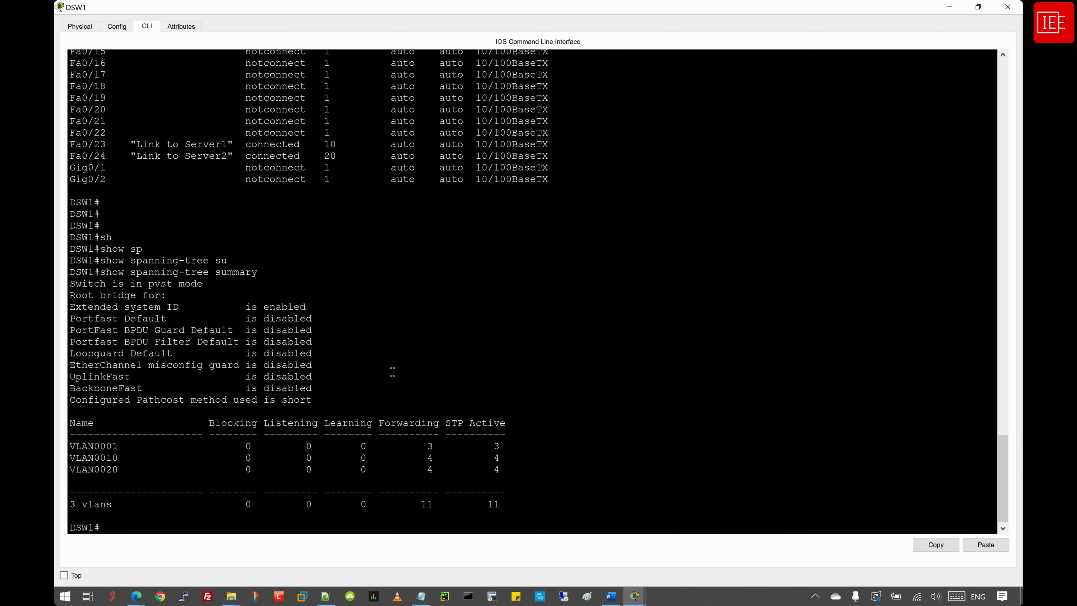
key(Return)
key(Return)
text(sh)
key(Tab)
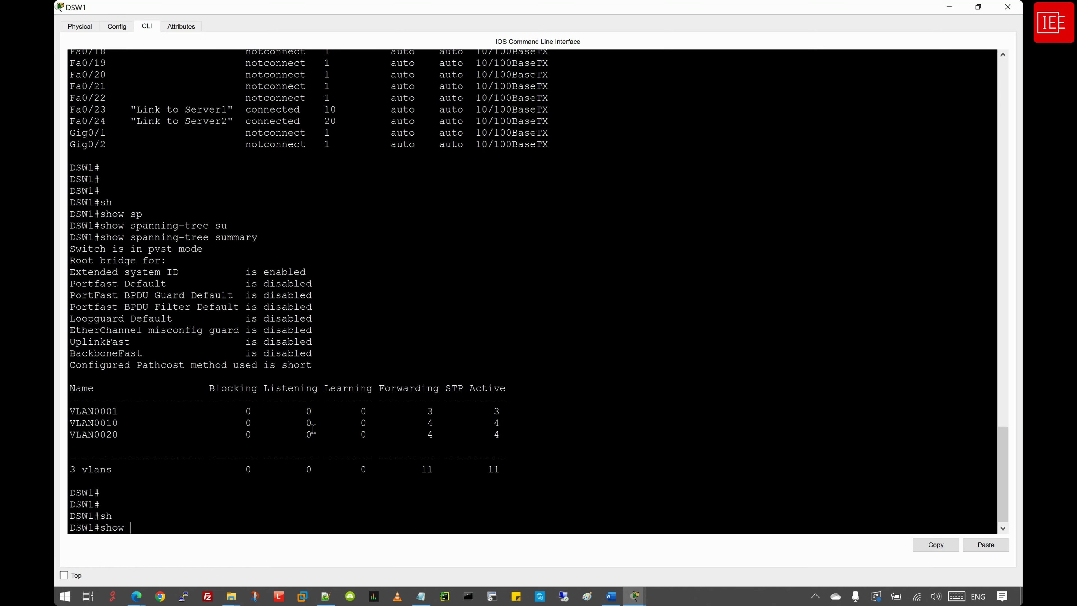
text(sp)
key(Tab)
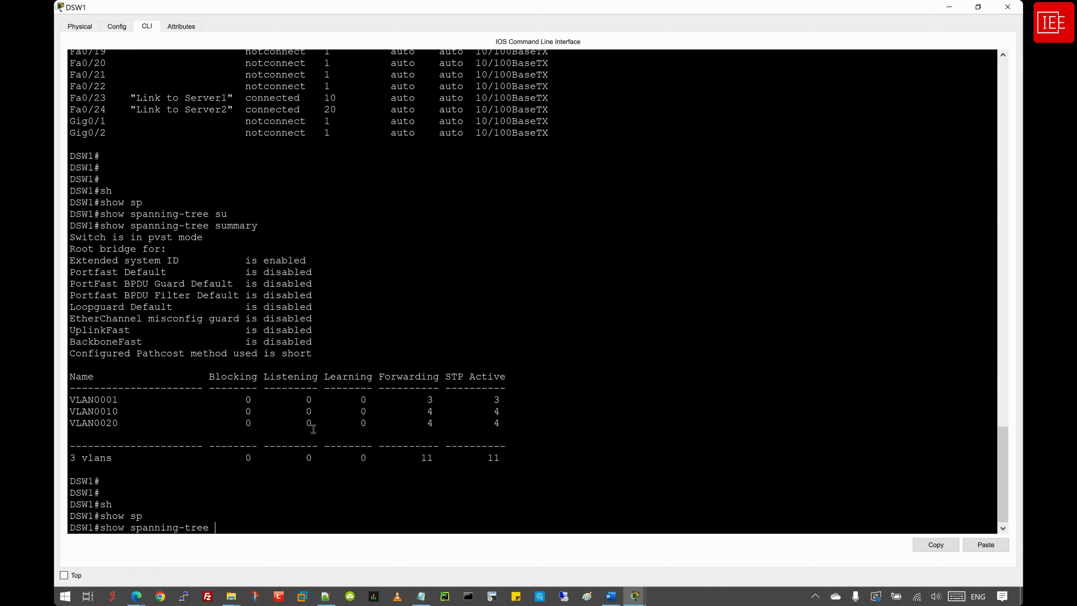
text(vl)
key(Tab)
text(10)
key(Return)
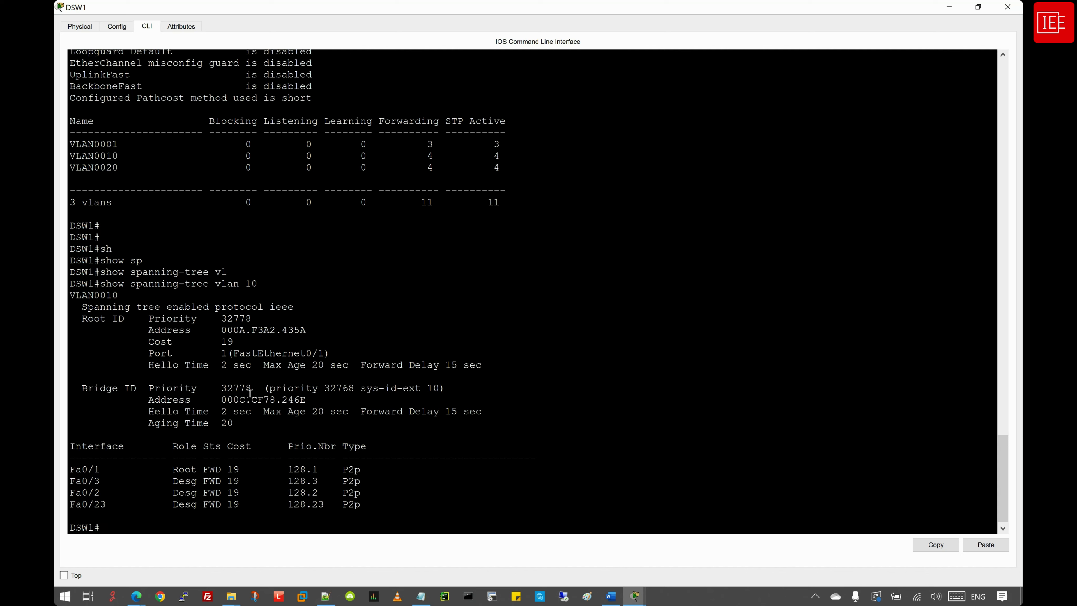
Step: Copy the Bridge ID address 000C.CF78.246E from DSW1 into Notepad after the DSW1 label
drag(221, 400, 306, 400)
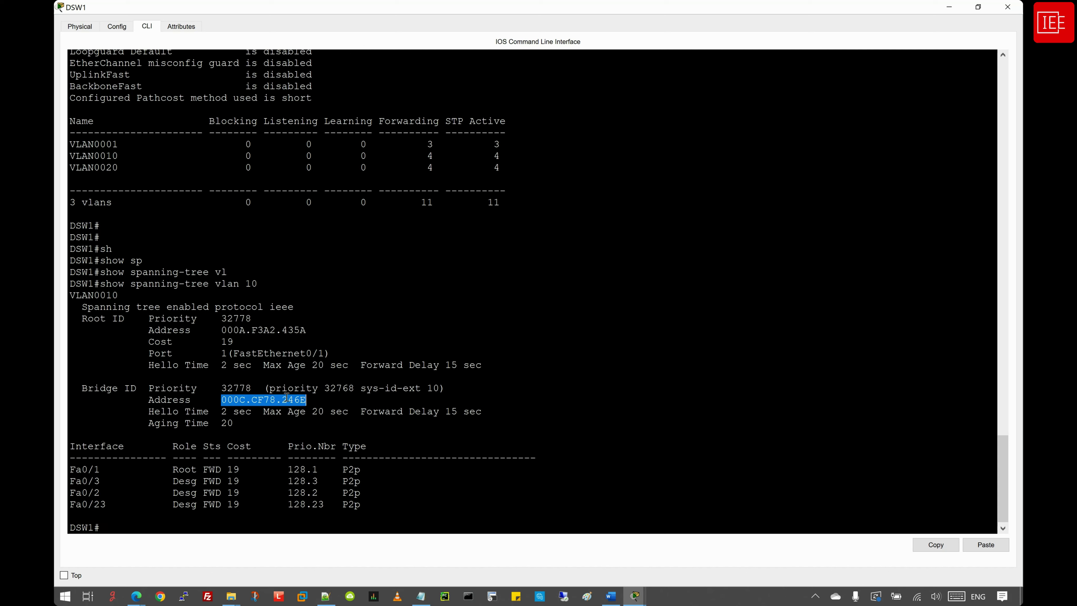
right_click(306, 399)
click(314, 403)
click(421, 596)
click(602, 209)
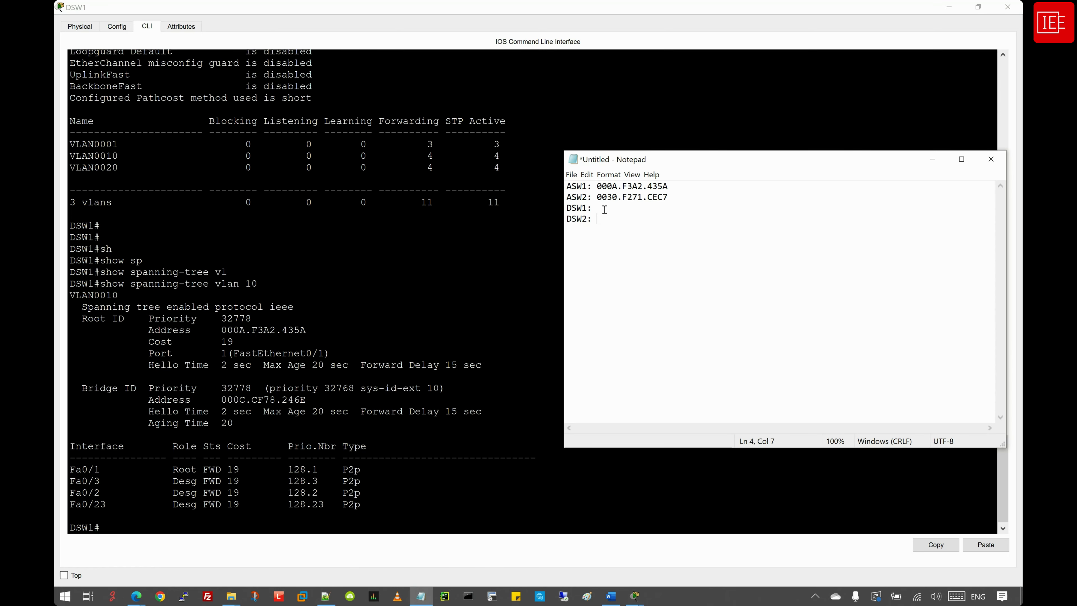
key(ctrl+v)
click(593, 211)
Step: Switch to DSW2's command line and run show spanning-tree vlan 10
click(246, 399)
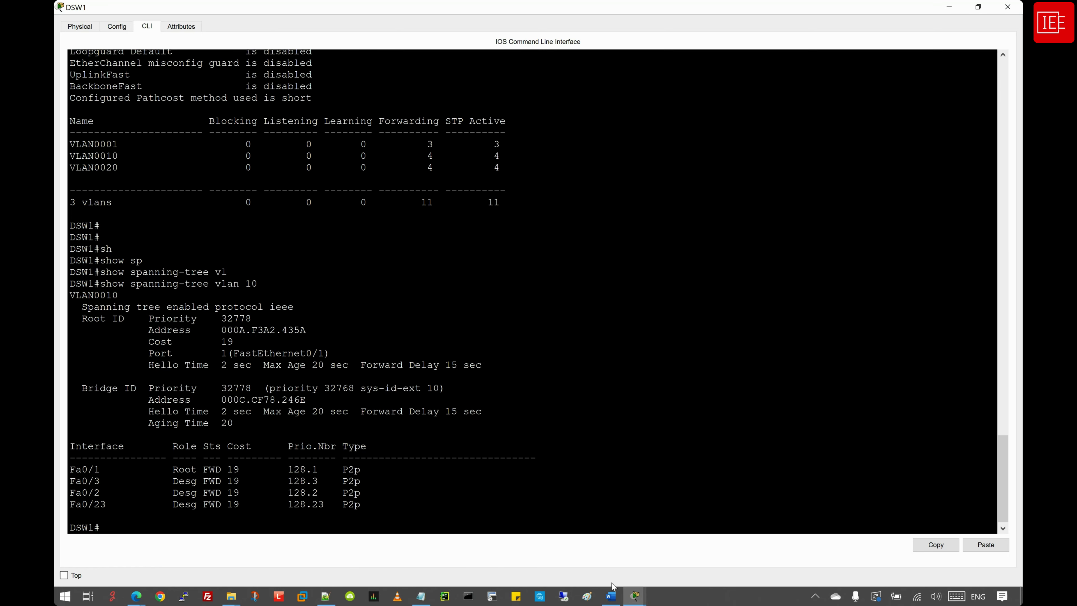
click(635, 596)
click(771, 550)
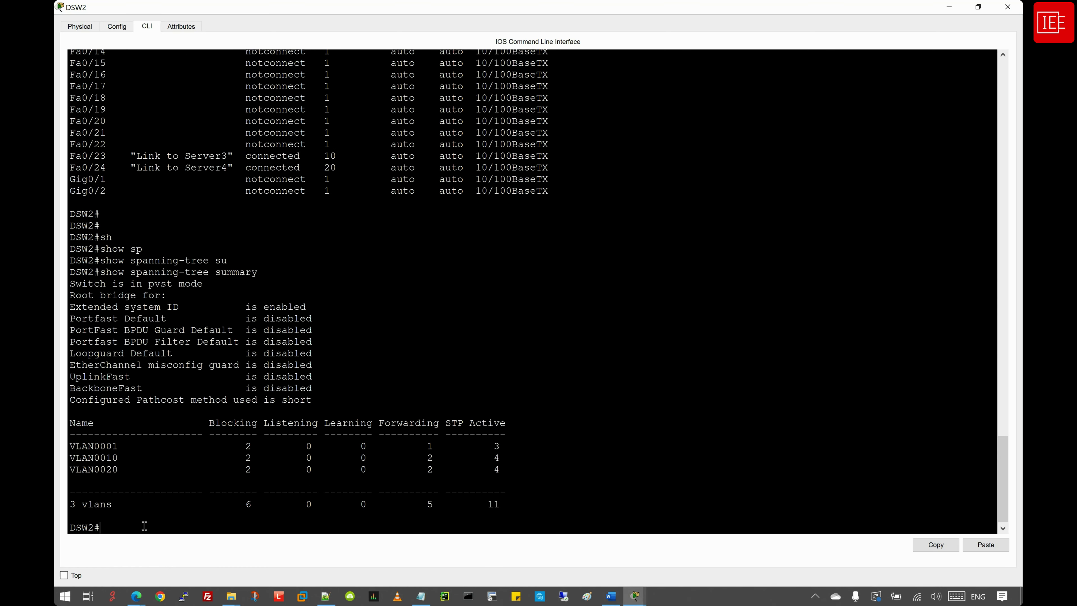
key(Return)
key(Return)
text(sh)
key(Tab)
text(sp)
key(Tab)
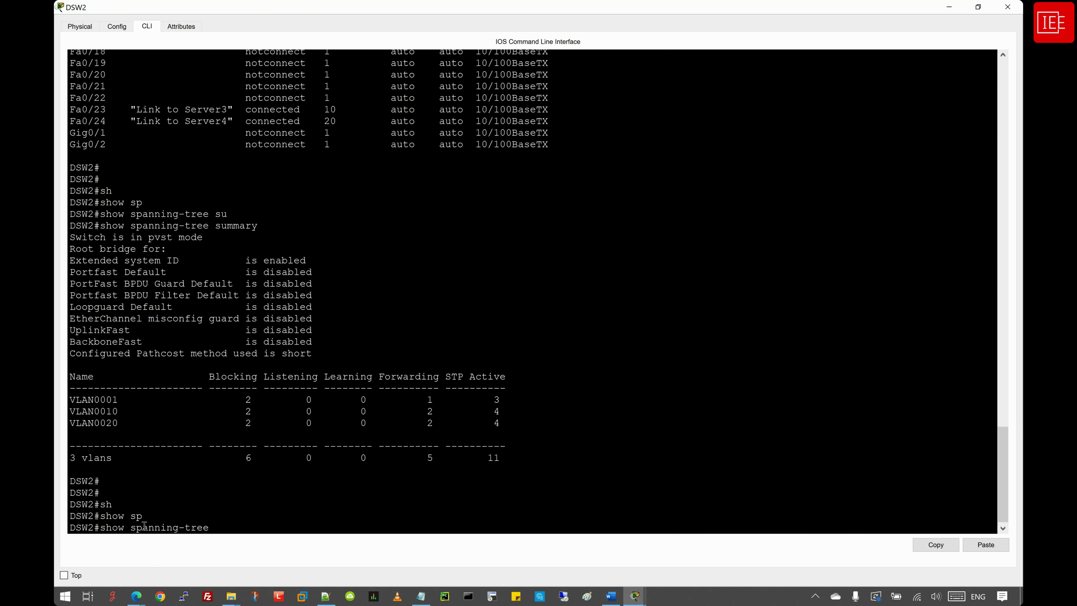
text(vl)
key(Tab)
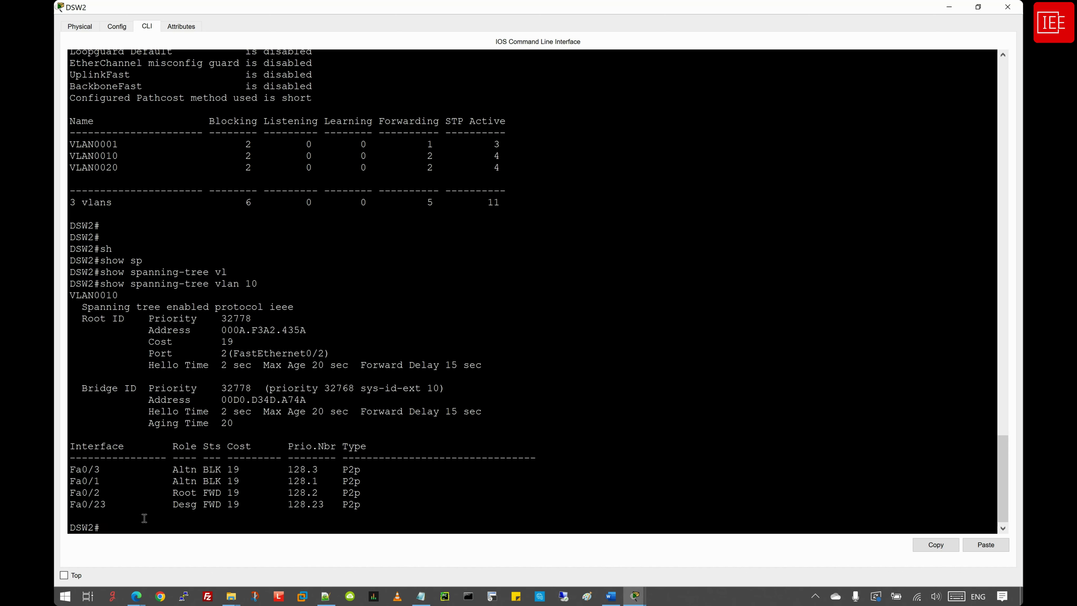
Step: Copy the Bridge ID address 00D0.D34D.A74A from DSW2 into Notepad after the DSW2 label
drag(222, 400, 307, 401)
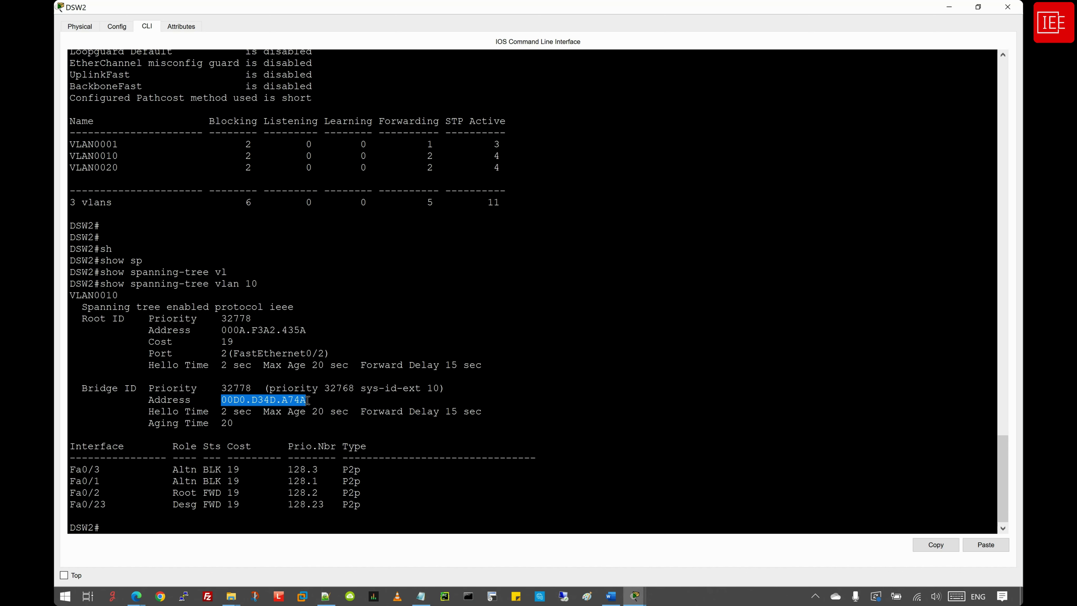
right_click(300, 409)
click(302, 411)
click(635, 596)
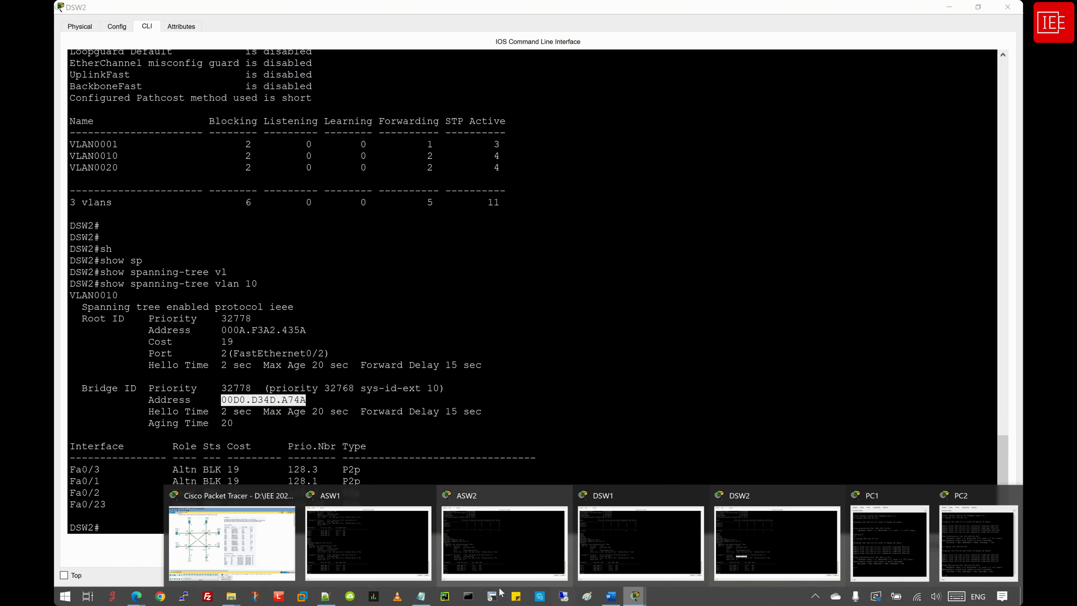
click(421, 596)
key(ctrl+v)
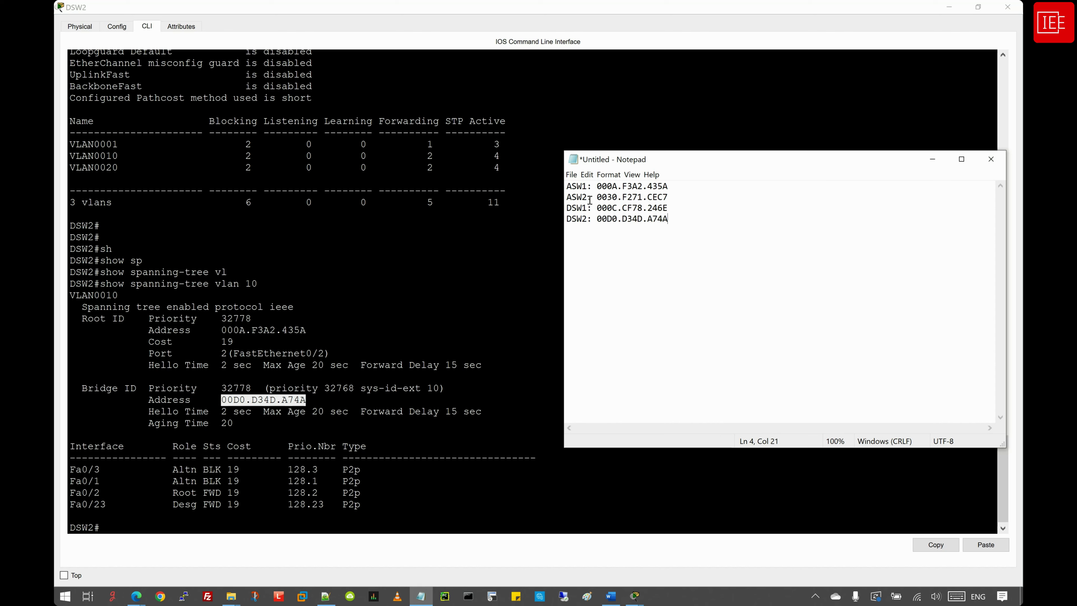
Step: Compare the four bridge addresses in Notepad digit by digit and delete the ASW2 and DSW2 entries, whose addresses are higher
drag(597, 187, 678, 227)
click(678, 227)
drag(682, 186, 556, 190)
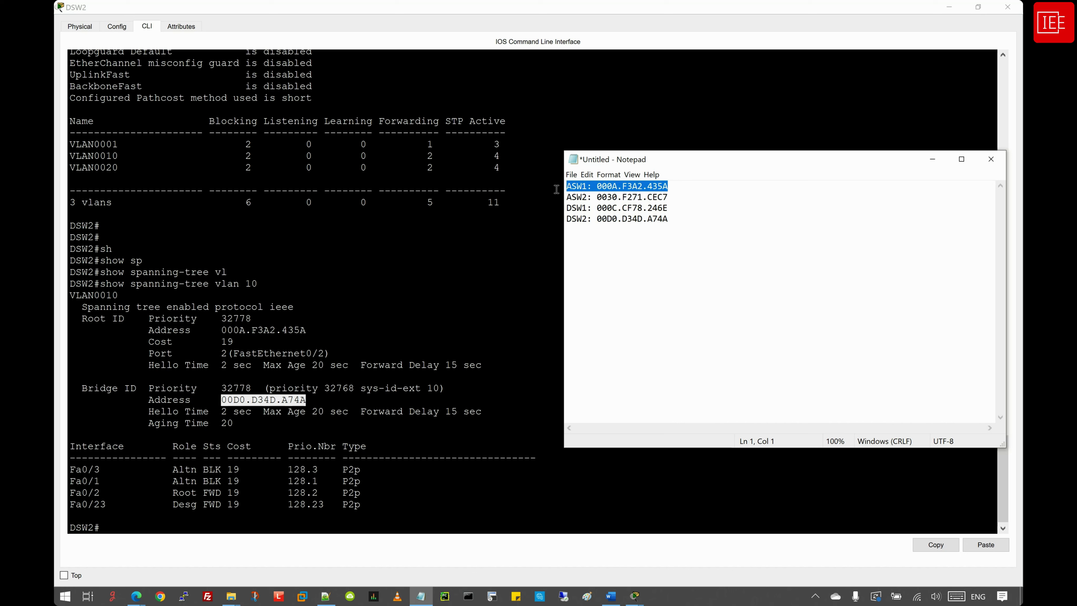
click(603, 227)
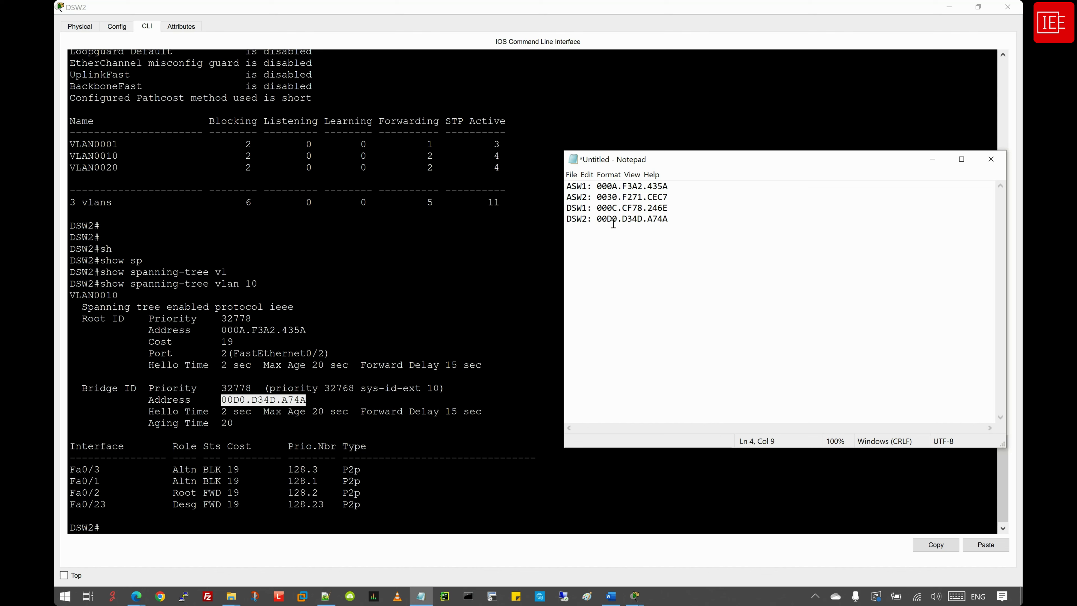
drag(607, 187, 611, 197)
drag(669, 197, 559, 204)
key(BackSpace)
drag(607, 219, 612, 218)
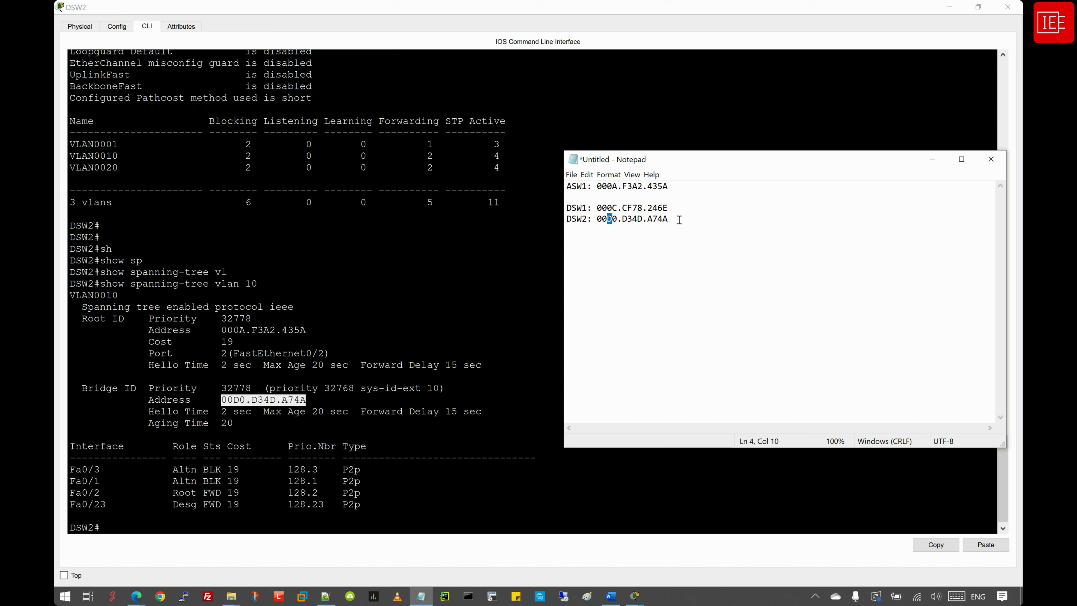
drag(679, 220, 539, 218)
key(BackSpace)
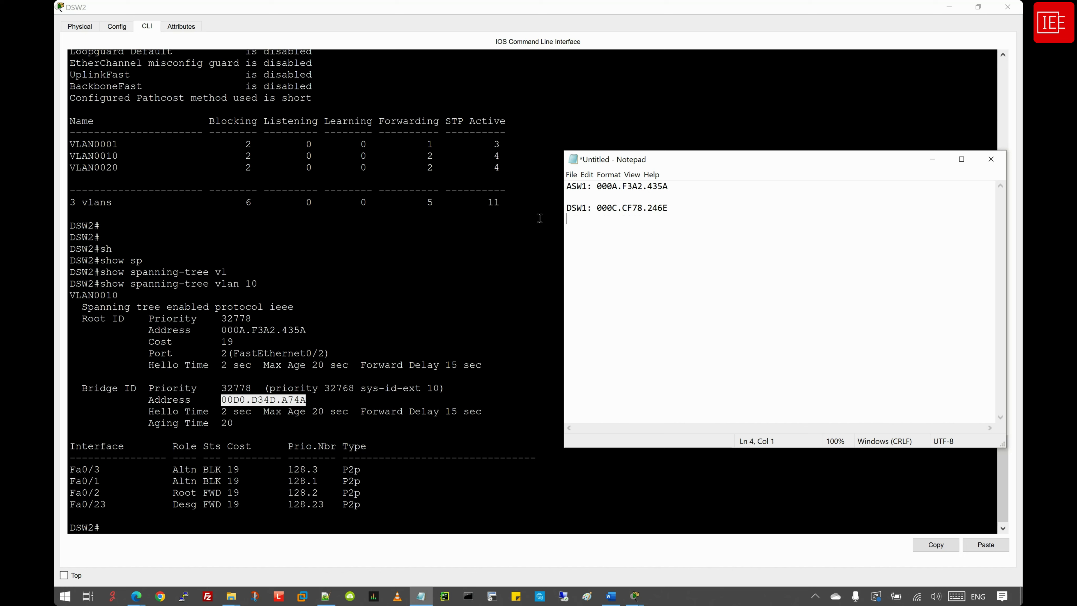
Step: Compare the fourth digit of the ASW1 and DSW1 addresses and delete the DSW1 entry, keeping only the lowest address
drag(611, 187, 615, 208)
click(613, 186)
drag(612, 186, 616, 208)
drag(684, 207, 560, 208)
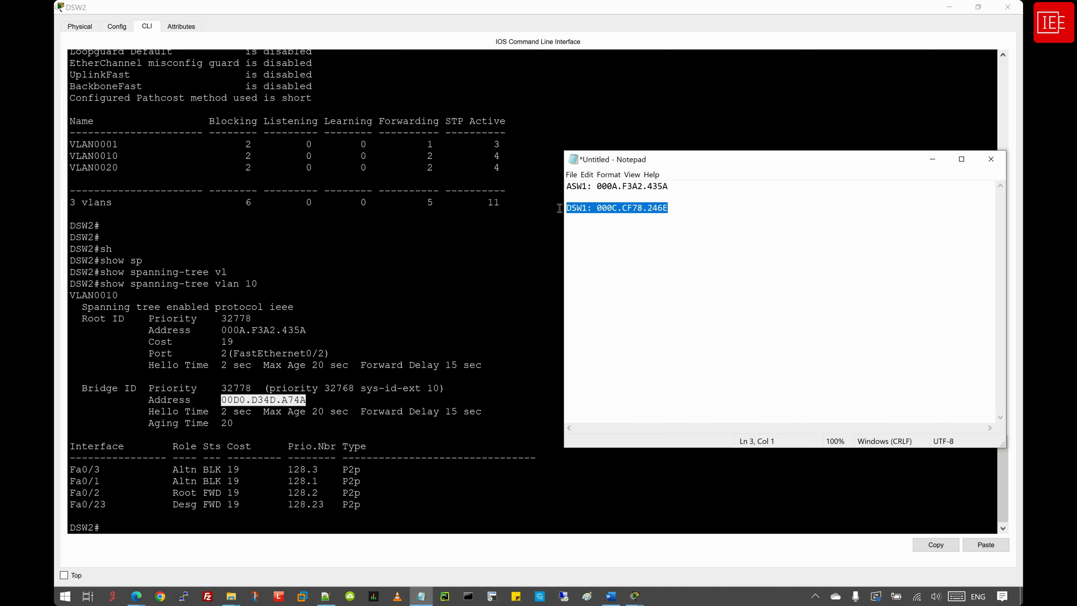
key(Delete)
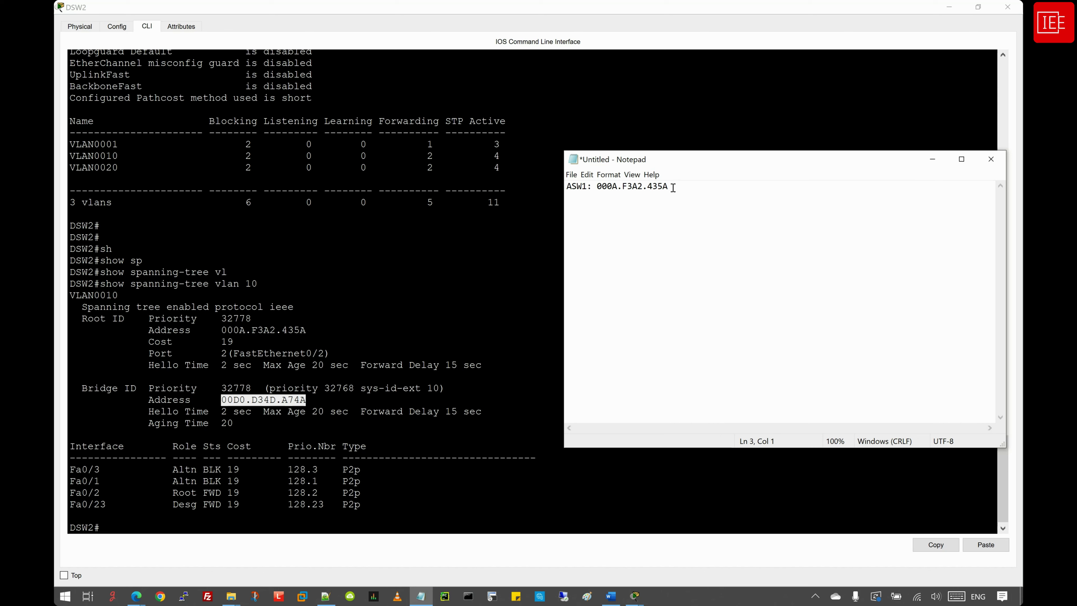
drag(673, 188, 596, 189)
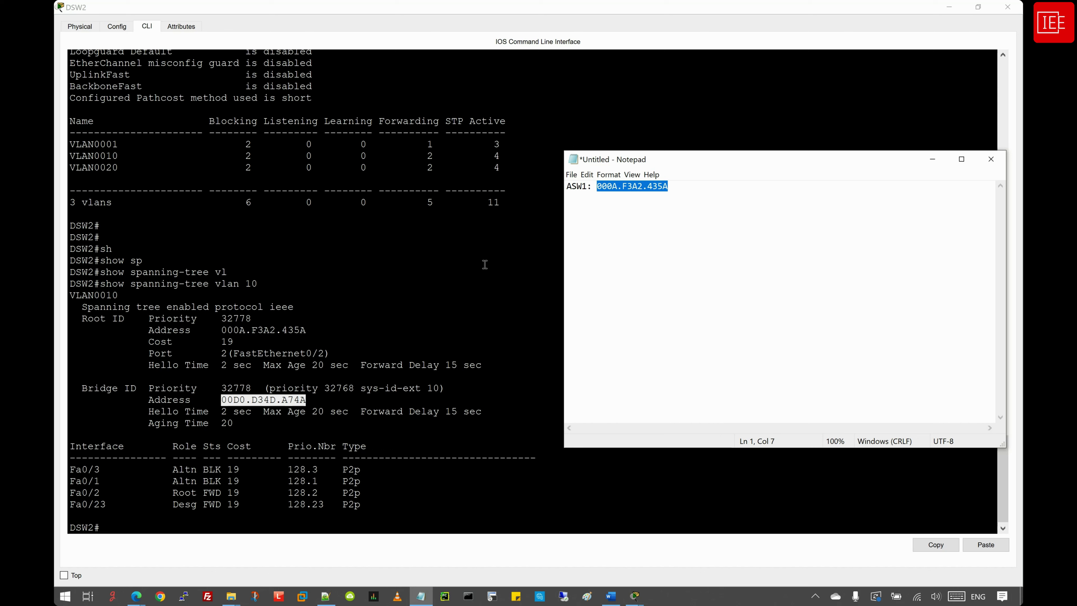
Step: Return to DSW2's console and examine the Hello Time, Max Age and Forward Delay timers in the VLAN 10 output
click(303, 299)
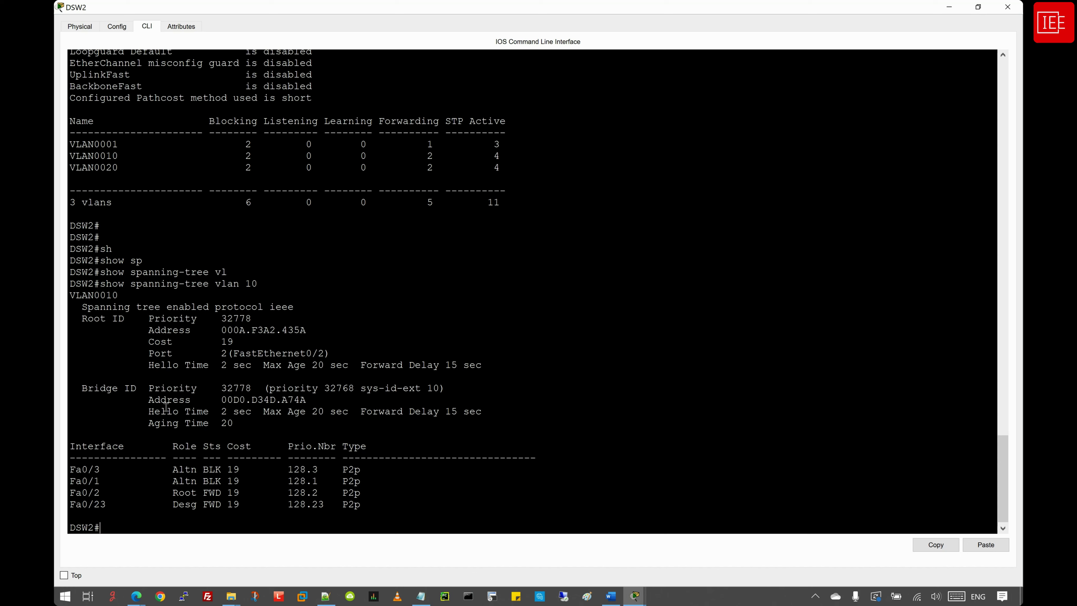
mouse_move(149, 365)
mouse_down()
mouse_move(258, 367)
mouse_move(152, 366)
mouse_up()
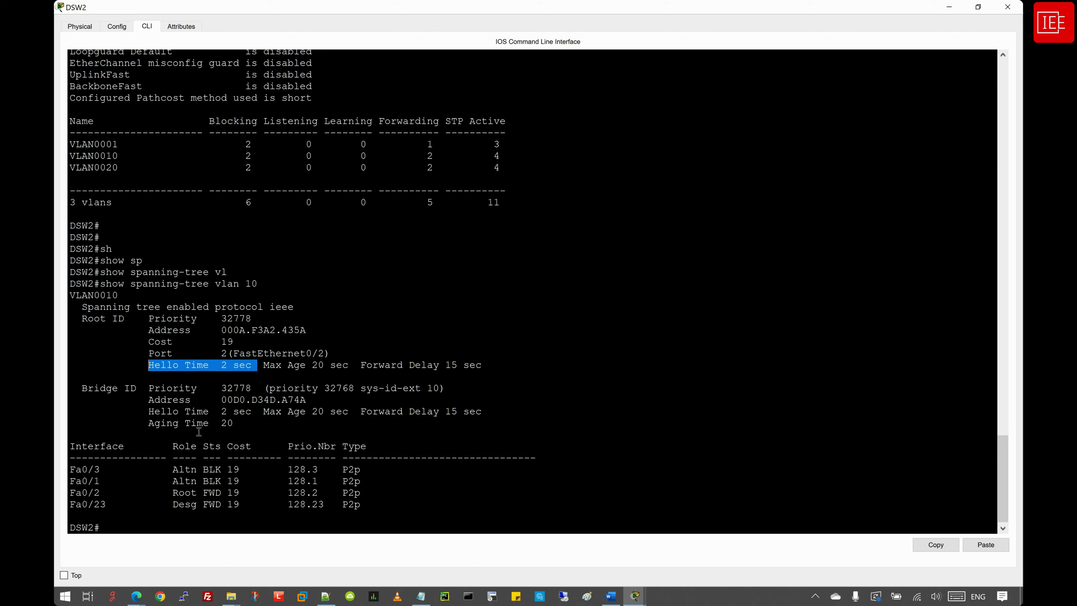
click(172, 505)
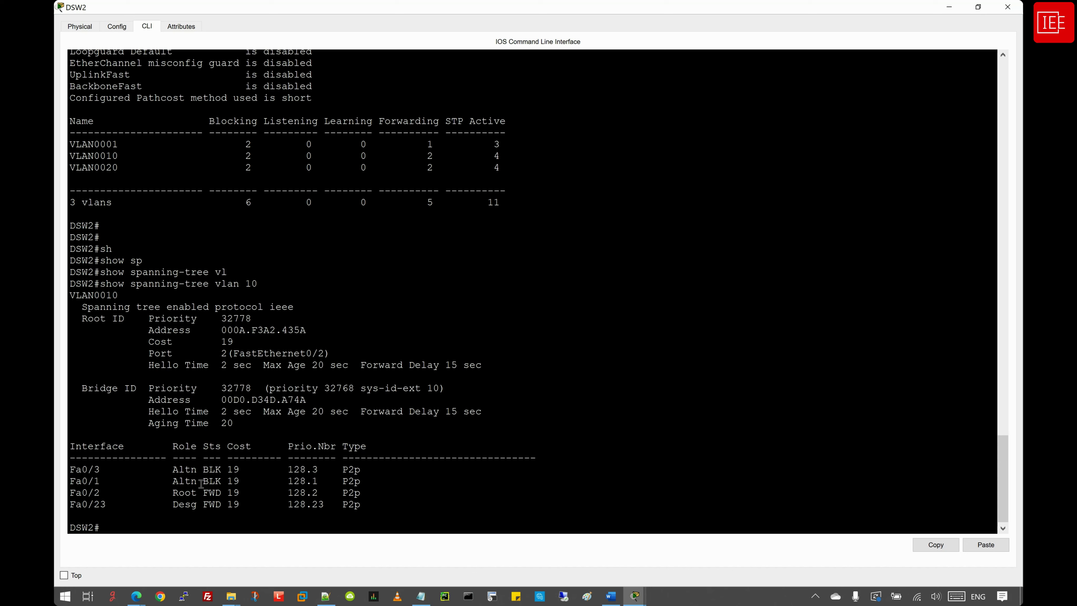
drag(264, 412, 349, 412)
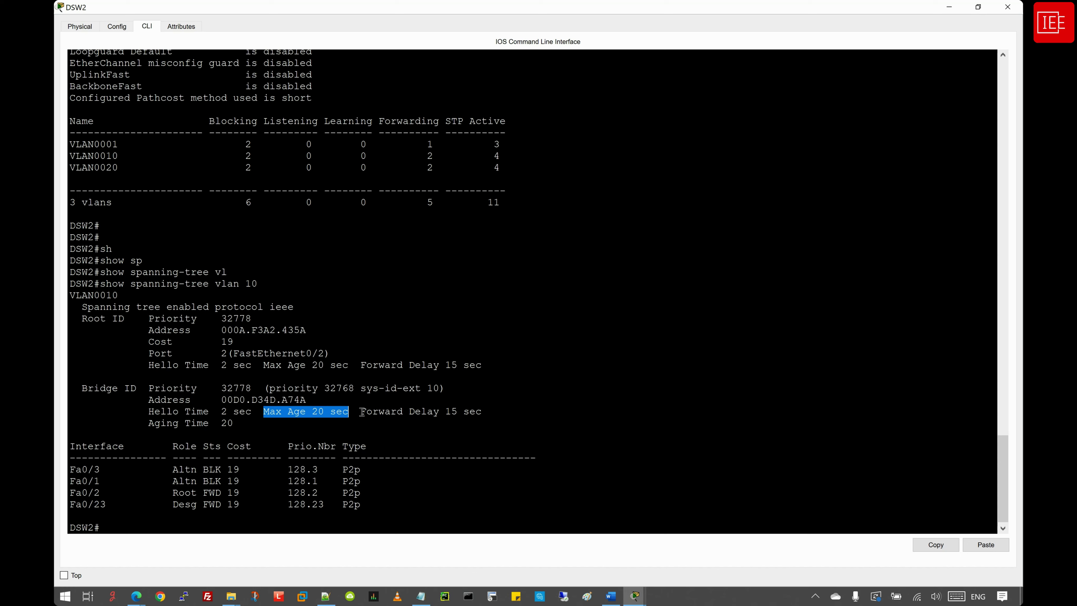
drag(360, 411, 485, 413)
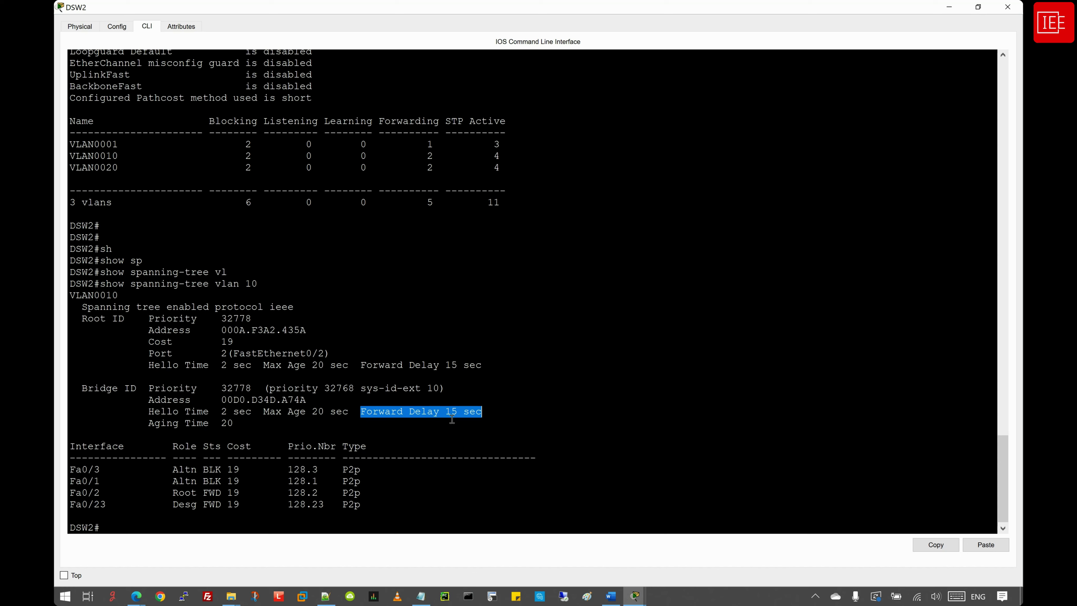
drag(445, 413, 502, 414)
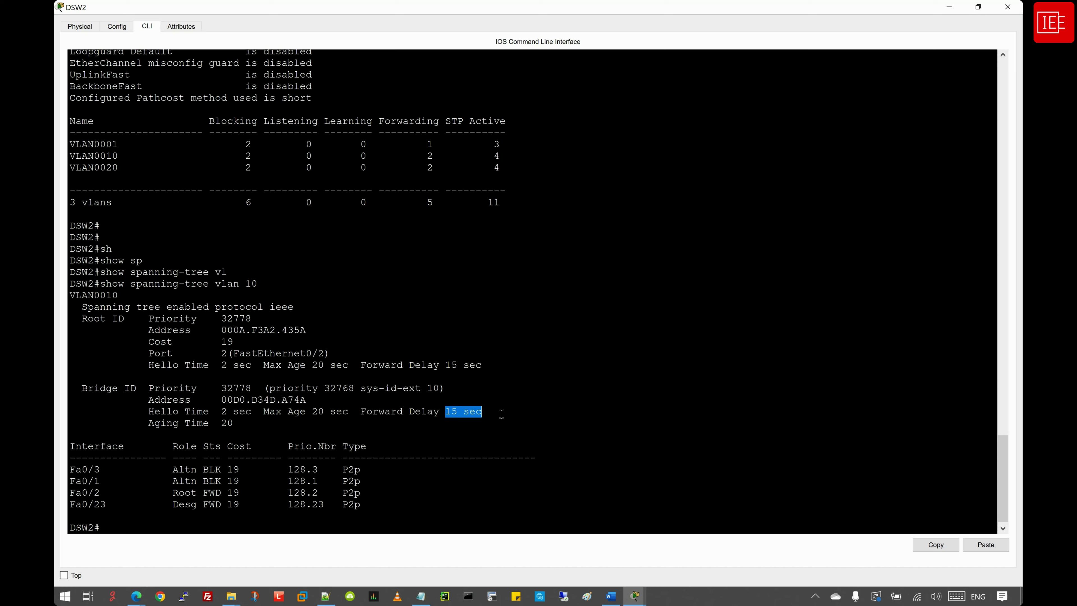
click(433, 420)
Step: Switch to DSW1's console and compare the Root ID and Bridge ID timers in its VLAN 10 output
mouse_move(634, 596)
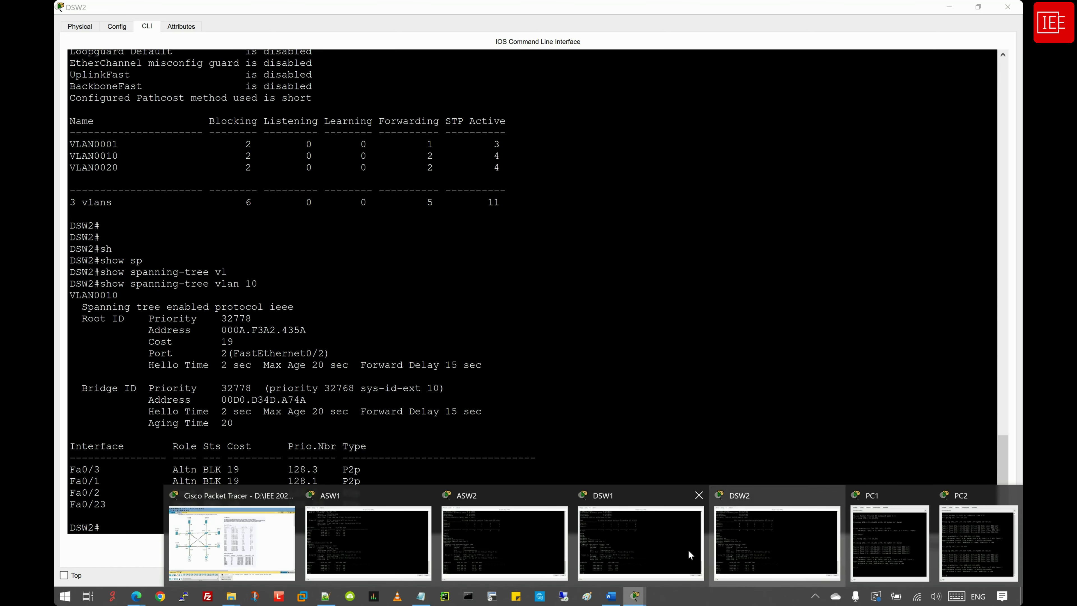
click(590, 518)
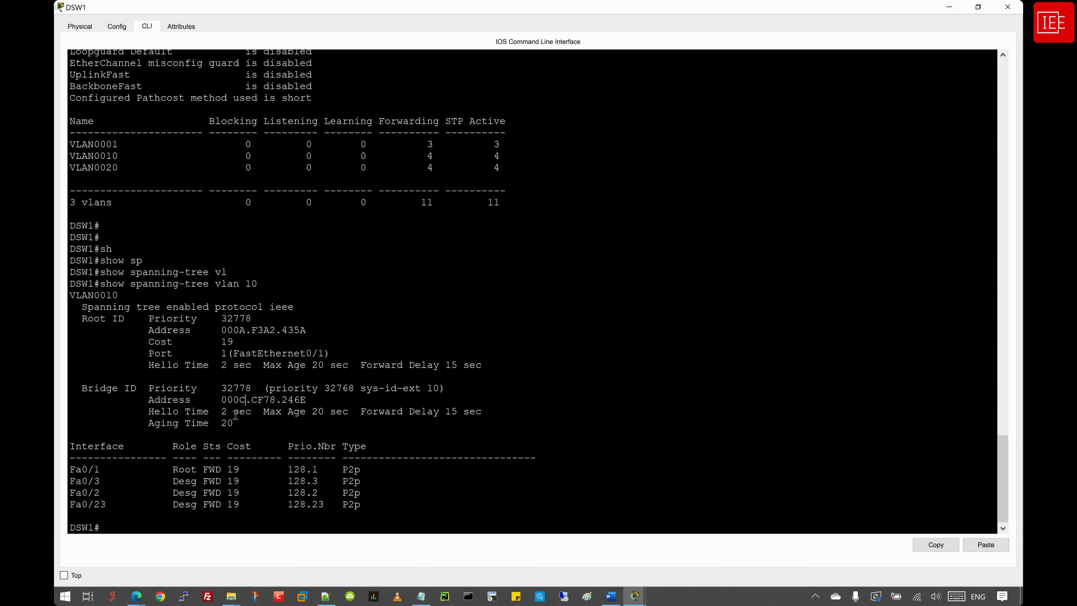
drag(150, 365, 484, 368)
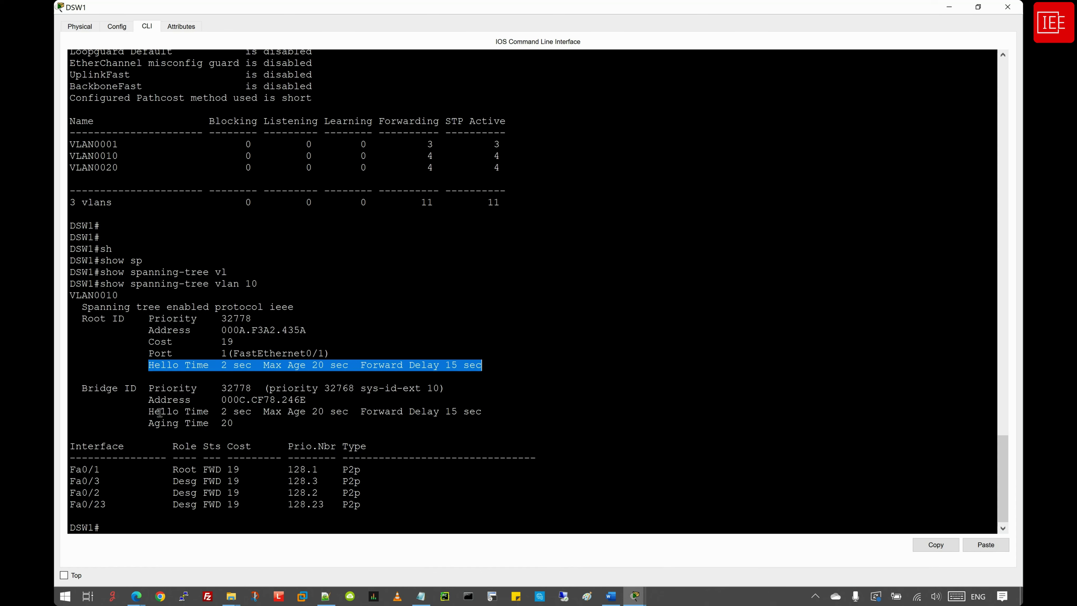
drag(150, 412, 491, 410)
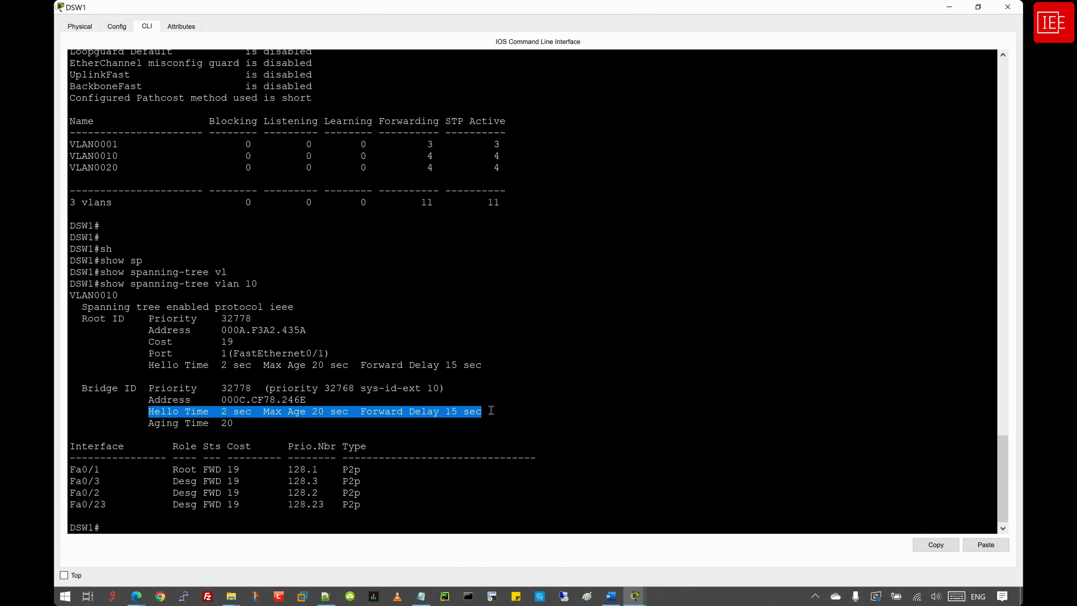
click(170, 420)
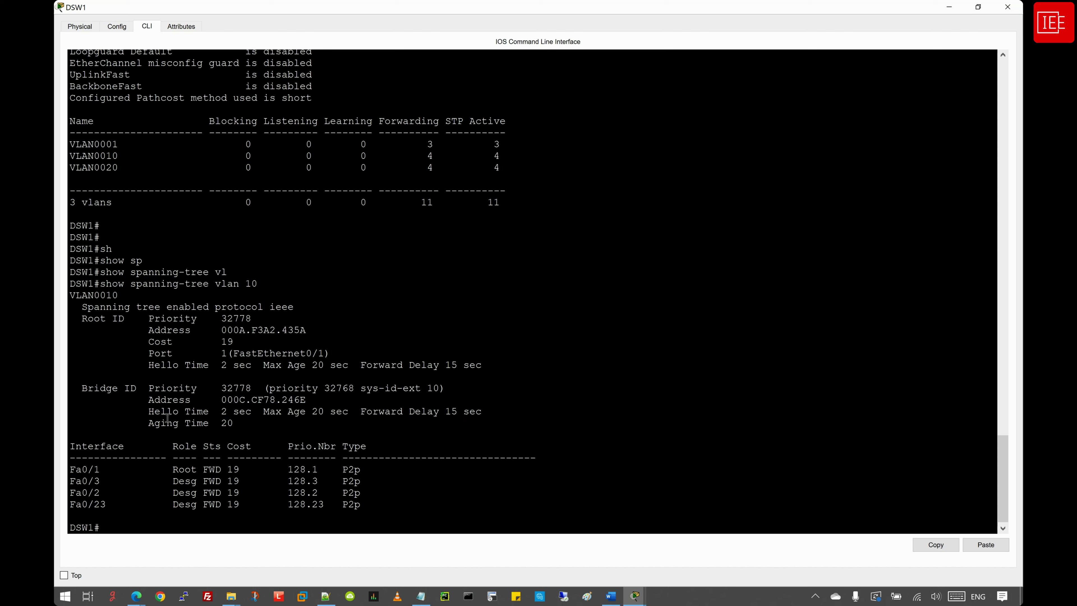
Step: Examine the Hello Time, Max Age and Forward Delay timers under the Bridge ID in DSW1's VLAN 10 output
drag(149, 412, 514, 417)
click(191, 423)
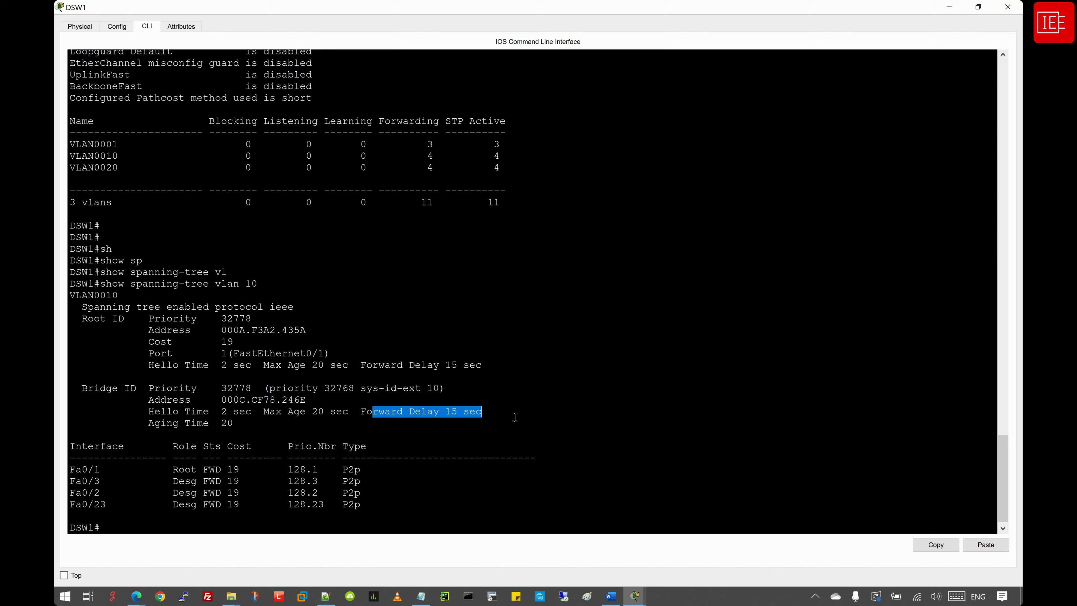
click(446, 412)
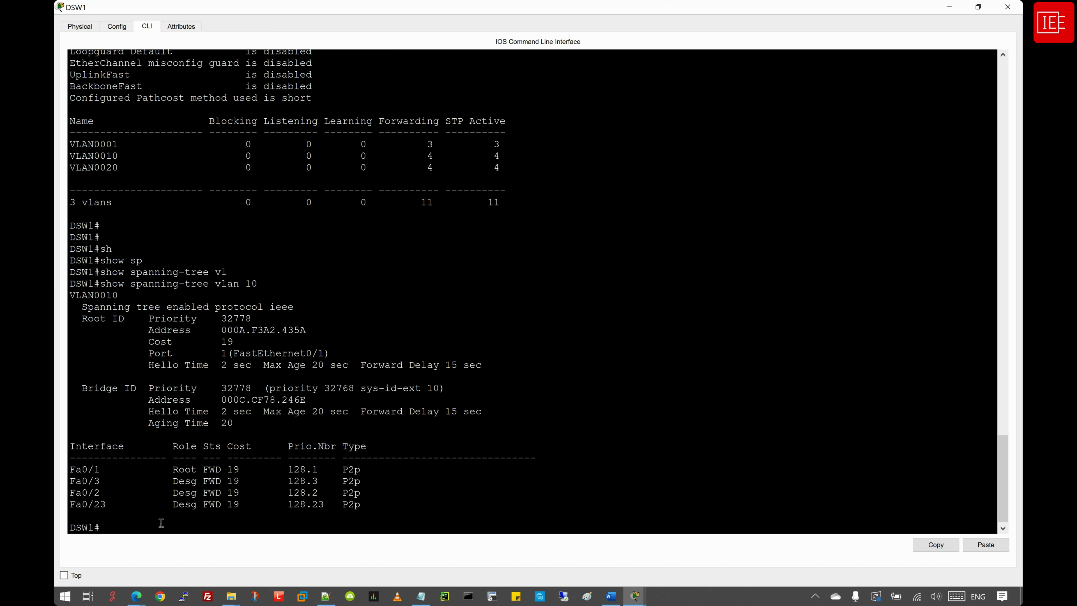
Step: Enter global configuration mode on DSW1 and query the accepted values for the VLAN 10 spanning-tree priority
text(confi)
key(Tab)
text(ter)
key(Tab)
key(Return)
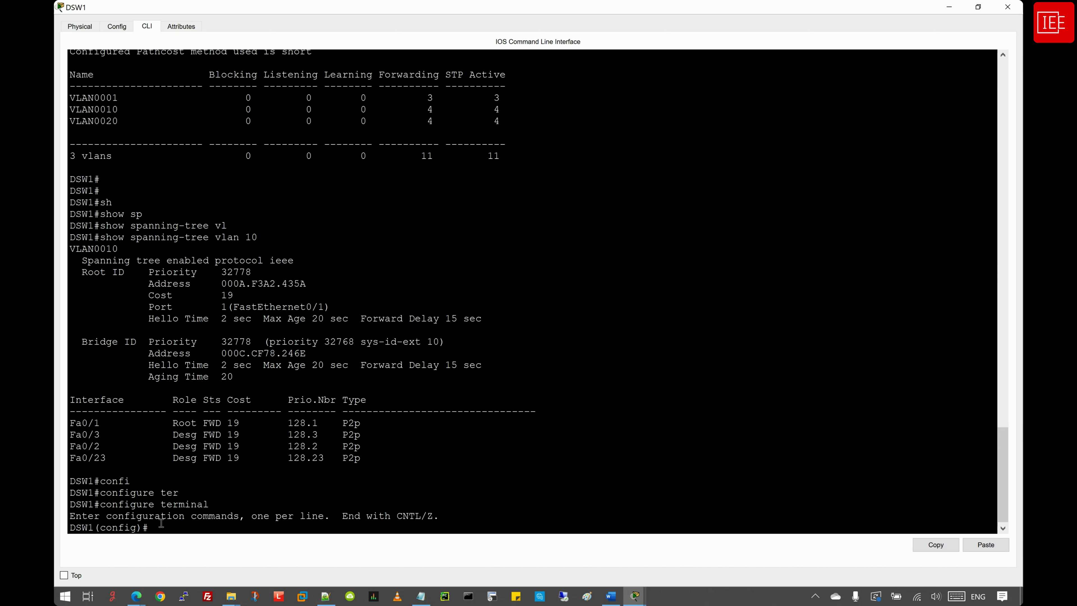
text(sp)
key(Tab)
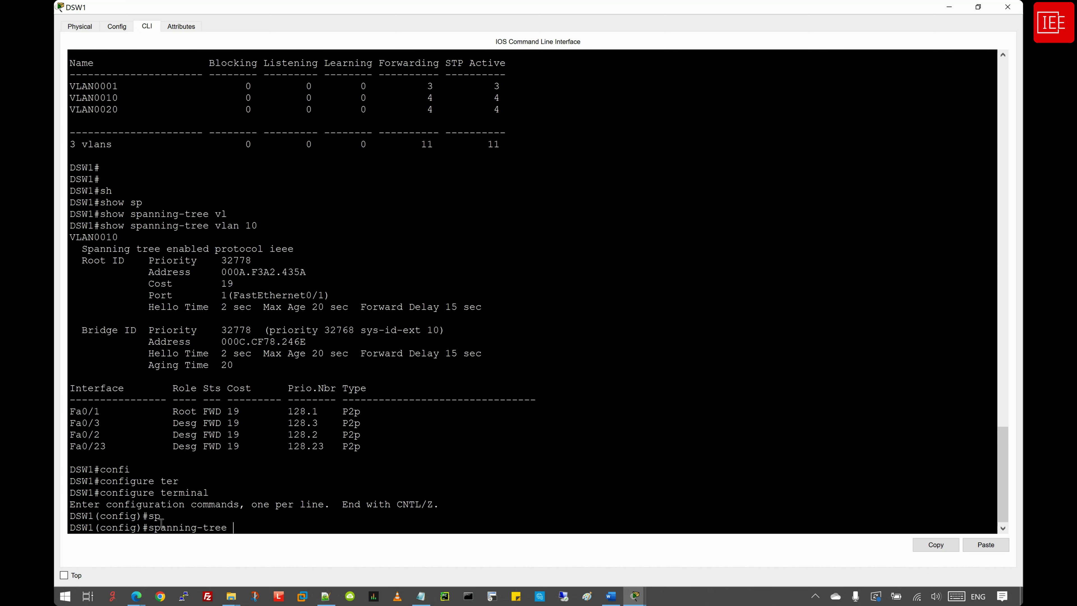
text(vl)
key(Tab)
text(10 )
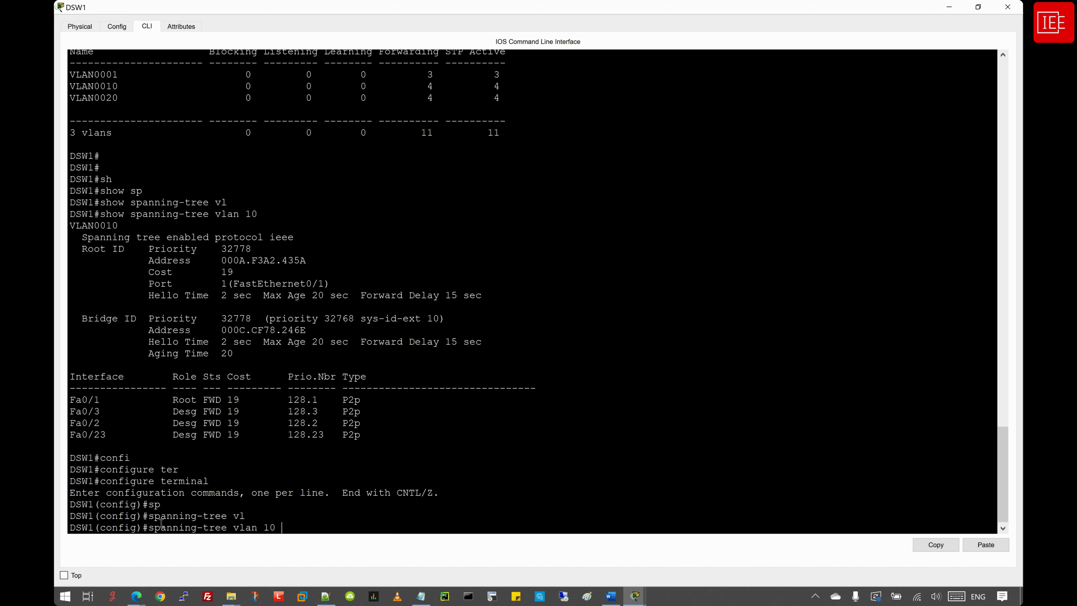
text(pr)
key(Tab)
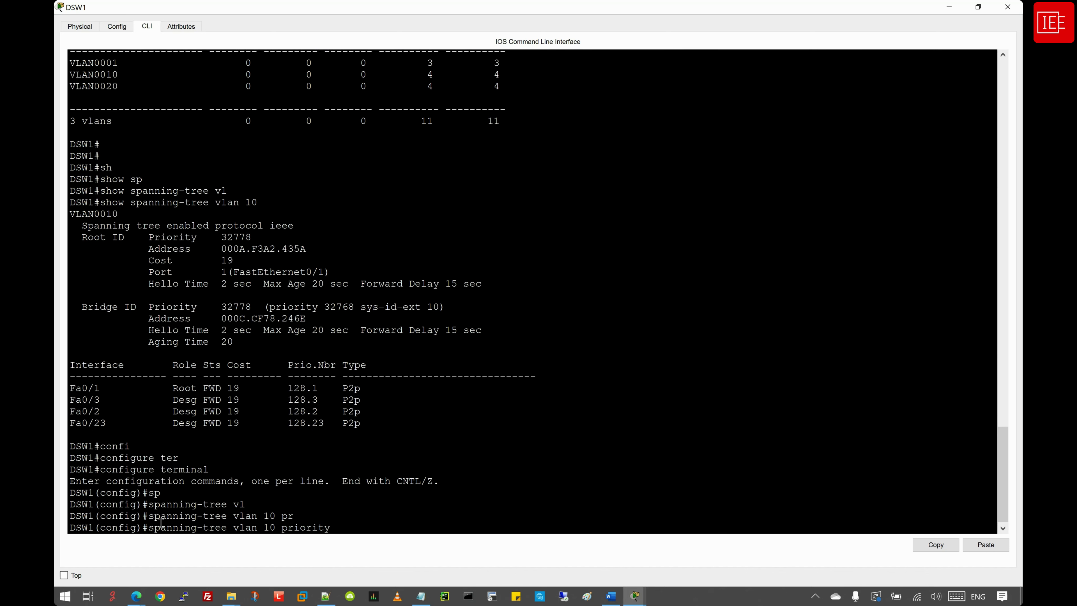
text(?)
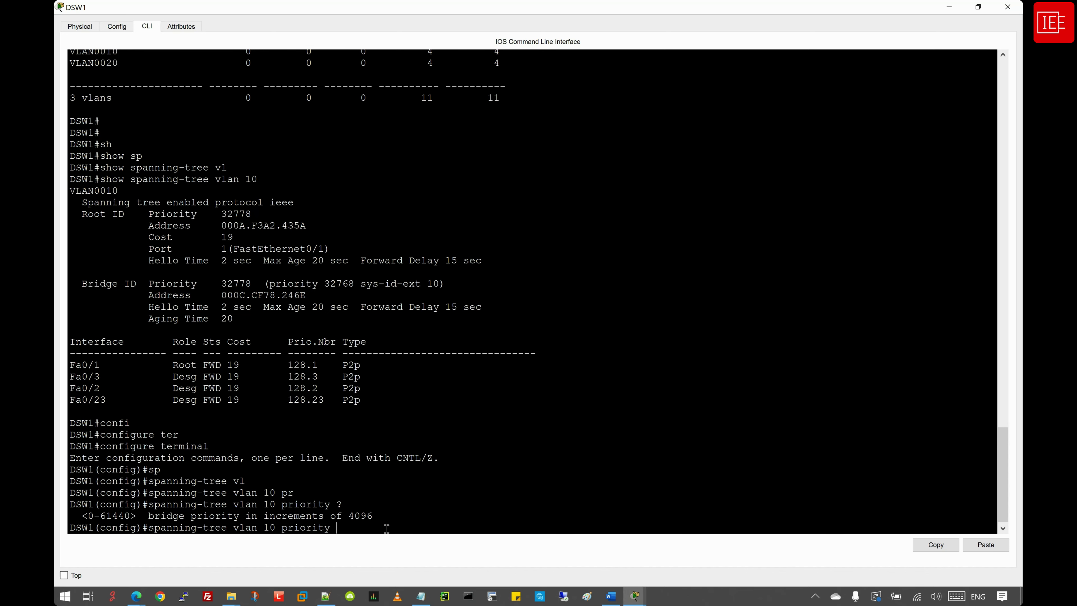
Step: Set DSW1's spanning-tree priority for VLAN 10 to 8192 and return to privileged EXEC mode
text(8192)
key(Return)
key(Return)
key(Return)
key(Return)
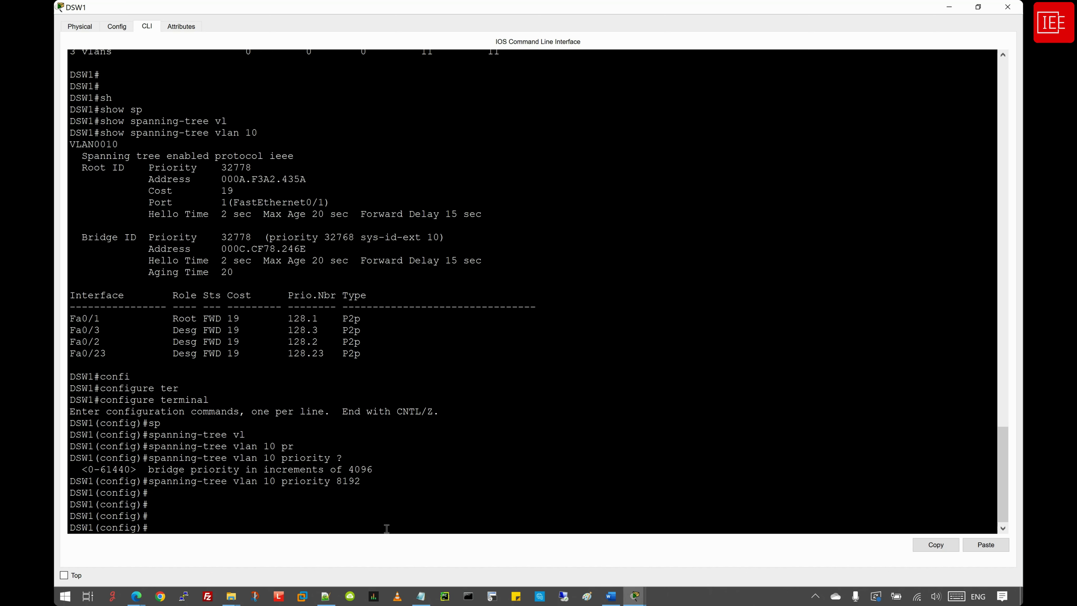
text(end)
key(Return)
key(Return)
key(Return)
key(Return)
key(Return)
key(Return)
key(Return)
key(Return)
key(Return)
key(Return)
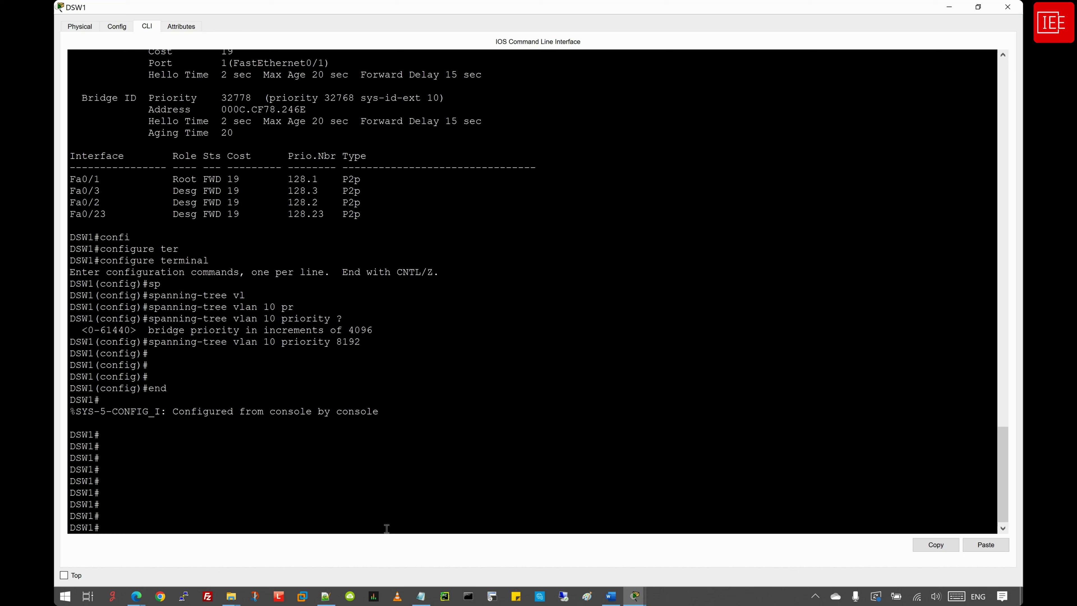
Step: Display the spanning-tree details for VLAN 10 on DSW1
text(sh)
key(Tab)
text(sp)
key(Tab)
text(vl)
key(Tab)
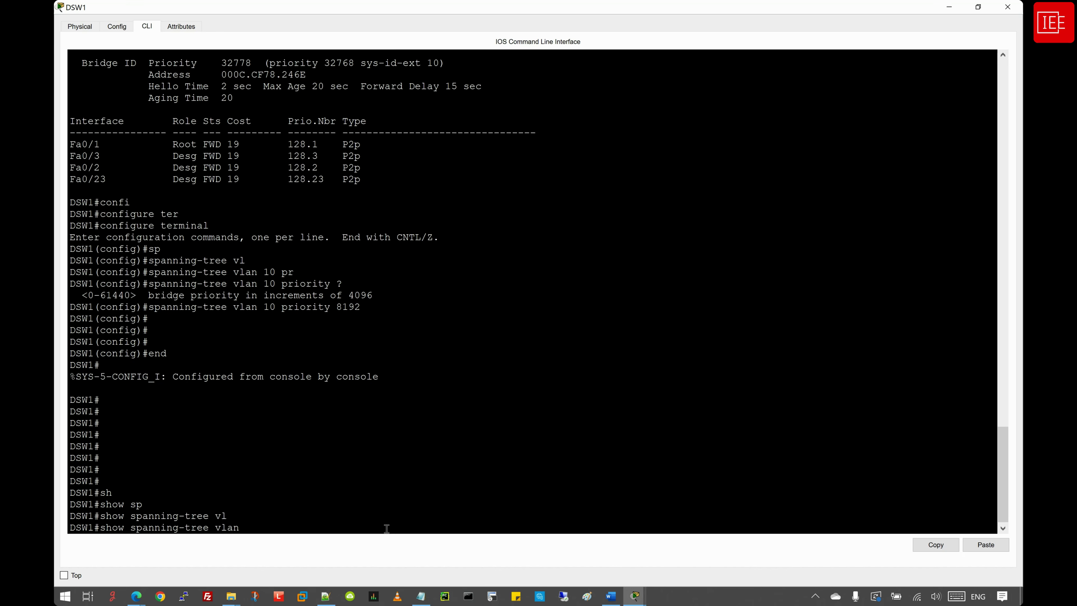
text(10)
key(Return)
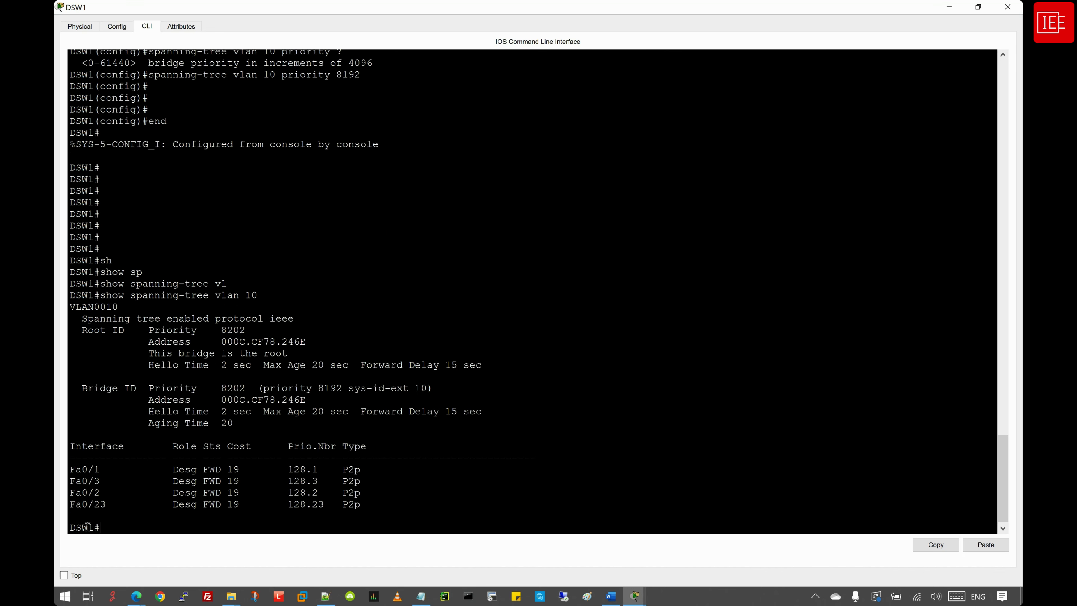
Step: Check DSW1's root status for VLAN 10 and compare its Root ID priority with the configured 8192 and the VLAN number
drag(94, 528, 64, 528)
drag(178, 354, 300, 356)
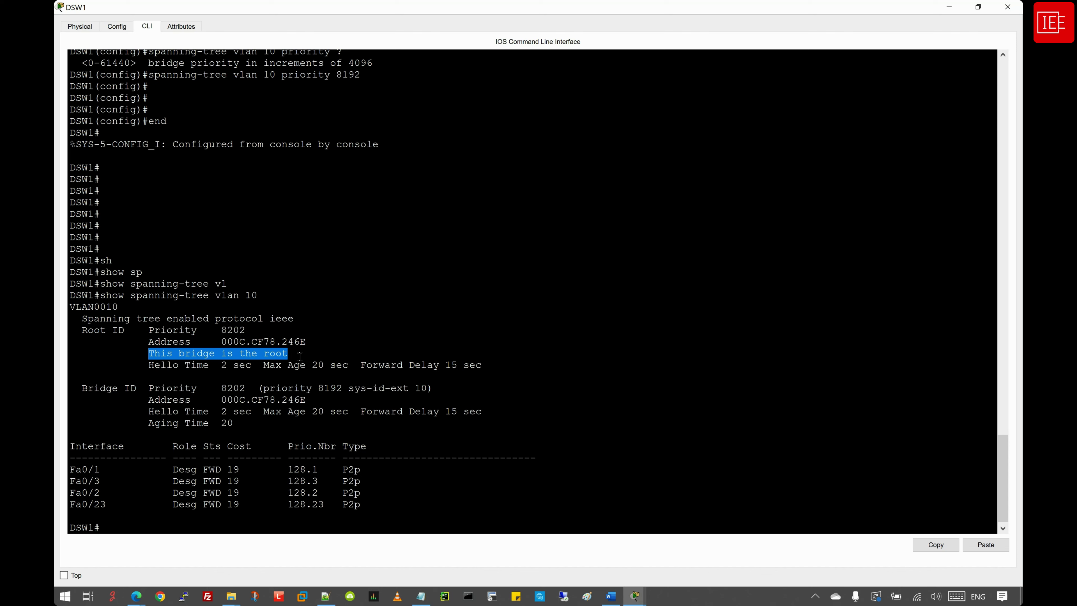
drag(300, 356, 149, 355)
click(282, 353)
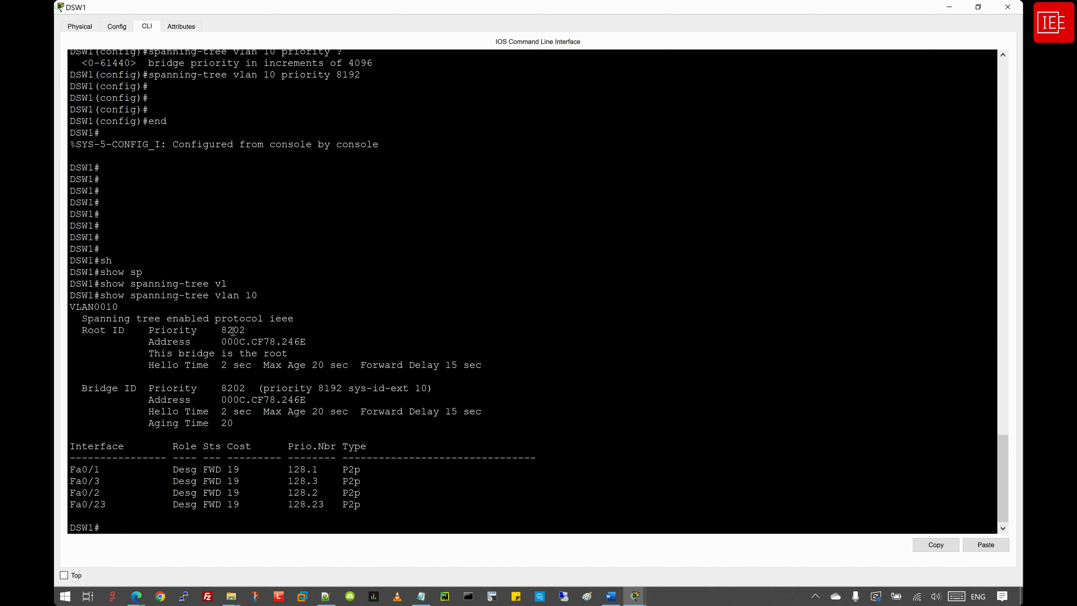
drag(221, 330, 246, 331)
click(247, 332)
drag(338, 76, 361, 78)
drag(246, 295, 264, 295)
drag(222, 331, 246, 331)
click(249, 331)
Step: Switch to ASW1's console and review the root bridge line in its earlier VLAN 10 output
mouse_move(634, 601)
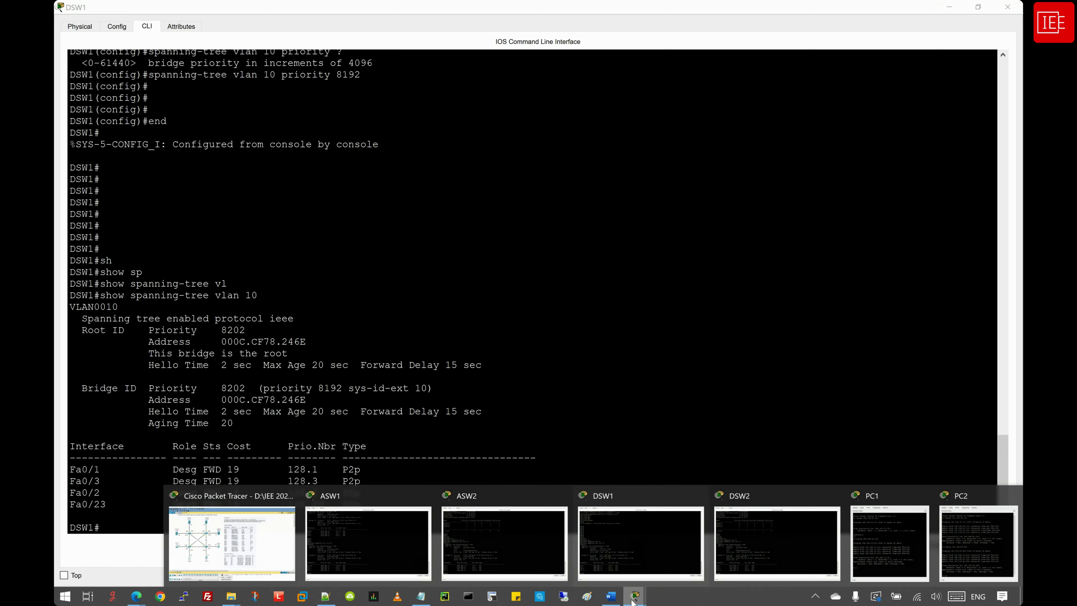
click(356, 539)
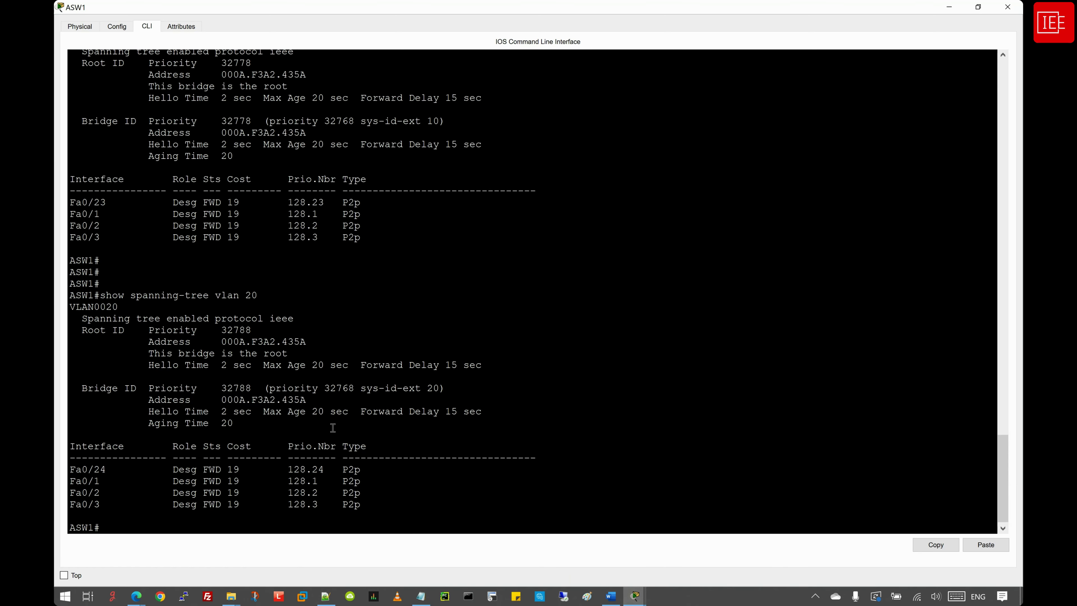
key(Return)
key(Return)
scroll(333, 424, up, 4)
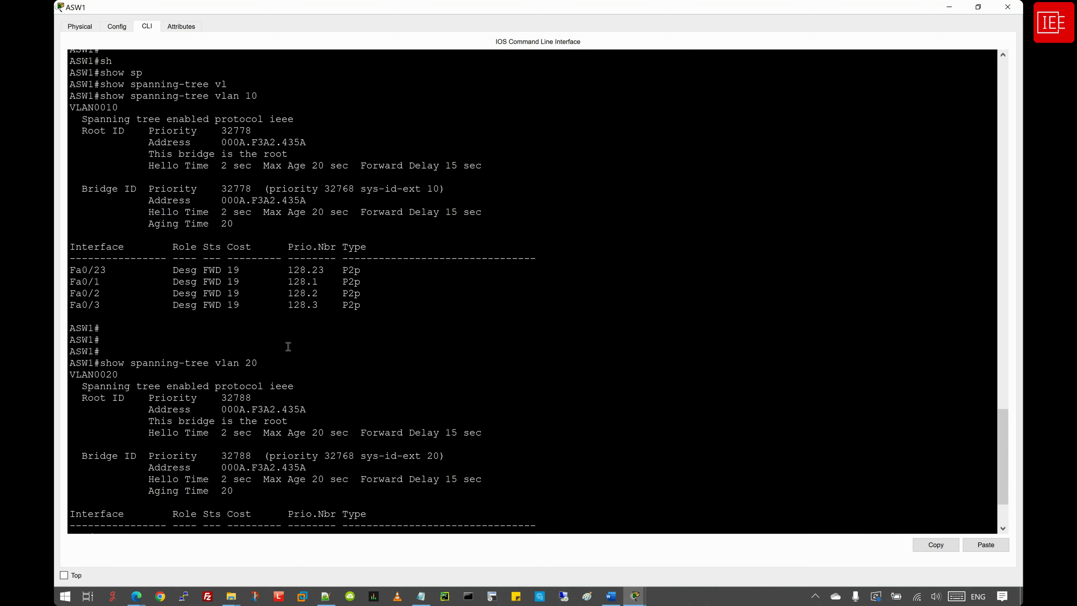
drag(235, 127, 260, 127)
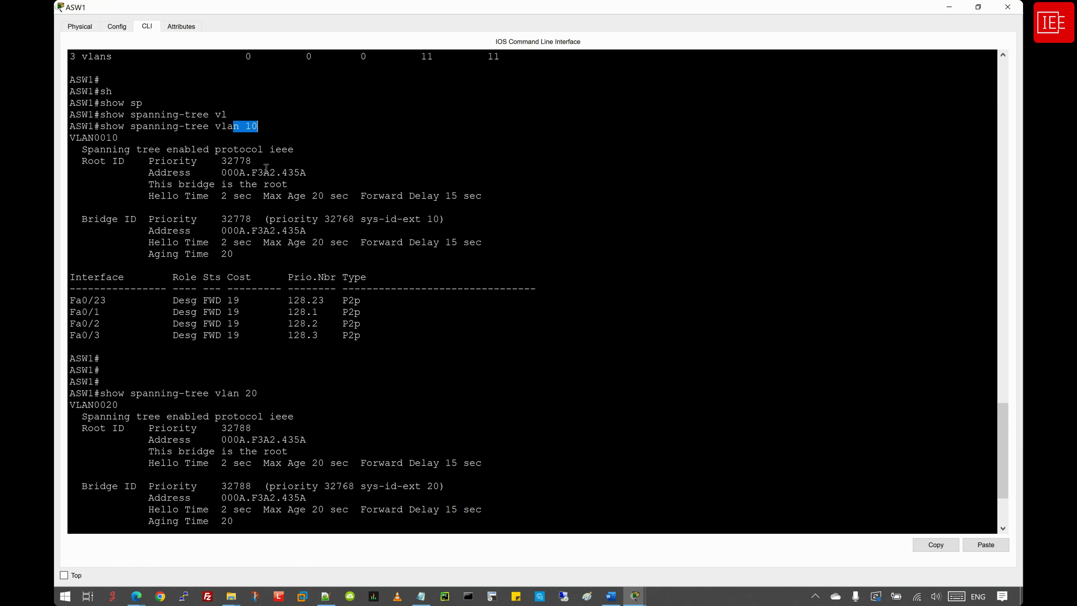
click(292, 186)
drag(292, 186, 140, 185)
scroll(204, 293, down, 4)
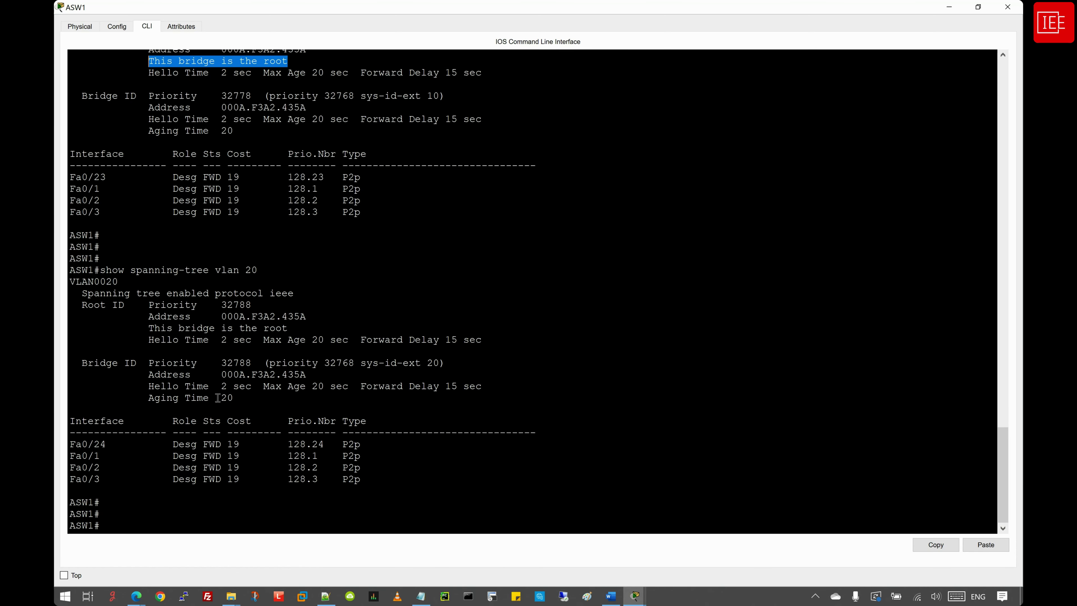
Step: Display the current VLAN 10 spanning-tree details on ASW1 and check the root path cost and root port
click(151, 514)
key(Return)
key(Return)
text(sj)
key(ctrl+c)
text(s)
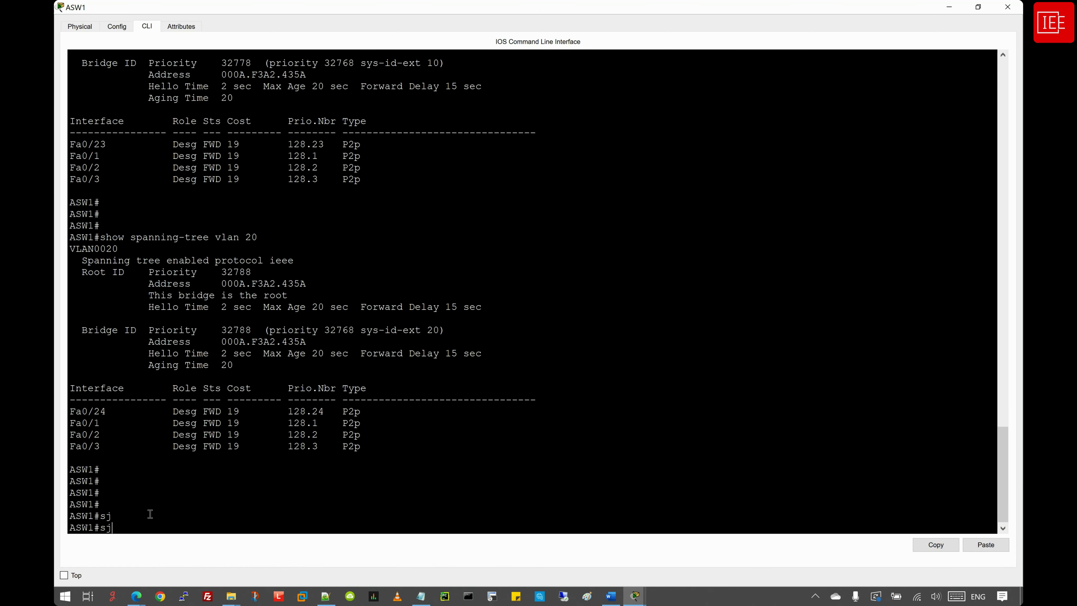
text(h)
key(Tab)
text(sp)
key(Tab)
text(vl)
key(Tab)
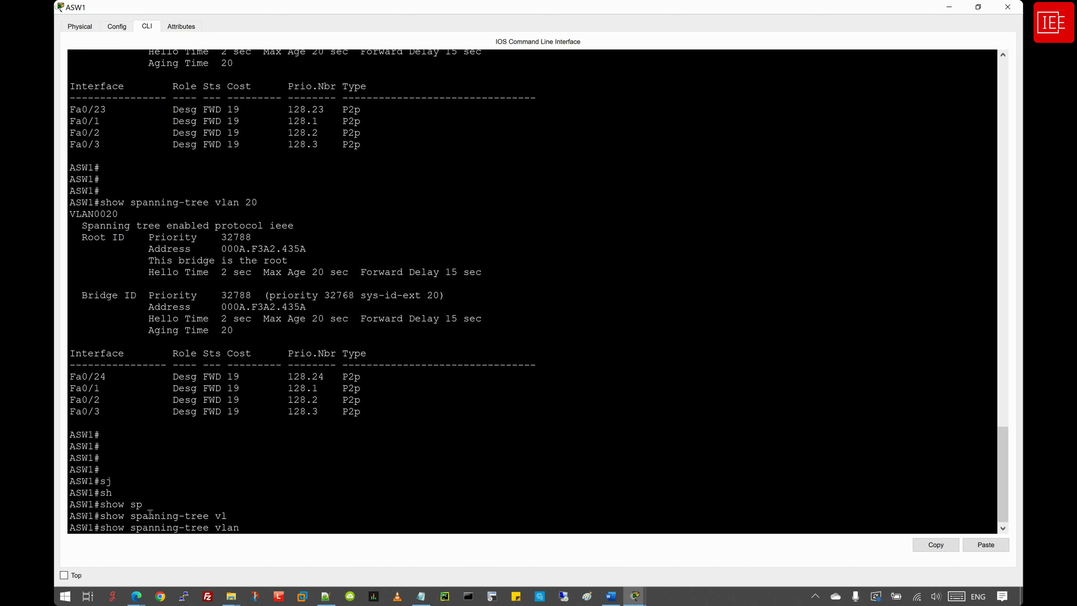
text(10)
key(Return)
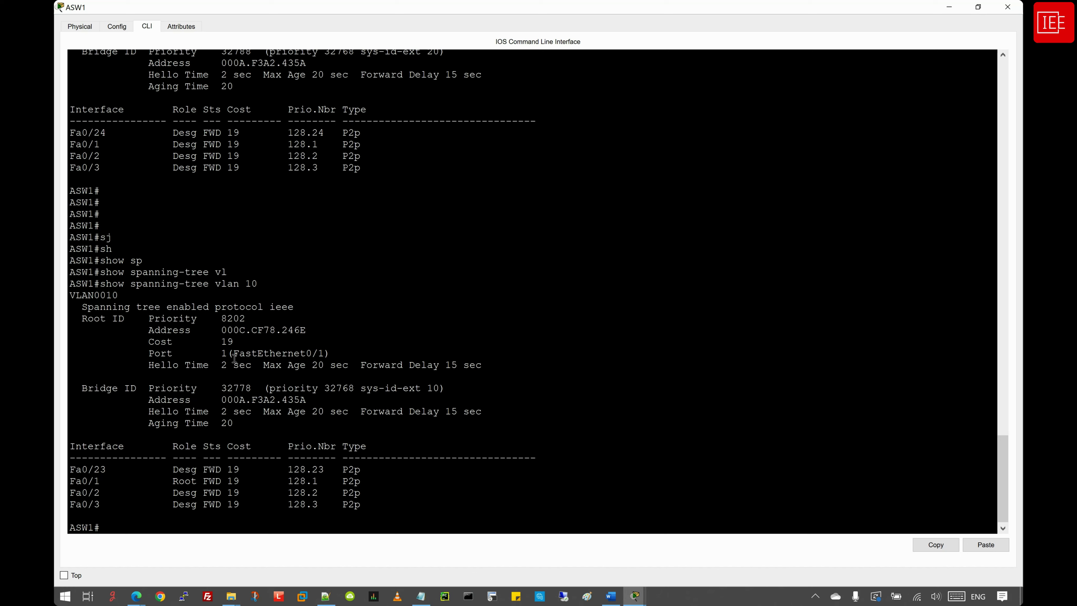
drag(330, 354, 234, 342)
Step: Display the VLAN 20 spanning-tree details on ASW1 and check its root bridge status
click(157, 526)
key(Up)
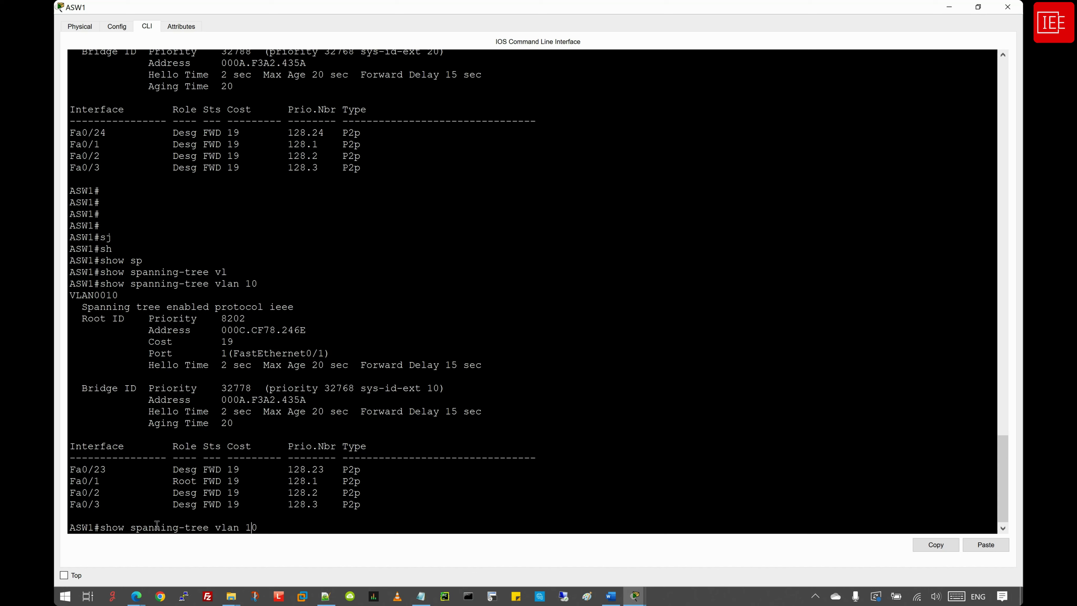
key(BackSpace)
text(2)
key(Return)
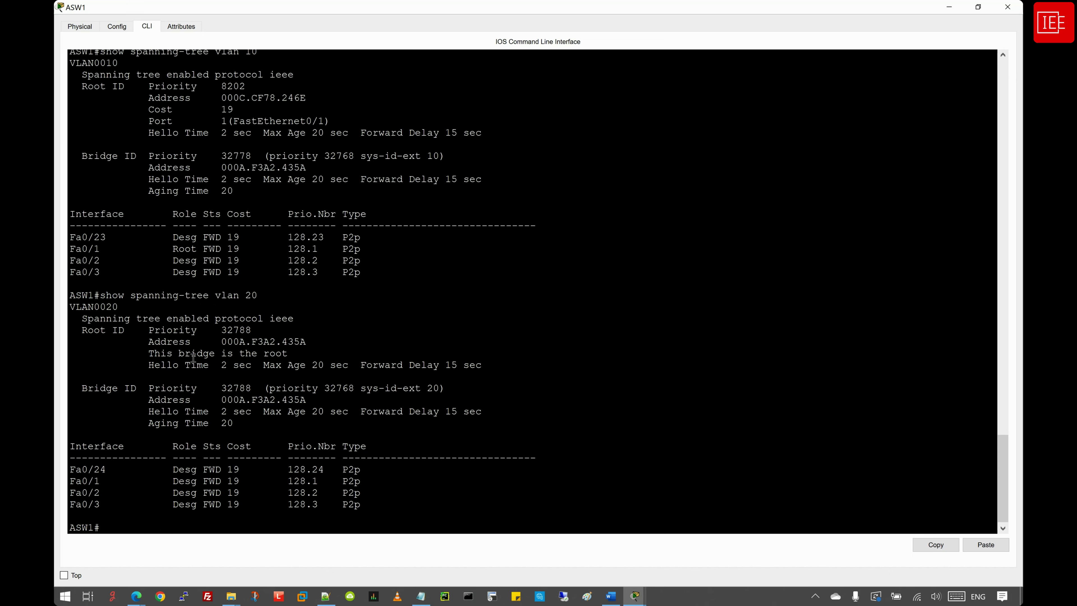
drag(149, 354, 295, 356)
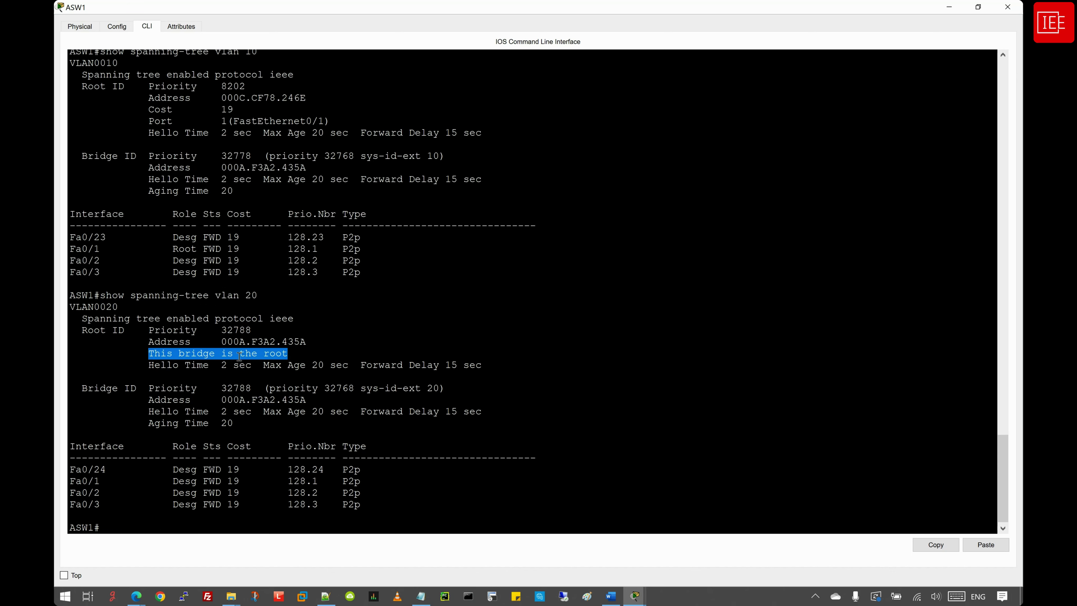
click(115, 534)
Step: Switch to DSW2's console and enter global configuration mode
click(633, 598)
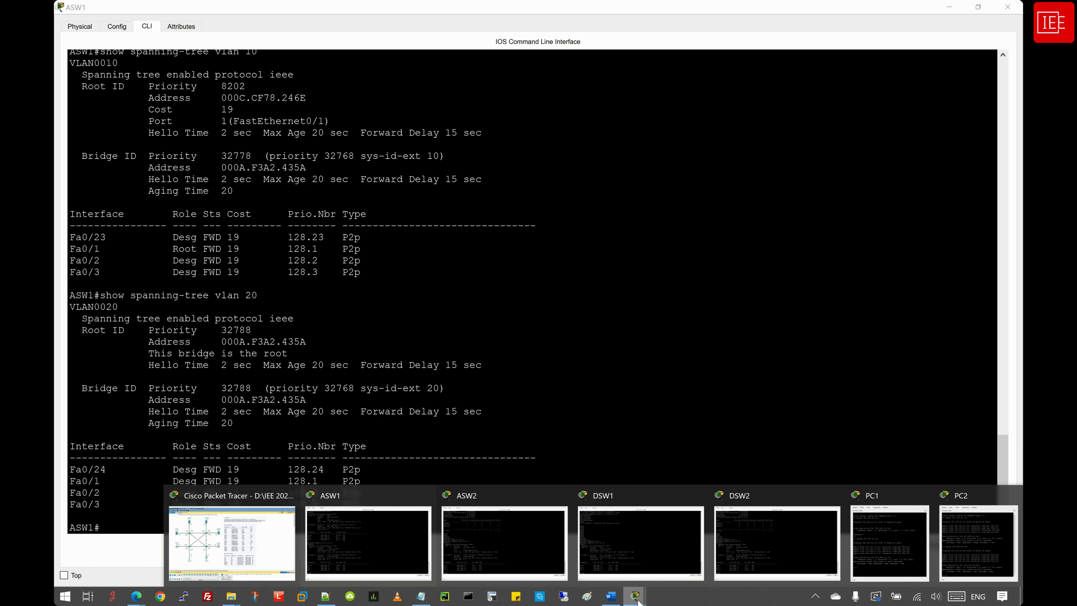
click(766, 539)
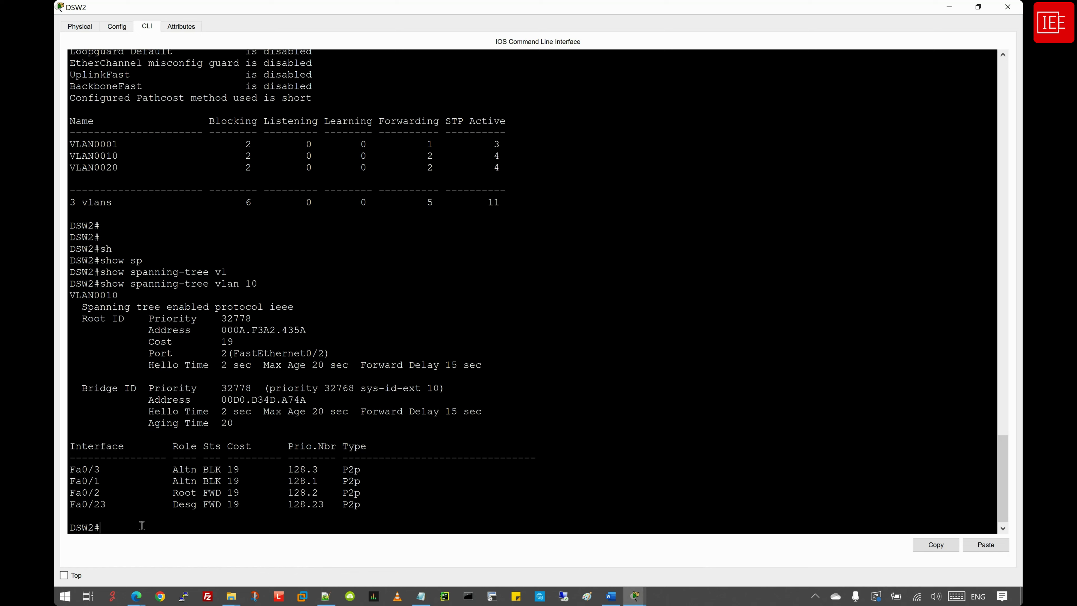
key(Return)
key(Return)
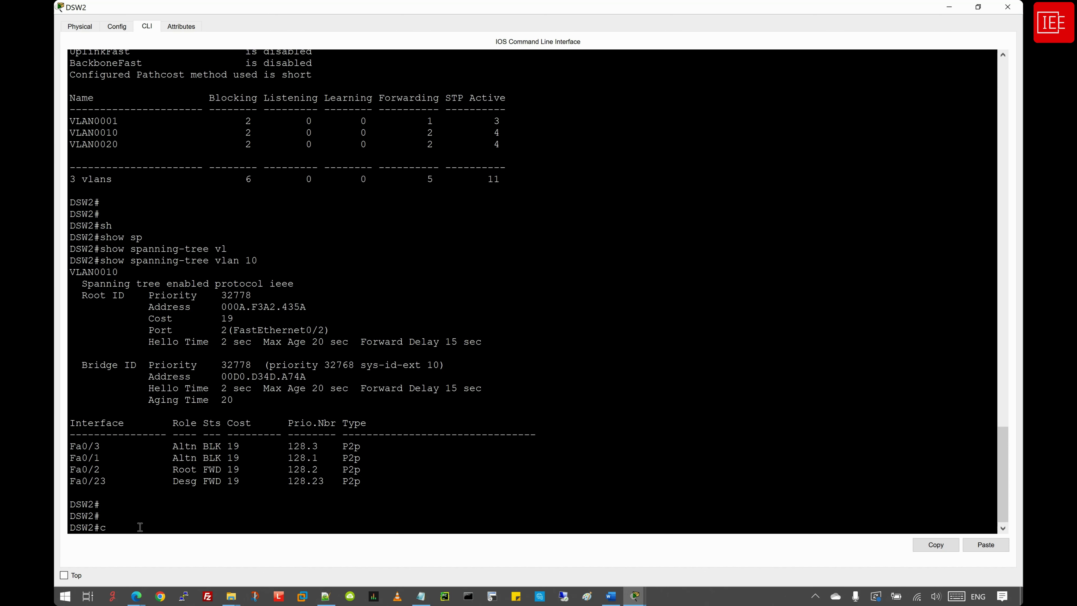
text(onfi)
key(Tab)
text(ter)
key(Tab)
key(Return)
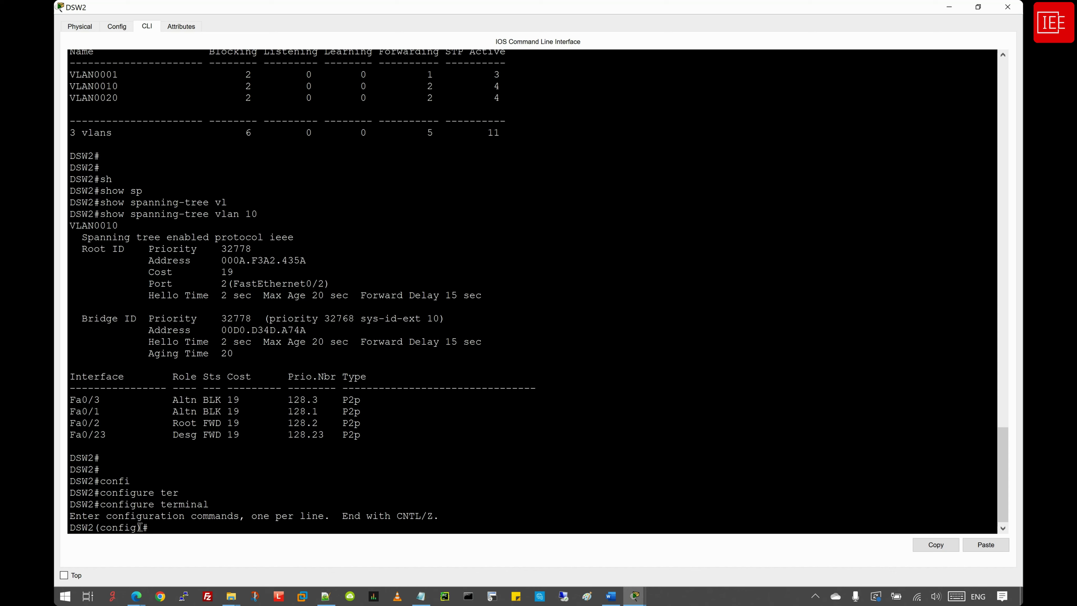
Step: Query the spanning-tree options for VLAN 20 on DSW2 and the choices under its root option
text(sp)
key(Tab)
text(vl)
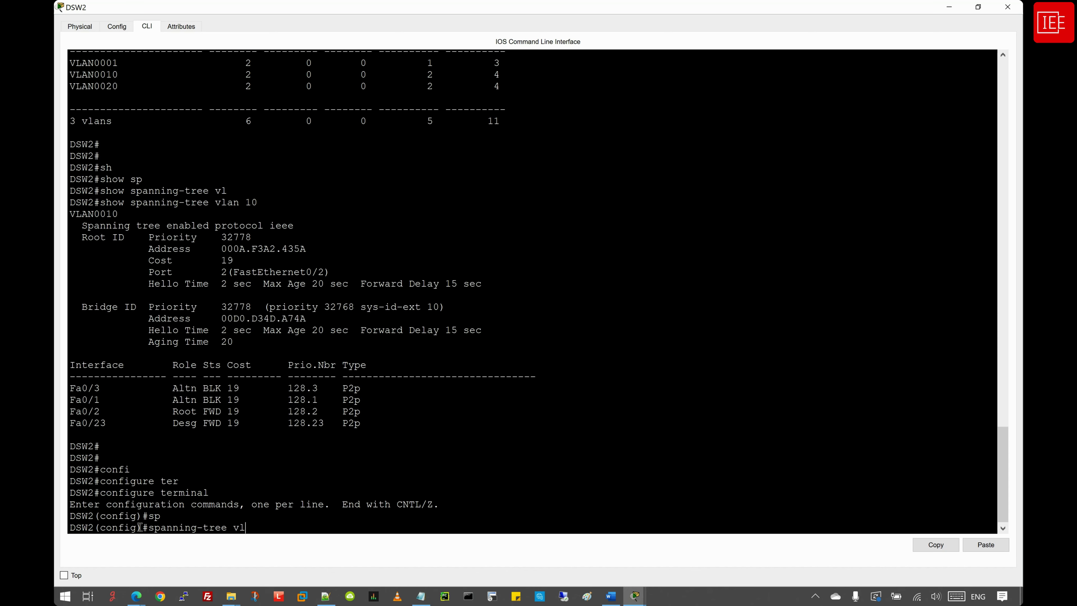
key(Tab)
text(20)
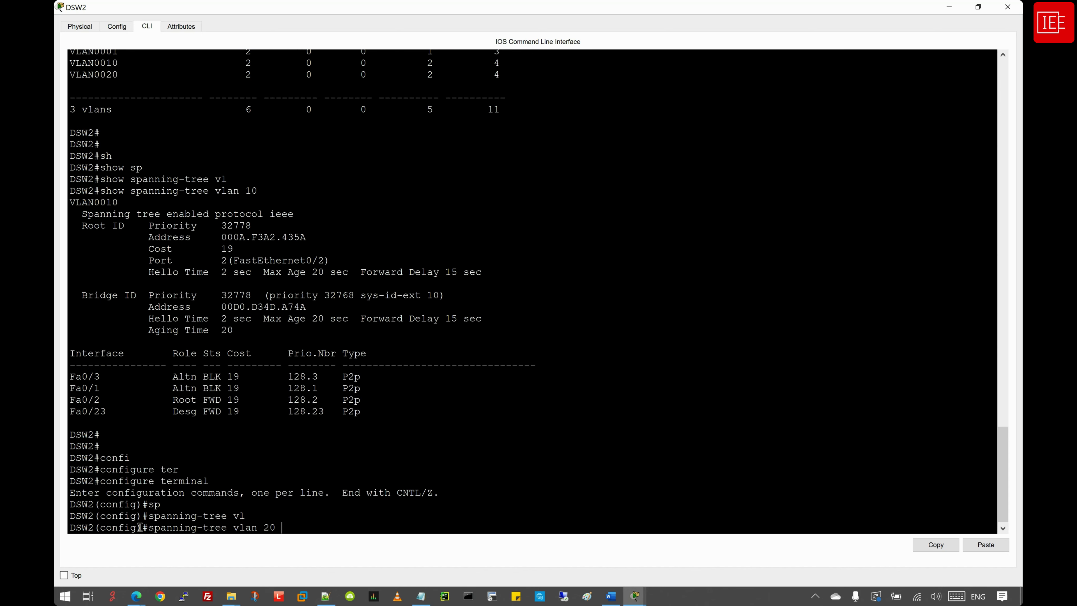
text( ?)
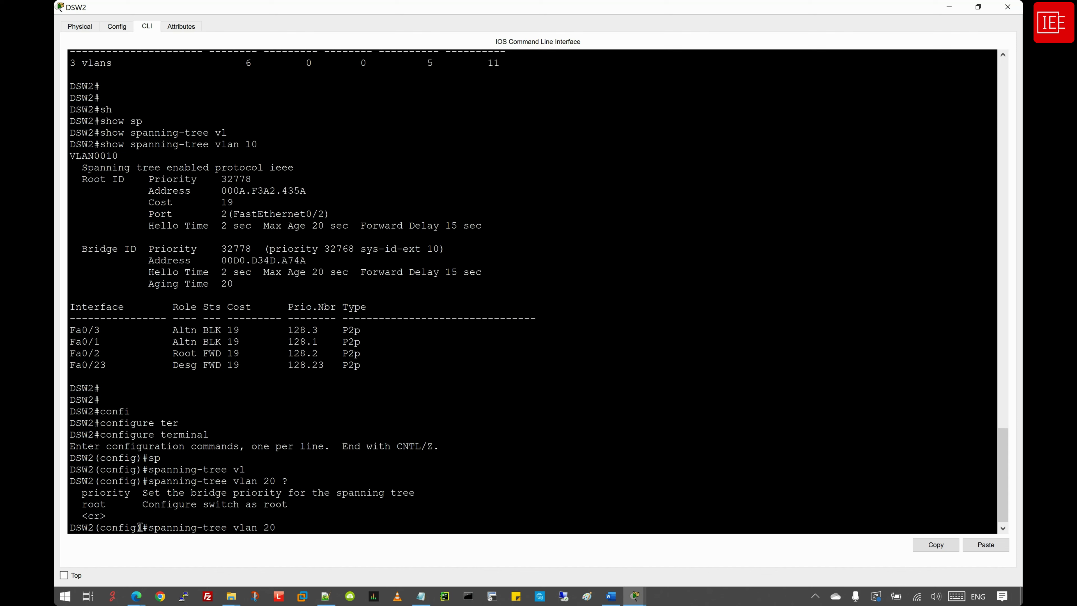
drag(82, 494, 107, 505)
click(304, 463)
text(root ?)
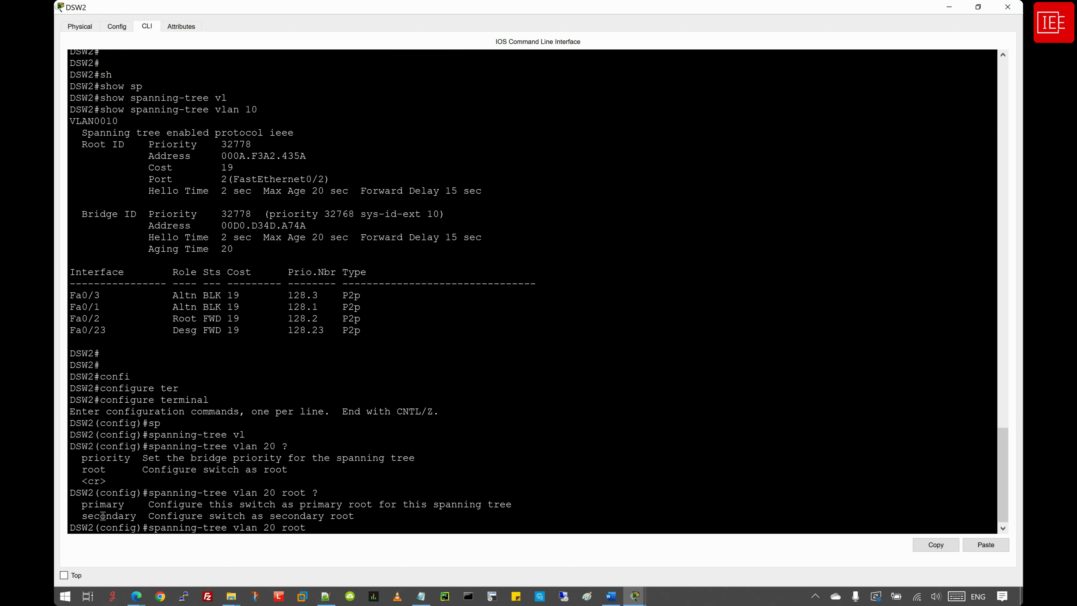
drag(81, 505, 125, 505)
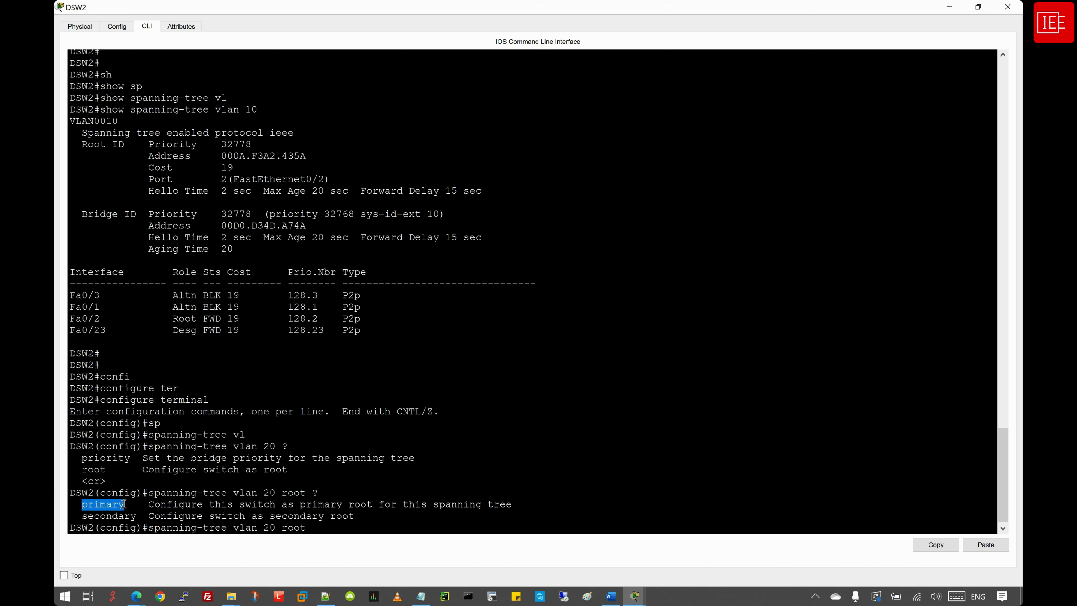
Step: Configure DSW2 as the primary root bridge for VLAN 20 and return to privileged EXEC mode
click(318, 525)
text(pri)
key(Tab)
key(Return)
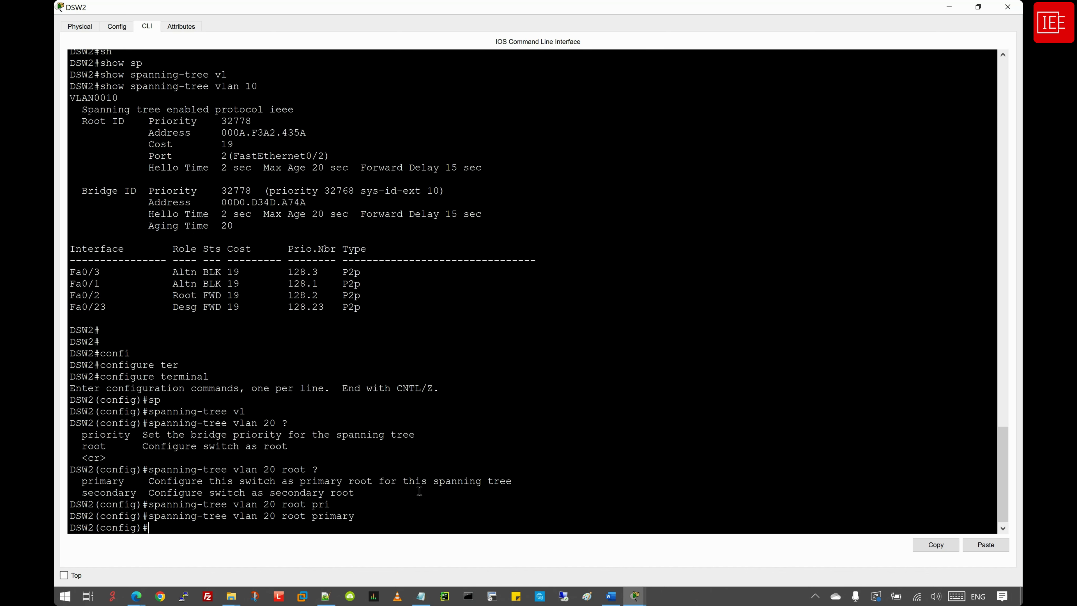
text(end)
key(Return)
key(Return)
key(Return)
key(Return)
key(Return)
key(Return)
key(Return)
key(Return)
key(Return)
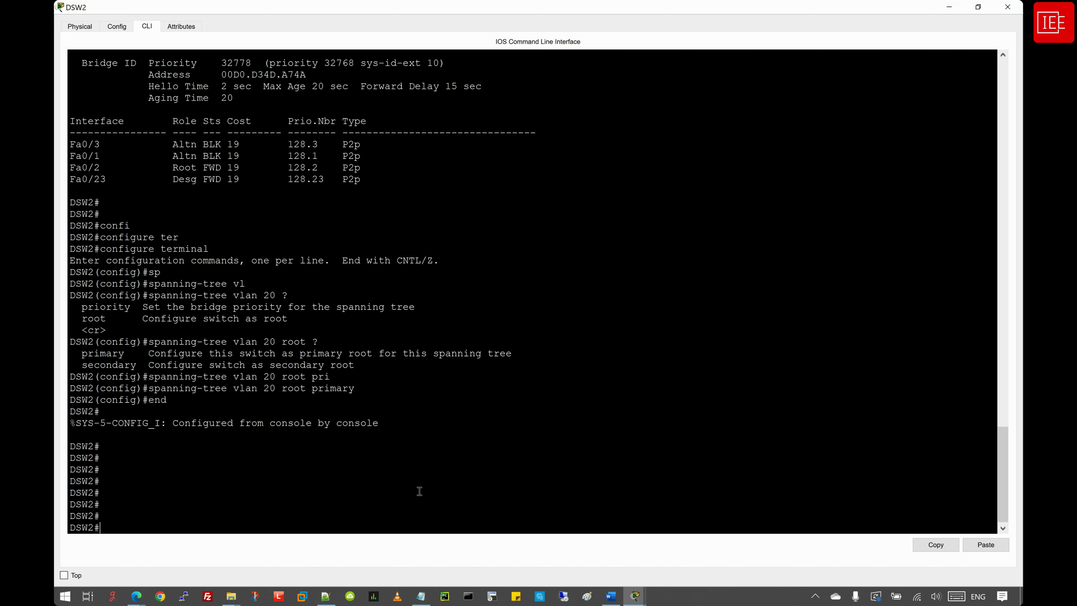
Step: Display the VLAN 20 spanning-tree details on DSW2
key(Return)
key(Return)
text(sh)
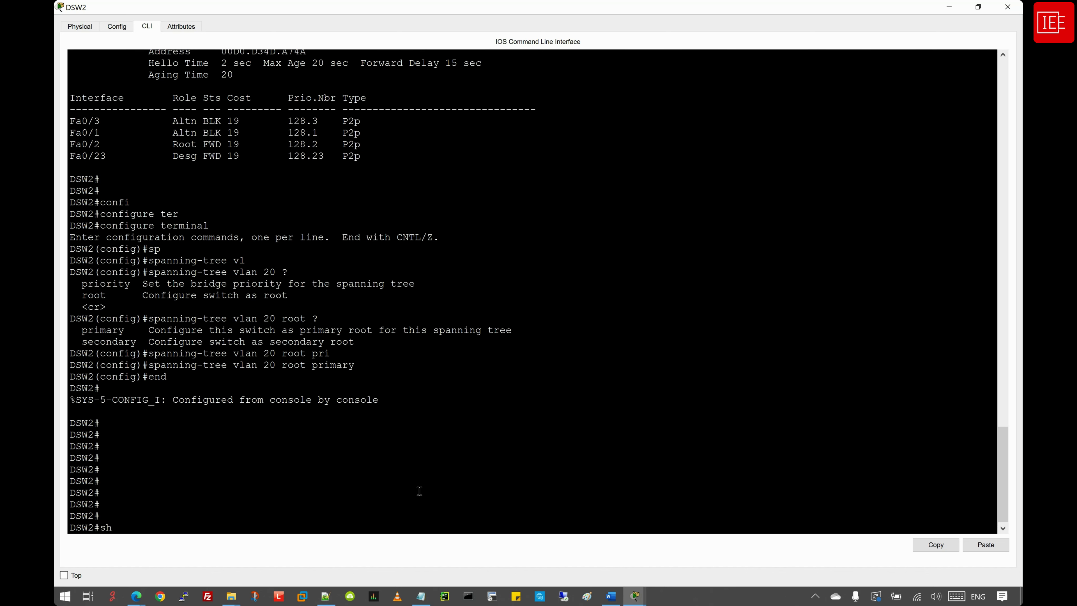
key(Tab)
text(sp)
key(Tab)
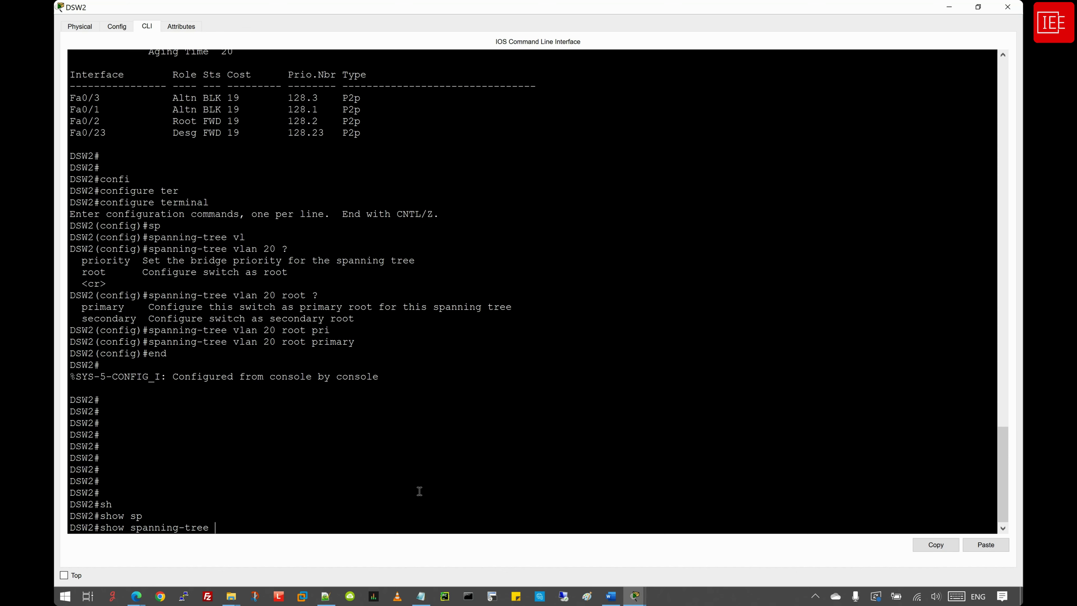
text(vl)
key(Tab)
text(20)
key(Return)
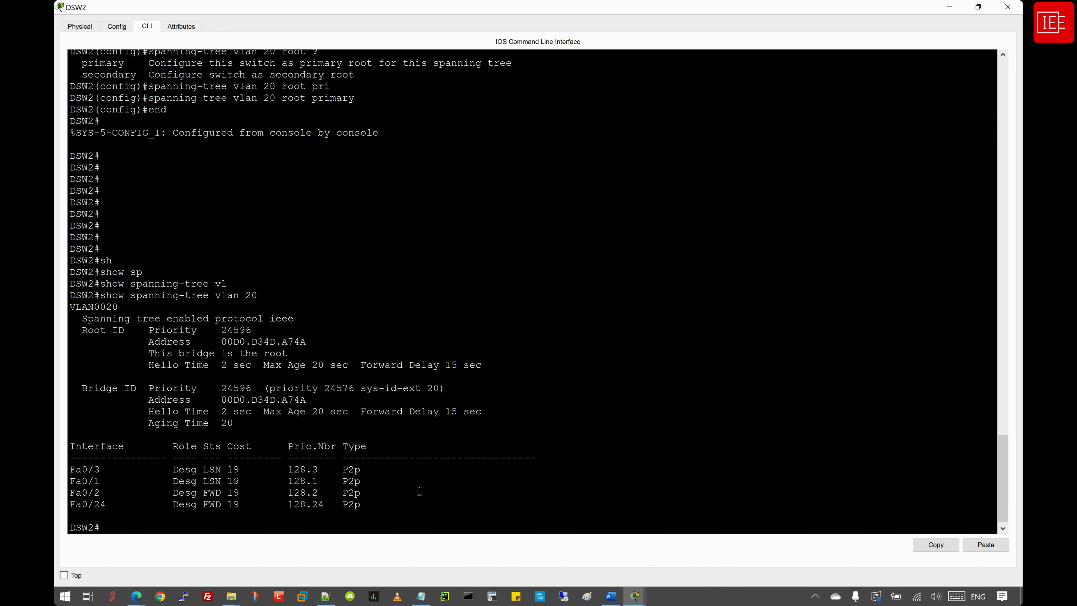
Step: Check DSW2's root bridge status and root priority in the VLAN 20 output
drag(293, 358, 149, 355)
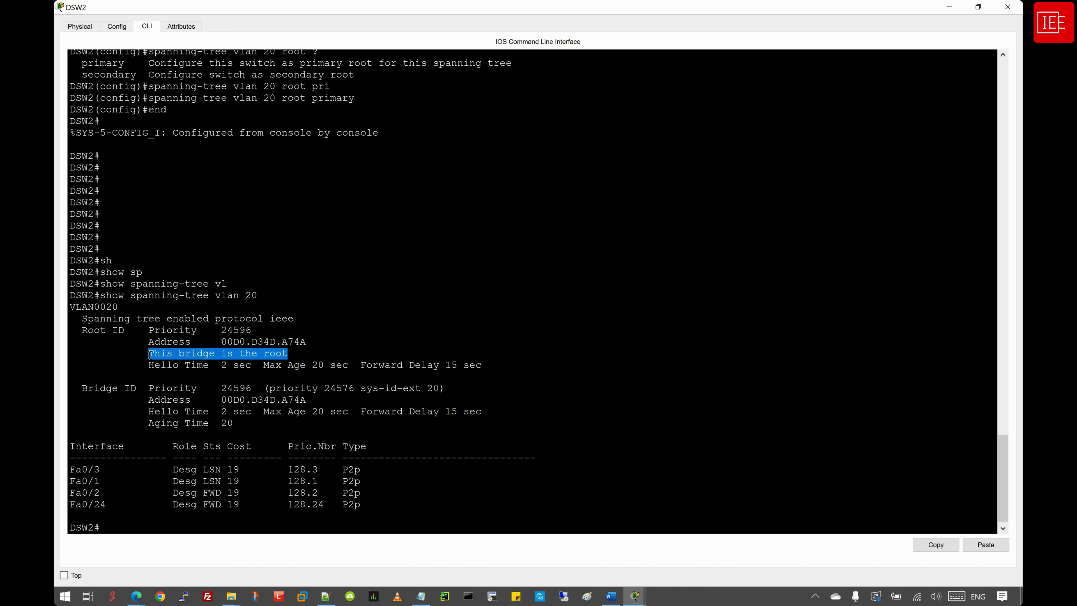
drag(216, 296, 258, 296)
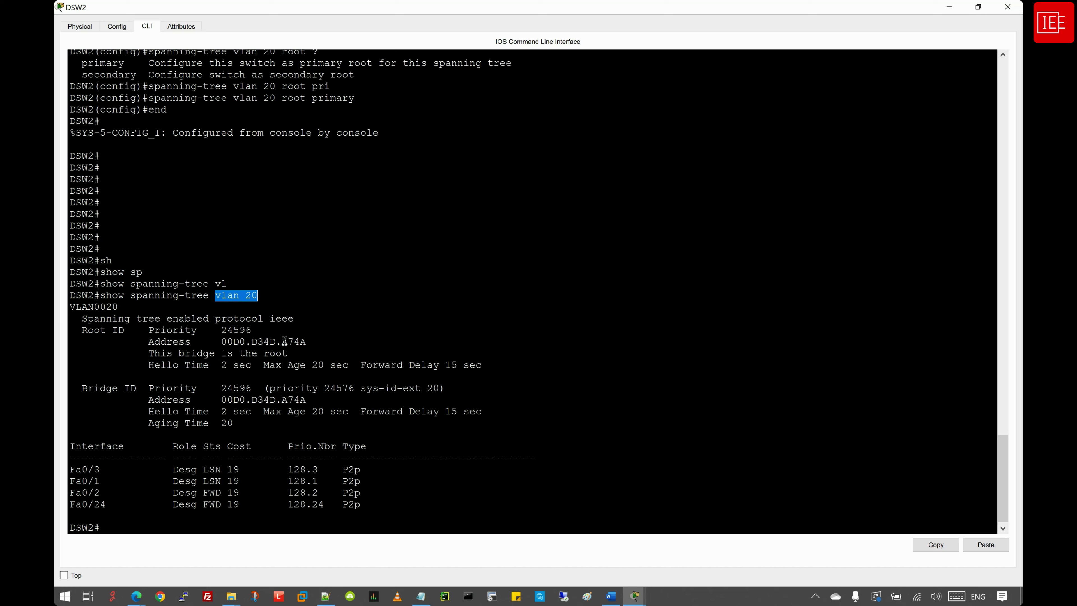
double_click(242, 331)
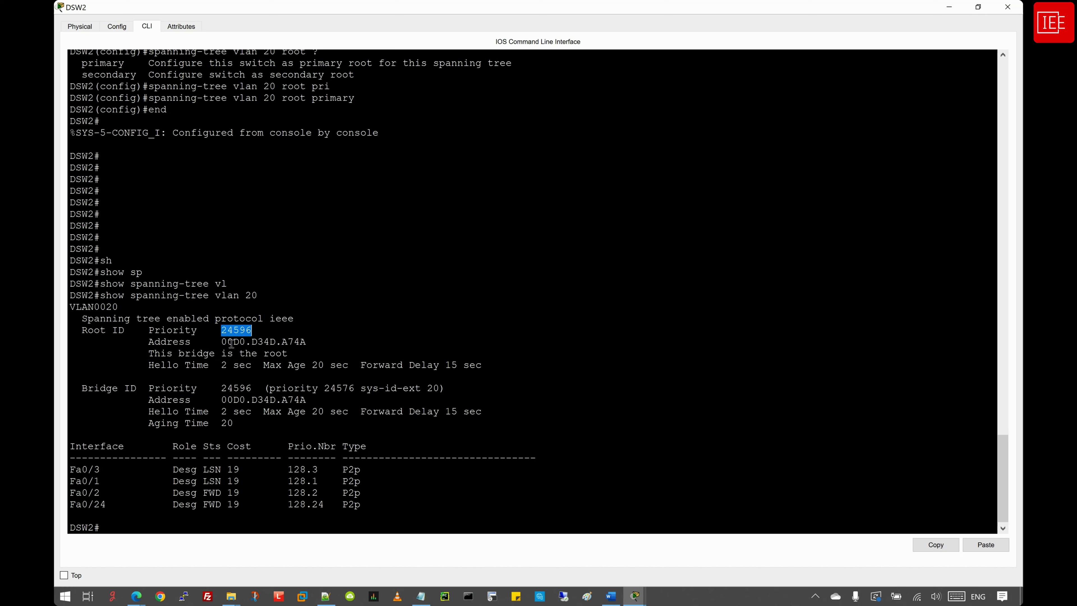
click(253, 332)
Step: Switch to ASW1's console and display the VLAN 20 spanning-tree details again
mouse_move(635, 596)
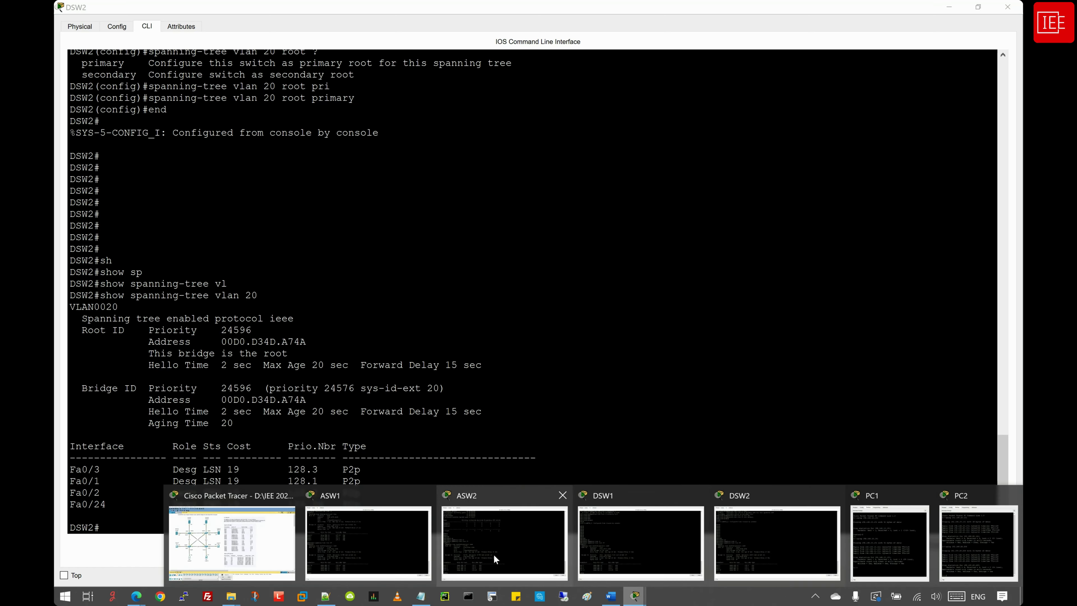
click(338, 457)
key(Return)
key(Return)
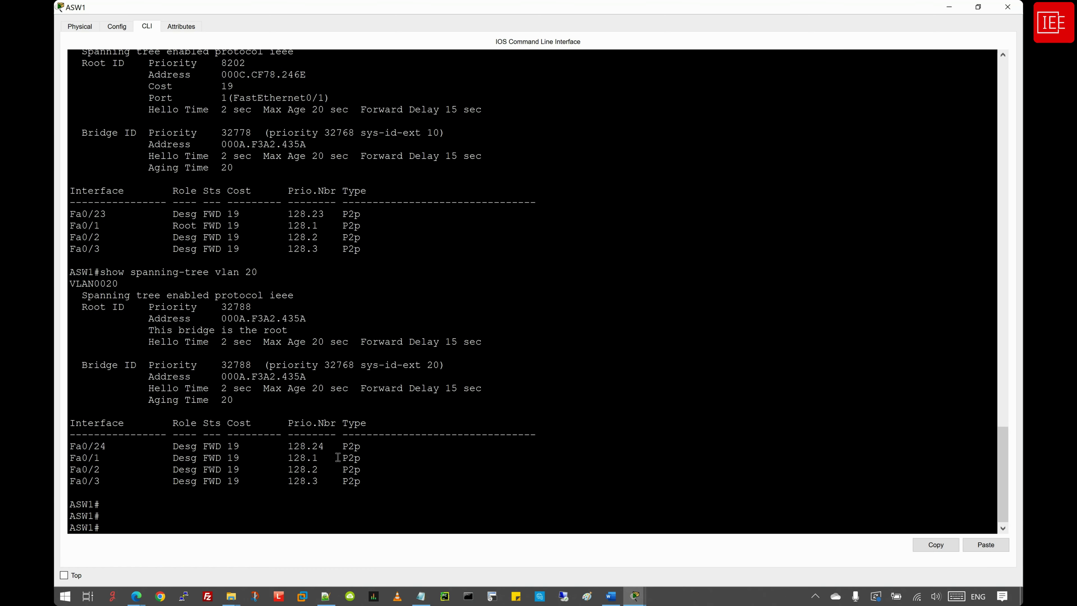
key(Up)
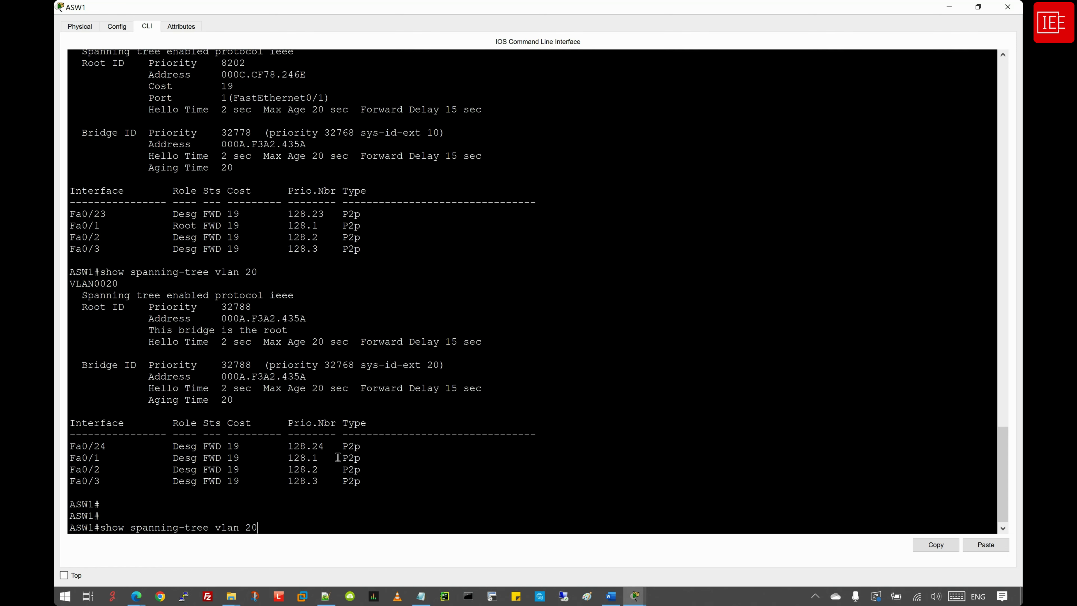
key(Return)
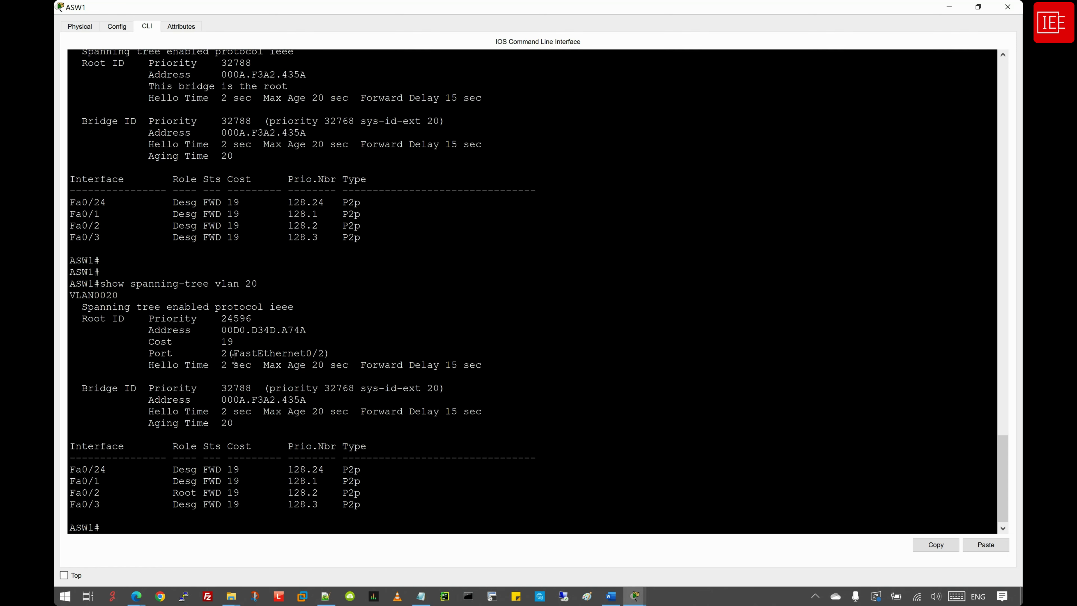
Step: Examine the root bridge's address and priority, the path cost and the root port for VLAN 20 on ASW1
drag(221, 330, 307, 332)
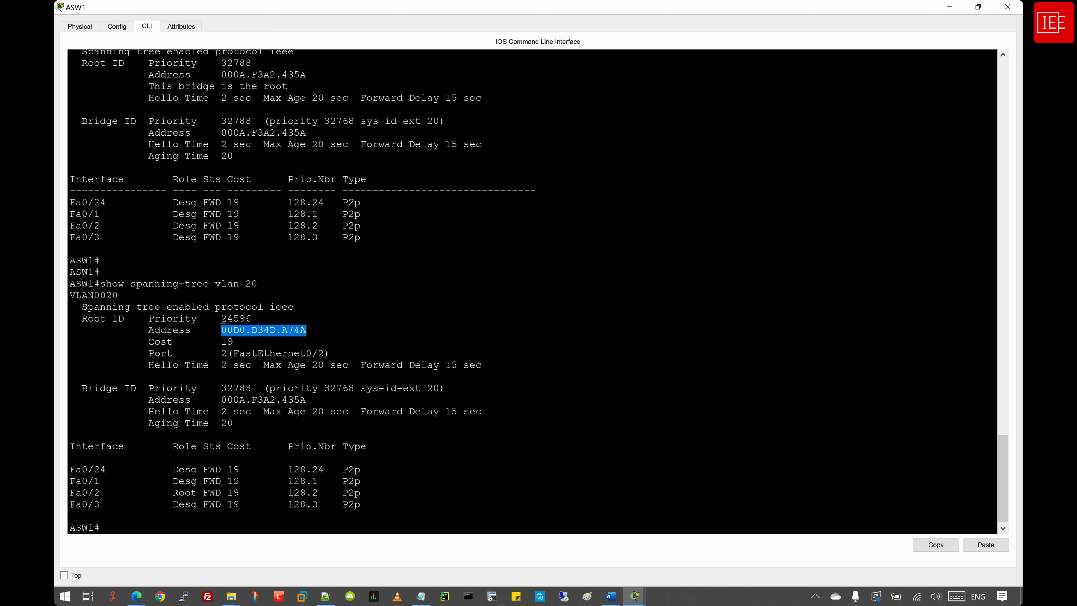
drag(222, 319, 255, 321)
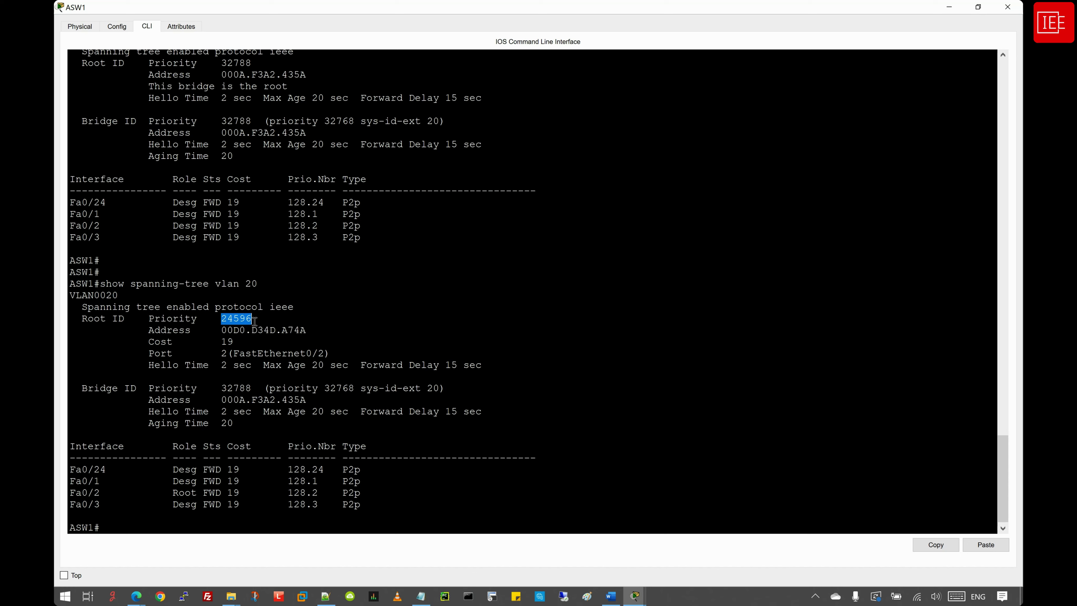
drag(236, 342, 223, 342)
drag(233, 353, 324, 358)
click(331, 356)
Step: Switch to DSW2's console and enter global configuration mode
click(639, 597)
click(754, 560)
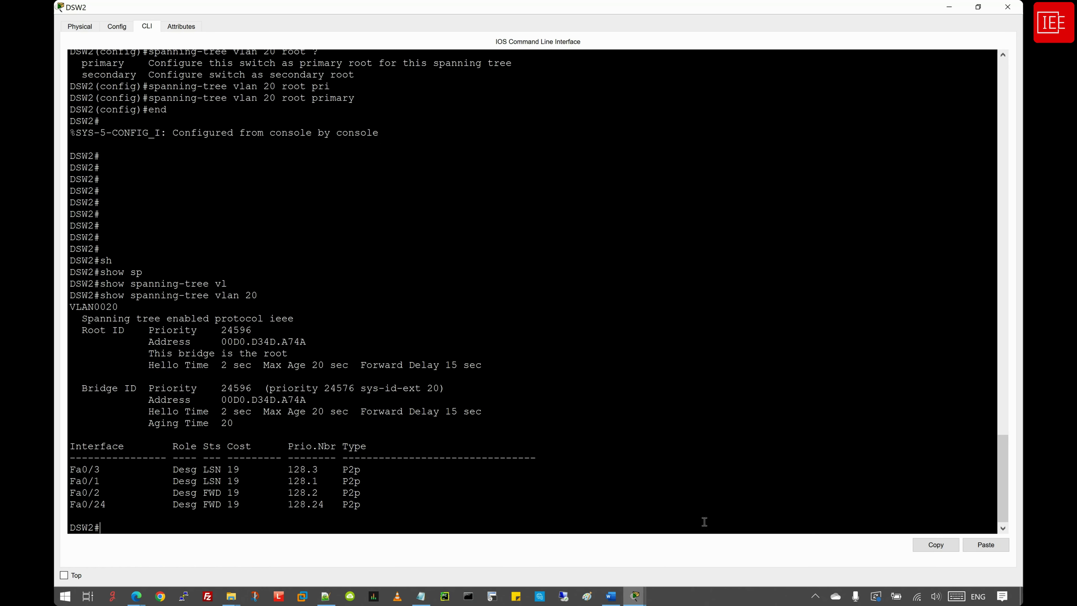
key(Return)
text(confi)
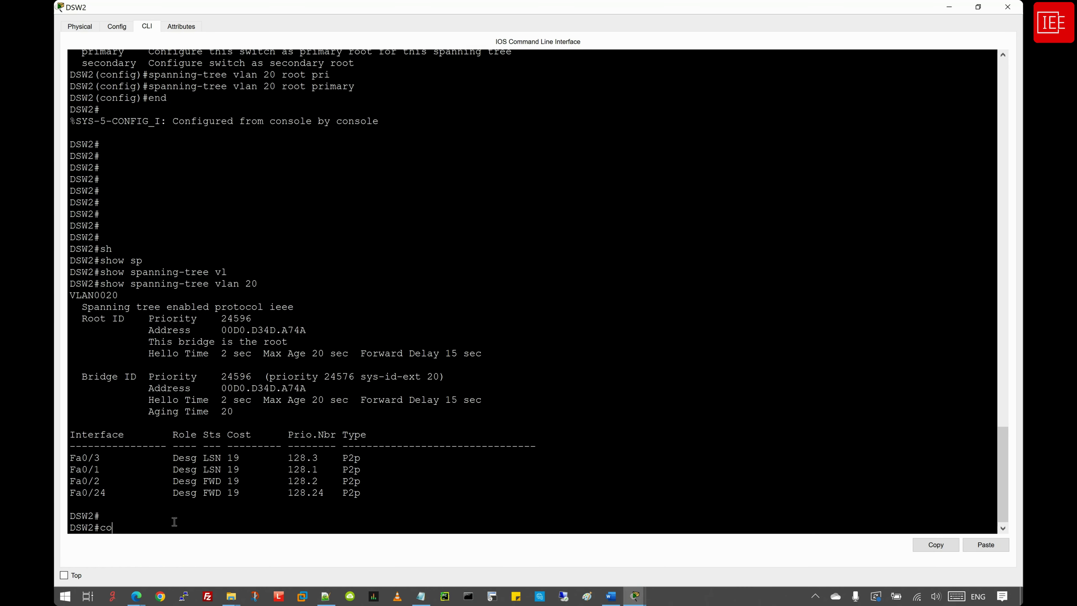
key(Tab)
text(ter)
key(Tab)
key(Return)
key(Return)
key(Return)
key(Return)
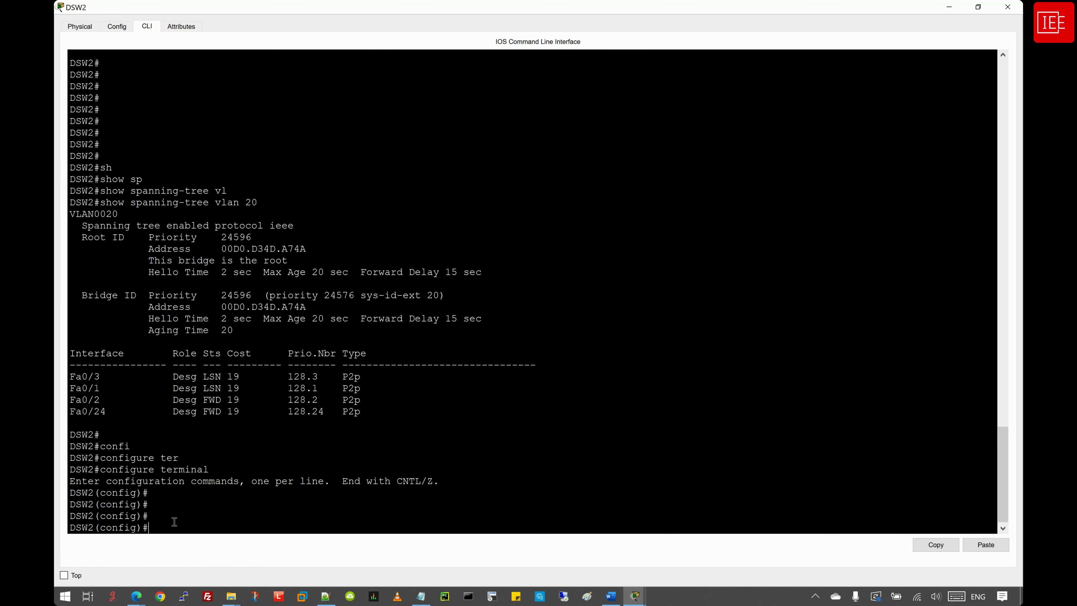
Step: Try to configure DSW2 as the secondary root bridge for VLAN 10 and return to privileged EXEC mode
text(sp)
key(Tab)
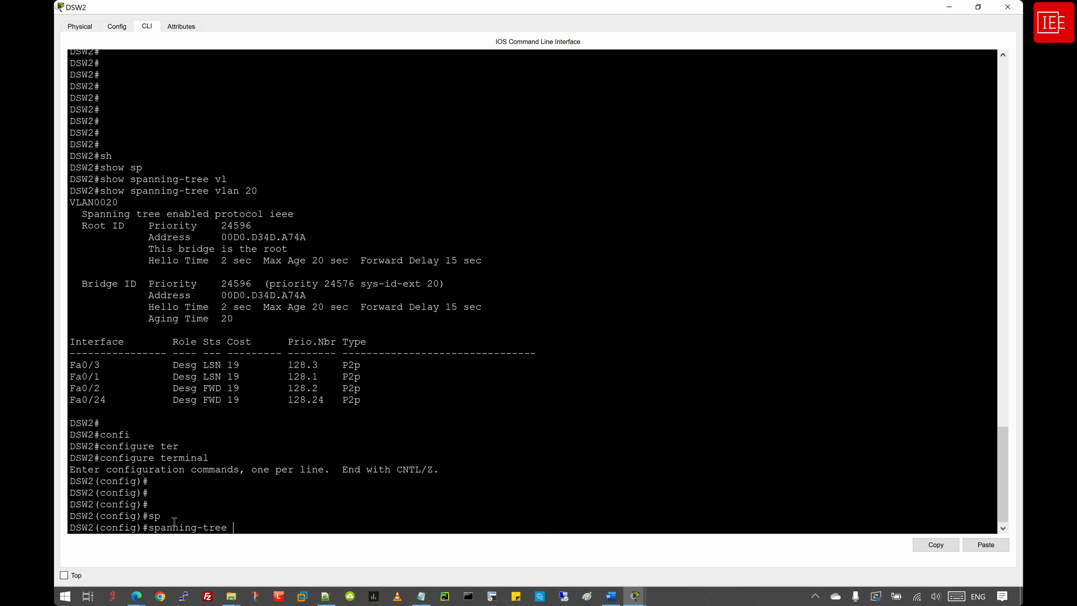
text(vl)
key(Tab)
text(1)
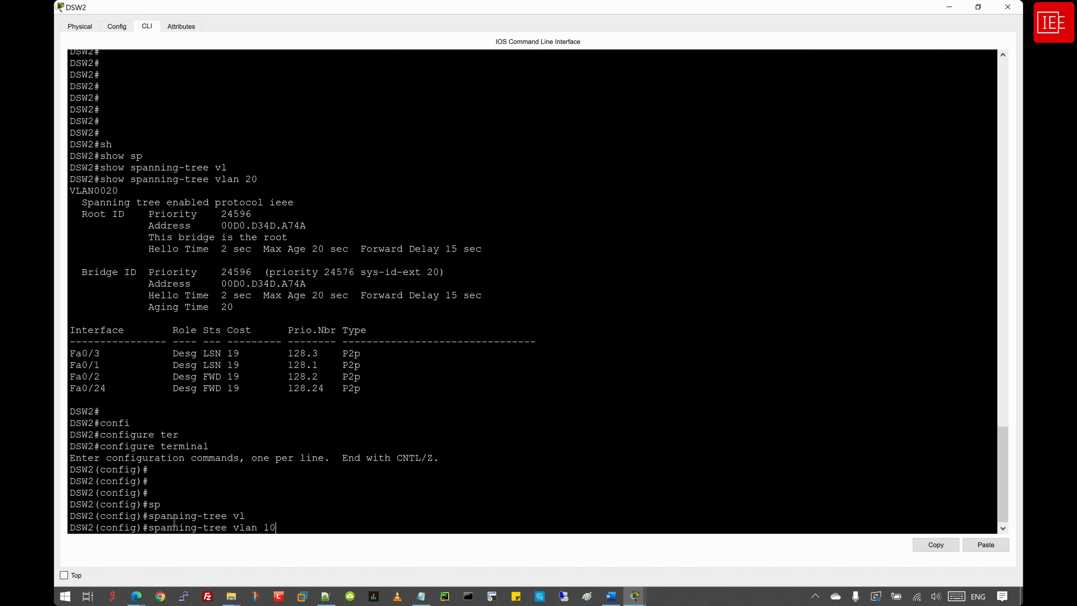
text(0 roo)
key(Tab)
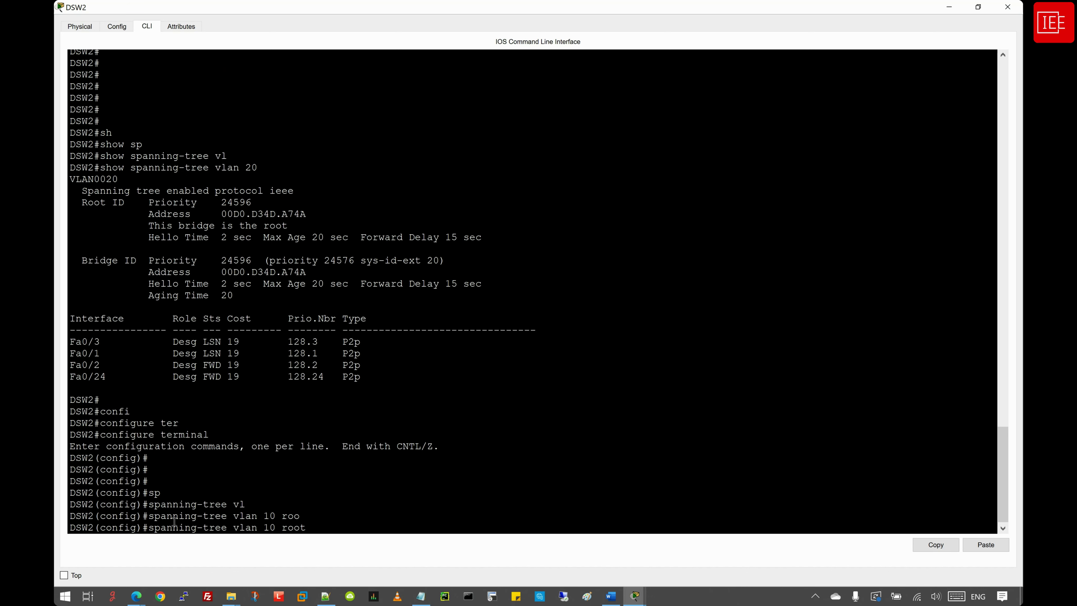
text(sec)
key(Tab)
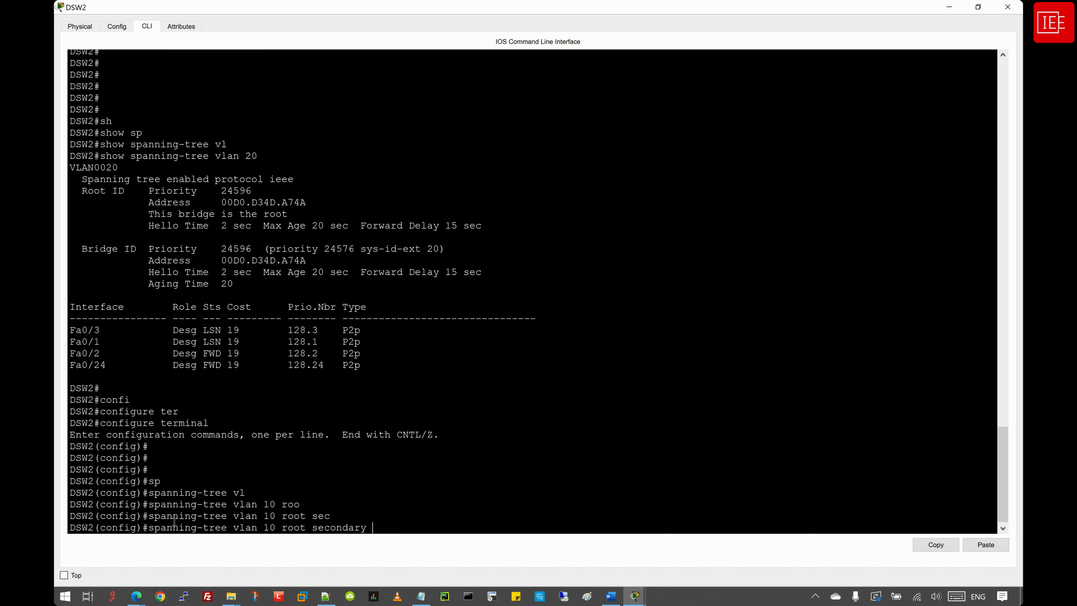
key(ctrl+z)
key(Return)
key(Return)
key(Return)
key(Return)
Step: Display the VLAN 10 spanning-tree details on DSW2
text(sh)
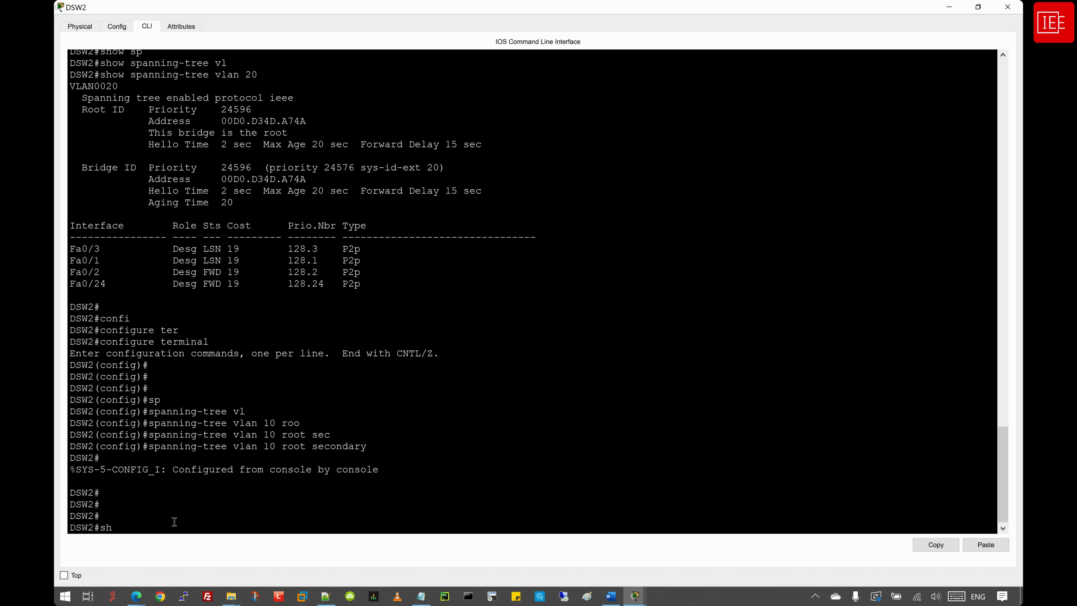
key(Tab)
text(sp)
key(Tab)
text(vl)
key(Tab)
text(10)
key(Return)
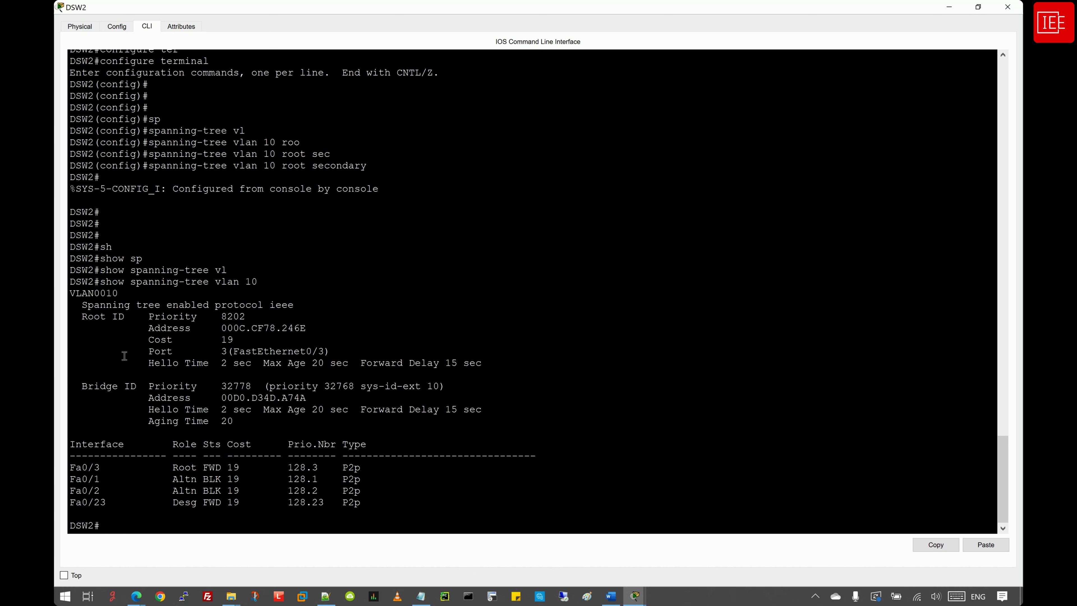
Step: Examine DSW2's own bridge ID and priority for VLAN 10 and compare them with the secondary root command entered
drag(81, 386, 438, 419)
mouse_move(226, 387)
mouse_down()
mouse_move(254, 387)
mouse_move(222, 387)
mouse_up()
drag(379, 167, 148, 167)
drag(221, 387, 251, 388)
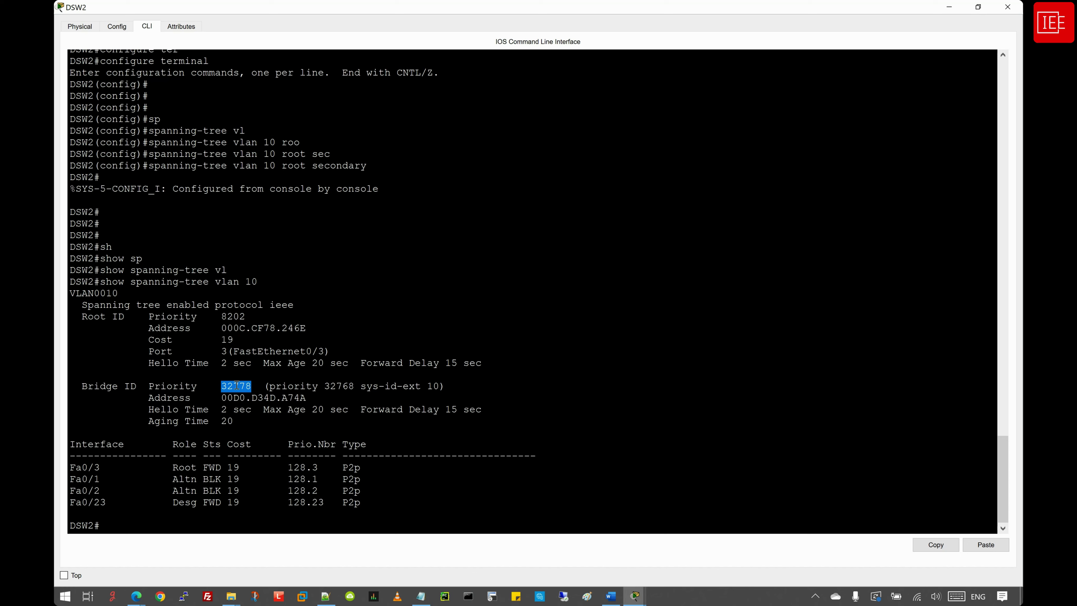
click(177, 527)
drag(83, 386, 380, 420)
click(225, 386)
double_click(225, 386)
drag(366, 169, 148, 164)
Step: Enter global configuration mode on DSW2 again
click(229, 532)
text(confi)
key(Tab)
text(ter)
key(Tab)
key(Return)
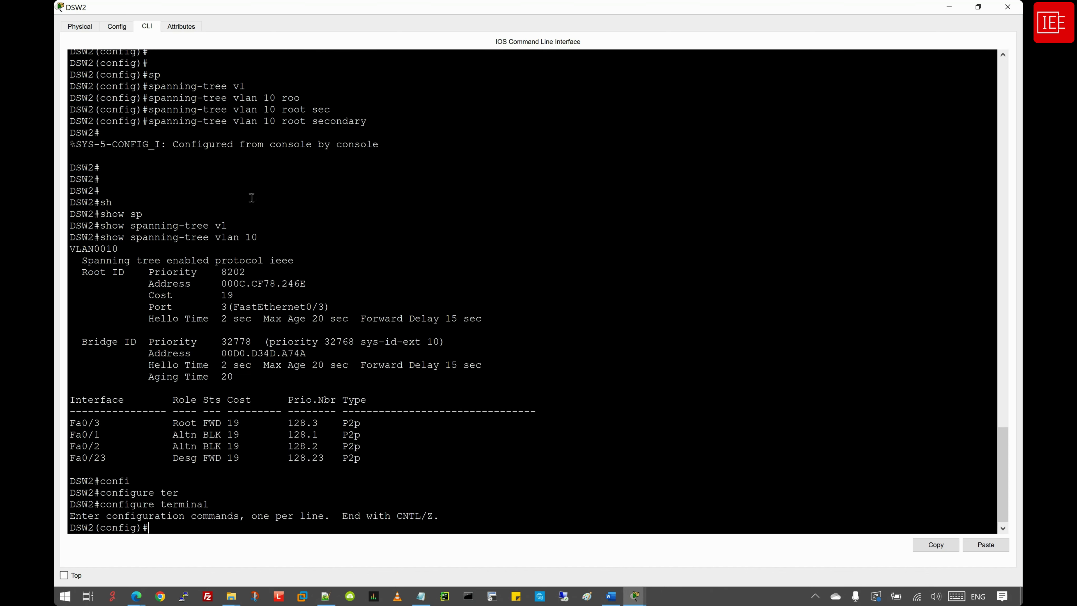
Step: Reuse the earlier command to make DSW2 the secondary root bridge for VLAN 10, and return to privileged EXEC mode
drag(149, 121, 373, 122)
key(ctrl+c)
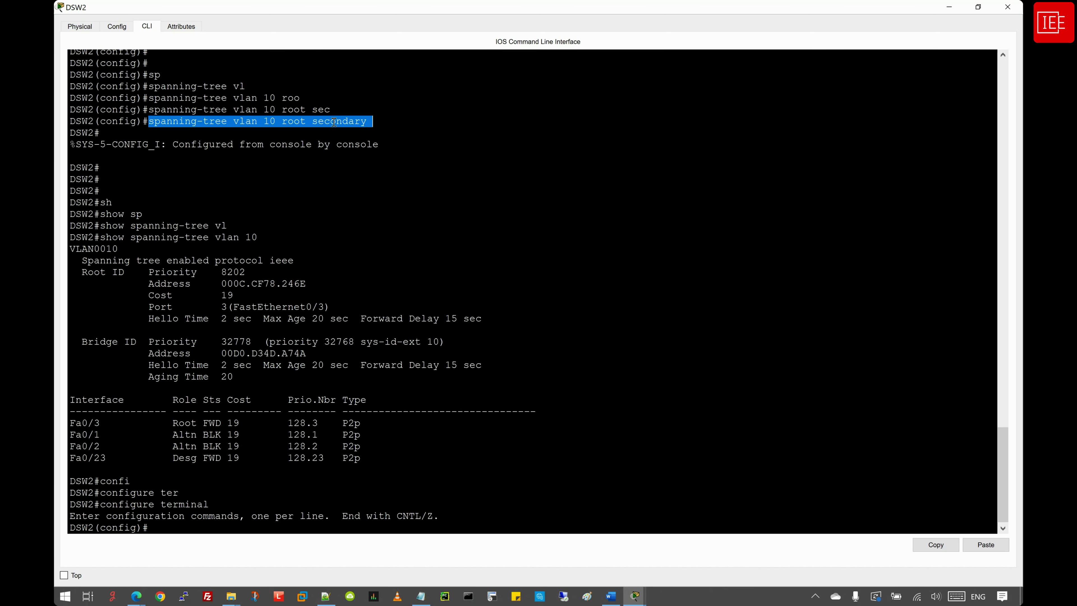
right_click(335, 122)
click(350, 135)
right_click(323, 339)
click(347, 362)
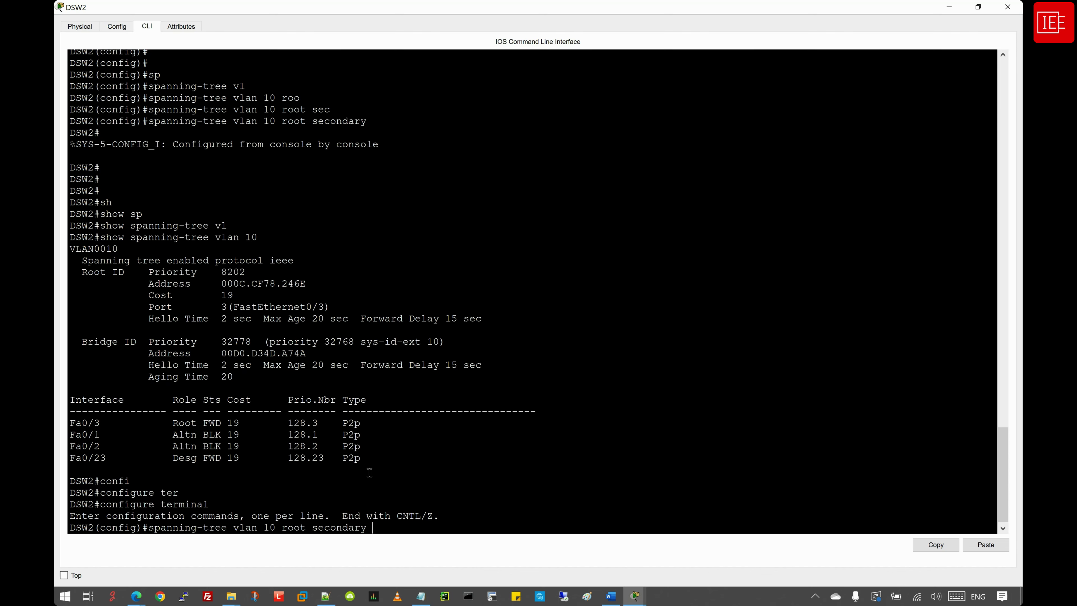
key(Return)
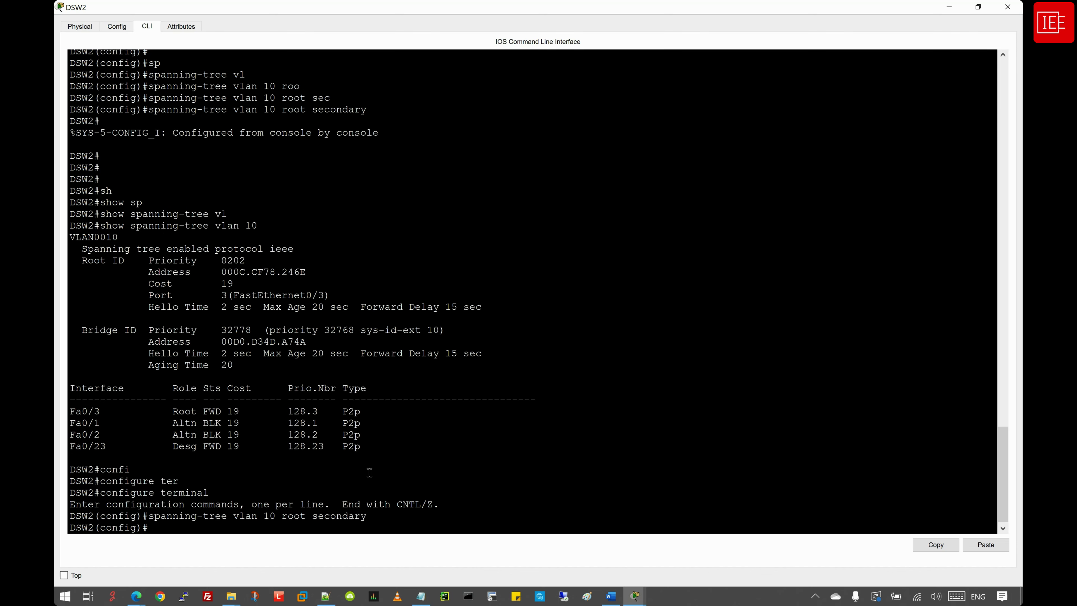
key(Return)
text(end)
key(Return)
key(Return)
key(Return)
key(Return)
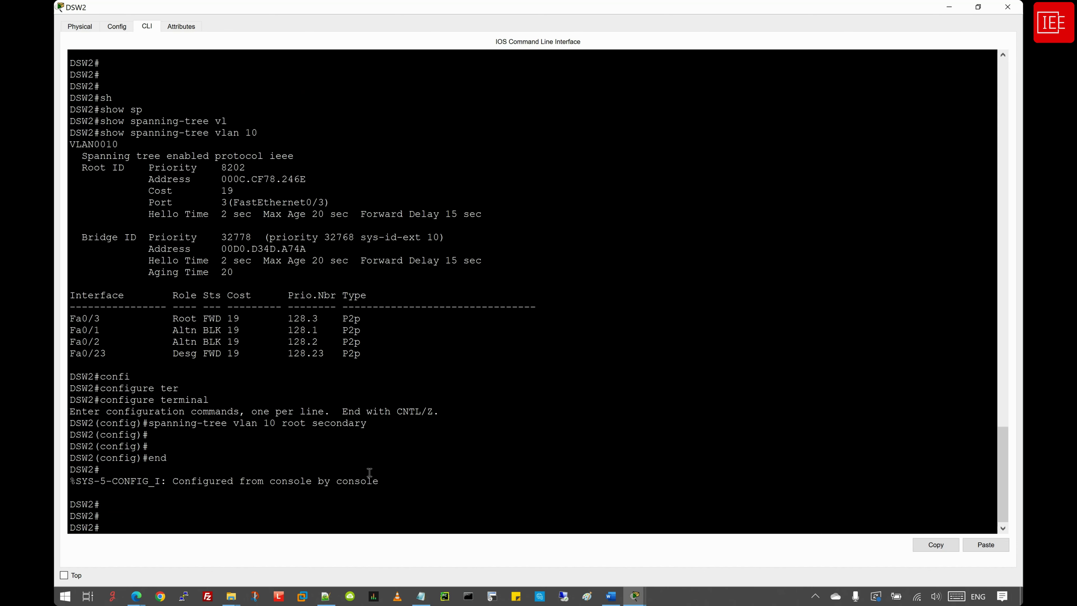
Step: Redisplay DSW2's VLAN 10 spanning-tree details and compare its bridge priority with the root's priority
key(Up)
key(Up)
key(Down)
key(Up)
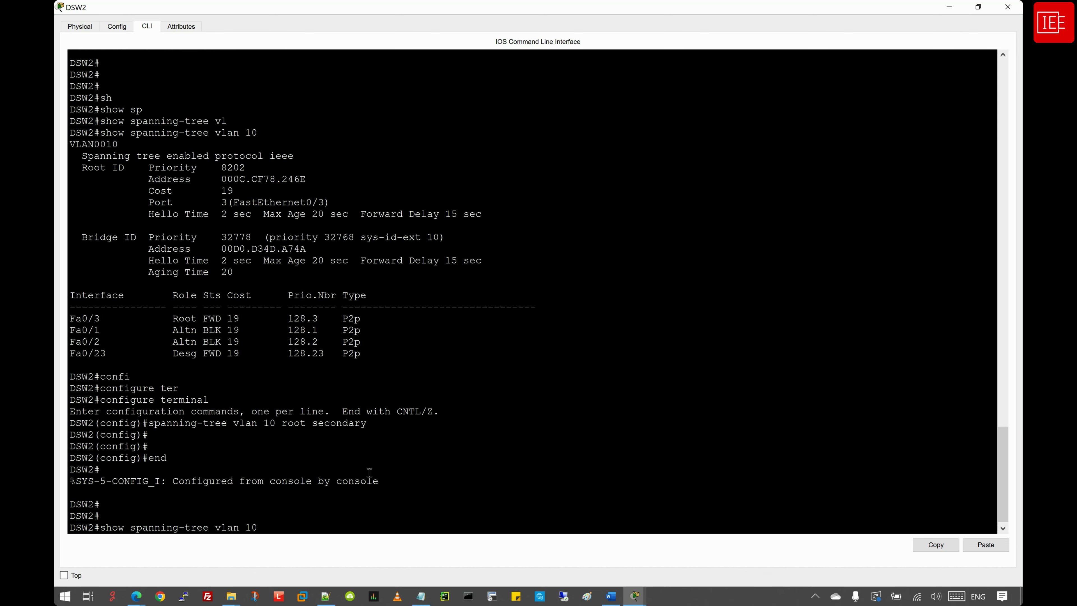
key(Return)
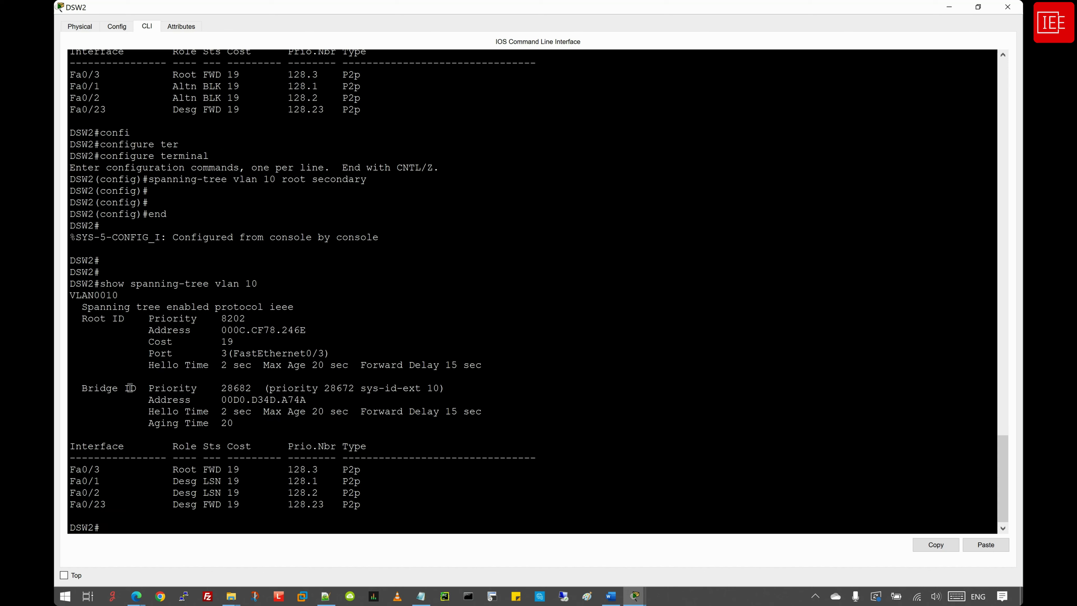
double_click(224, 389)
click(255, 390)
double_click(224, 389)
double_click(243, 319)
drag(234, 424, 72, 390)
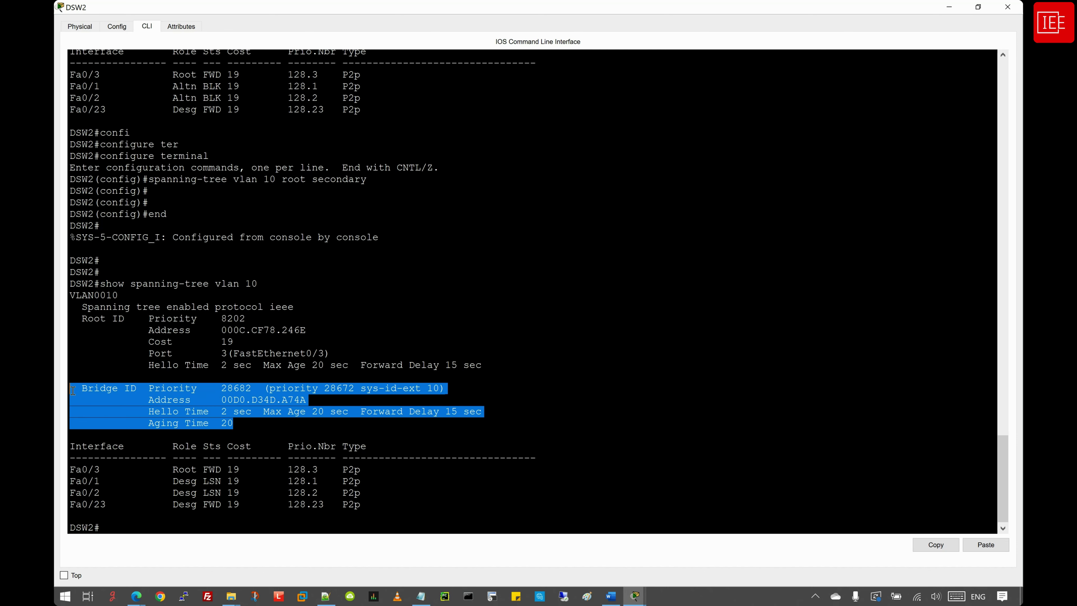
click(104, 526)
Step: Switch to ASW1's console, display the VLAN 10 spanning-tree details and check its bridge priority
click(635, 596)
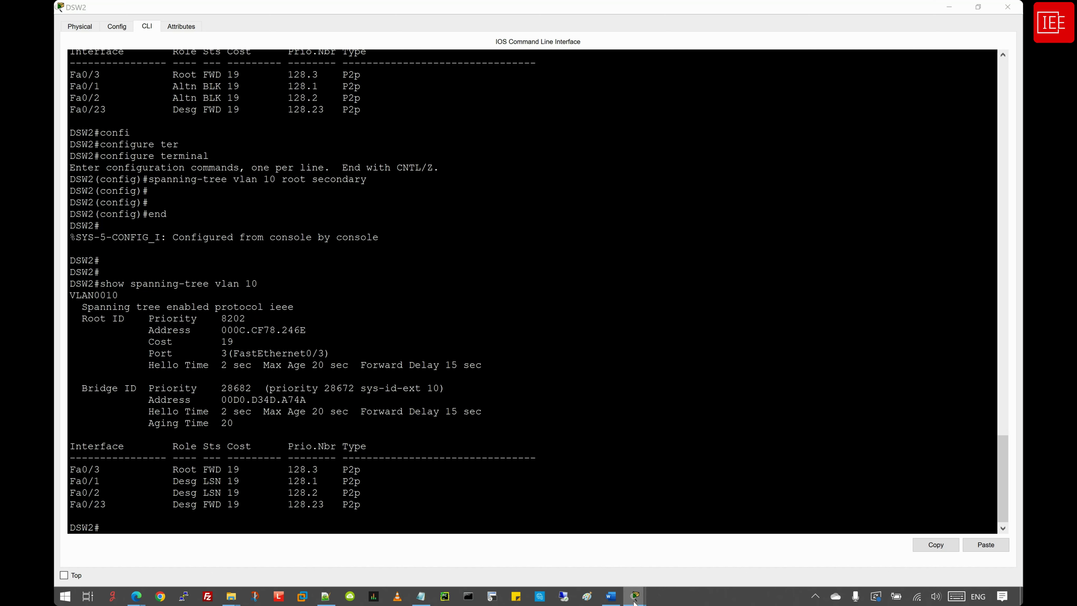
click(356, 540)
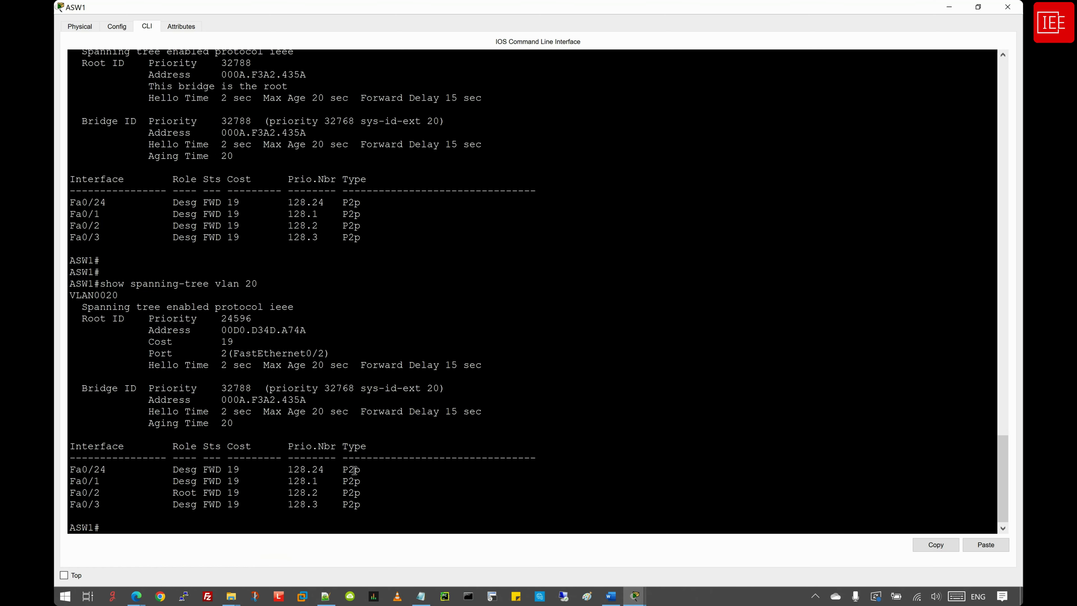
key(Return)
key(Return)
text(sh)
key(Tab)
text(sp)
key(Tab)
text(vl)
key(Tab)
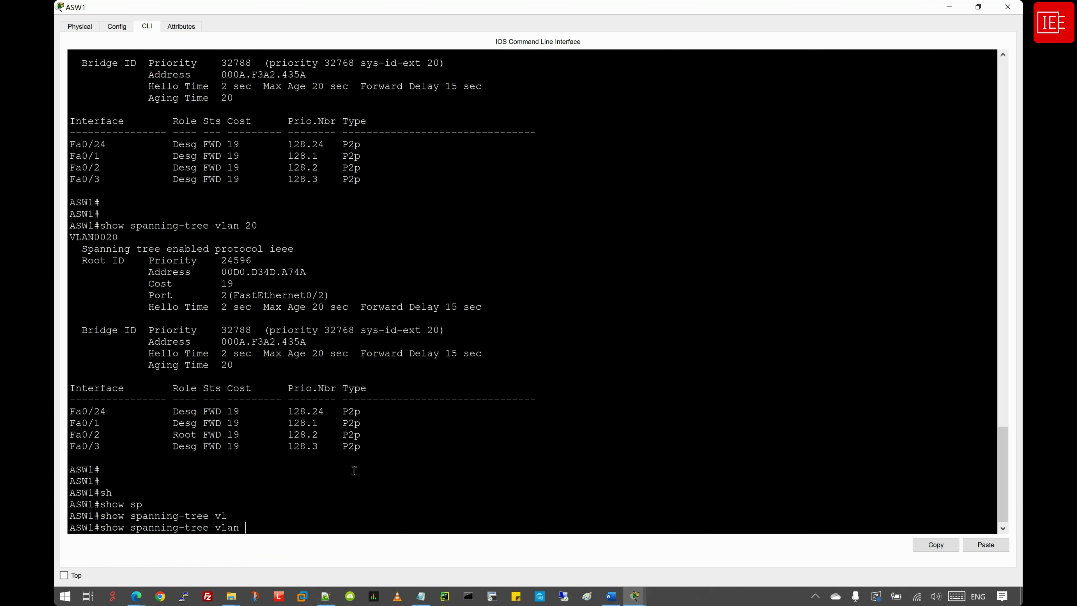
text(10)
key(Return)
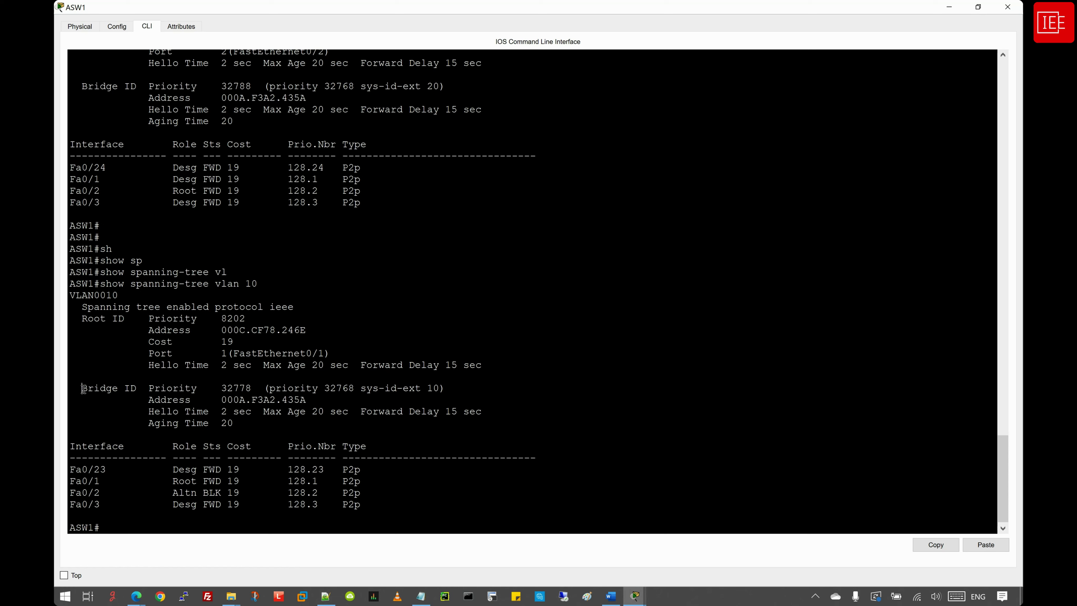
drag(82, 388, 251, 389)
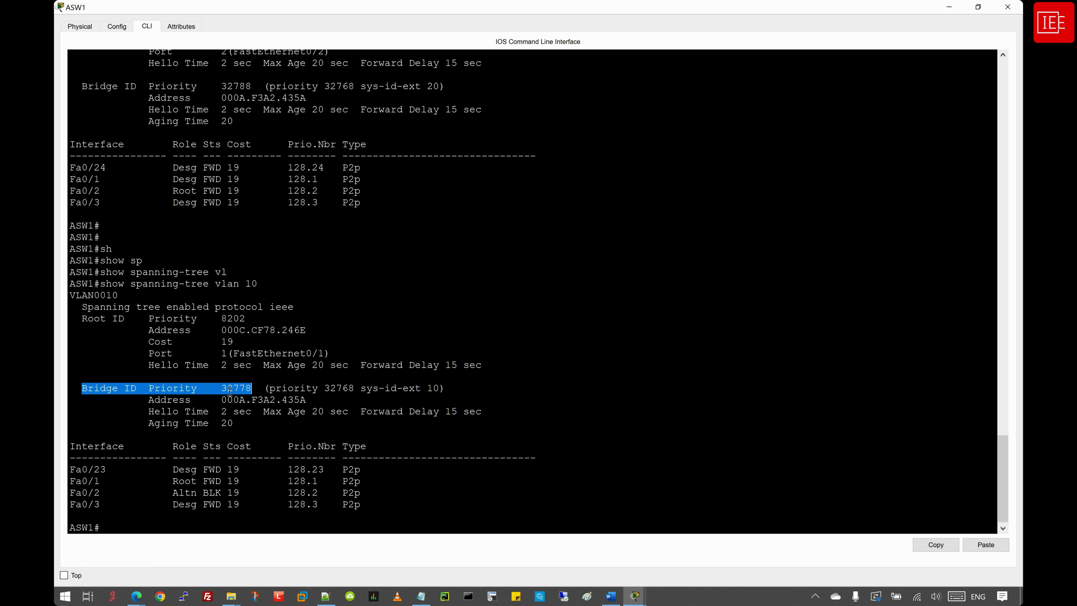
Step: Compare ASW1's VLAN 10 bridge priority with the one shown on DSW2's console
double_click(238, 388)
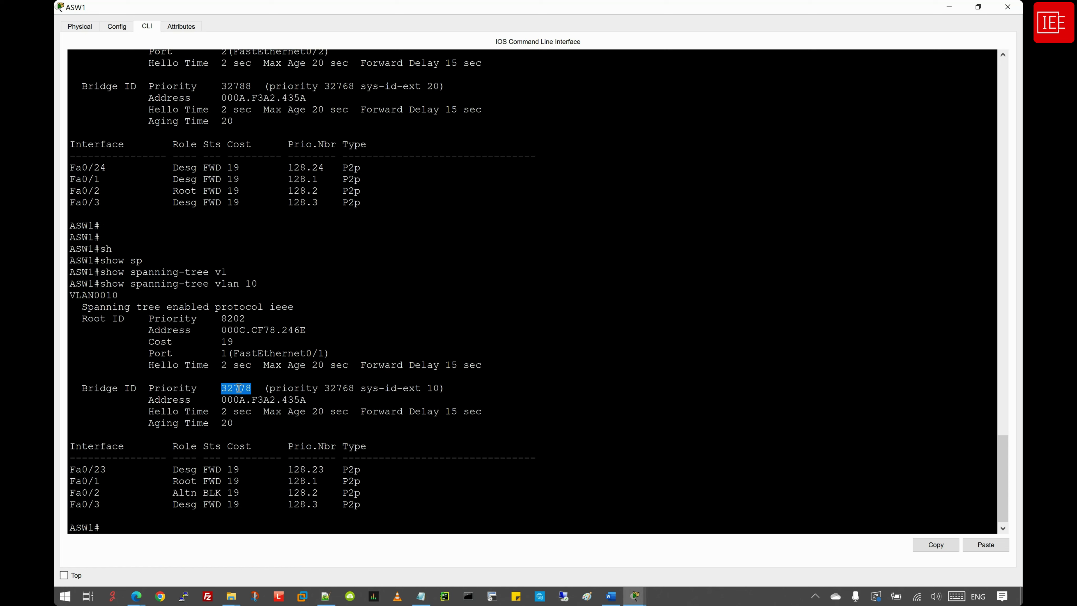
mouse_move(635, 596)
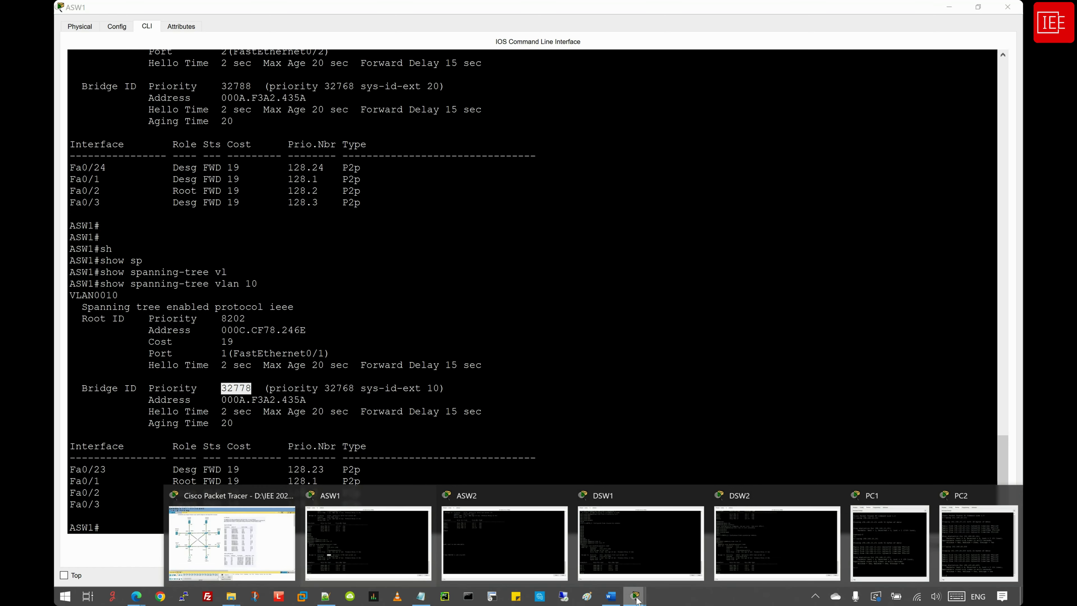
click(674, 551)
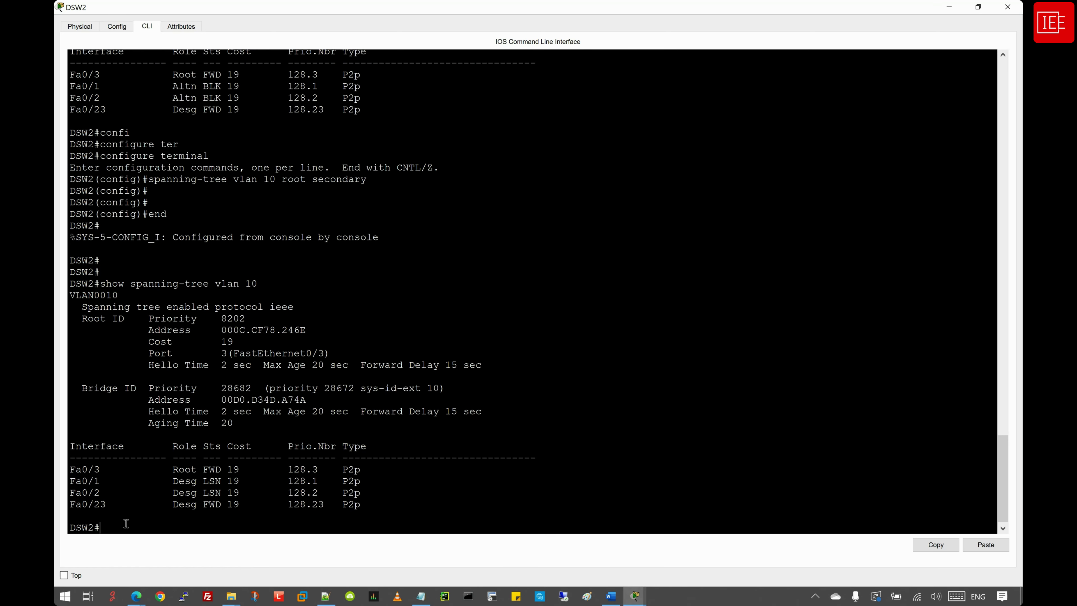
drag(70, 384, 240, 401)
double_click(248, 388)
click(119, 527)
Step: Switch to DSW1's console and display the spanning-tree details for VLAN 20
click(635, 596)
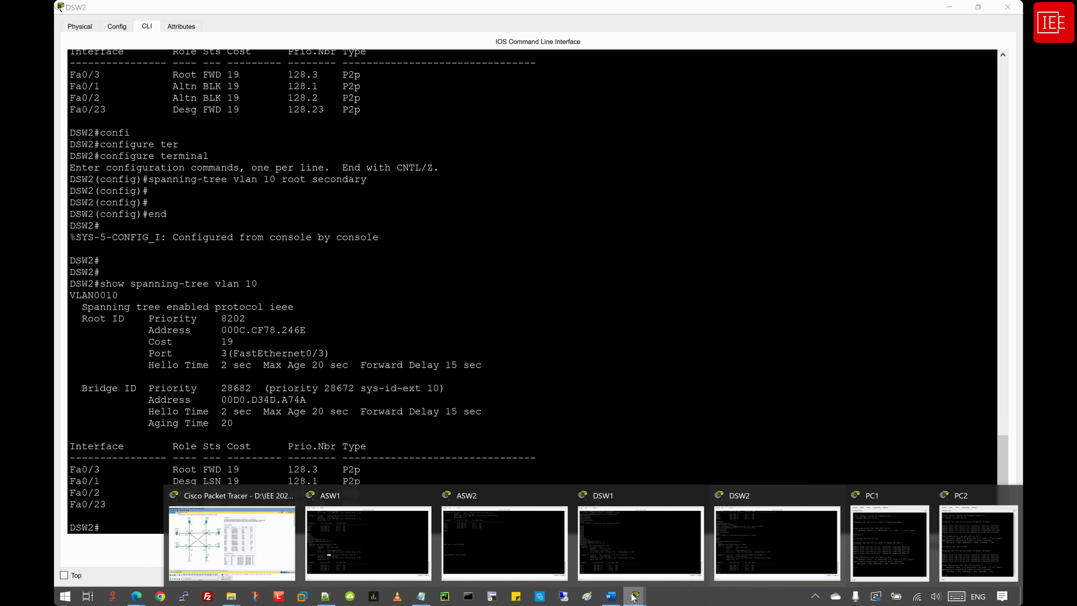
click(661, 539)
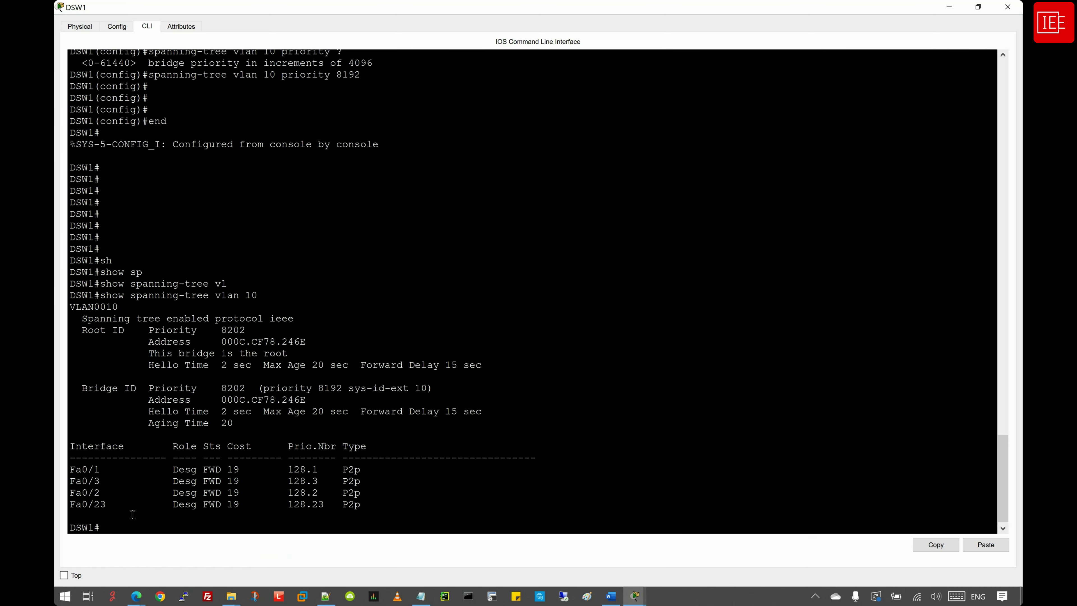
key(Return)
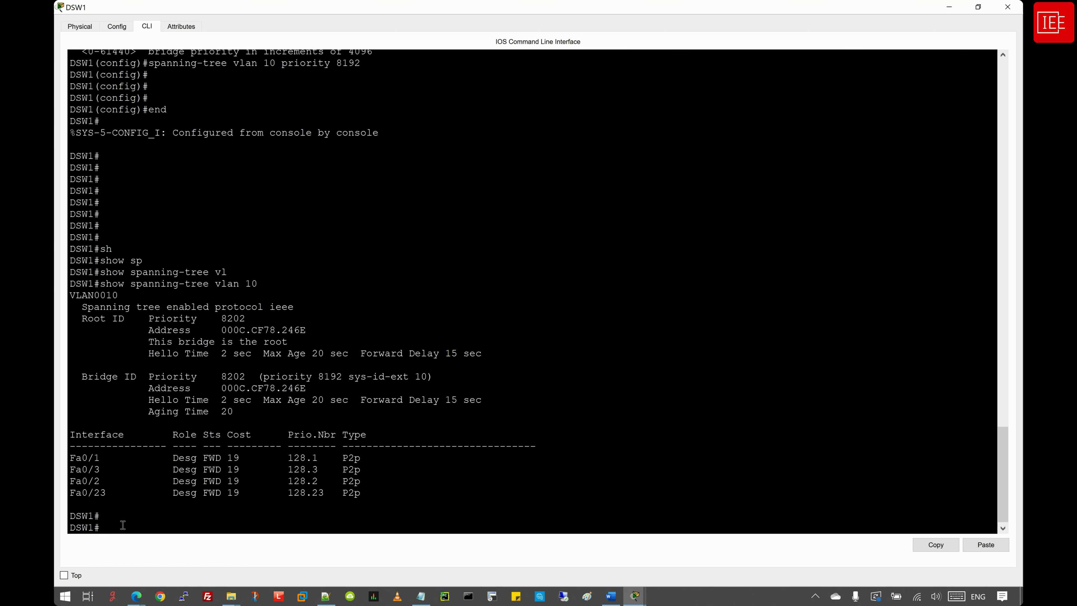
text(sh)
key(Tab)
text(sp)
key(Tab)
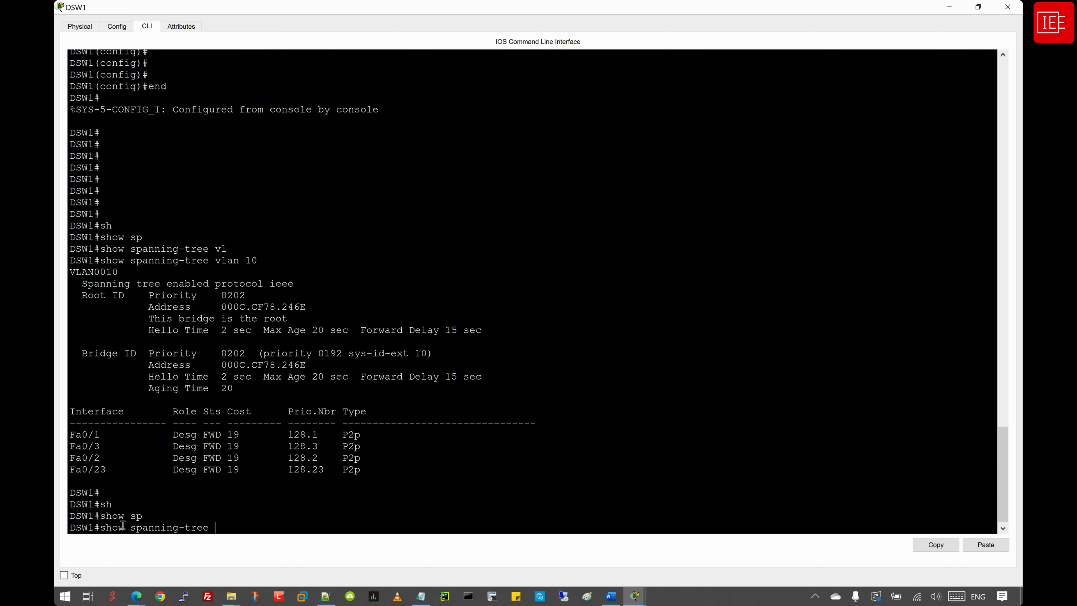
text(vl)
key(Tab)
text(20)
key(Return)
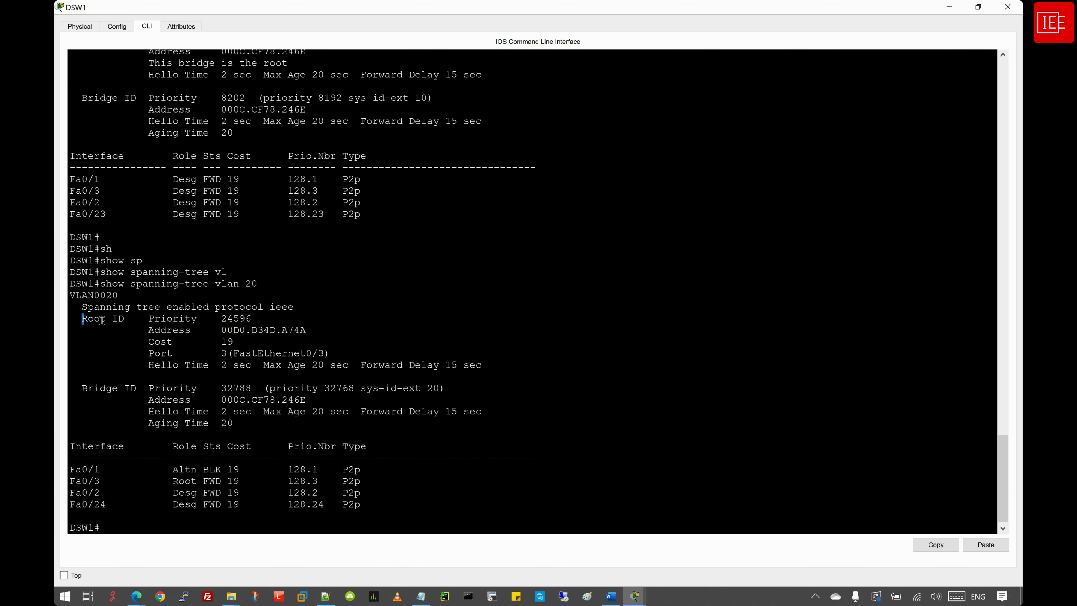
Step: Compare the root priority with DSW1's own bridge priority in the VLAN 20 output
drag(80, 319, 293, 321)
click(252, 321)
drag(251, 284, 257, 284)
drag(222, 389, 252, 389)
Step: Enter global configuration mode on DSW1
click(138, 510)
text(confi)
key(Tab)
text(ter)
key(Tab)
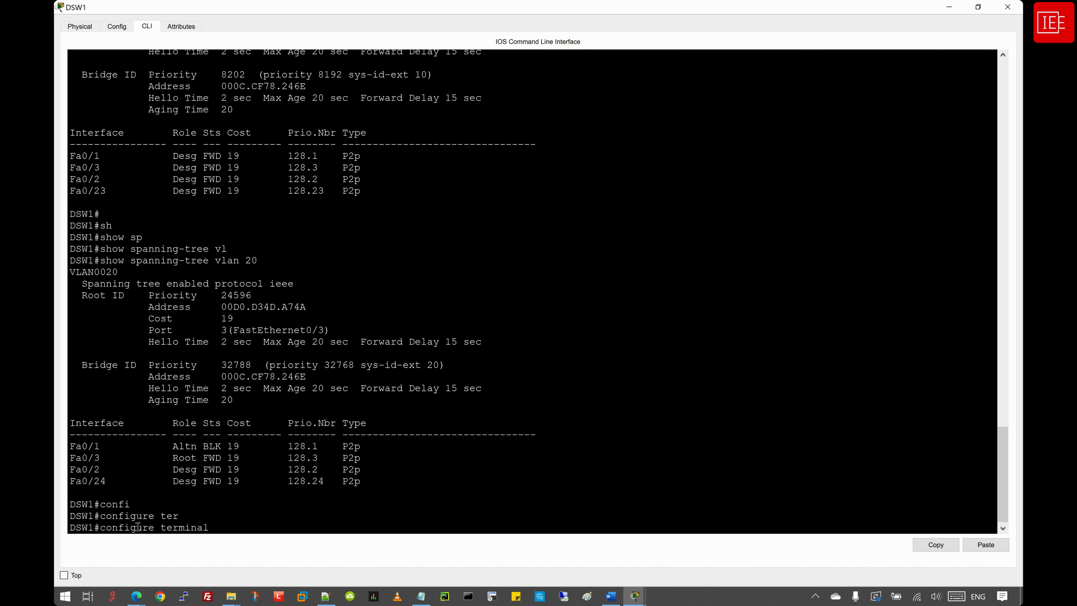
key(Return)
Step: Make DSW1 the secondary root bridge for VLAN 20 with the spanning-tree vlan 20 root secondary command
text(sp)
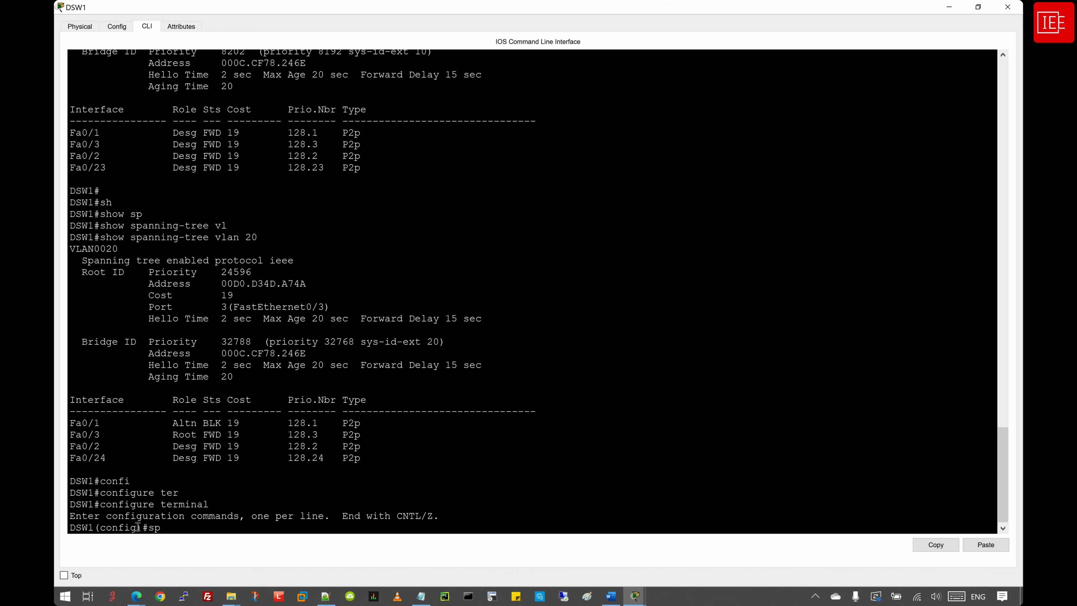
key(Tab)
text(vl)
key(Tab)
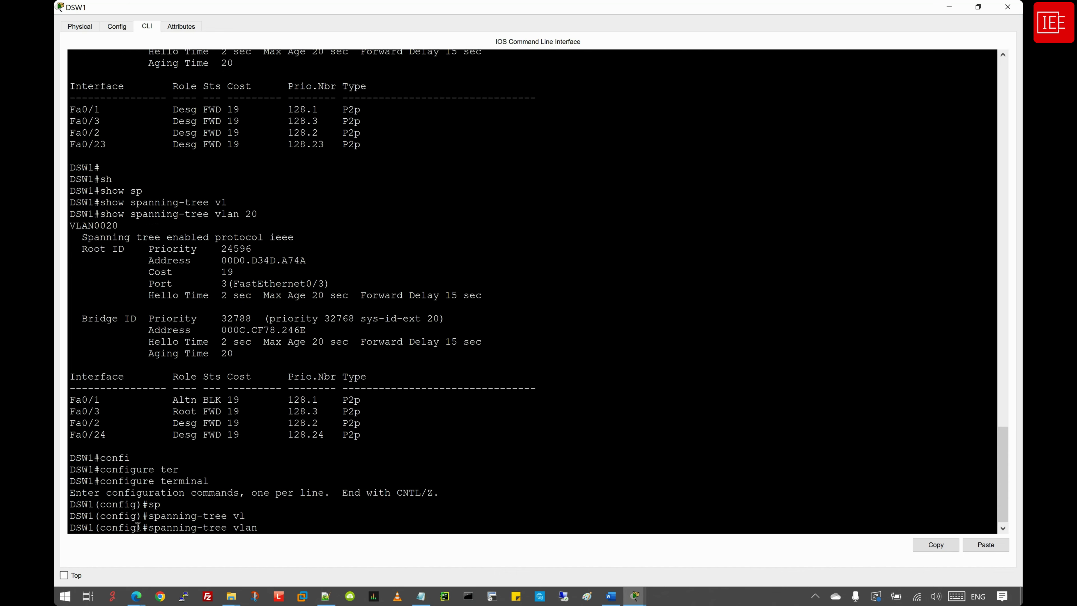
text(20 roo)
key(Tab)
text(sec)
key(Tab)
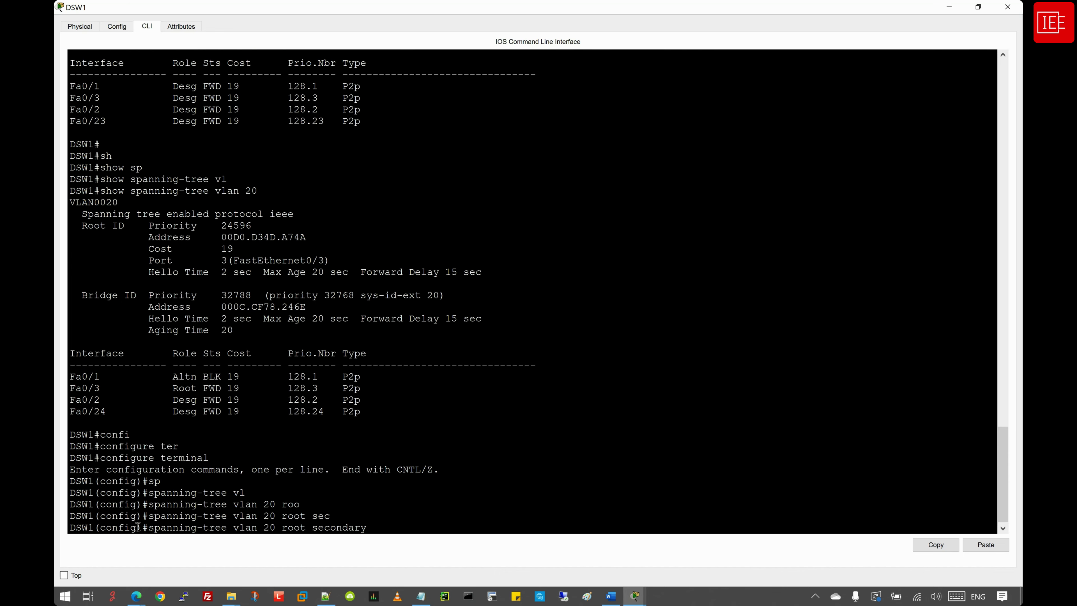
key(Return)
Step: Leave configuration mode on DSW1 and return to privileged EXEC mode
key(Return)
key(Return)
key(Return)
text(end)
key(Return)
key(Return)
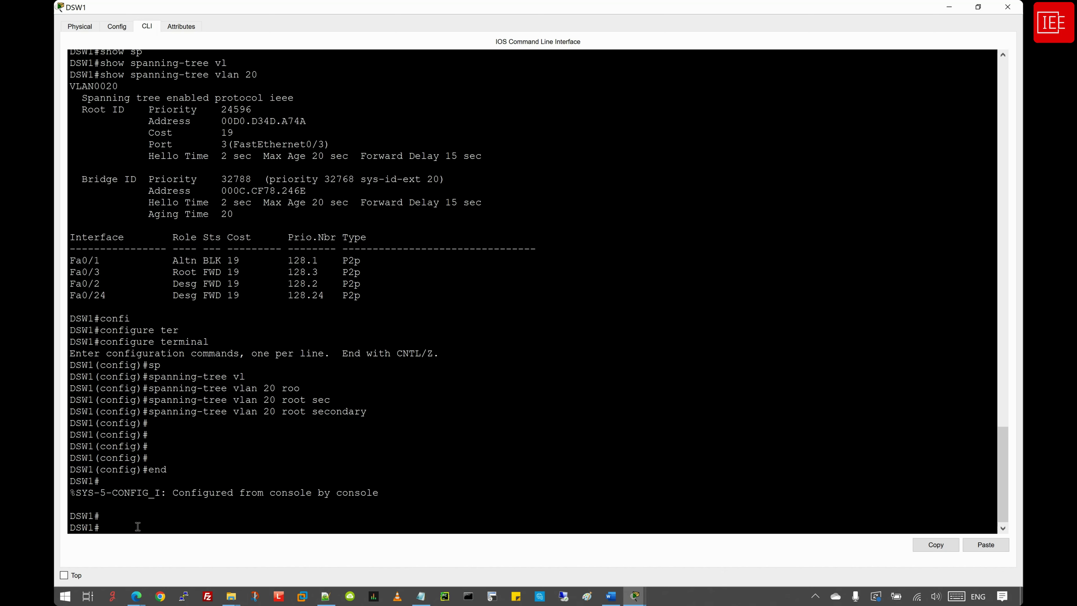
Step: Redisplay DSW1's VLAN 20 spanning-tree details and compare its bridge priority with the root's priority
key(Up)
key(Up)
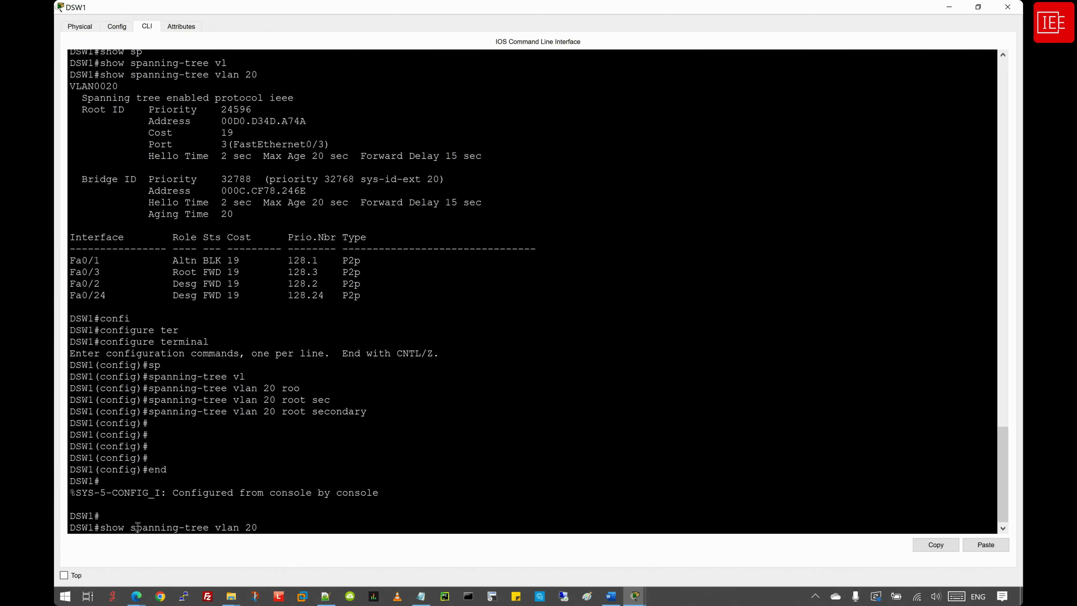
key(Return)
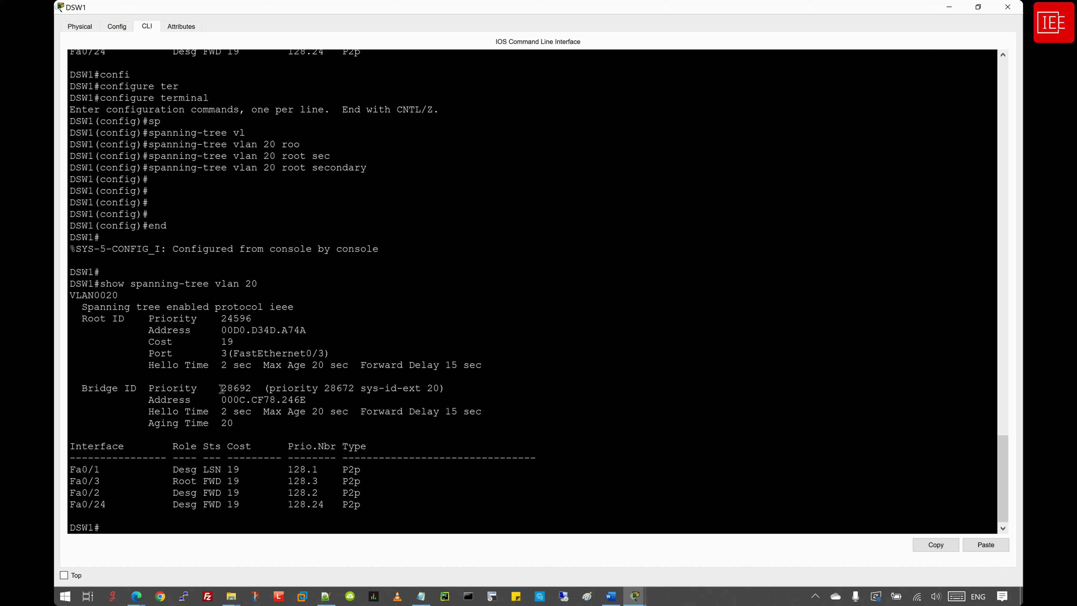
drag(221, 389, 250, 388)
drag(221, 319, 257, 319)
double_click(241, 389)
Step: Switch to ASW1's console, redisplay the VLAN 10 spanning-tree details and check its bridge priority
click(635, 596)
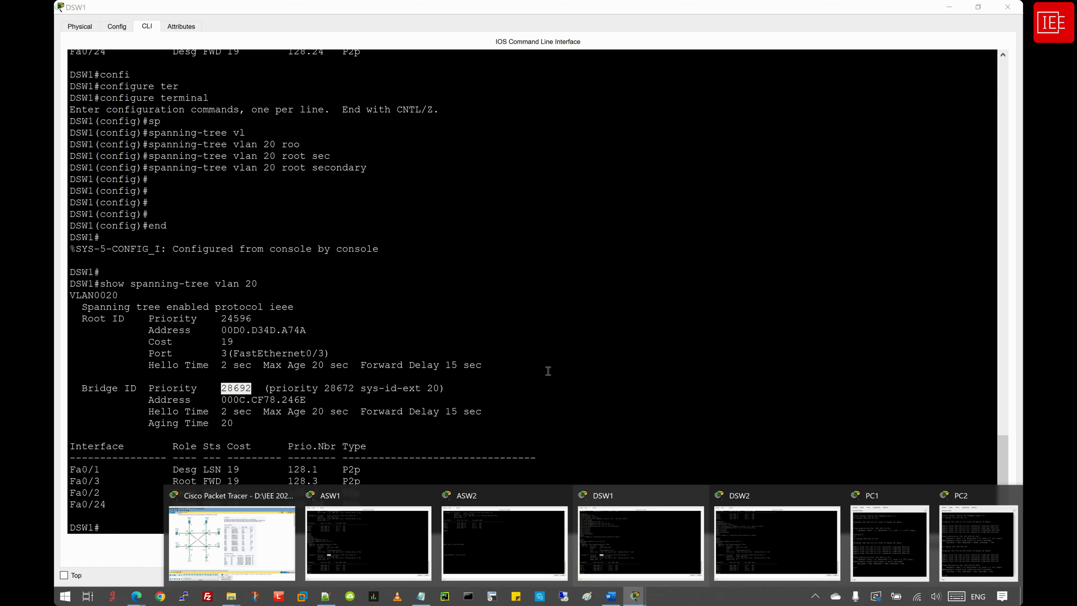
click(368, 531)
key(Return)
key(Return)
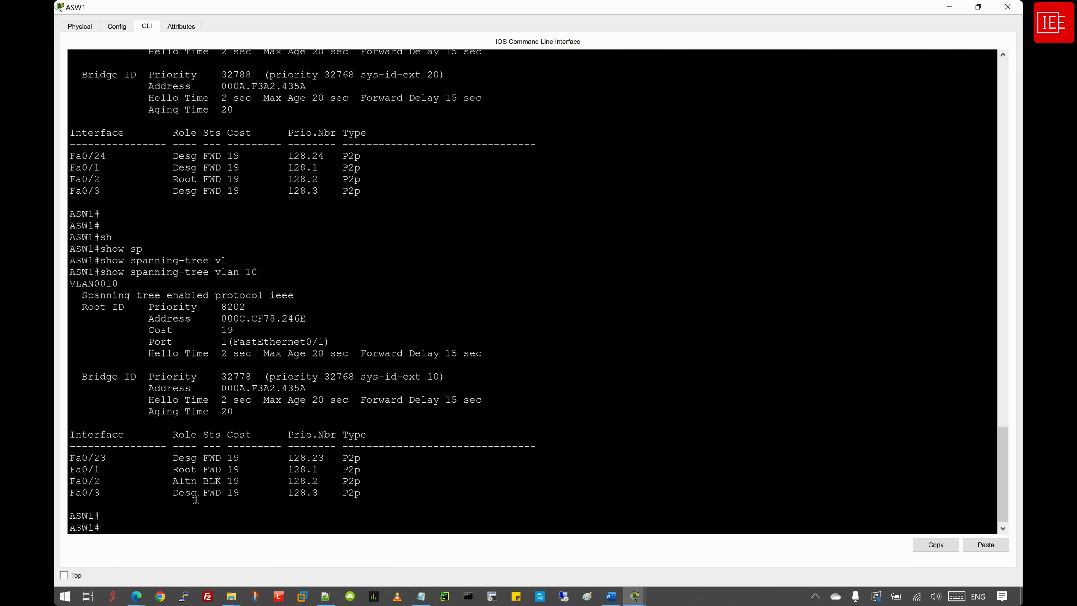
text(sh)
key(Tab)
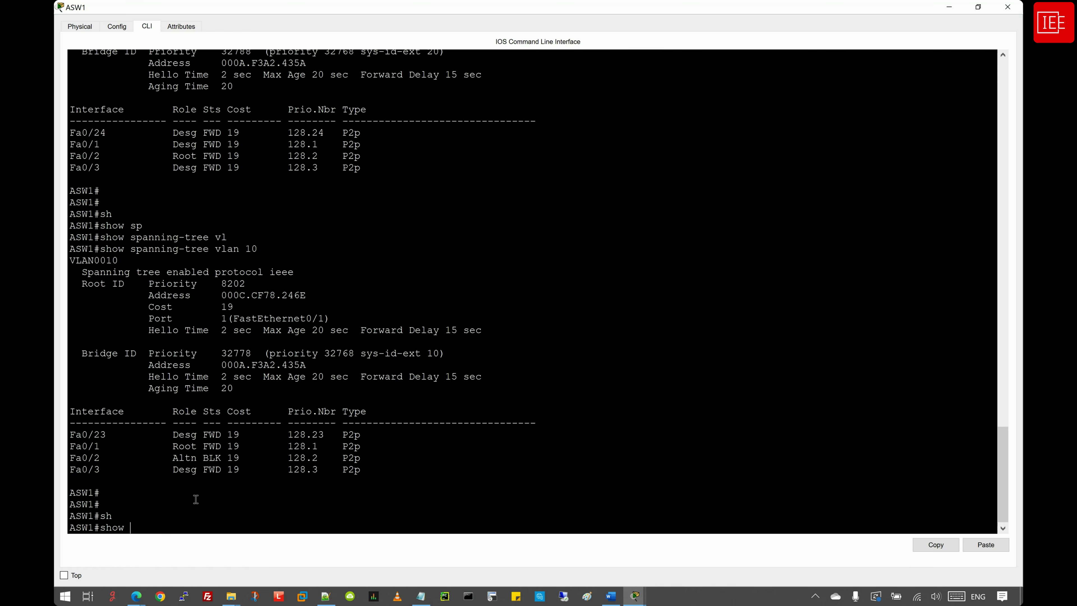
text(sp)
key(Tab)
text(vl)
key(Tab)
text(10)
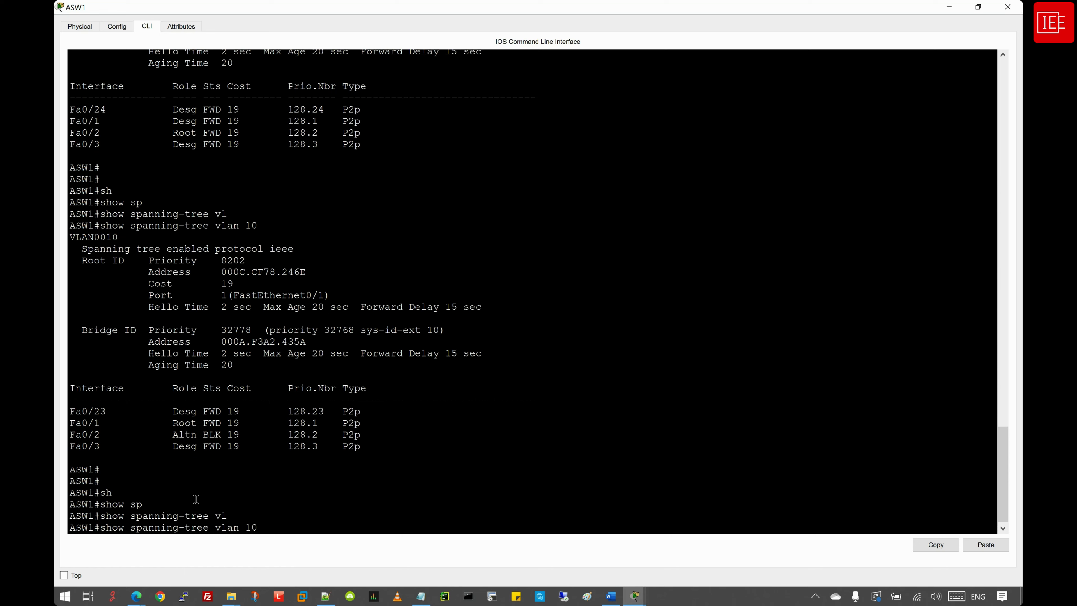
key(Return)
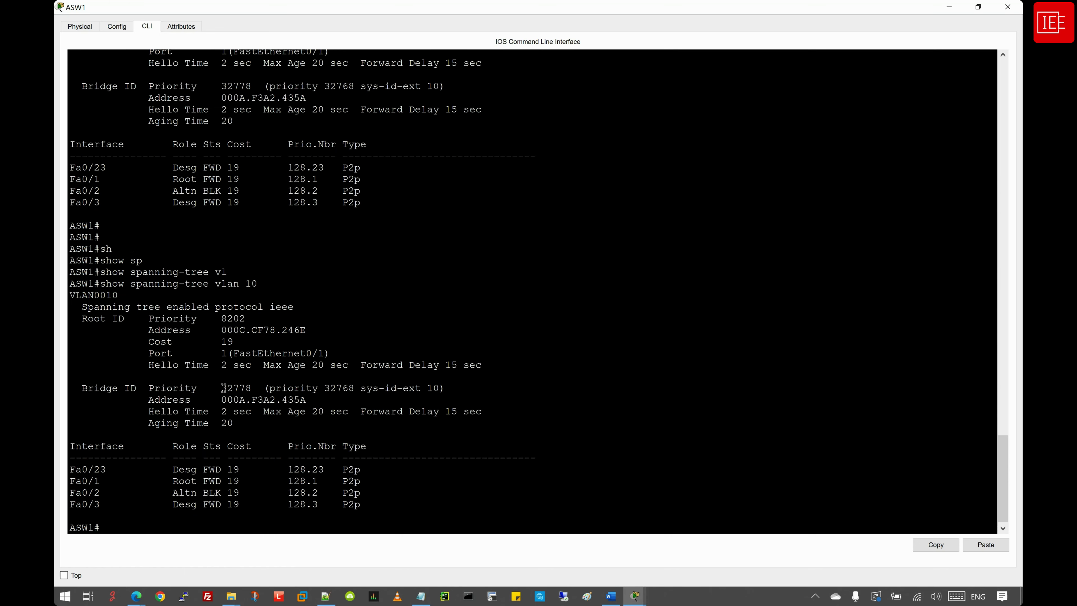
drag(222, 388, 253, 388)
Step: Display the VLAN 20 spanning-tree details on ASW1 and check its bridge priority
click(298, 469)
key(Return)
key(Return)
key(Up)
key(BackSpace)
key(BackSpace)
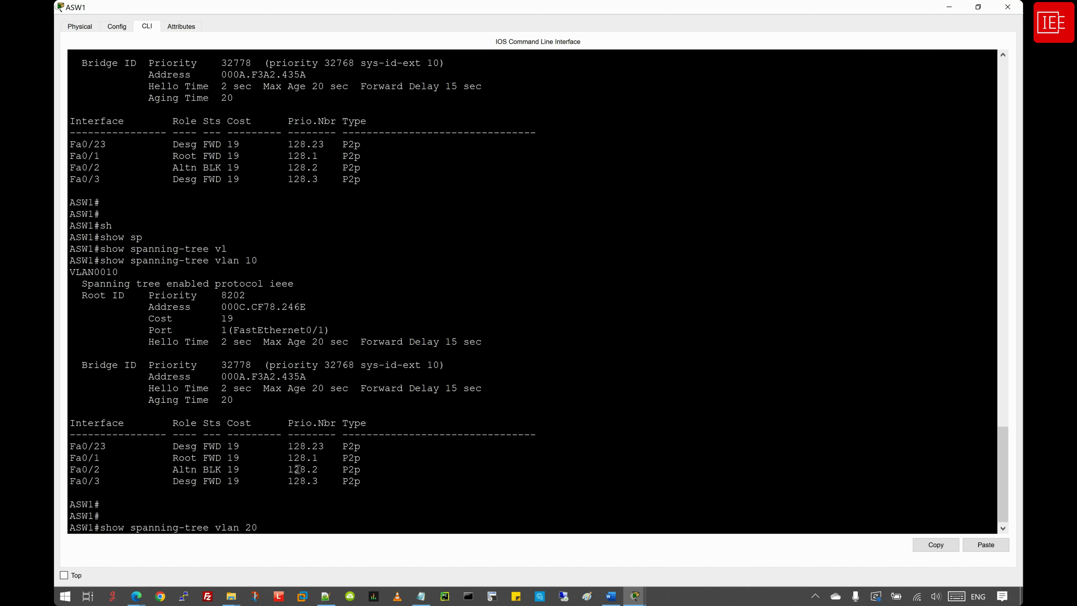
text(20)
key(Return)
drag(221, 388, 250, 388)
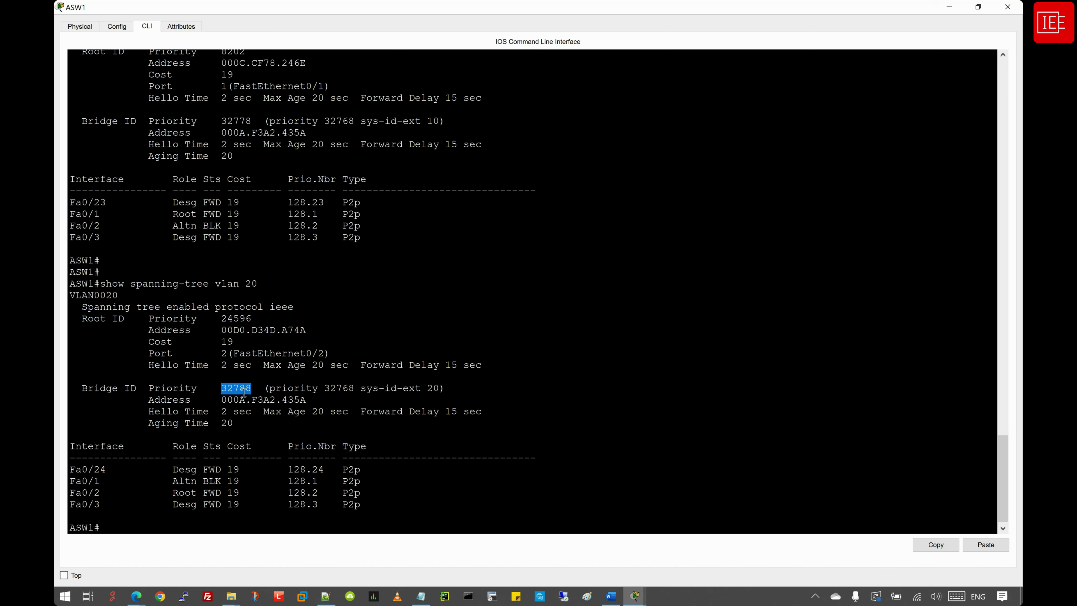
click(181, 519)
Step: Return to DSW1's console and review its VLAN 20 spanning-tree output
click(635, 596)
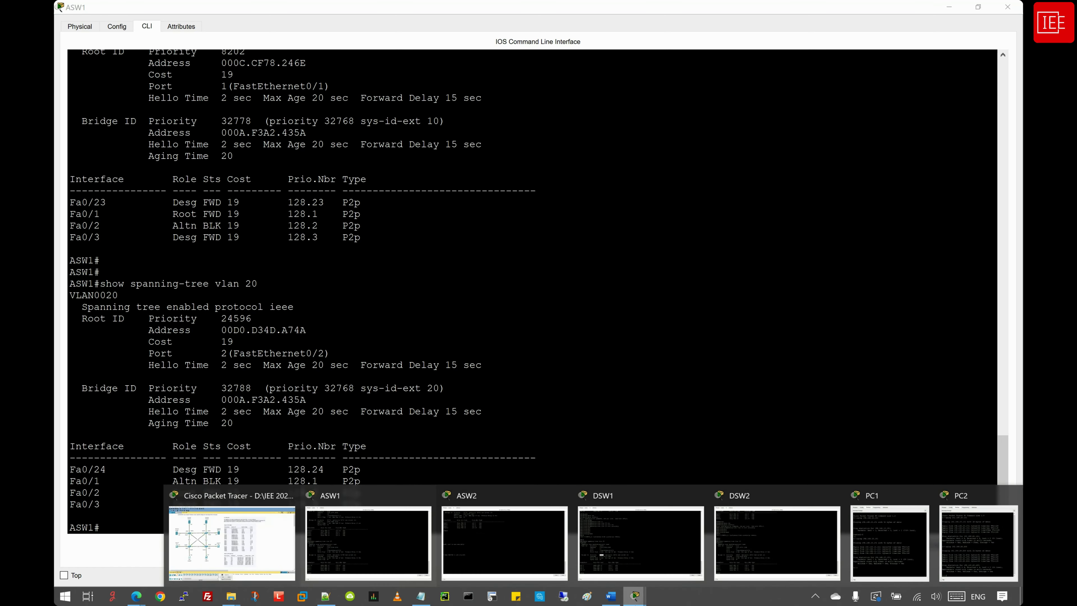
click(640, 544)
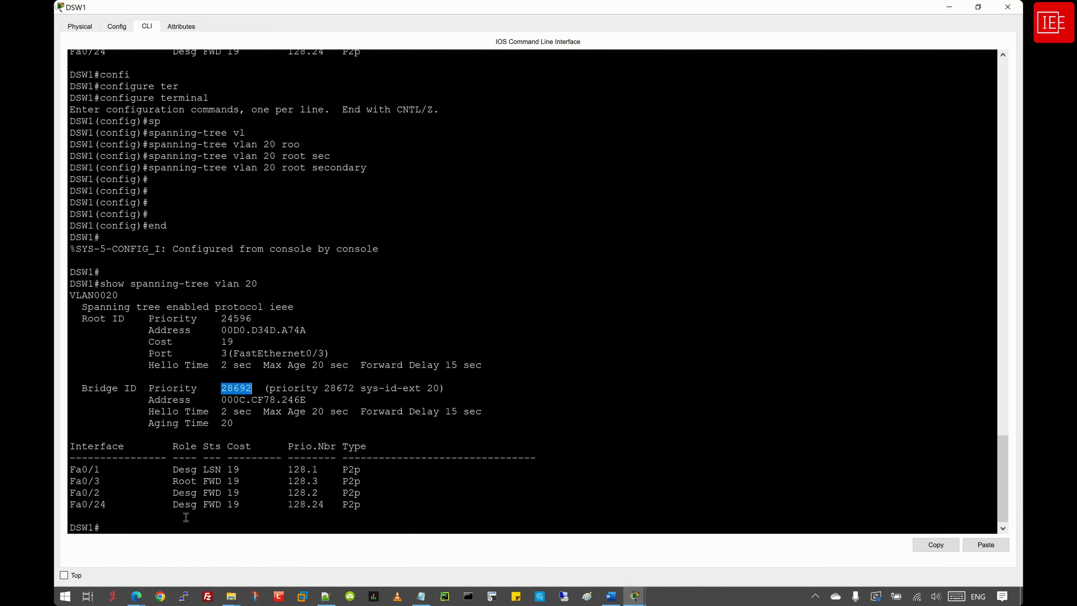
click(123, 526)
Step: Switch to ASW2's console and enter privileged EXEC mode
click(635, 602)
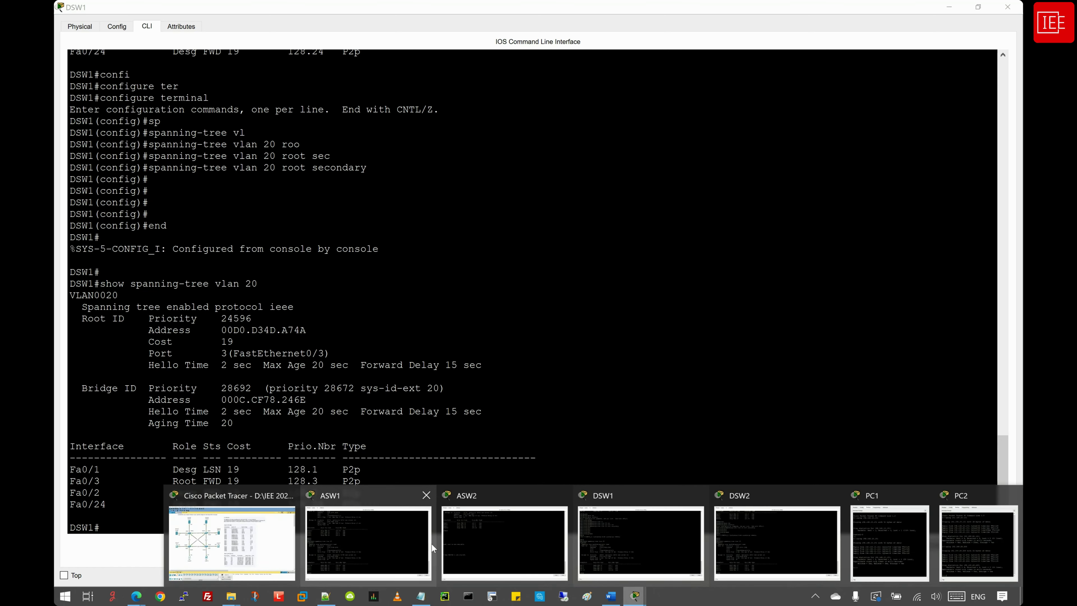
click(501, 543)
key(Return)
key(Return)
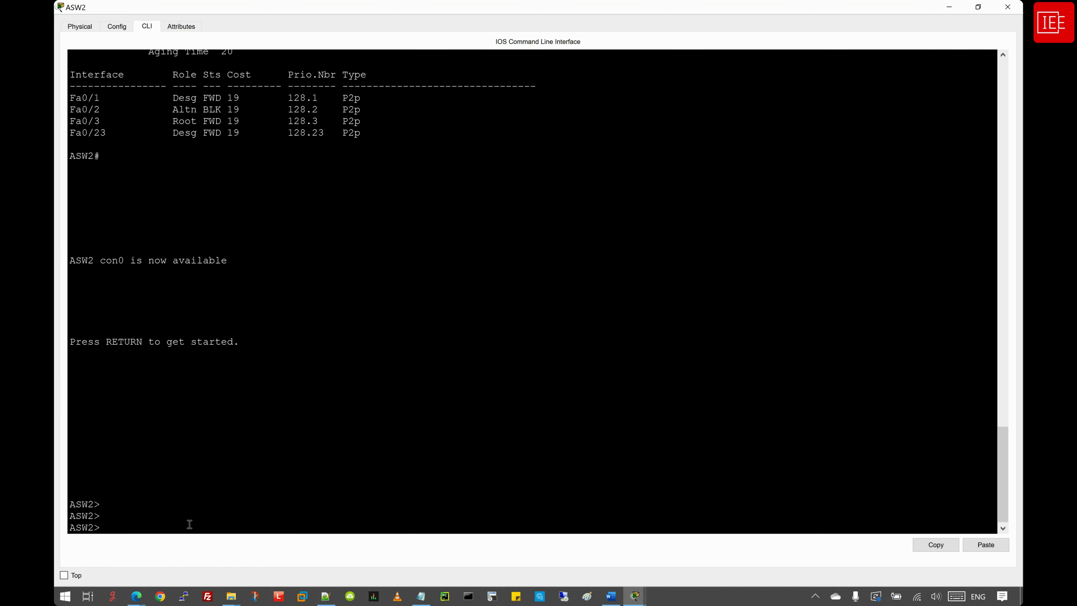
text(en)
key(Return)
key(Return)
key(Return)
key(Return)
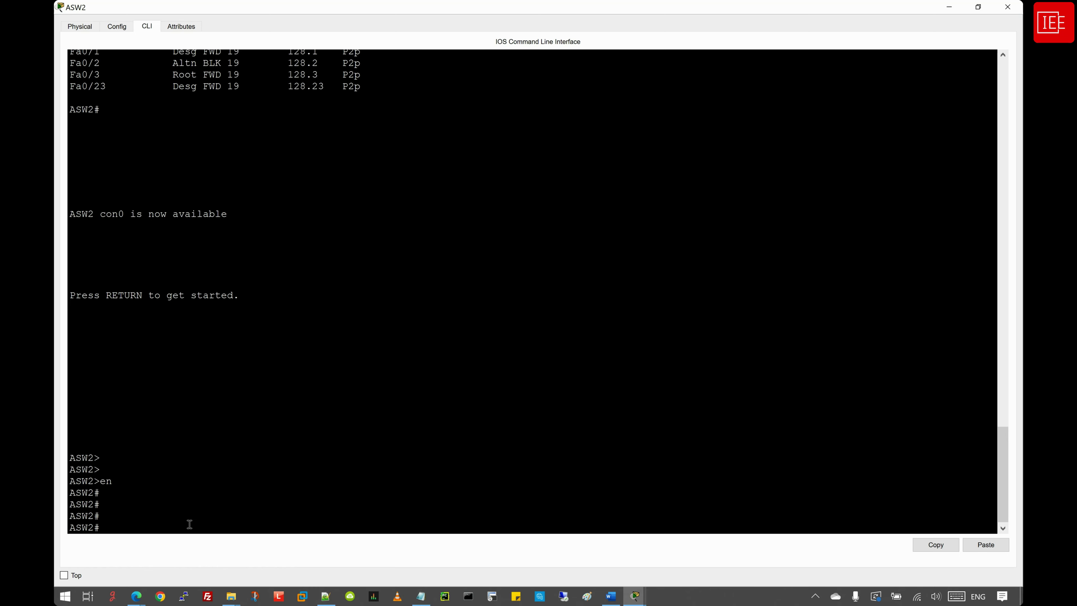
Step: Display the spanning-tree details for VLAN 10 on ASW2
text(sh)
key(Tab)
text(sp)
key(Tab)
text(vl)
key(Tab)
text(10)
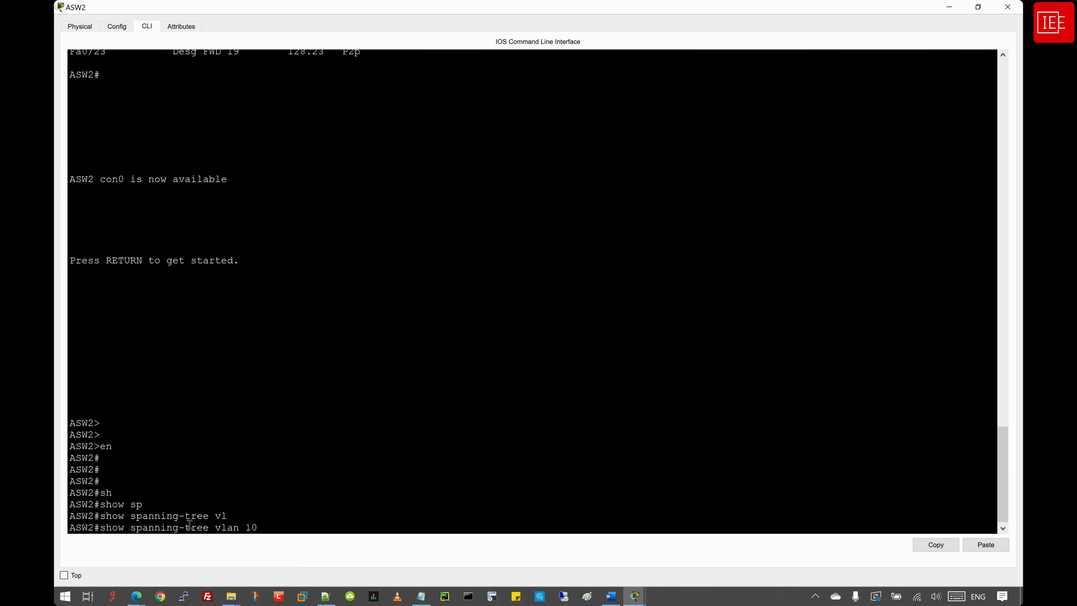
Step: Display the VLAN 10 spanning-tree information on ASW2 and examine the entries for Fa0/1 and Fa0/2
key(Return)
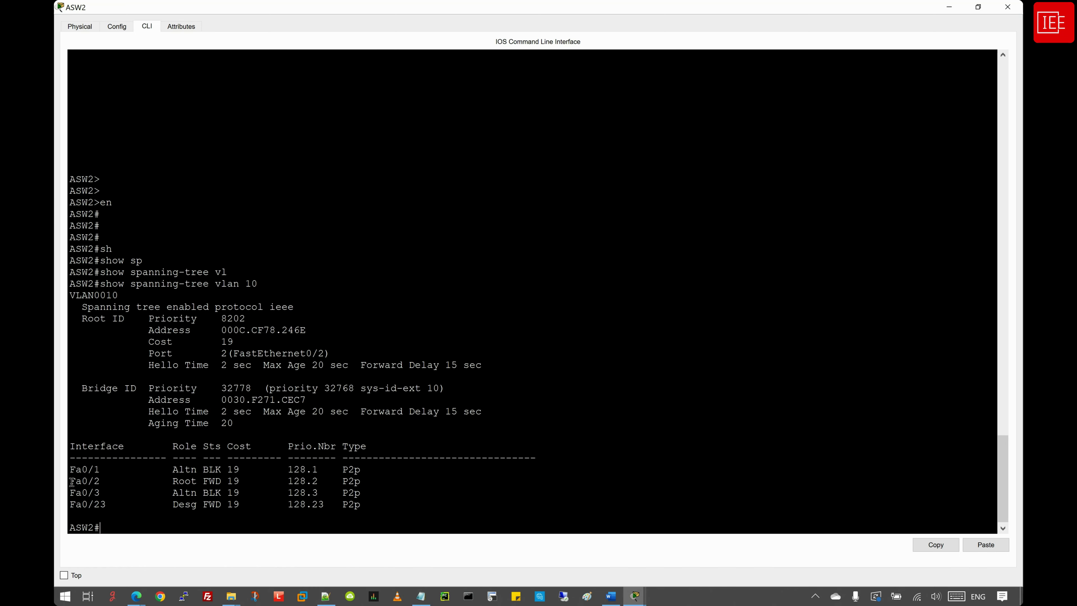
drag(71, 482, 365, 484)
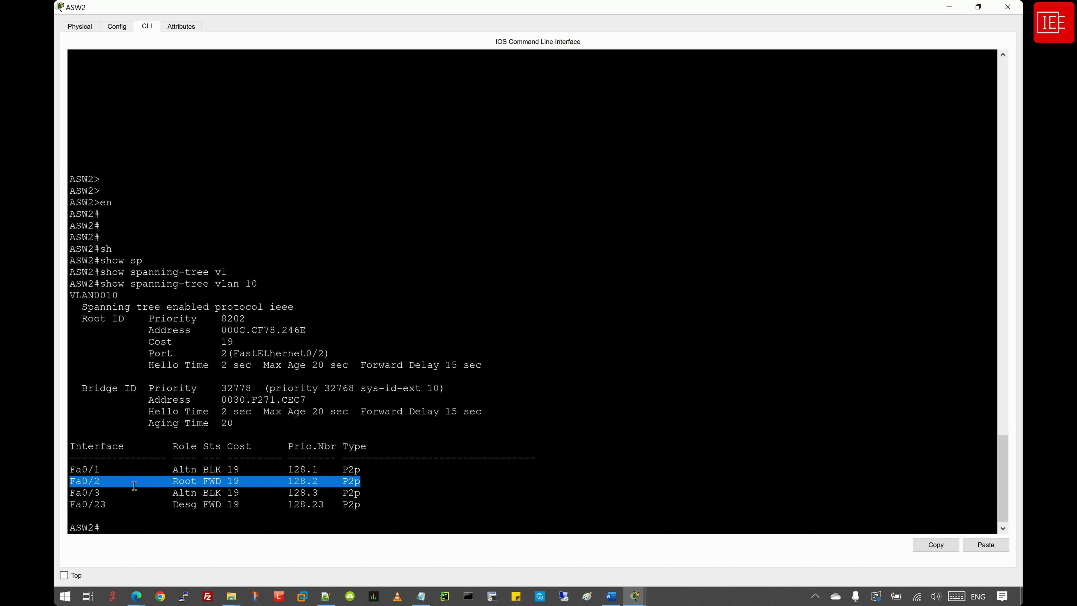
drag(101, 482, 73, 483)
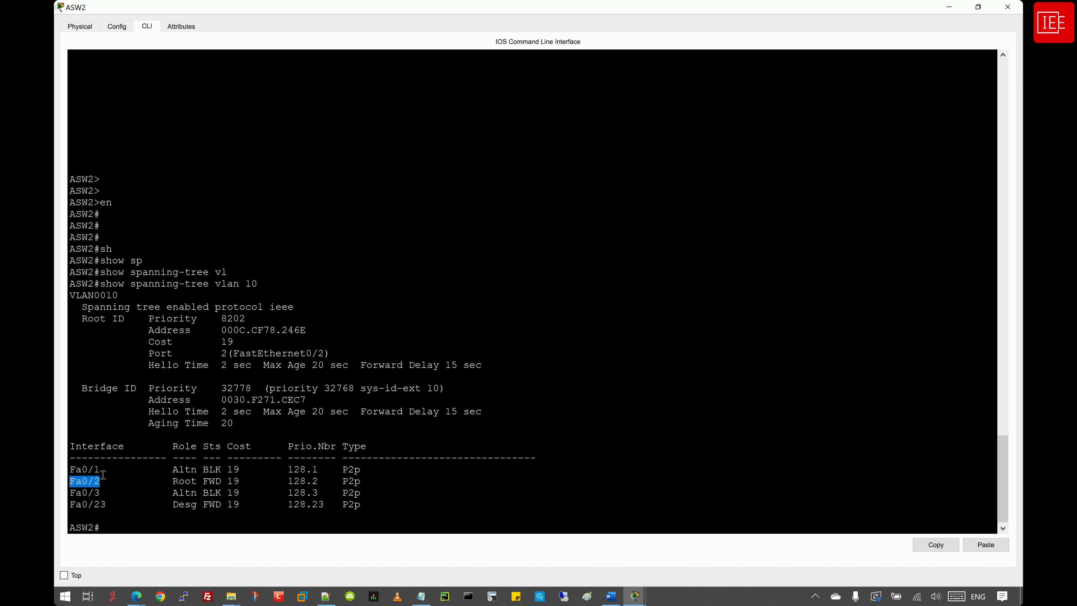
drag(101, 469, 70, 470)
Step: View the lab topology around ASW1 and ASW2, and return to the ASW2 console
click(635, 596)
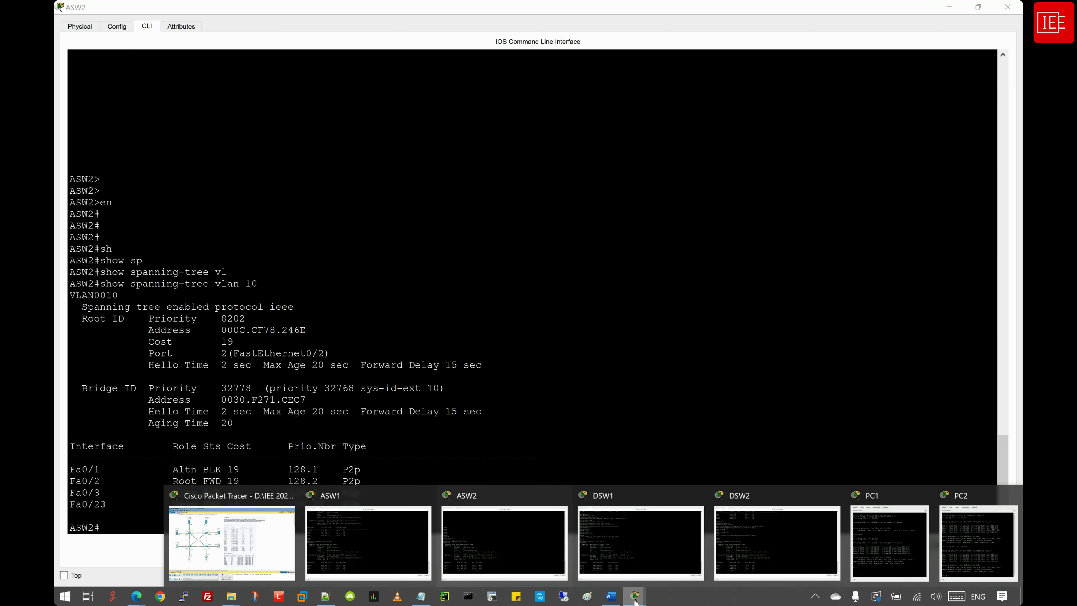
click(272, 516)
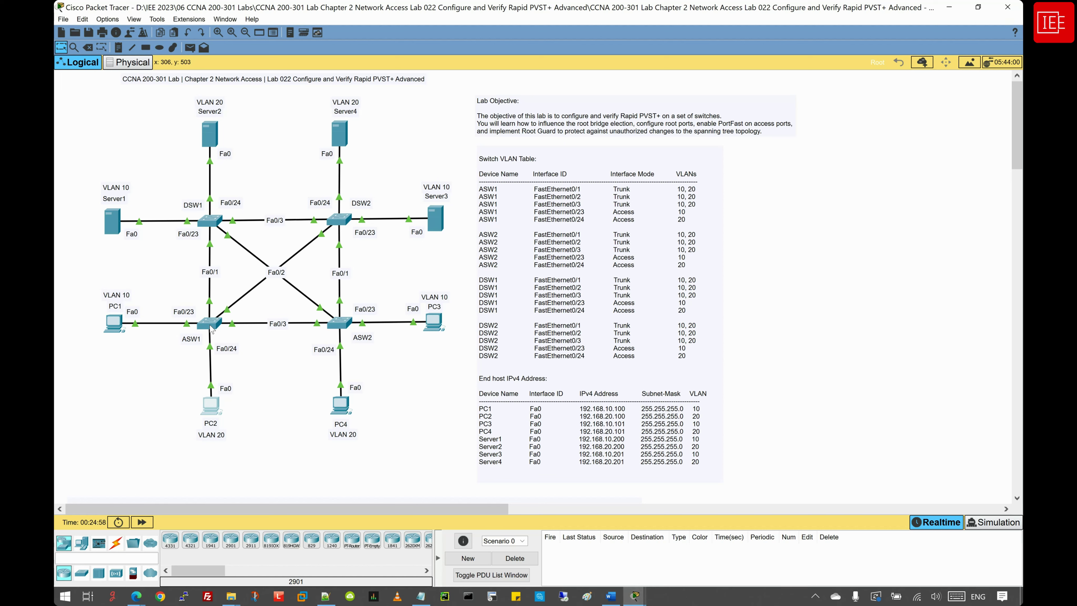
mouse_move(208, 330)
mouse_move(634, 594)
click(493, 532)
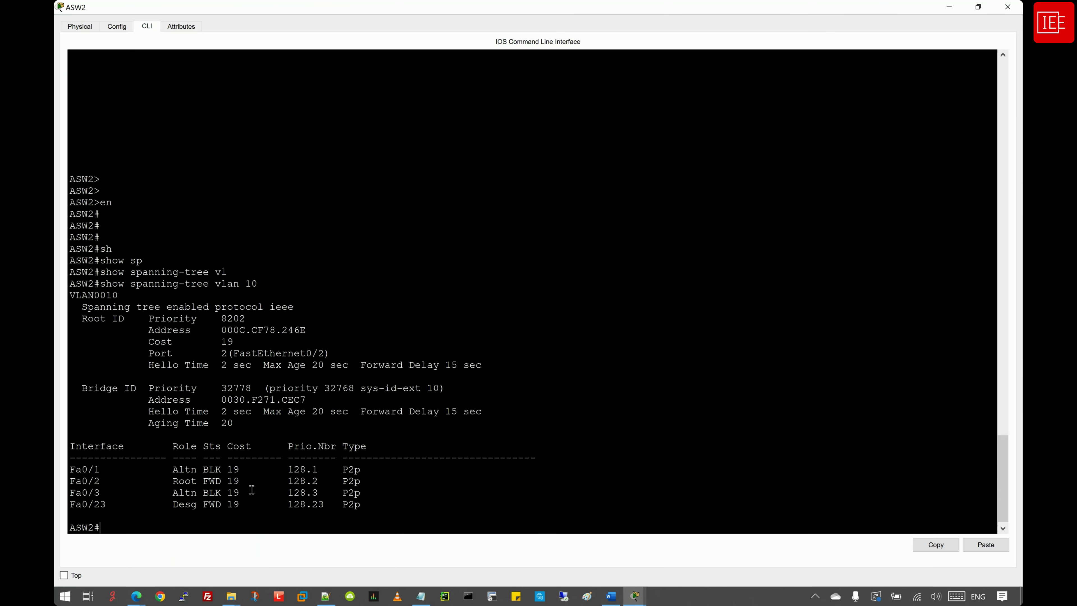
Step: Enter global configuration mode on ASW2
key(Return)
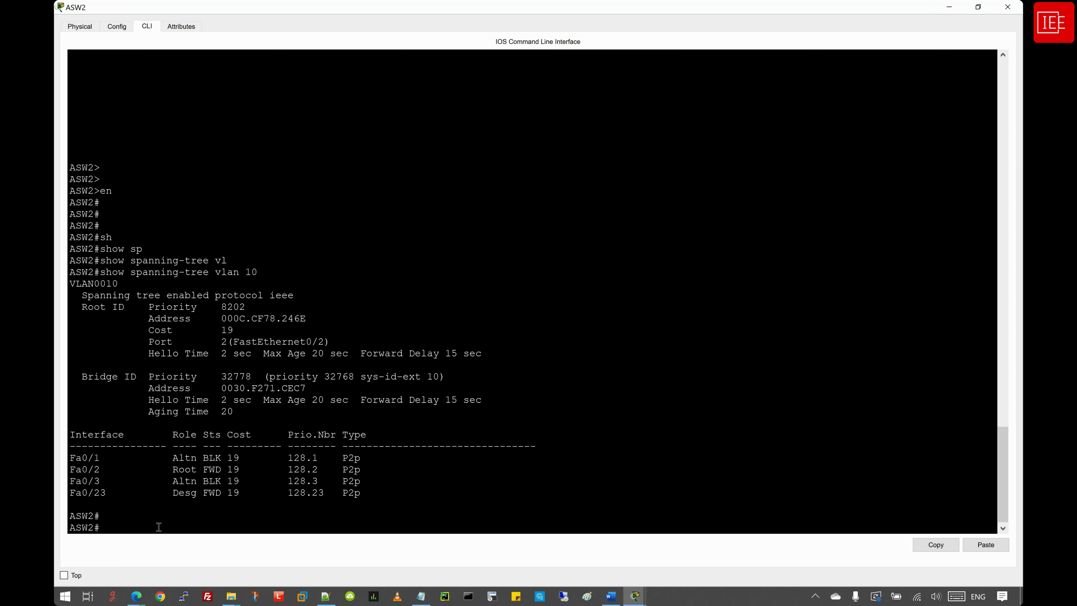
text(confi)
key(Tab)
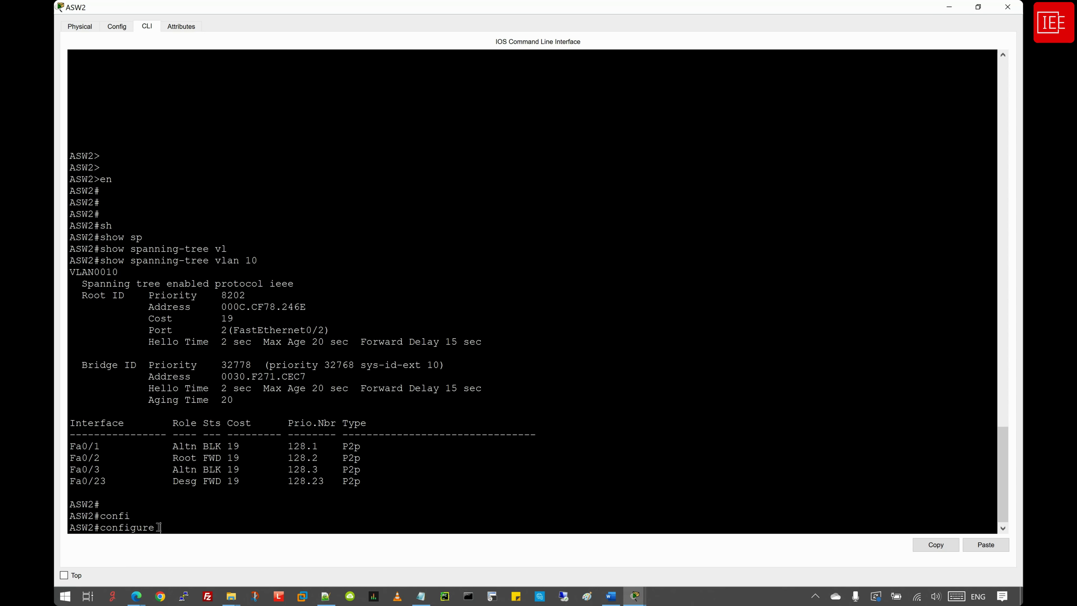
text(ter)
key(Tab)
key(Return)
Step: Open interface range configuration for FastEthernet 0/2-3 on ASW2
text(inter)
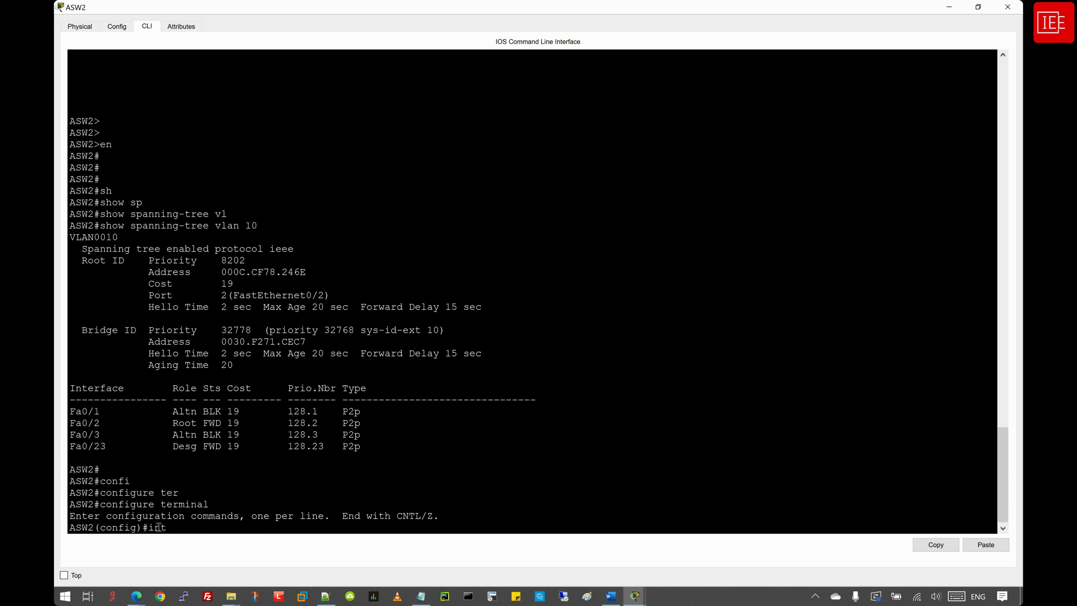
key(Tab)
text(ran)
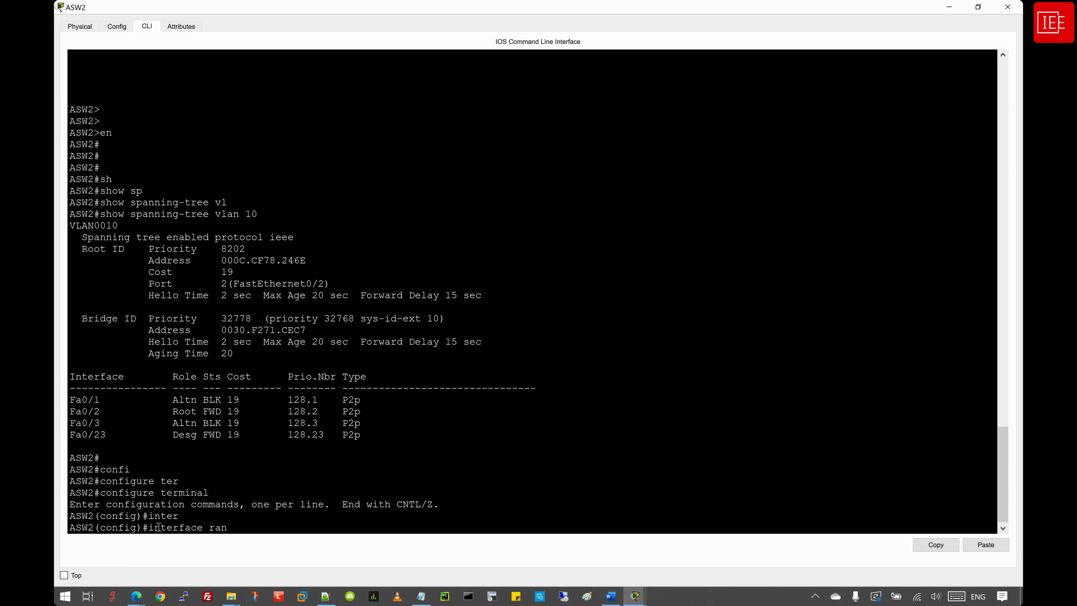
key(Tab)
text(fa)
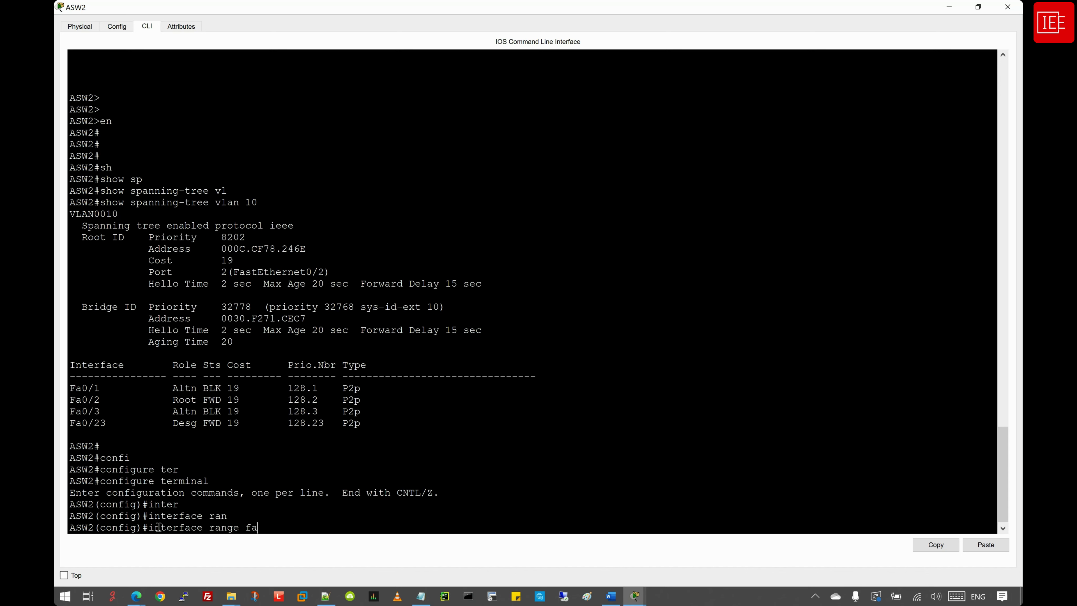
key(Tab)
text(0/2)
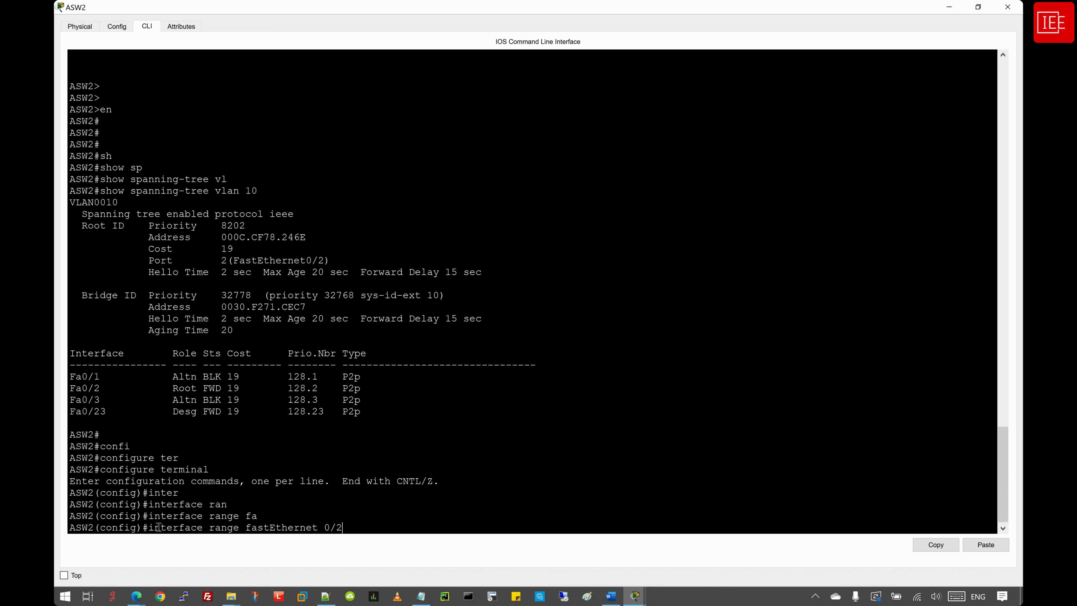
text(-3)
key(Return)
Step: Set the VLAN 10 spanning-tree cost to 50 on the interface range and exit to privileged EXEC mode
text(sp)
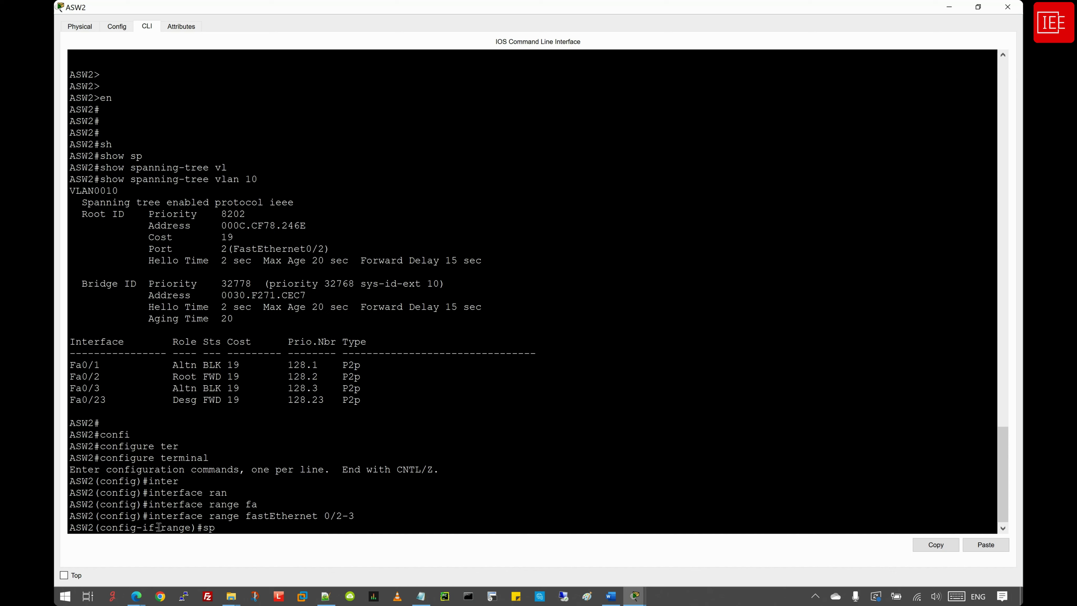
key(Tab)
text(an)
key(Tab)
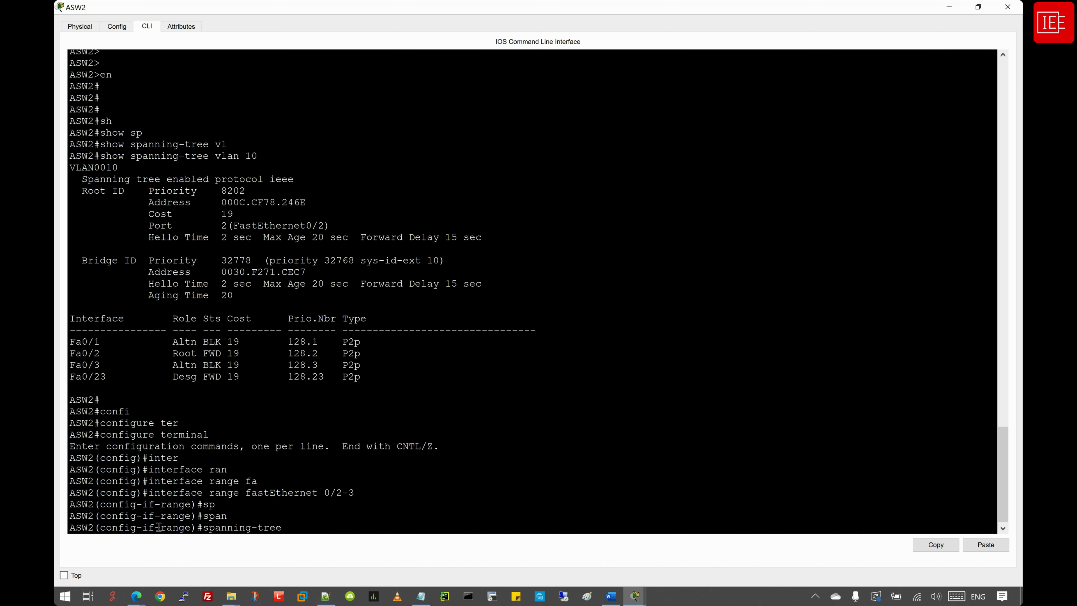
text(vl)
key(Tab)
text(1)
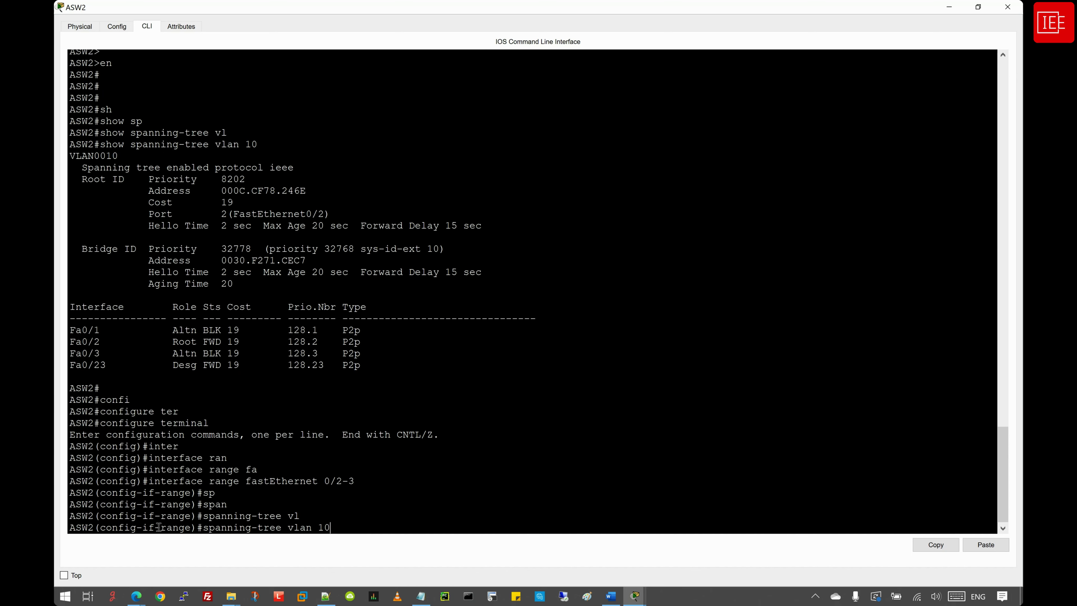
text(0 cos)
key(Tab)
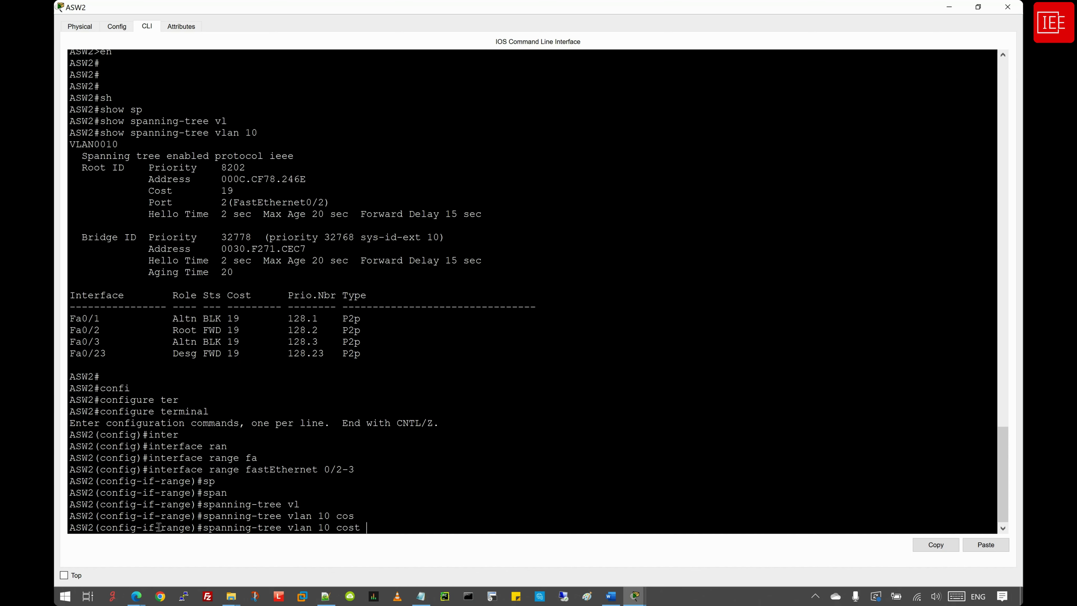
text(50)
key(Return)
key(Return)
key(Return)
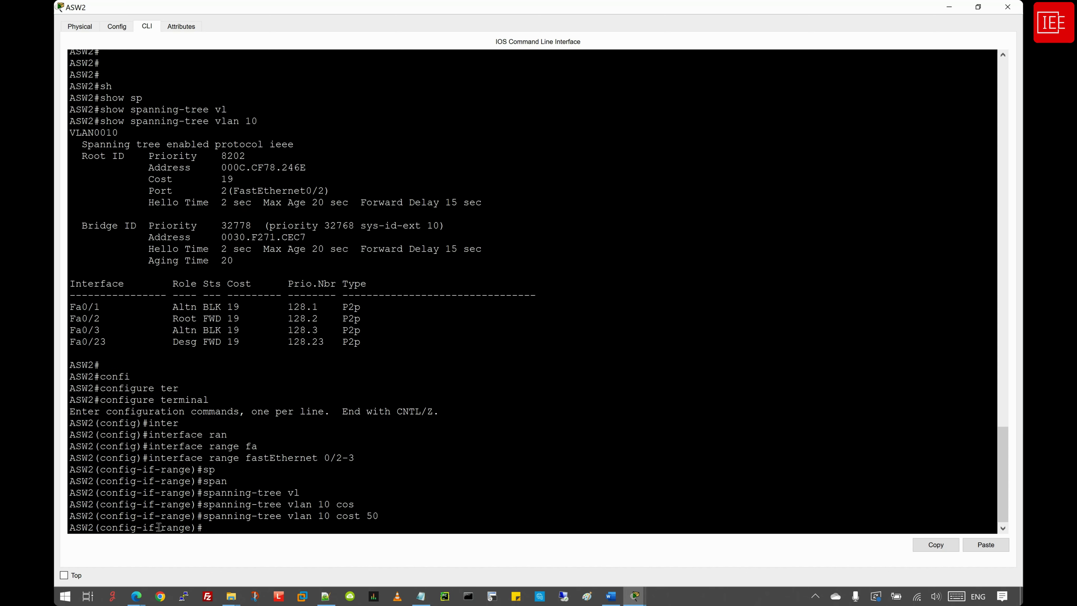
text(end)
key(Return)
key(Return)
key(Return)
key(Return)
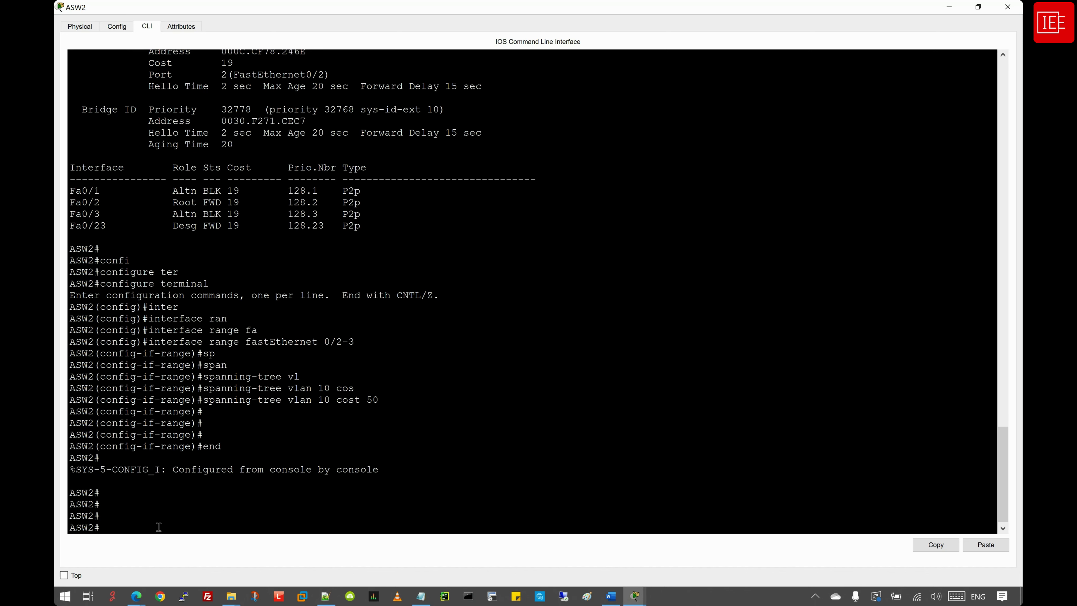
Step: Verify the new costs by displaying the VLAN 10 spanning tree on ASW2, and examine the role and state of Fa0/1
text(sh)
key(Tab)
text(sp)
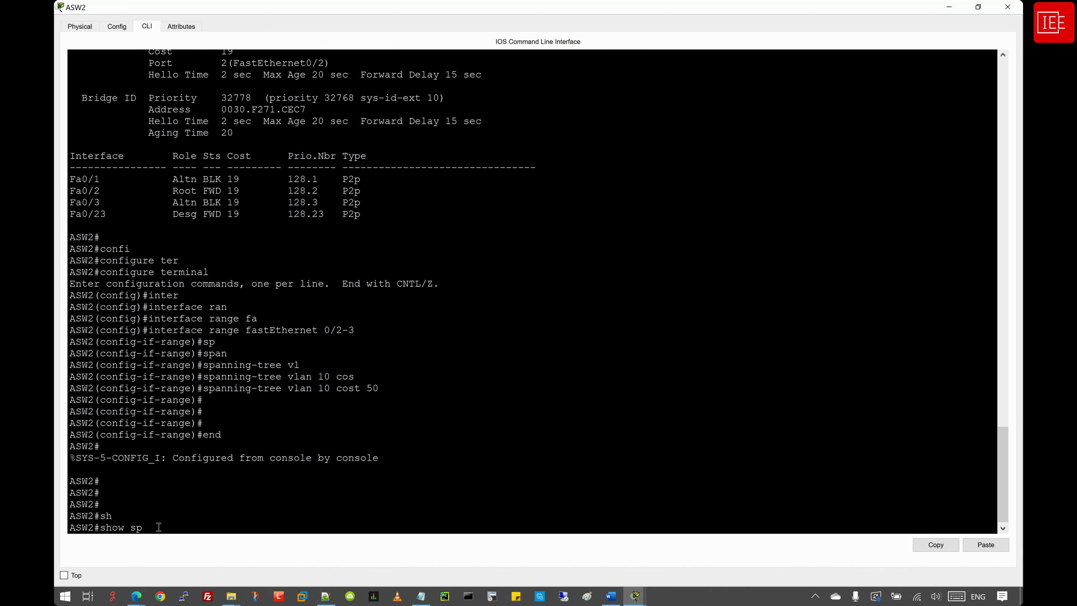
key(Tab)
text(vl)
key(Tab)
text(10)
key(Return)
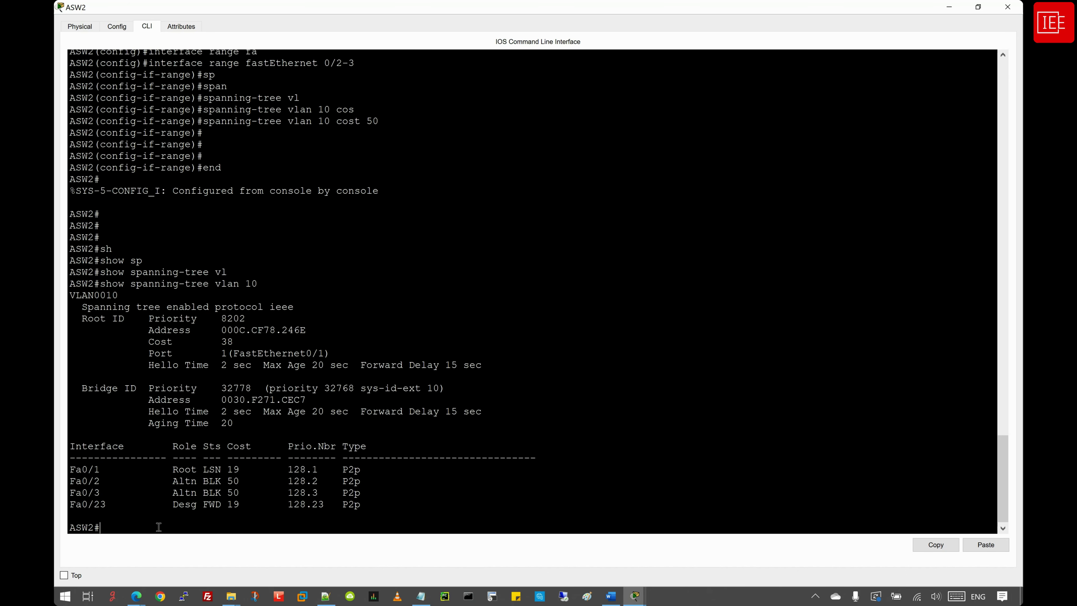
mouse_move(209, 469)
mouse_down()
mouse_move(220, 469)
mouse_move(204, 470)
mouse_up()
click(214, 469)
double_click(212, 469)
drag(69, 469, 101, 469)
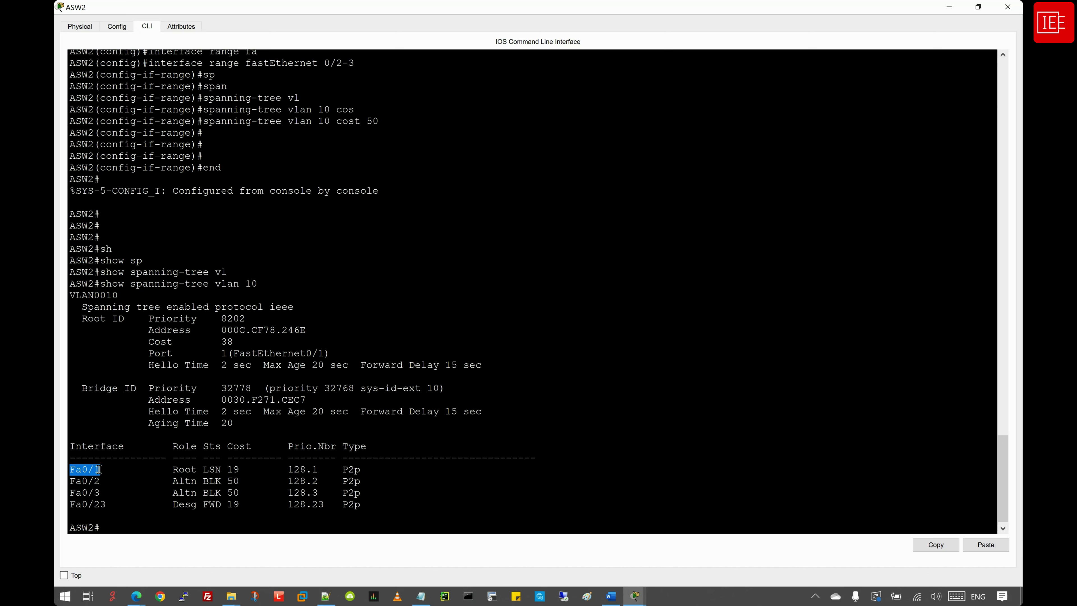
click(220, 475)
Step: Display the VLAN 10 spanning tree on ASW2 again to follow the state change of Fa0/1
key(Return)
key(Up)
key(Return)
key(Return)
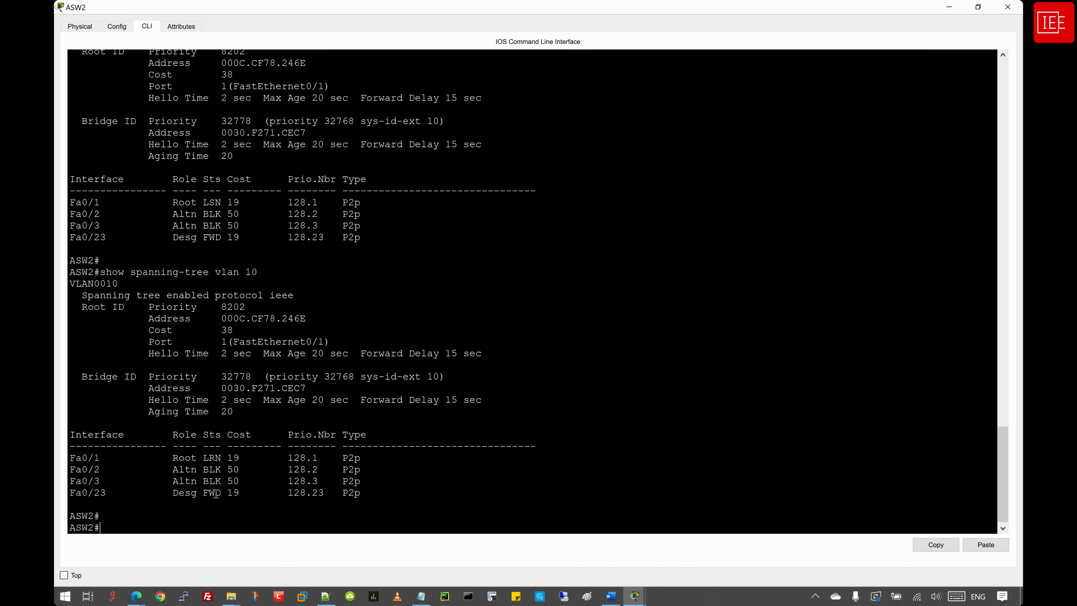
double_click(212, 459)
click(287, 484)
scroll(287, 483, up, 1)
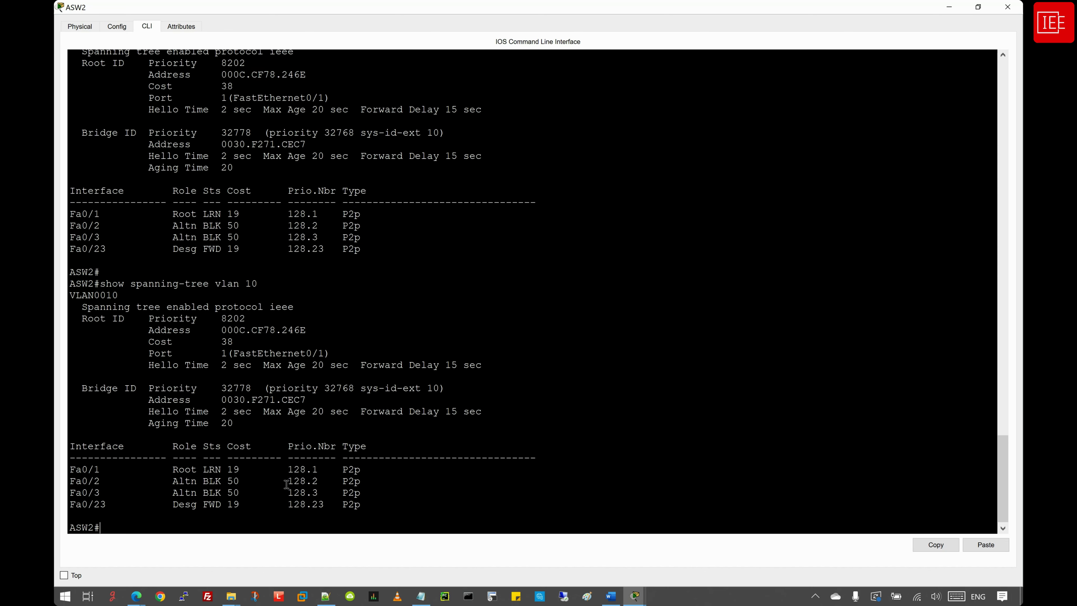
scroll(287, 483, down, 1)
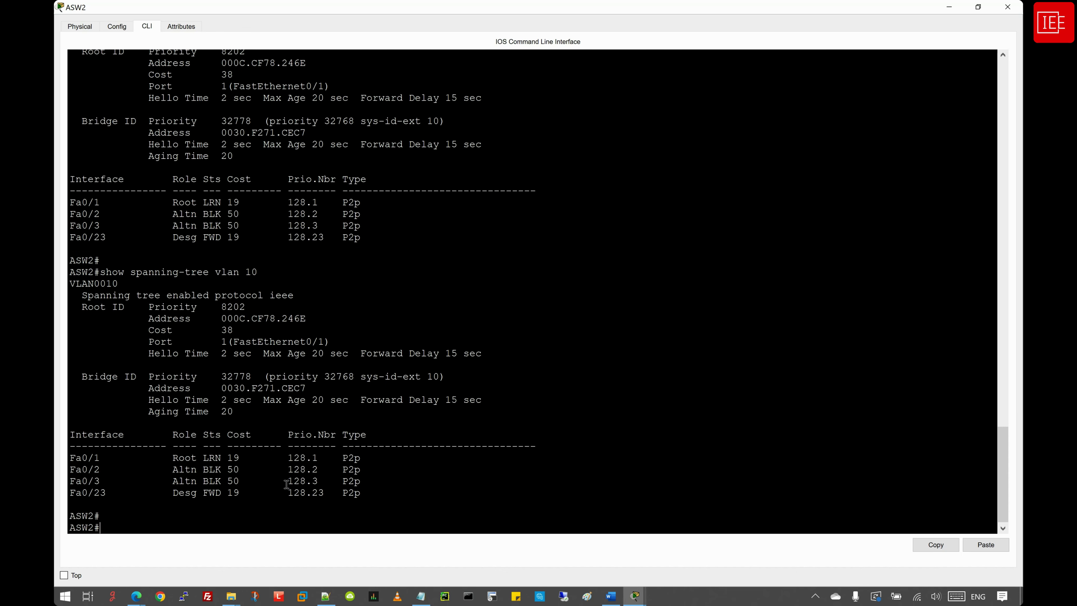
Step: Refresh the VLAN 10 spanning-tree output and examine Fa0/1's state, the root path cost, and the Fa0/2 and Fa0/3 entries
key(Up)
key(Return)
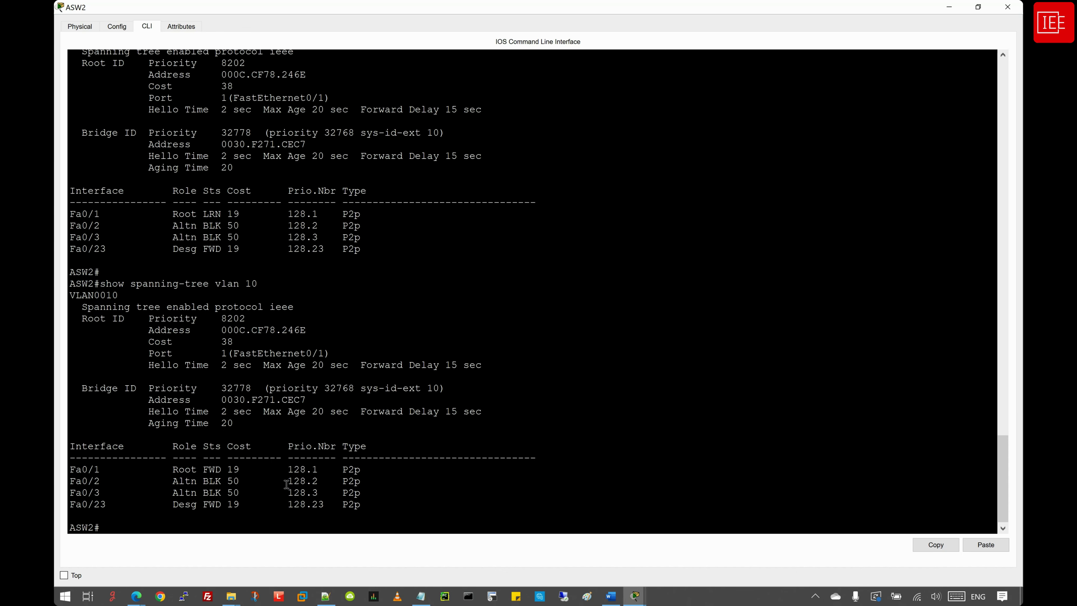
double_click(213, 470)
drag(227, 470, 240, 469)
drag(242, 343, 148, 343)
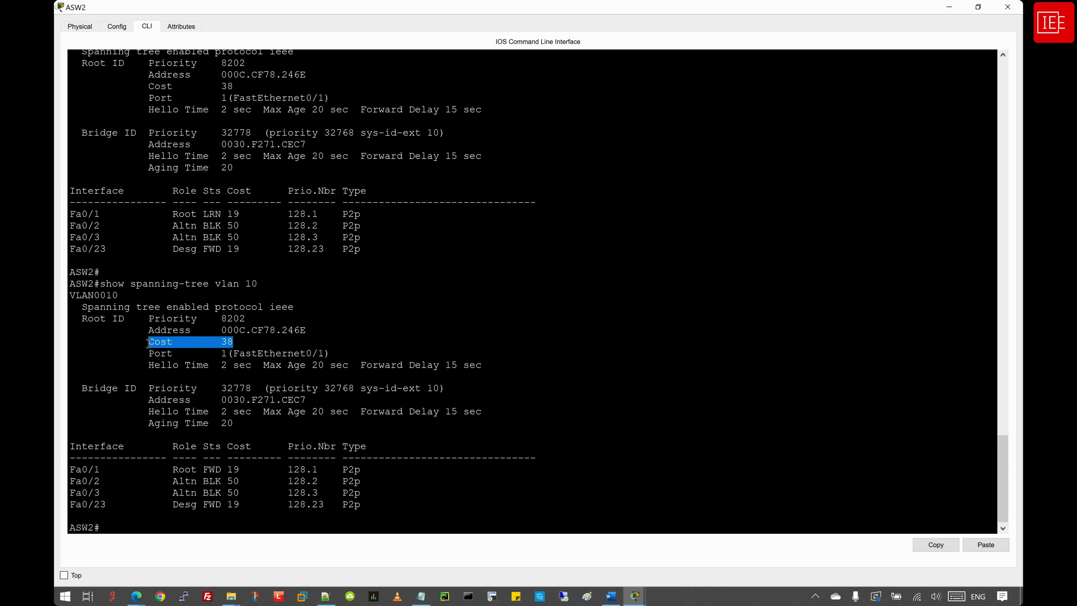
drag(222, 343, 235, 343)
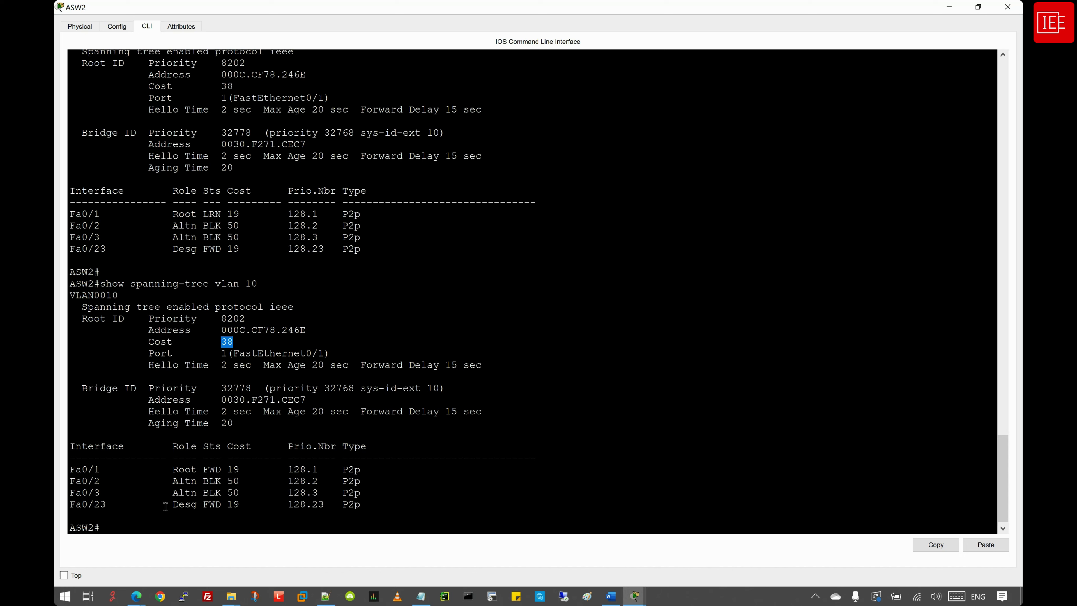
drag(72, 481, 374, 495)
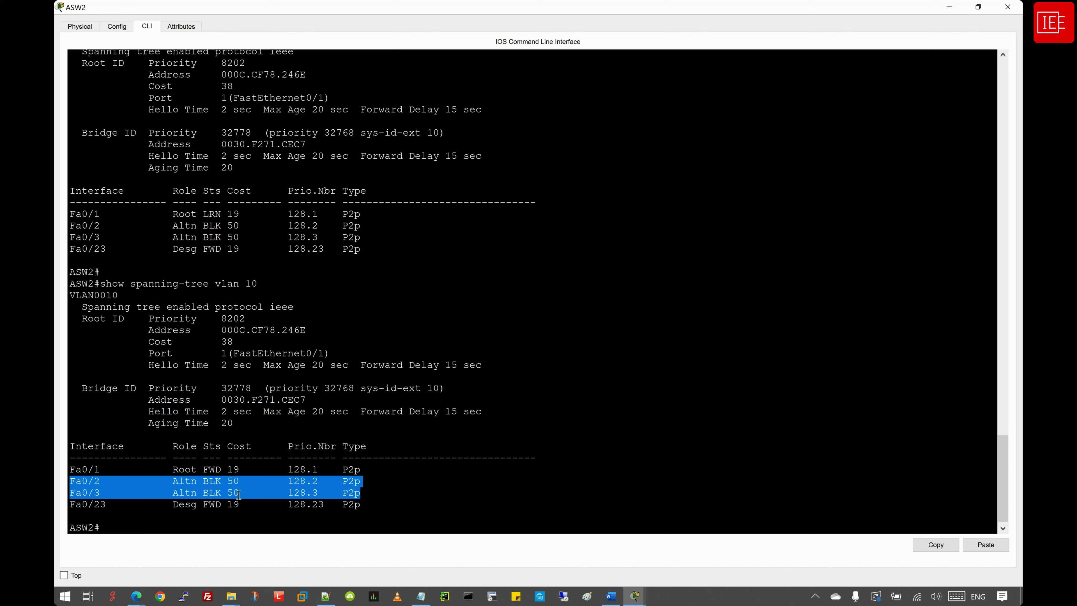
click(133, 528)
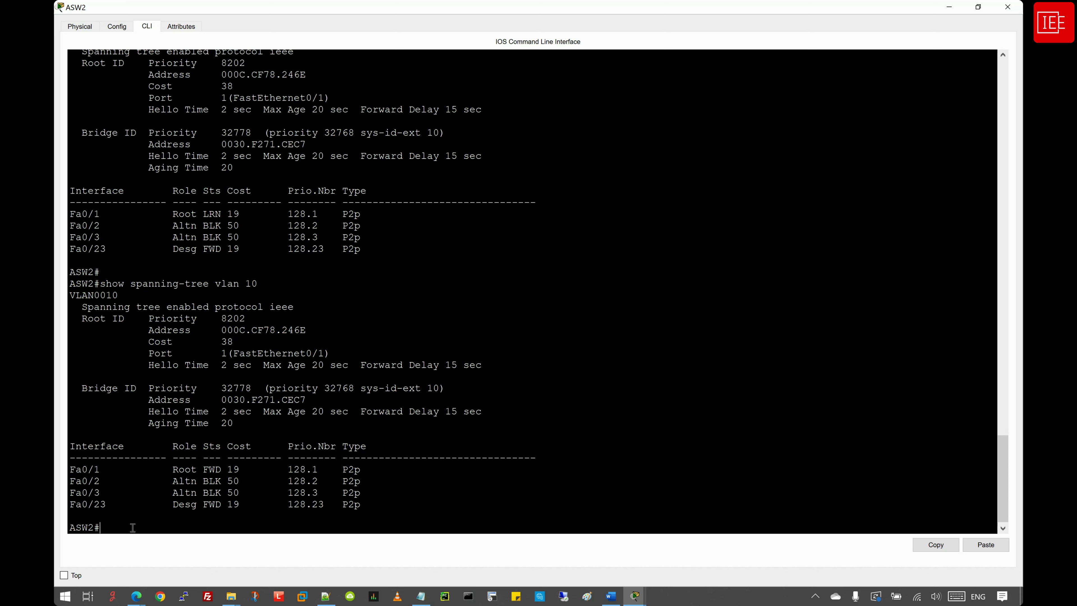
Step: Switch to the ASW1 console and examine Fa0/2's role and cost and the root path cost for VLAN 20
click(632, 604)
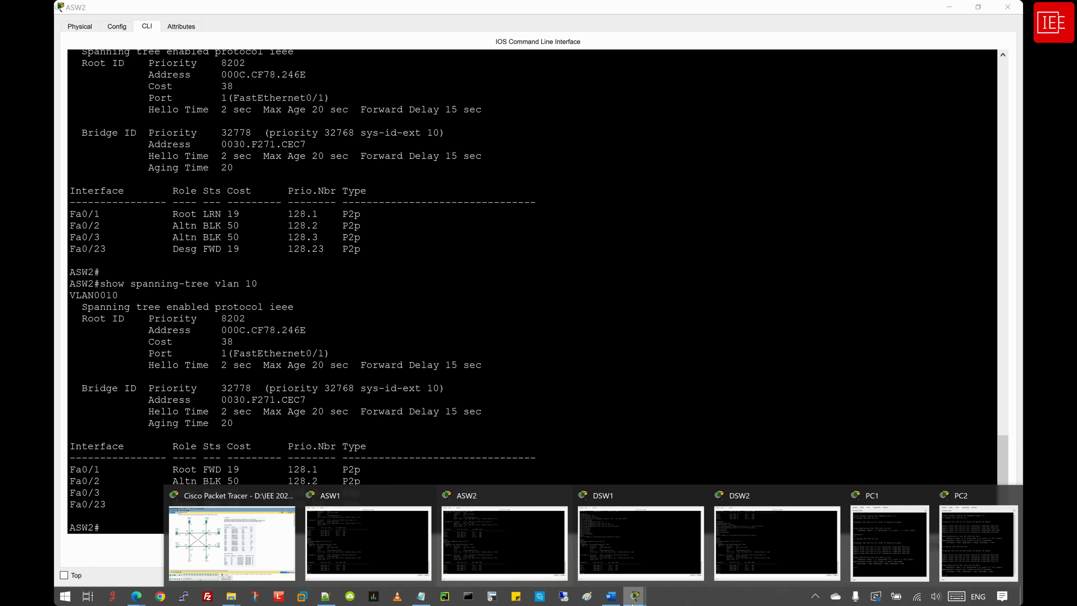
click(368, 539)
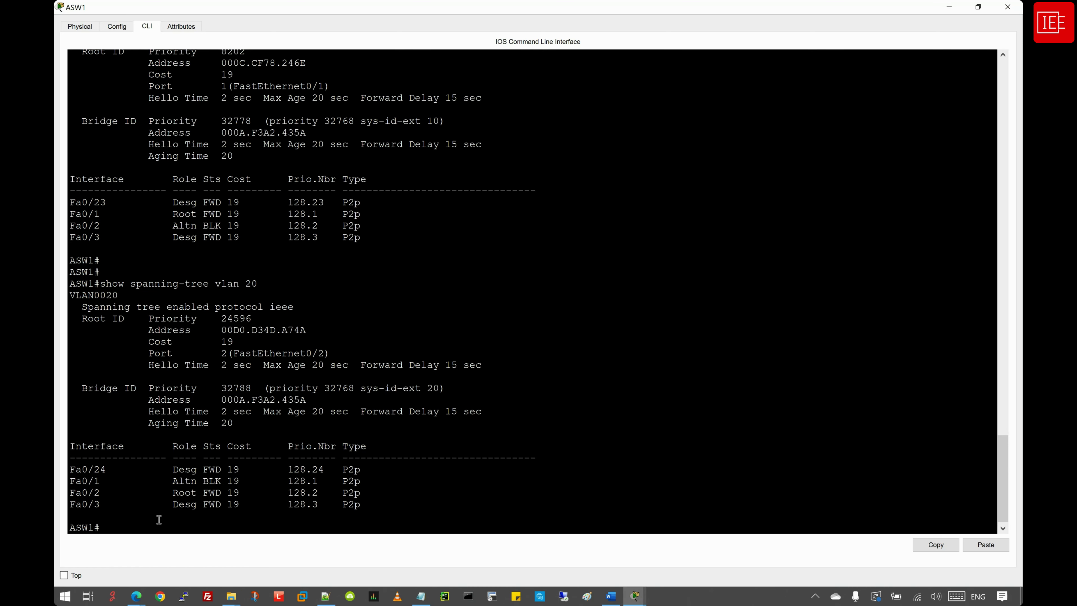
key(Return)
key(Return)
key(Return)
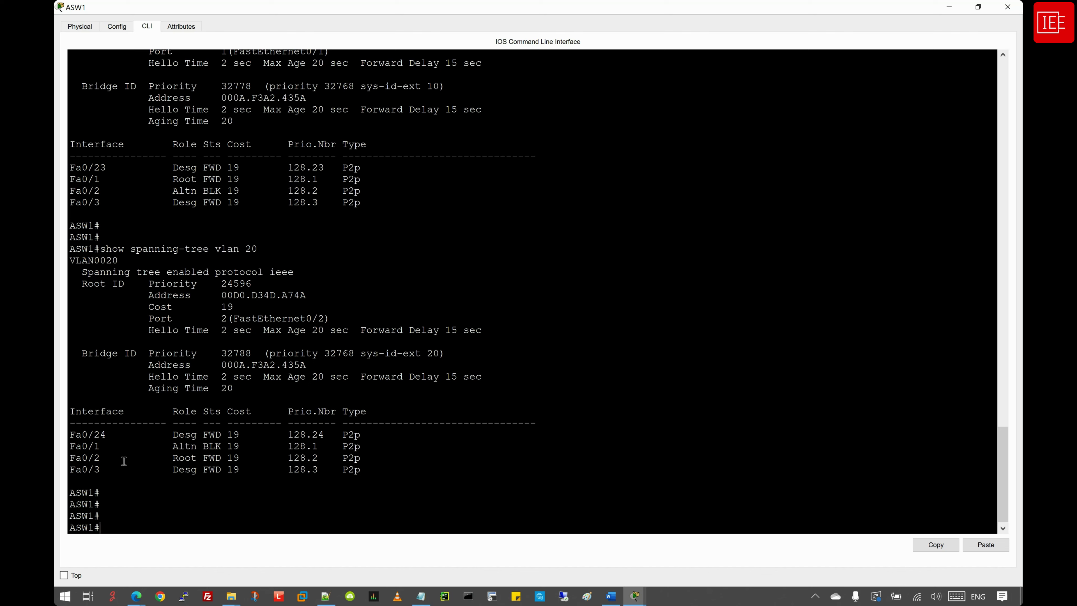
drag(107, 458, 66, 461)
drag(192, 461, 74, 459)
click(153, 458)
drag(228, 457, 240, 458)
drag(221, 307, 234, 306)
click(222, 306)
double_click(222, 306)
Step: Enter global configuration mode on ASW1
click(167, 518)
text(confi)
key(Tab)
text(ter)
key(Tab)
key(Return)
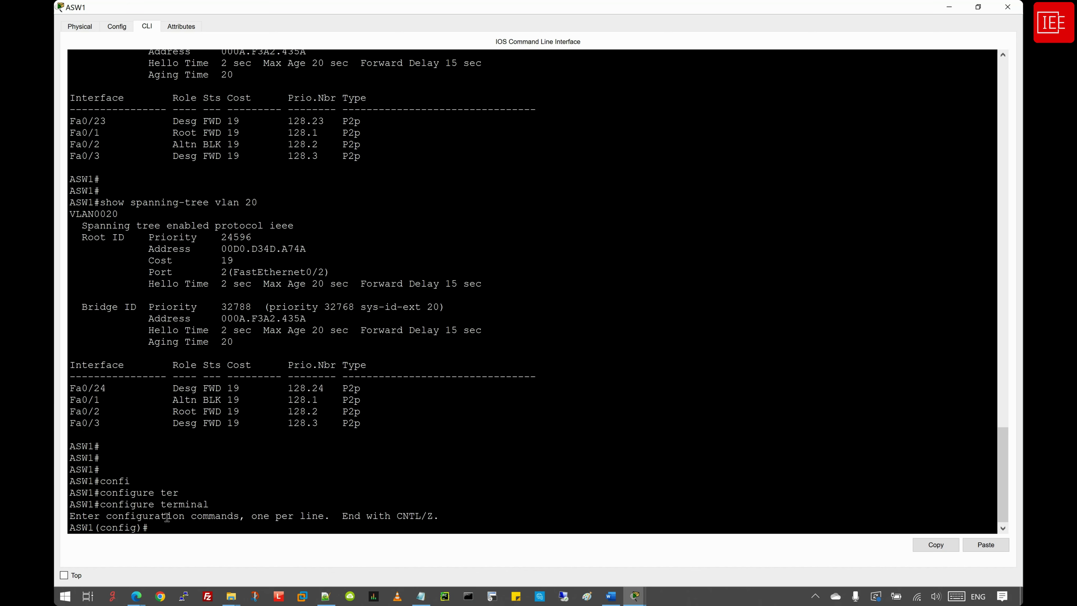
Step: Select interface range fastEthernet 0/2-3 on ASW1 for configuration
text(inter)
key(Tab)
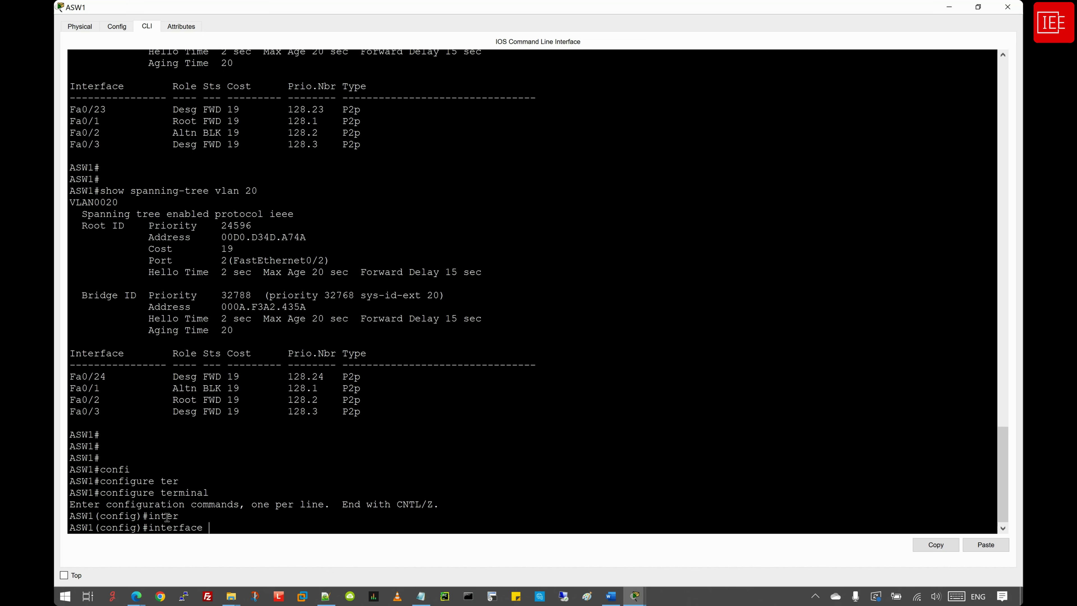
text(ran)
key(Tab)
text(fa)
key(Tab)
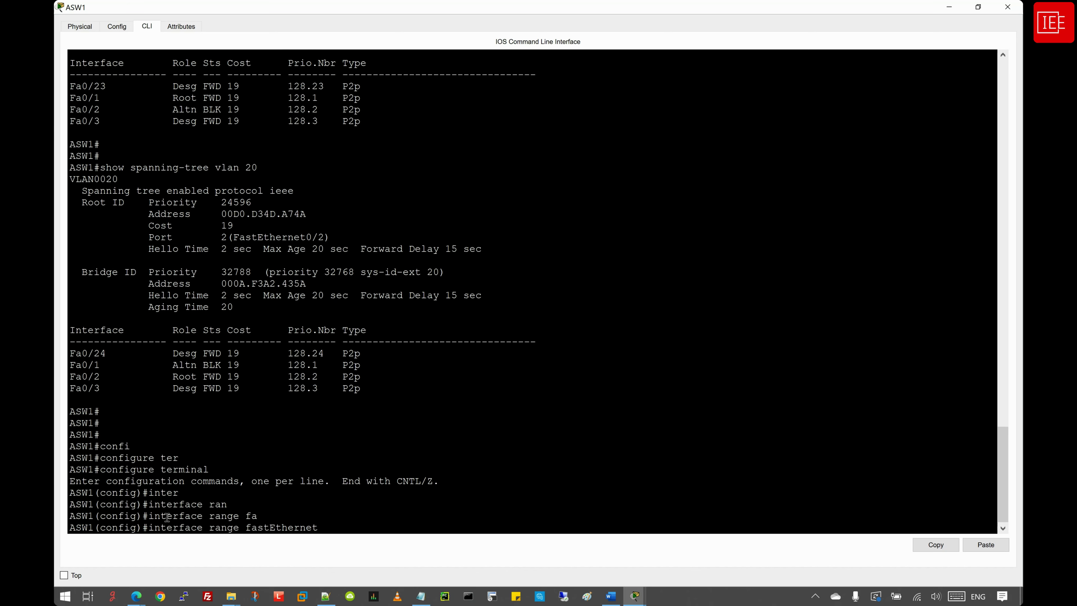
text(0/2-3)
key(Return)
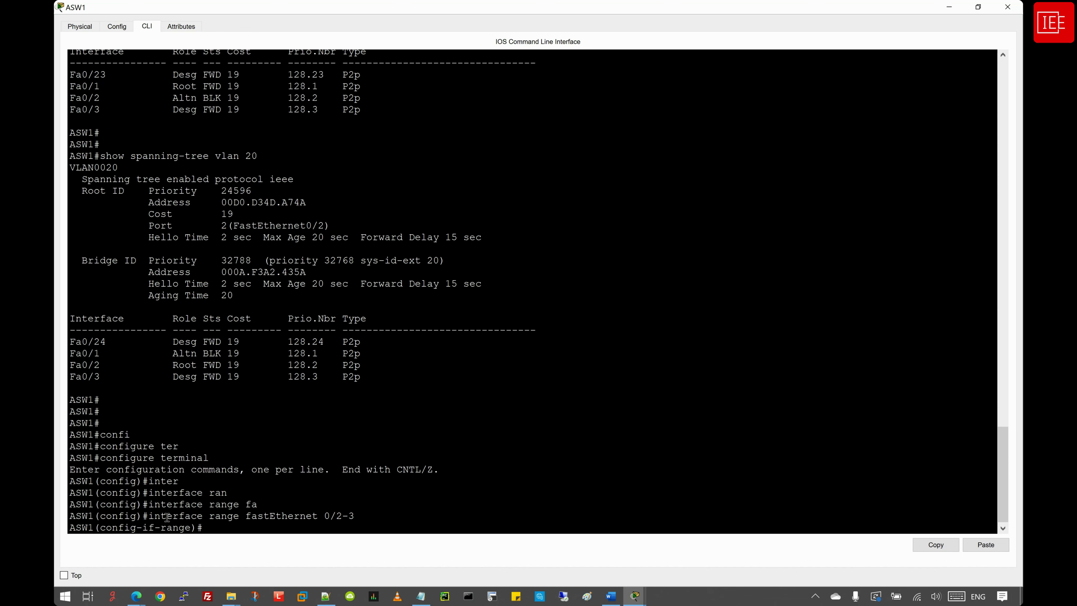
Step: Set the spanning-tree VLAN 20 cost to 50 on the selected interface range and return to privileged EXEC mode
text(sp)
key(Tab)
text(a)
key(Tab)
text(vl)
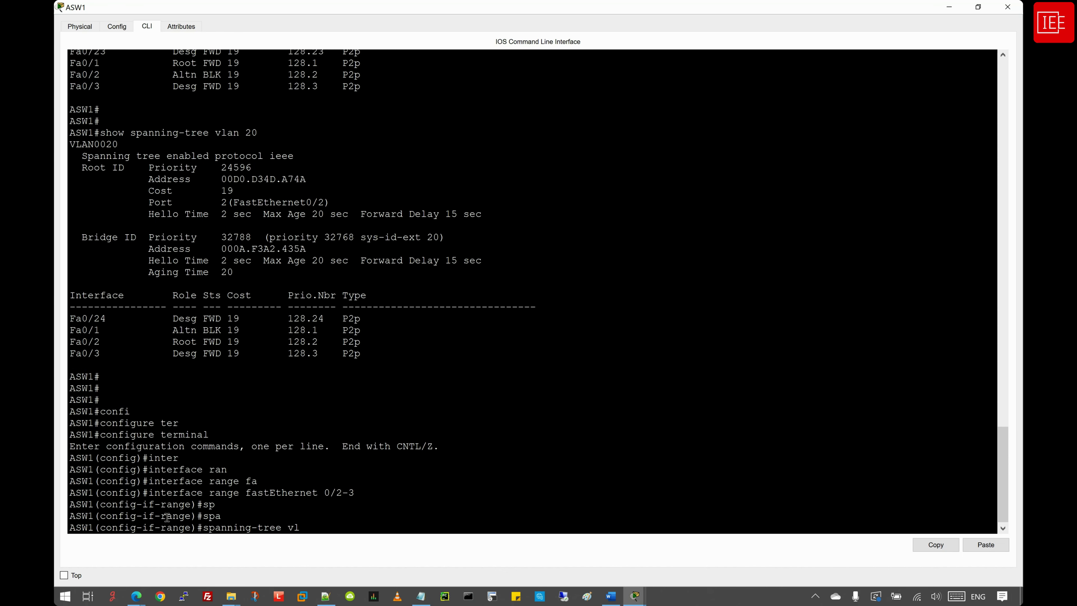
key(Tab)
text(20 )
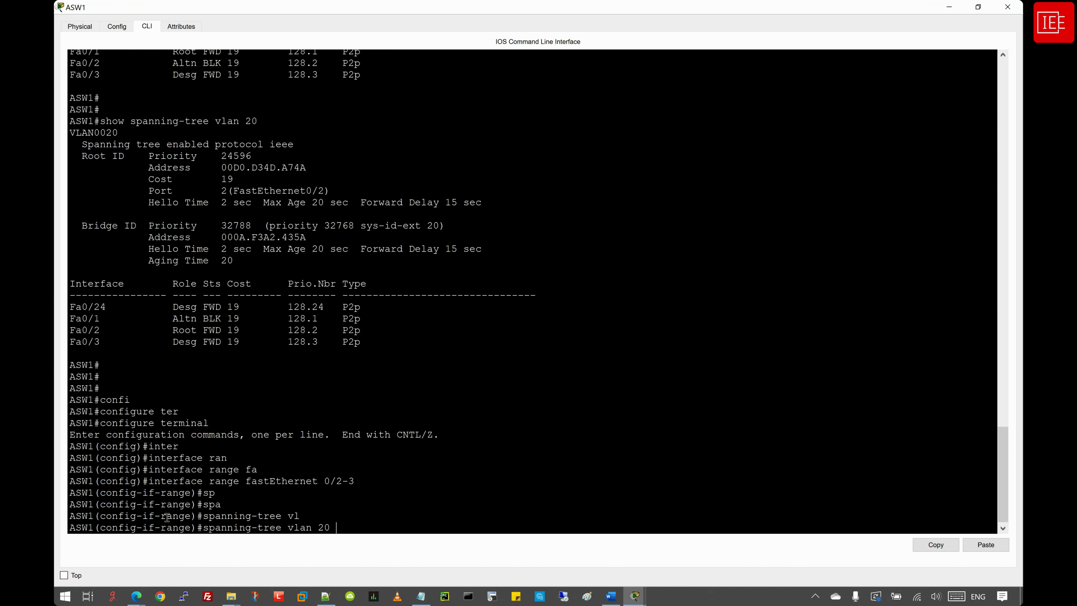
text(co)
key(Tab)
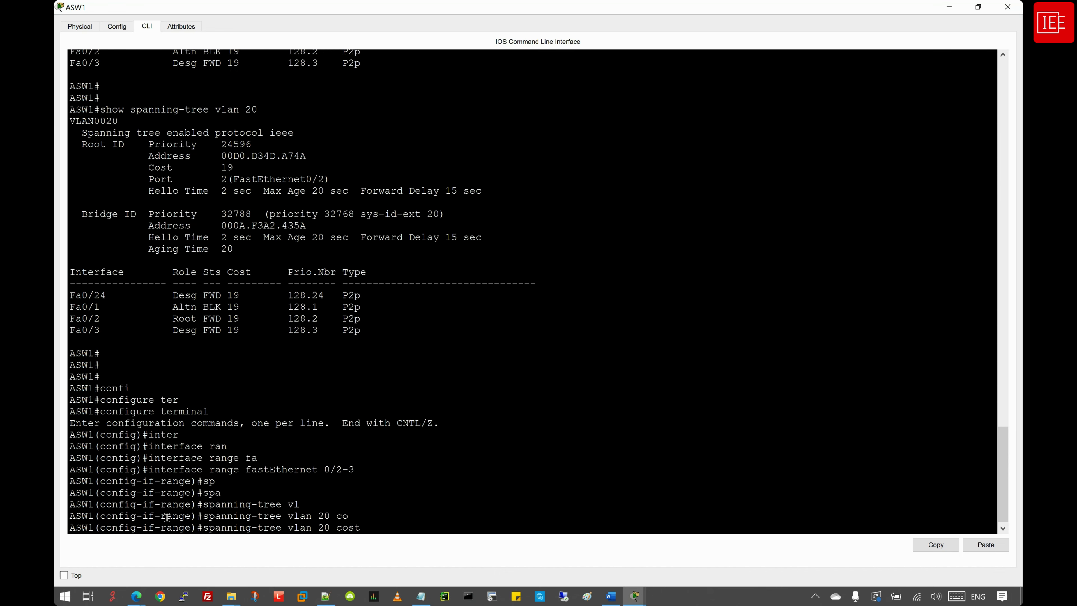
text(50)
key(Return)
key(Return)
text(end)
key(Return)
key(Return)
key(Return)
key(Return)
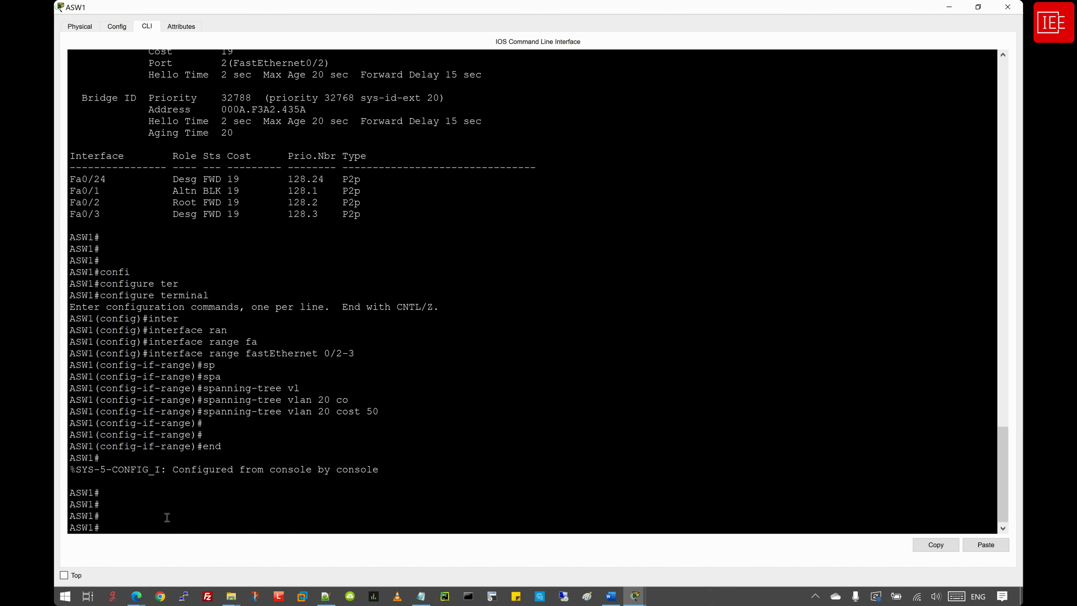
Step: Display the VLAN 20 spanning tree on ASW1 and examine the role and state of Fa0/1
text(sh)
key(Tab)
text(sp)
key(Tab)
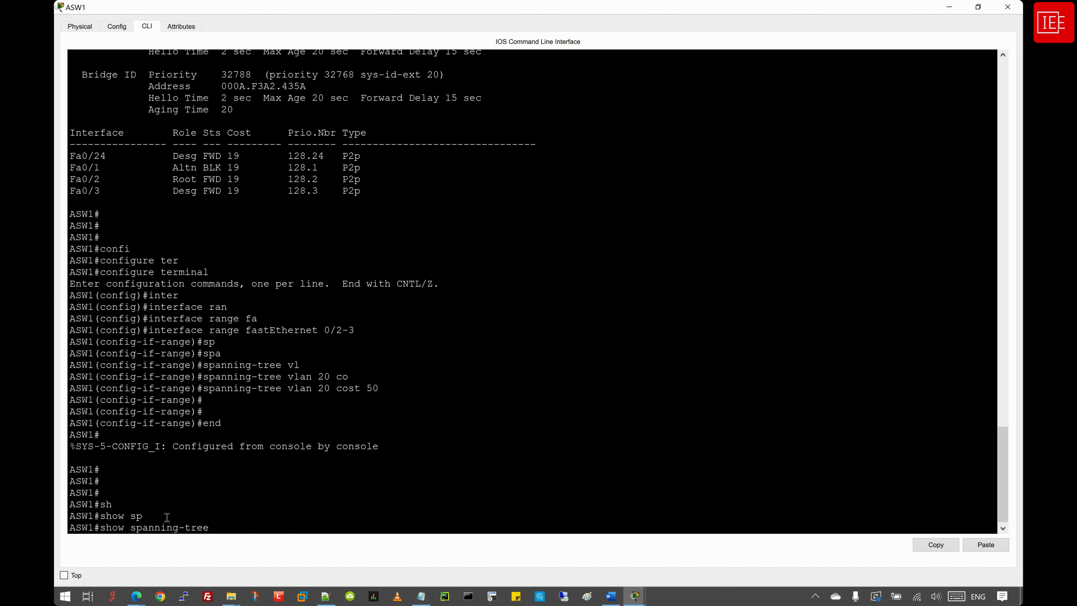
text(vl)
key(Tab)
text(20)
key(Return)
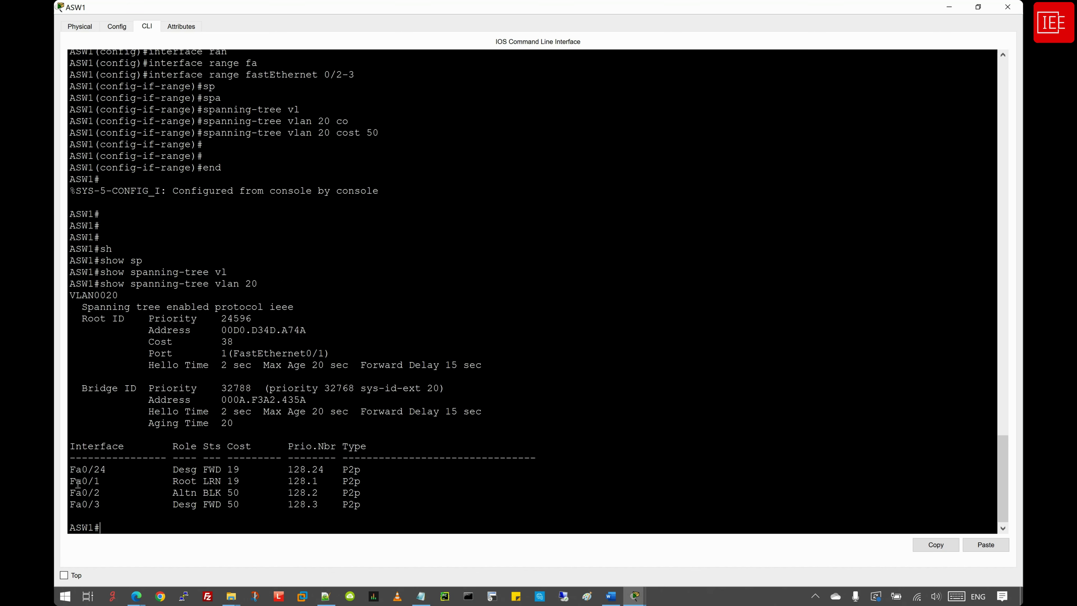
drag(69, 481, 388, 482)
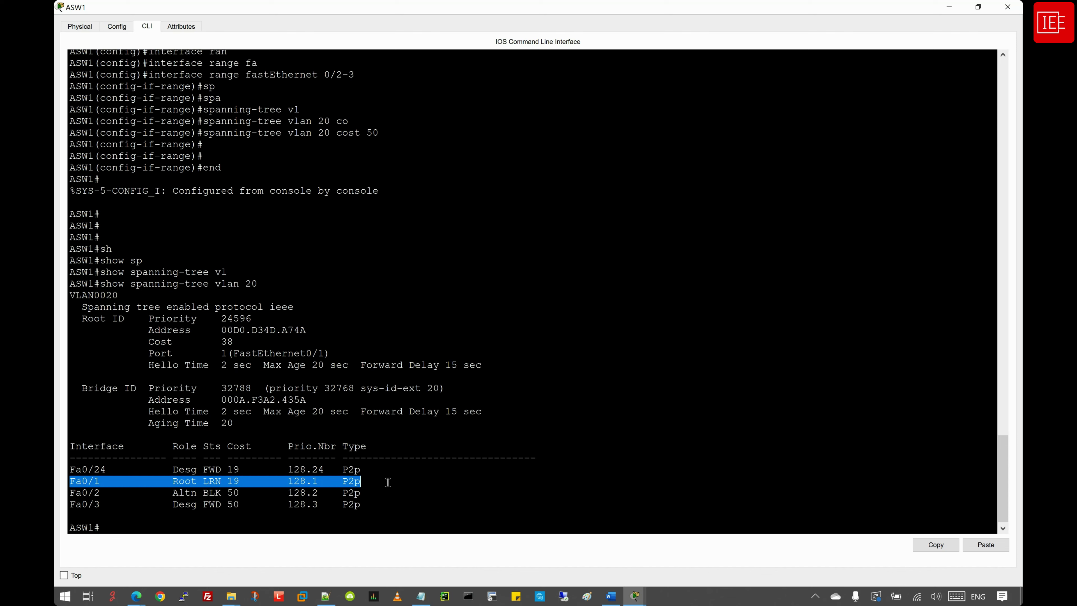
double_click(211, 481)
click(179, 530)
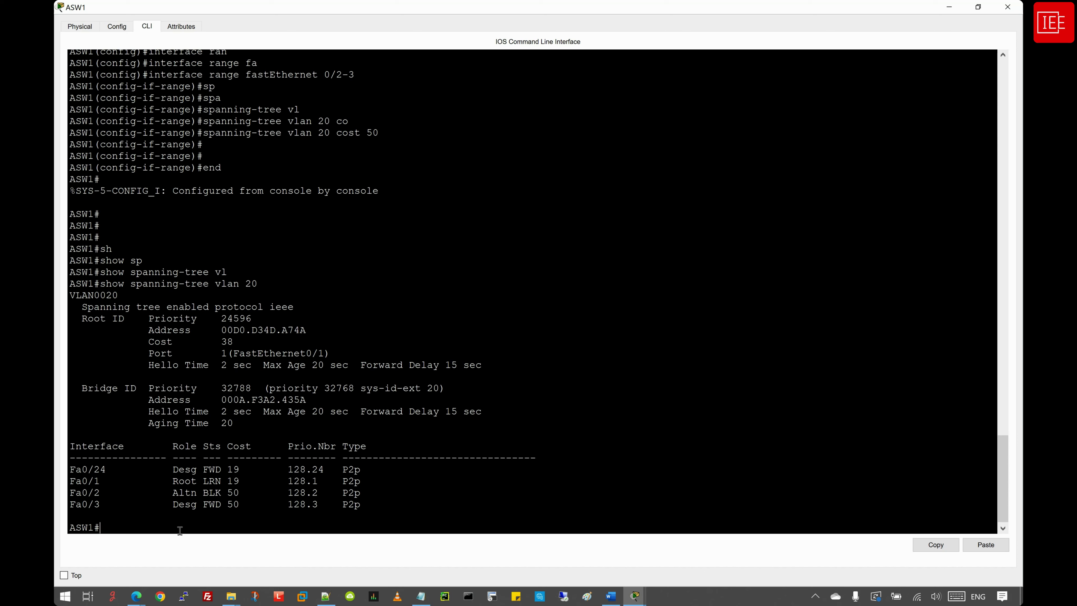
Step: Refresh the VLAN 20 spanning-tree output on ASW1 and examine Fa0/1's state and cost, the root path cost, and the root port
key(Up)
key(Return)
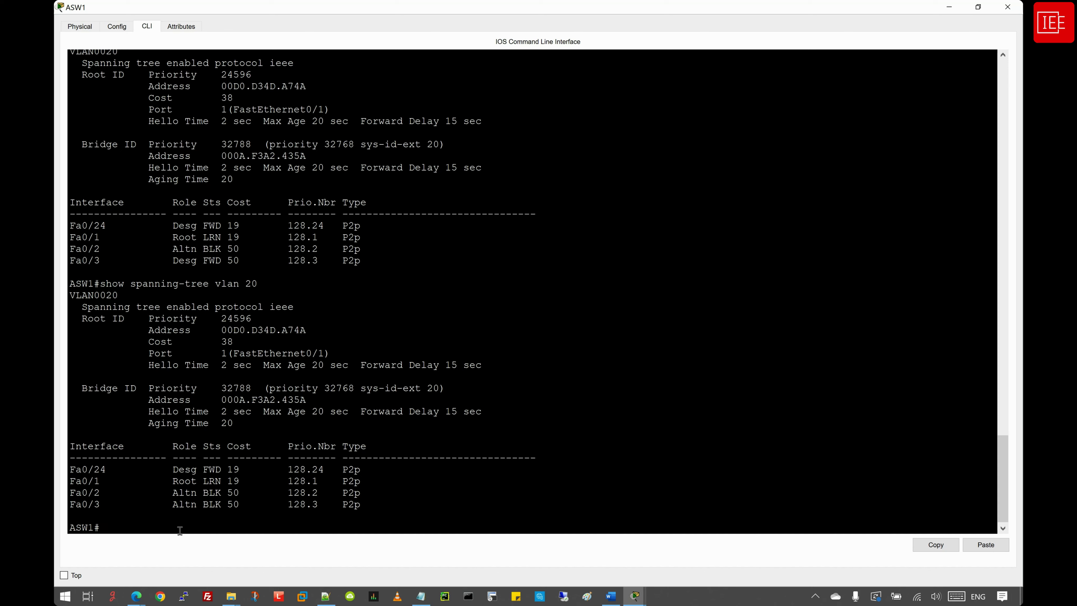
key(Up)
key(Return)
drag(373, 480, 66, 483)
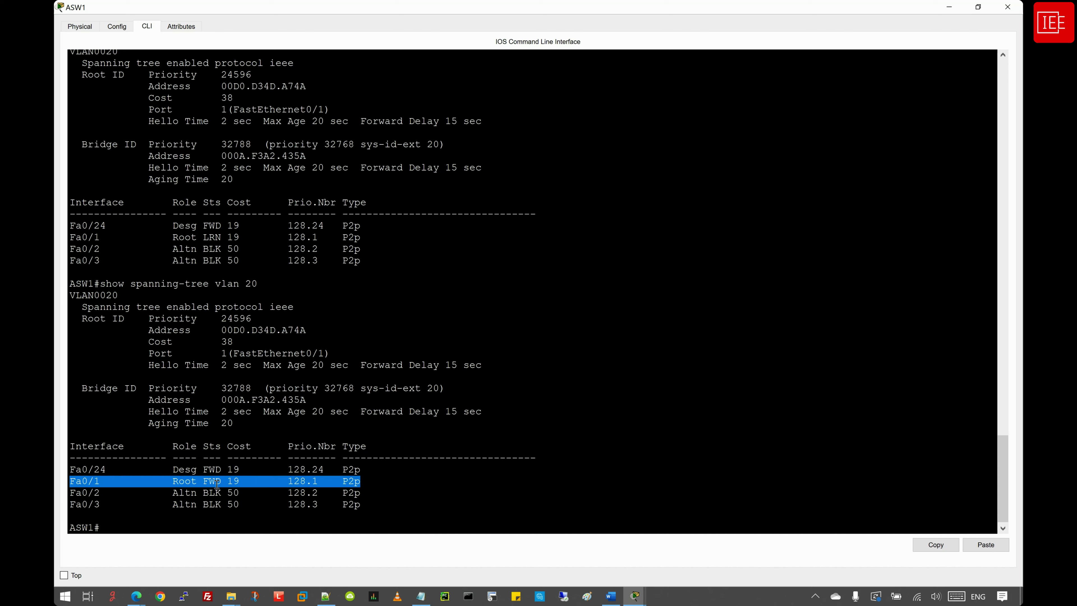
click(232, 483)
drag(231, 483, 247, 483)
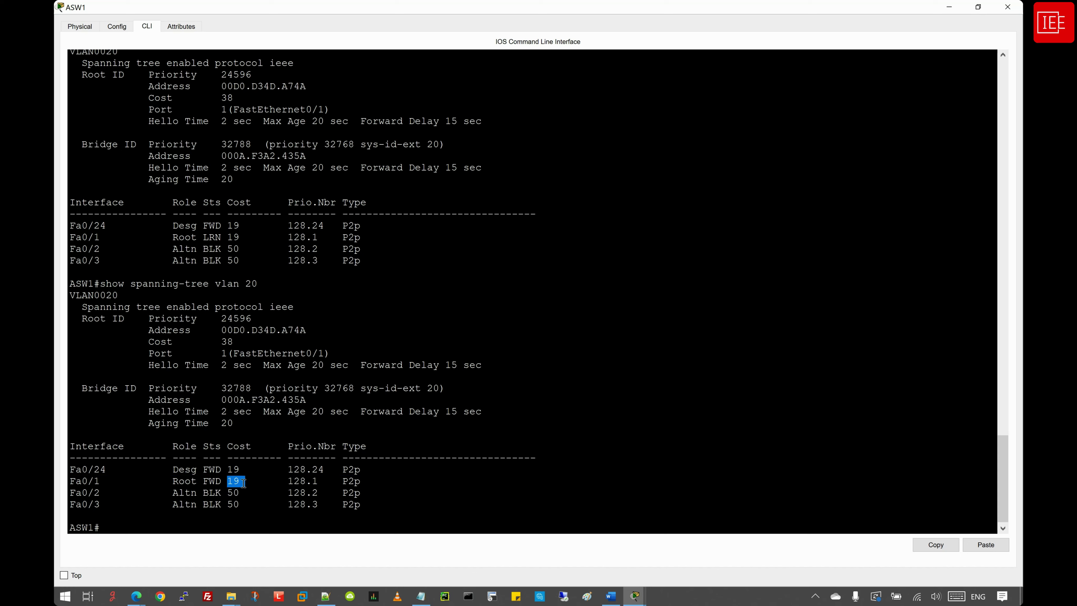
click(231, 343)
drag(233, 343, 221, 343)
drag(149, 353, 339, 352)
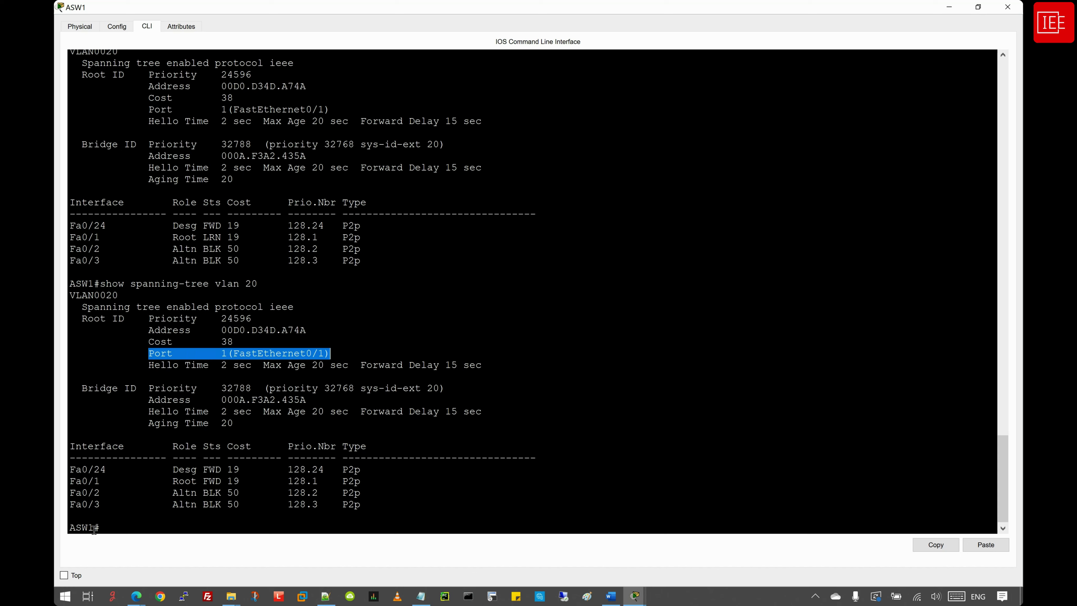
click(129, 528)
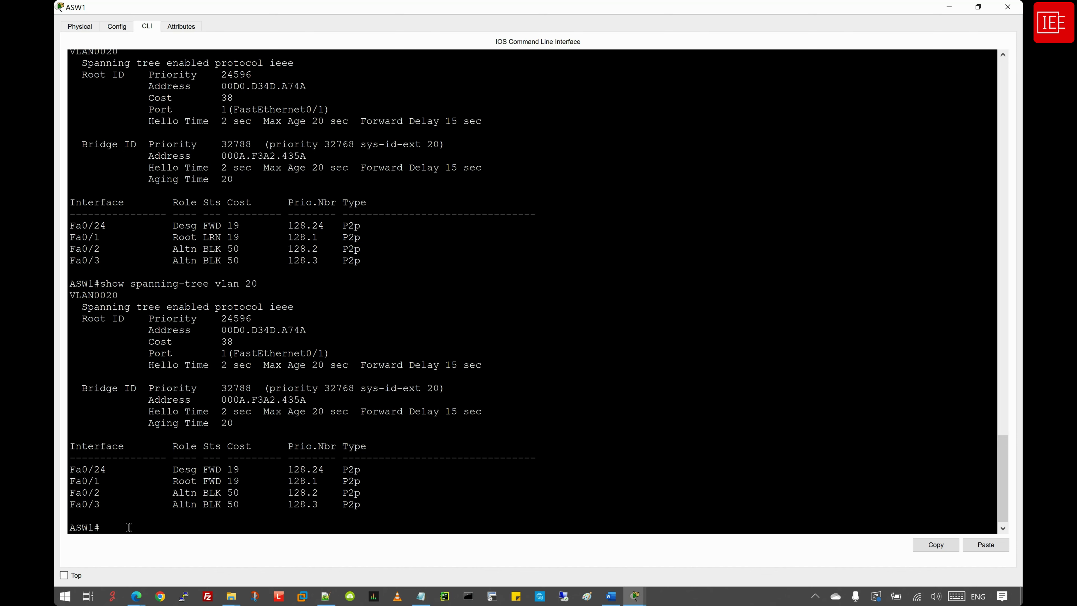
Step: Enter global configuration mode on ASW1 again
key(Return)
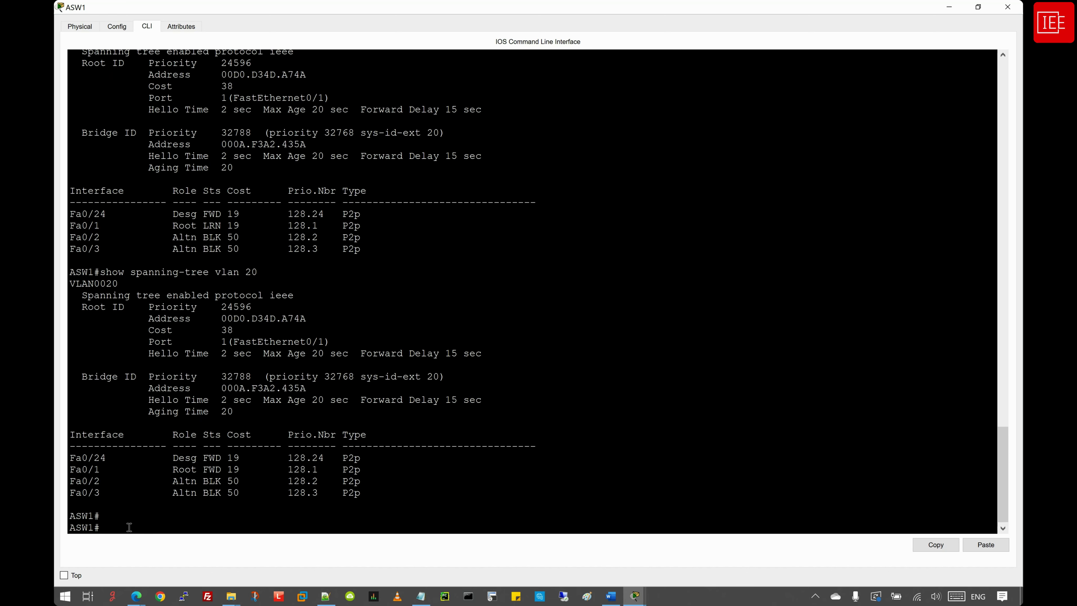
text(config)
key(Tab)
text(ter)
key(Tab)
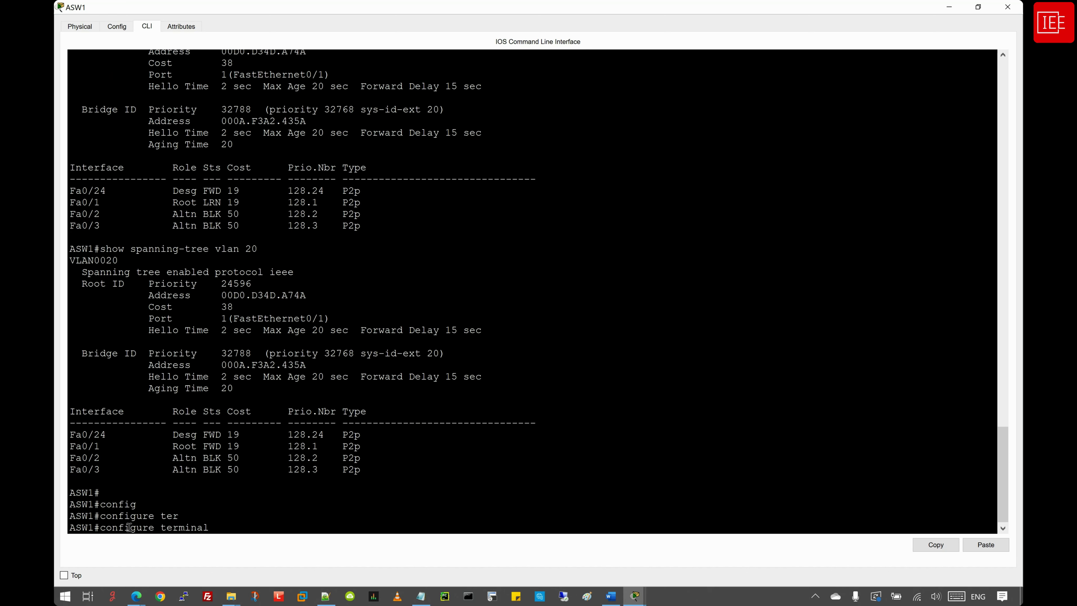
key(Return)
key(Return)
Step: Set the spanning-tree mode to rapid-pvst on ASW1 and return to privileged EXEC mode
text(sp)
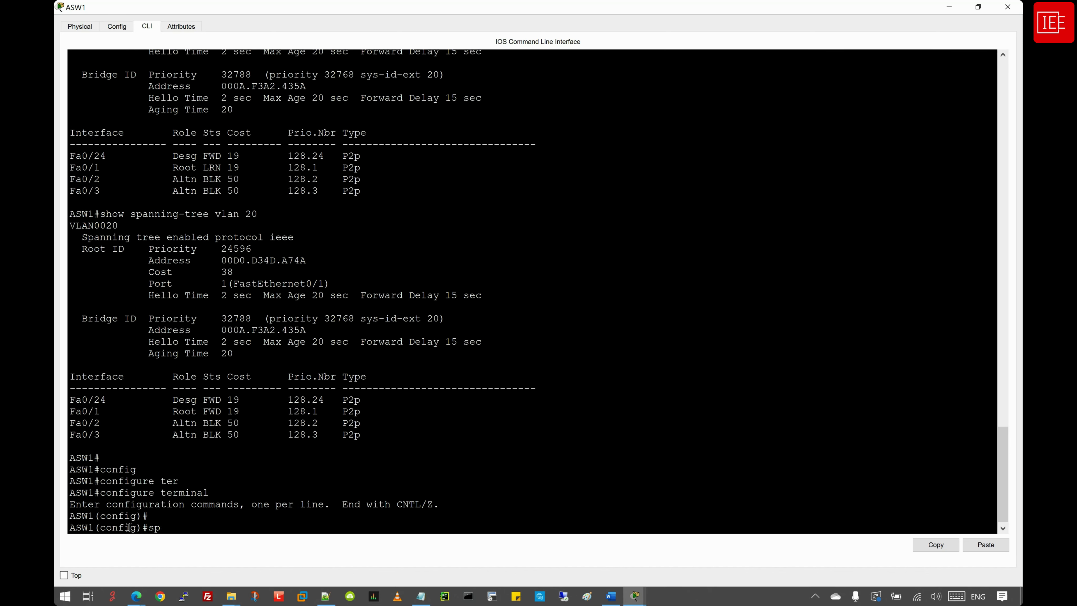
key(Tab)
text(mo)
key(Tab)
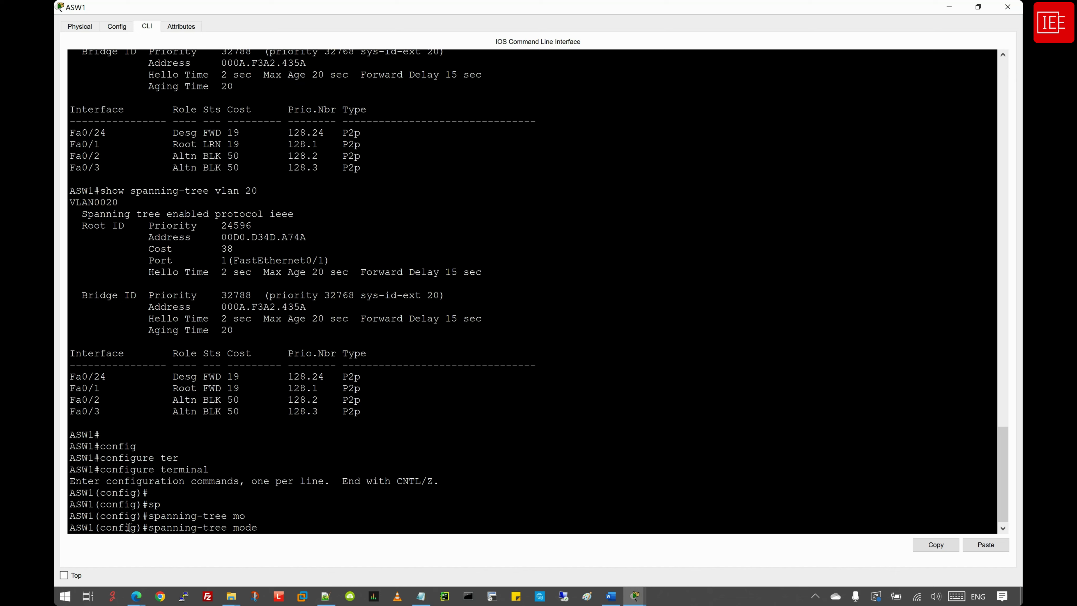
text(r)
key(Tab)
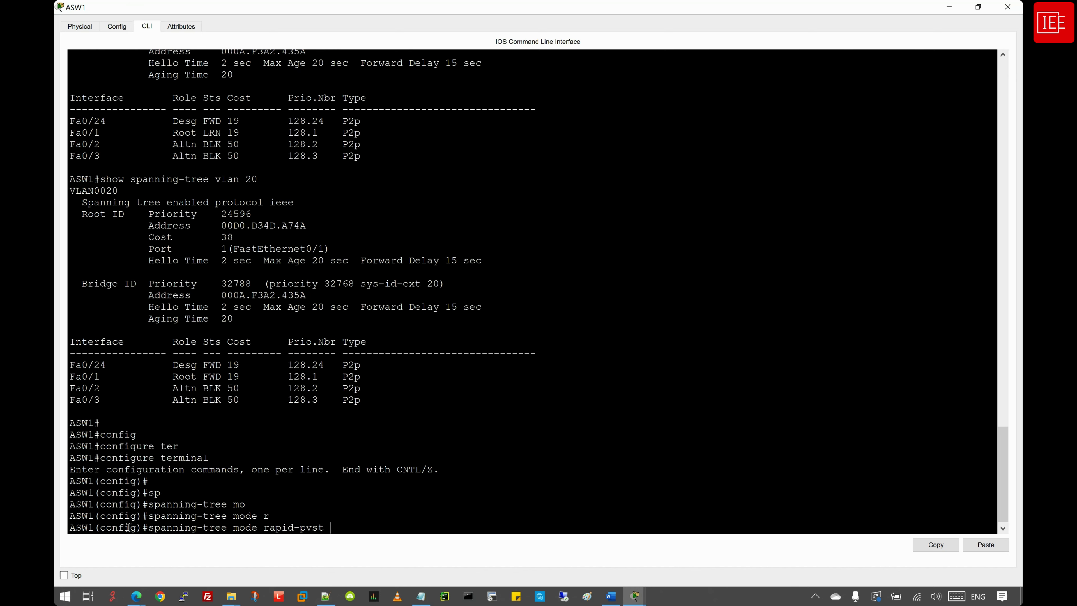
key(Return)
key(Return)
key(Return)
key(Return)
key(Return)
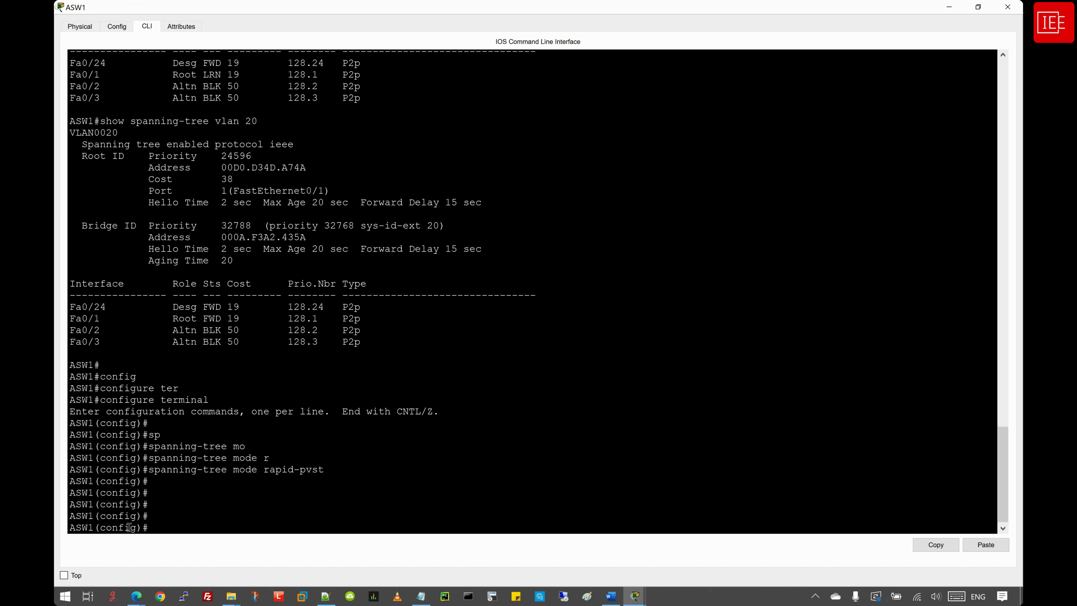
text(end)
key(Return)
key(Return)
key(Return)
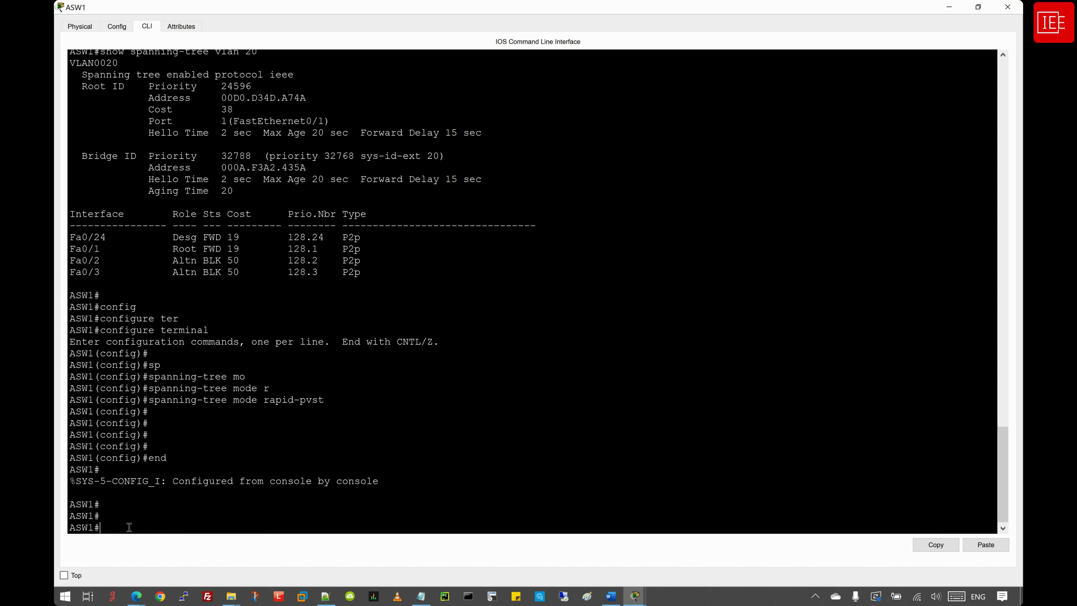
Step: Copy the "spanning-tree mode rapid-pvst" command from the ASW1 console output
drag(148, 399, 327, 403)
key(ctrl+c)
click(301, 405)
Step: Switch to the ASW2 console and enter global configuration mode
mouse_move(644, 602)
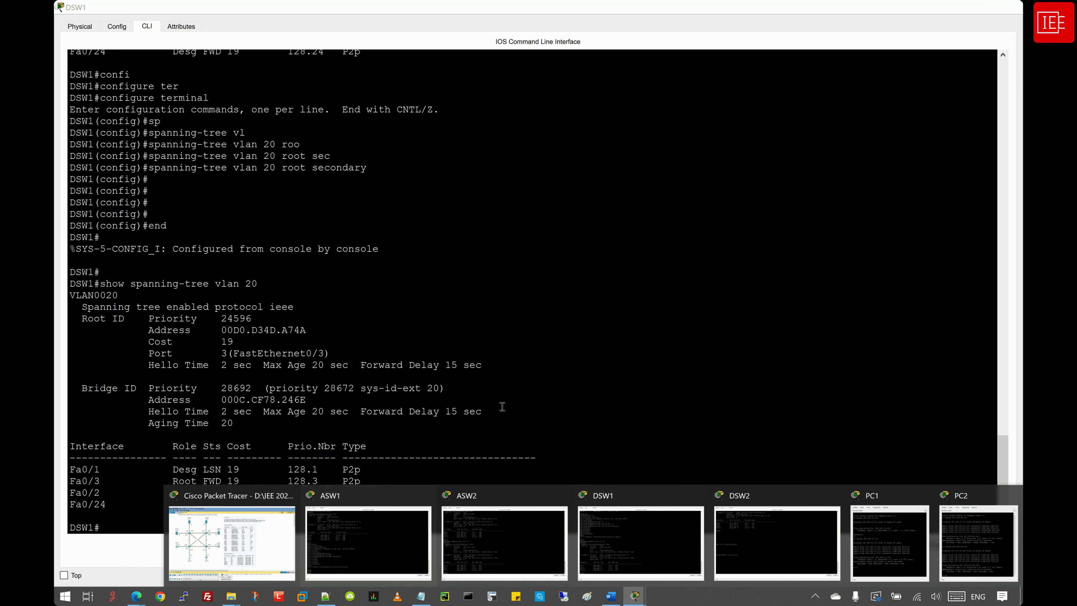
click(475, 514)
text(confi)
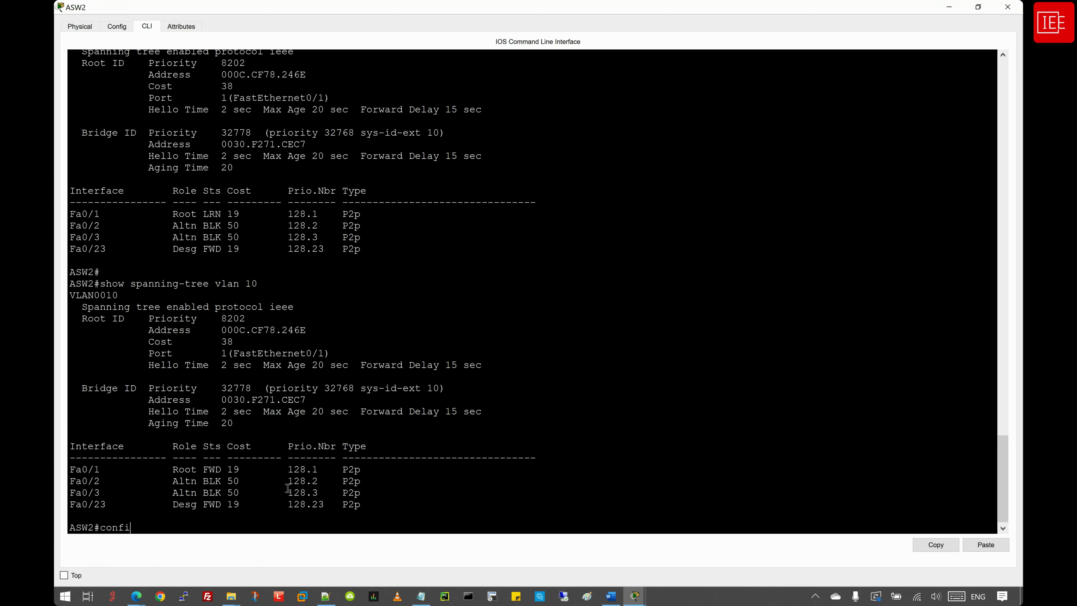
key(Tab)
text(ter)
key(Tab)
key(Return)
Step: Paste and run "spanning-tree mode rapid-pvst" on ASW2, and leave configuration mode
right_click(388, 460)
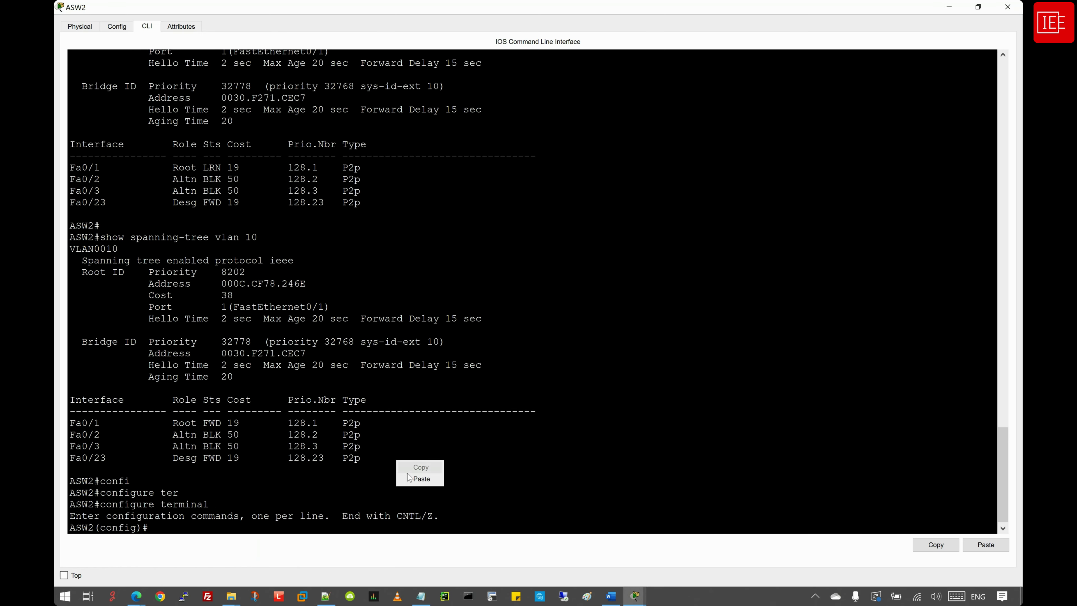
click(410, 478)
key(Return)
text(end)
key(Return)
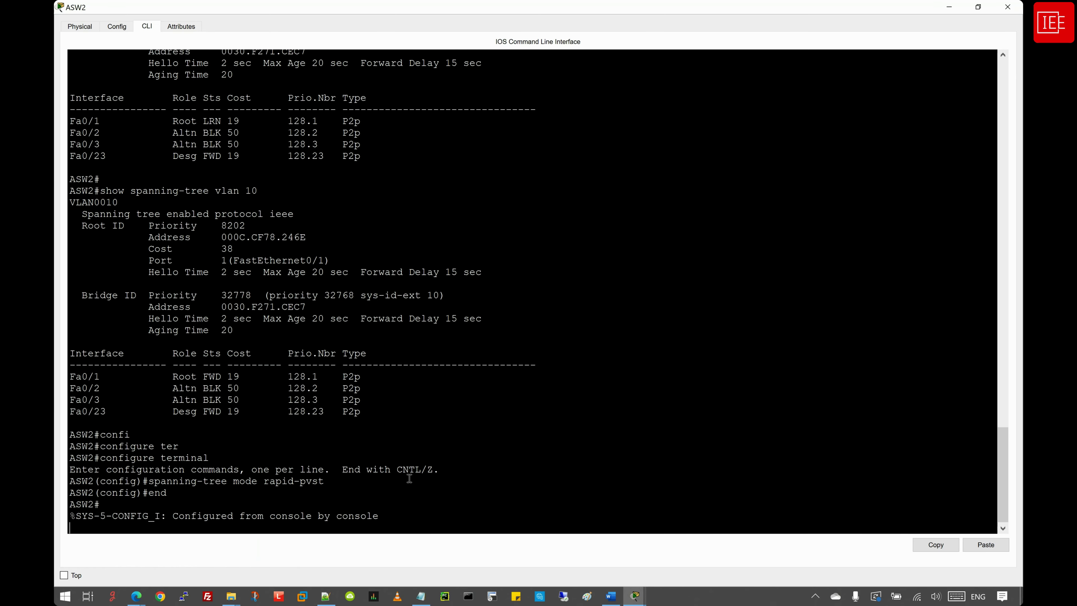
key(Return)
key(Return)
key(Return)
Step: Switch to the DSW1 console and enter global configuration mode
mouse_move(635, 597)
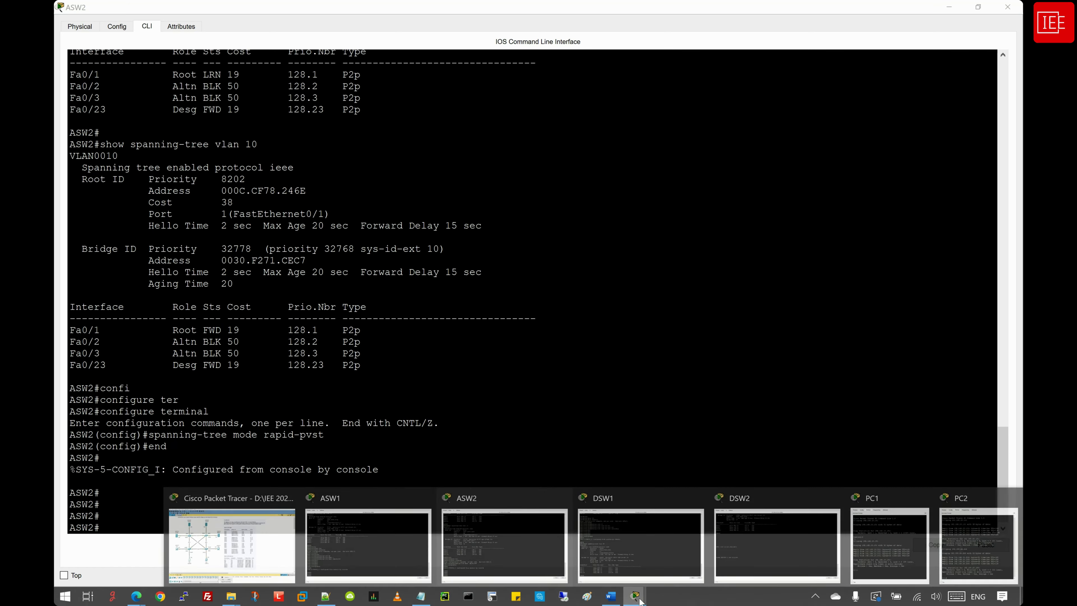
click(640, 544)
key(Return)
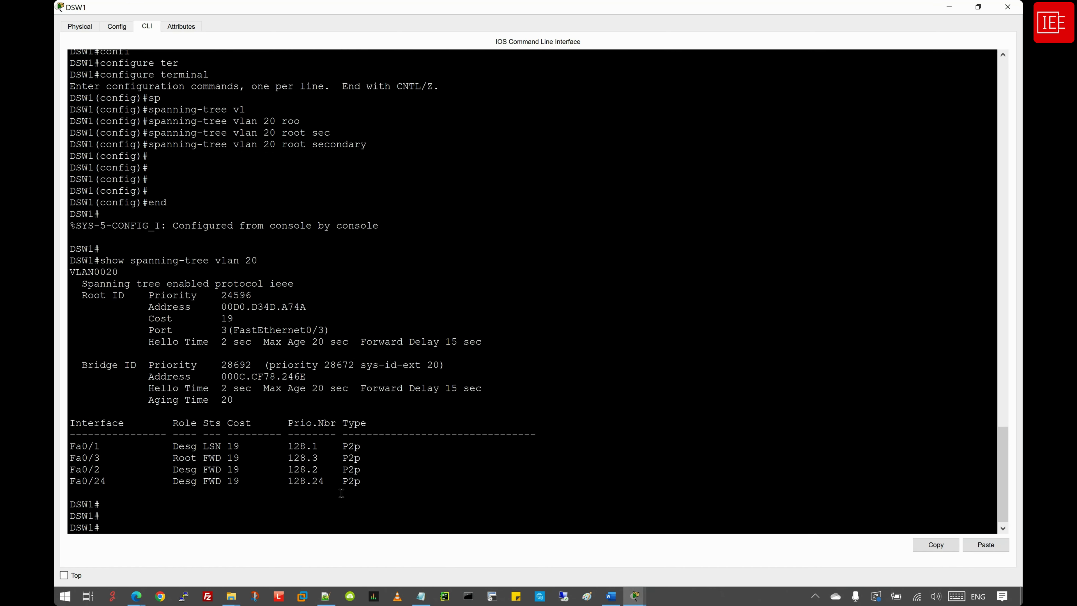
text(confi)
key(Tab)
text(ter)
key(Tab)
key(Return)
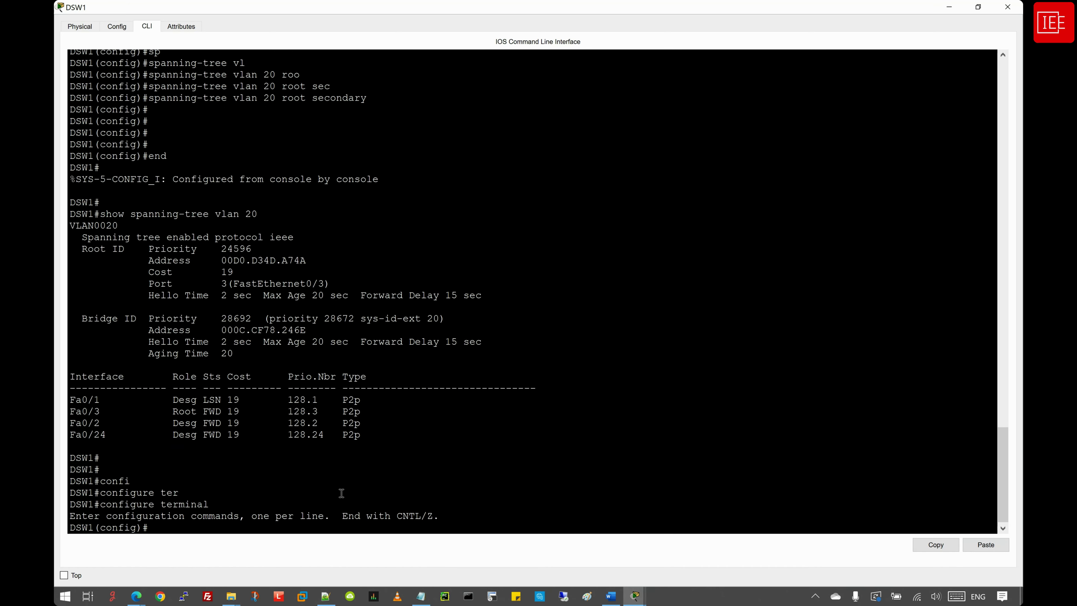
Step: Paste and run "spanning-tree mode rapid-pvst" on DSW1, and leave configuration mode
right_click(342, 495)
click(355, 510)
key(Return)
key(Return)
key(Return)
key(Return)
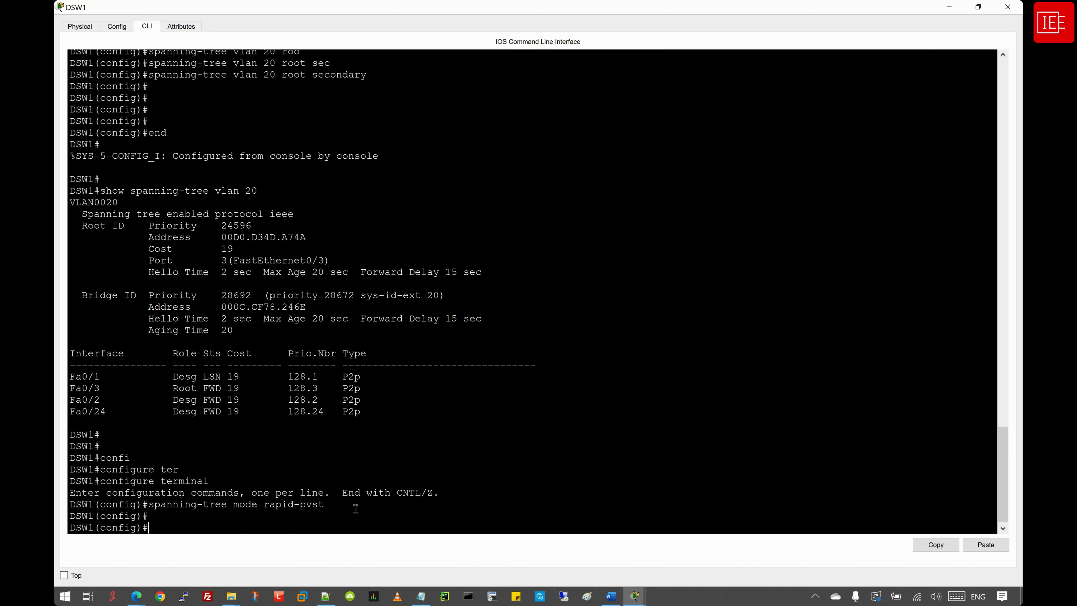
text(end)
key(Return)
key(Return)
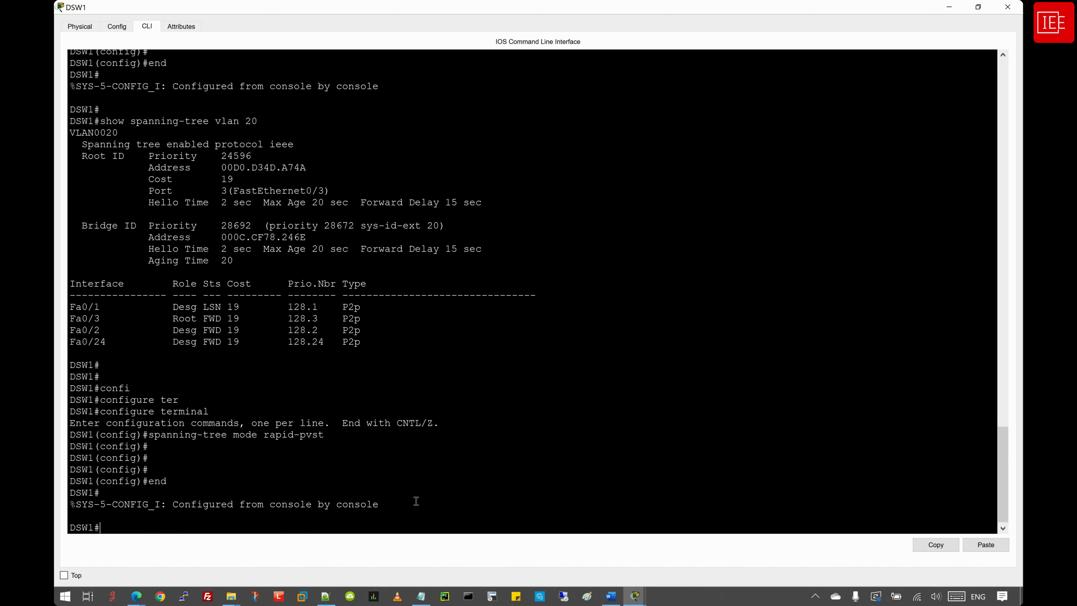
Step: Switch to the DSW2 console, start the session, and enter privileged EXEC mode
click(636, 596)
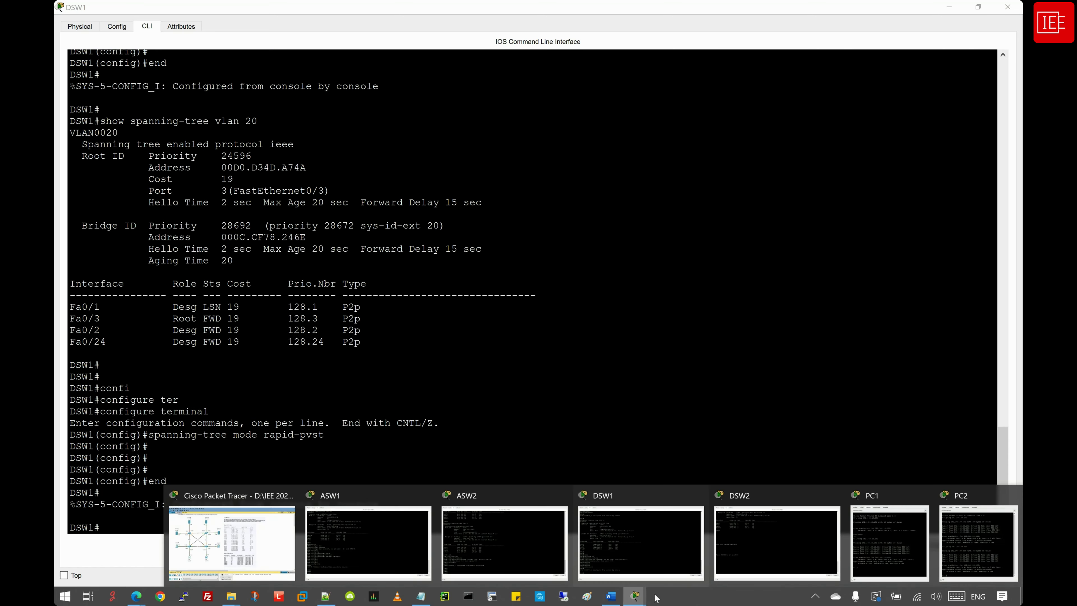
click(767, 548)
key(Return)
key(Return)
key(Return)
text(en)
key(Return)
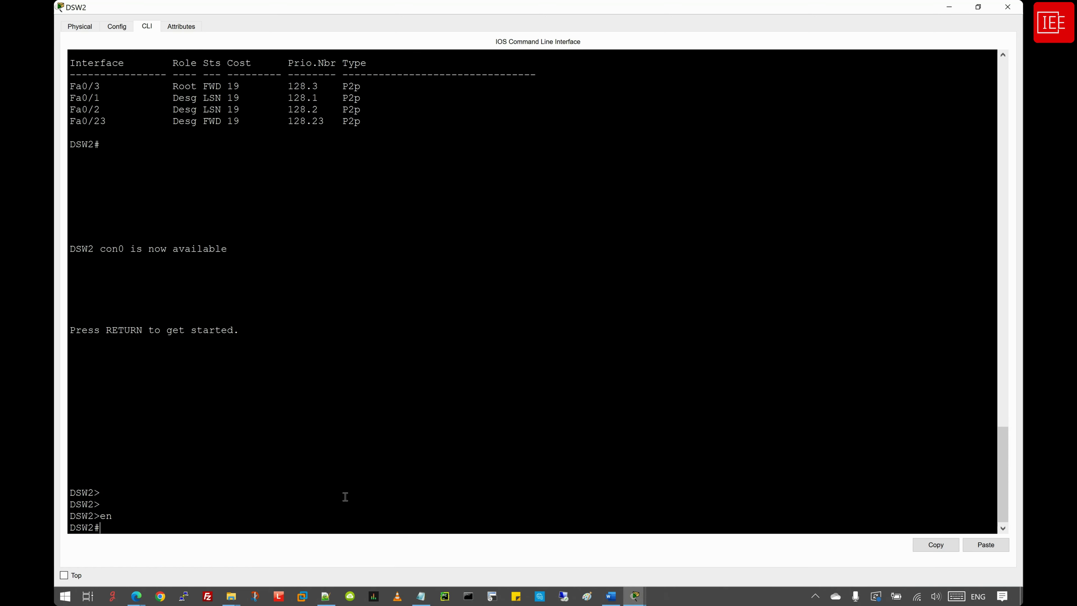
key(Return)
key(Return)
Step: Enter global configuration mode on DSW2
text(confi)
key(Tab)
text(ter)
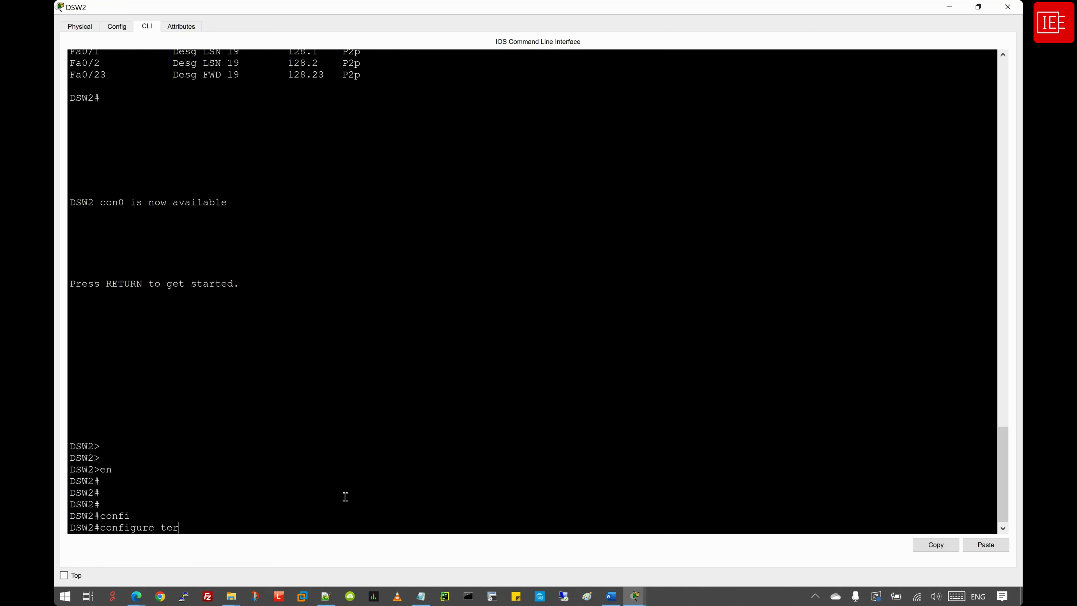
key(Tab)
key(Return)
Step: Paste and run "spanning-tree mode rapid-pvst" on DSW2, and leave configuration mode
right_click(365, 481)
click(377, 498)
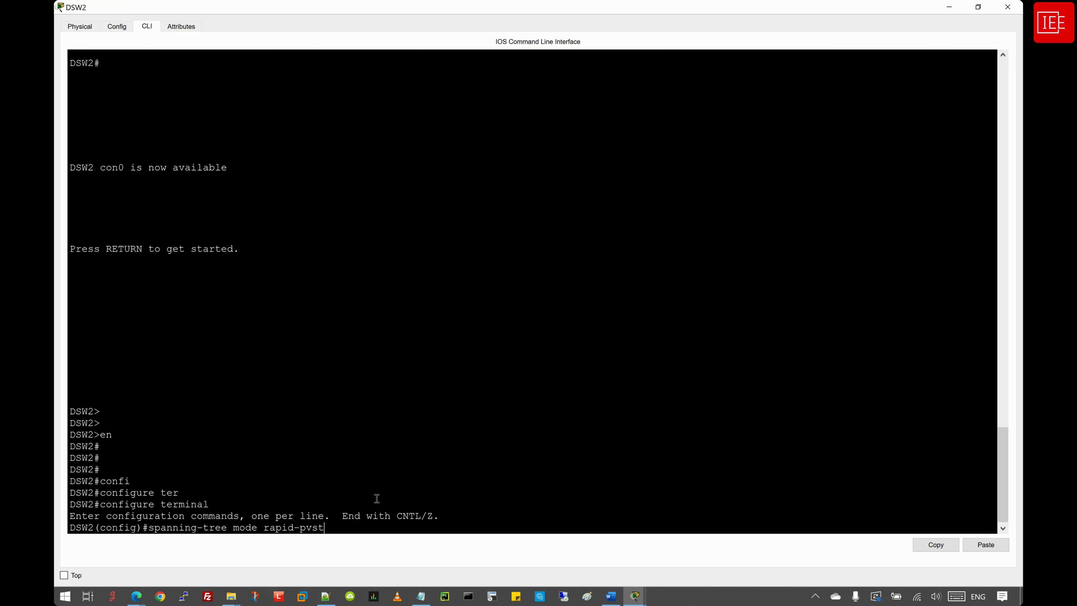
key(Return)
key(Return)
key(Return)
text(end)
key(Return)
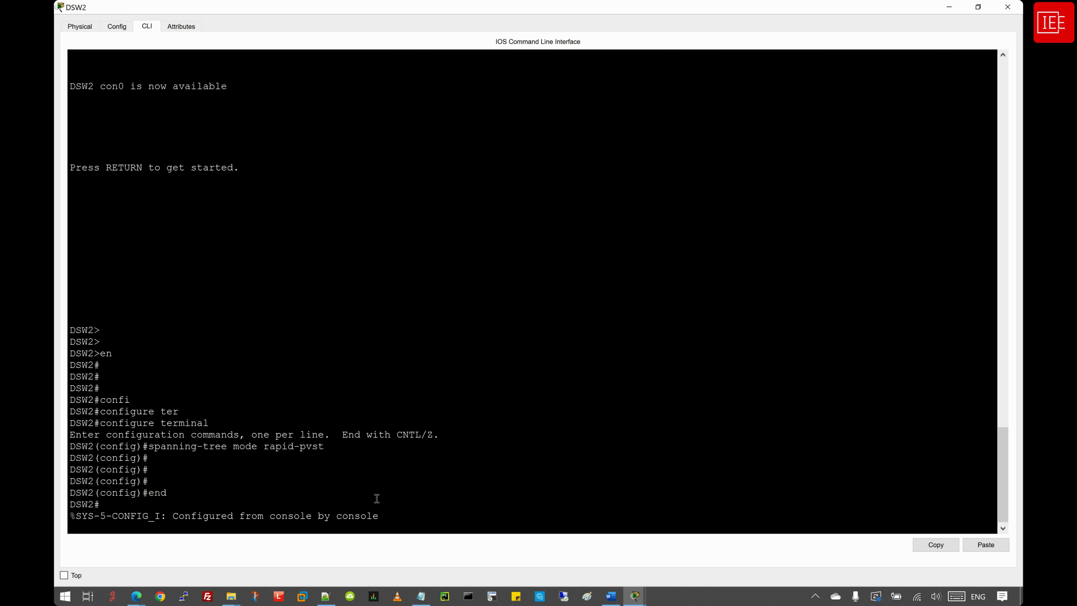
key(Return)
key(Return)
key(Return)
key(Return)
key(Return)
key(Return)
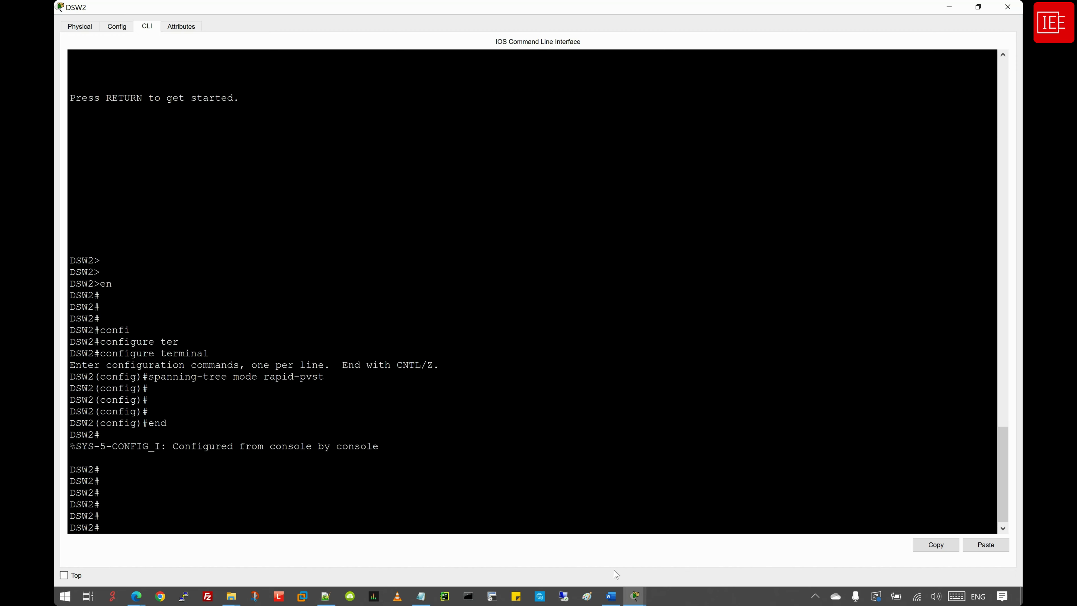
Step: Switch to the ASW1 console, run "show spanning-tree summary", and check the line stating the spanning-tree mode
mouse_move(634, 597)
click(367, 537)
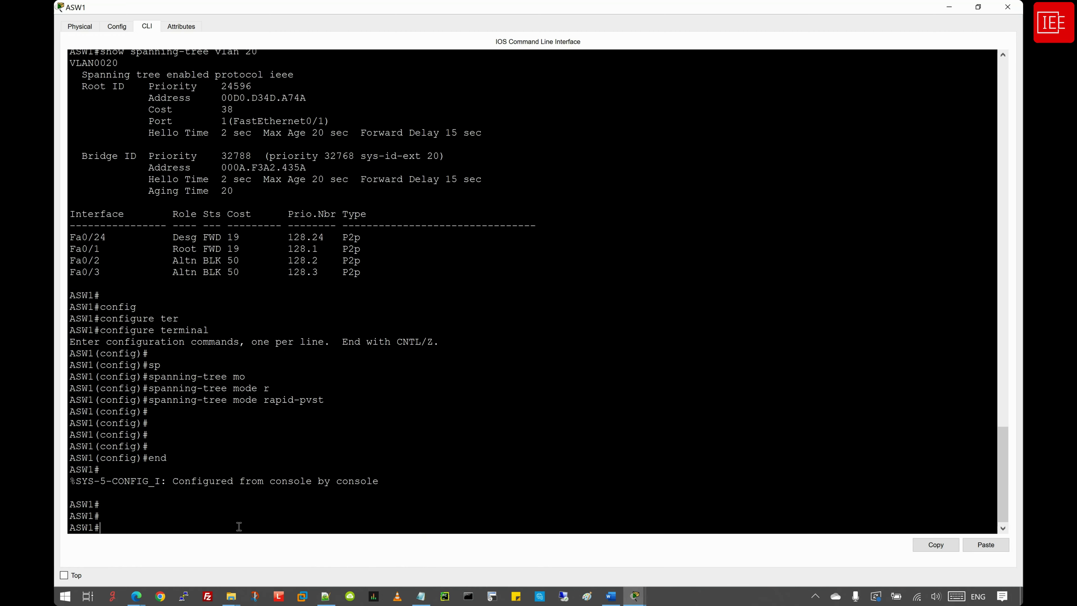
key(Return)
key(Return)
text(sh)
key(Tab)
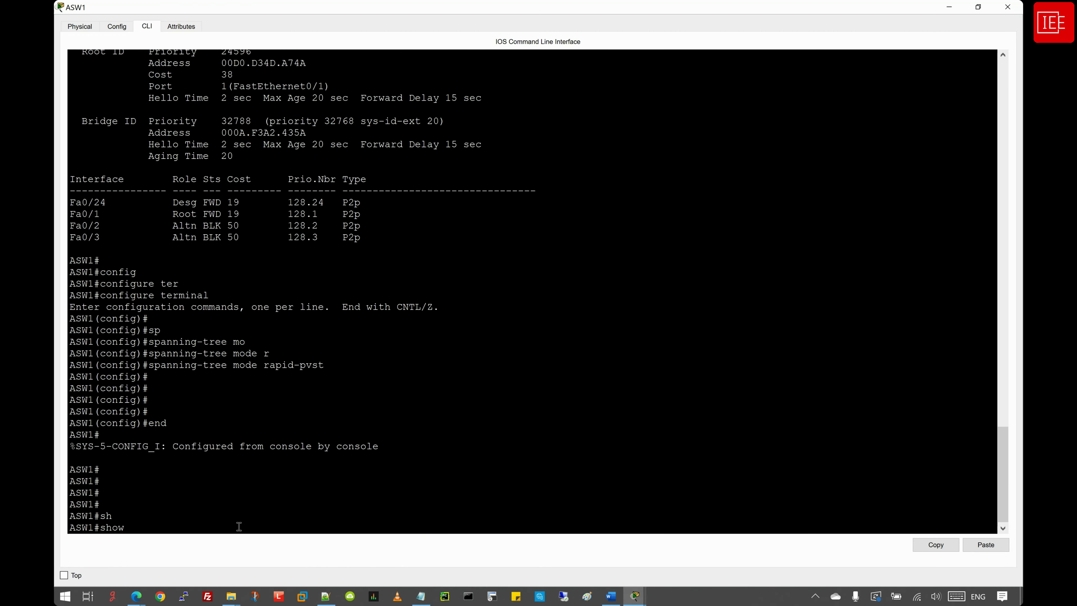
text(sp)
key(Tab)
text(su)
key(Tab)
key(Return)
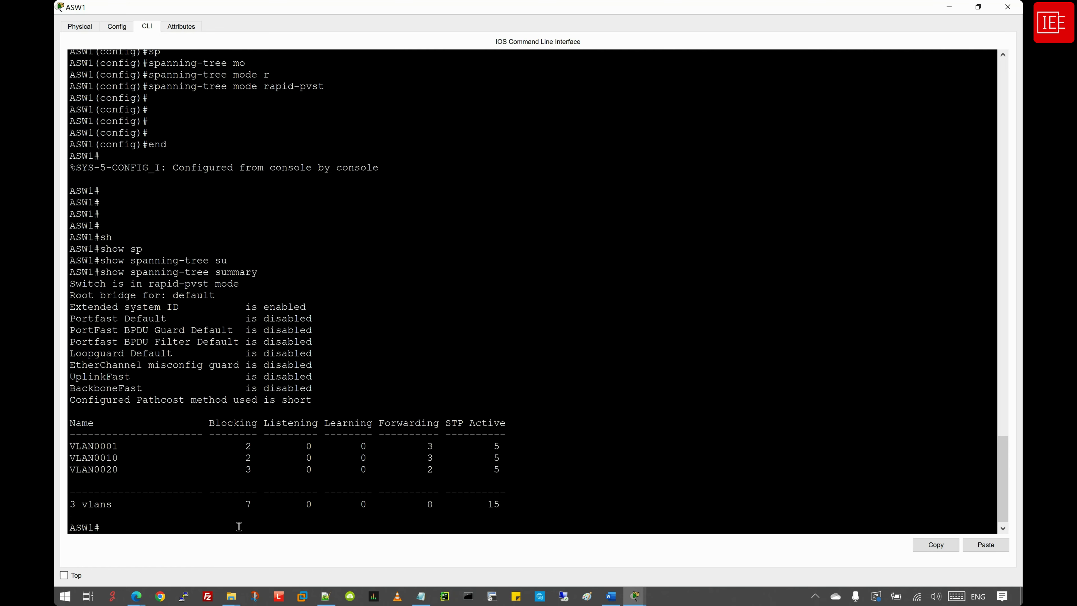
drag(240, 285, 67, 285)
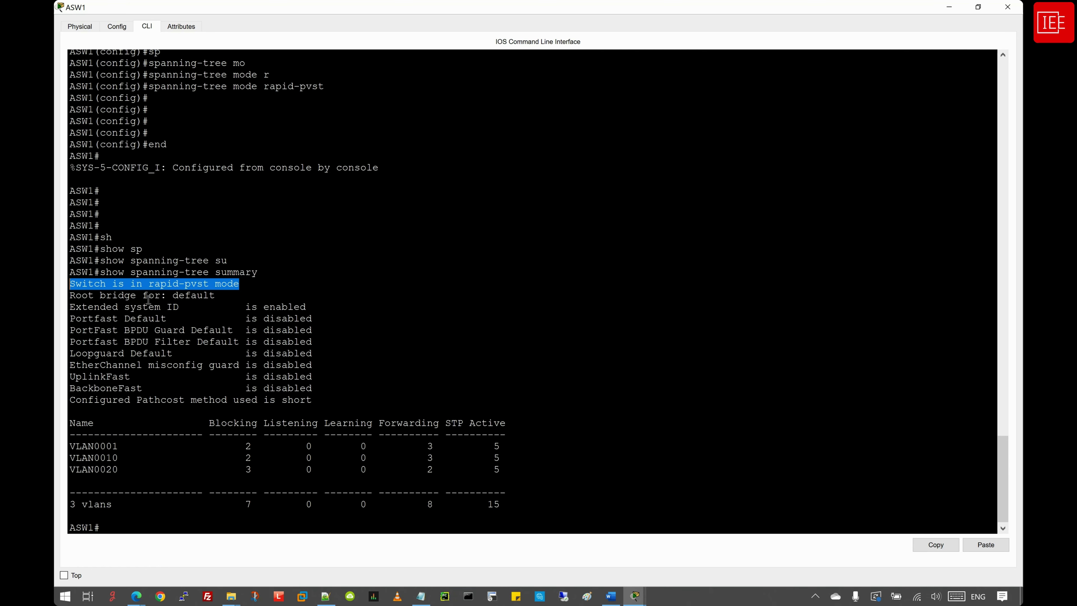
click(256, 284)
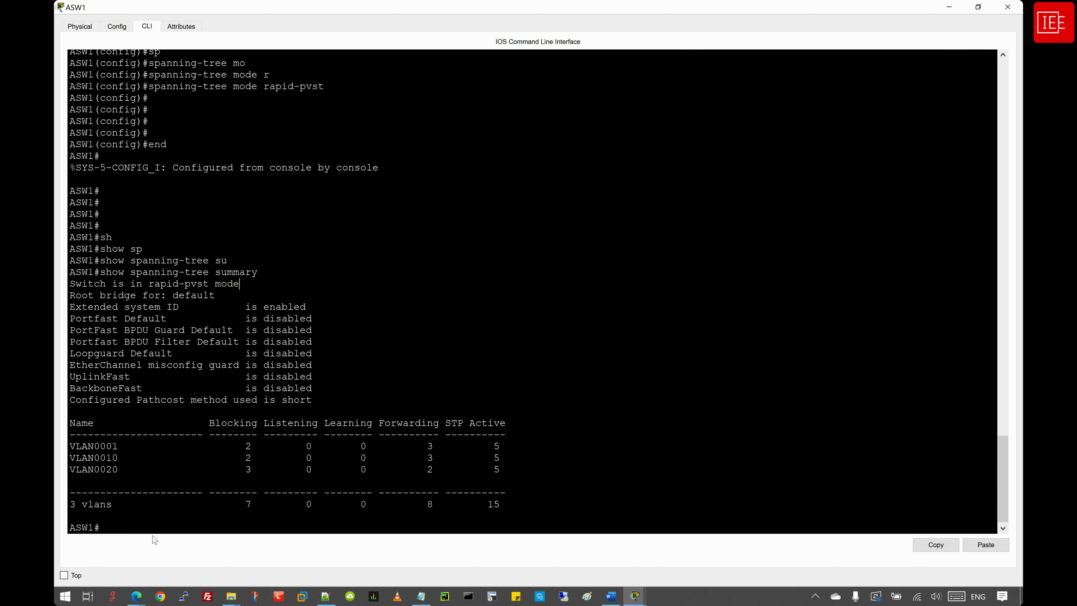
Step: Switch to the ASW2 console, run "show spanning-tree summary", and check its spanning-tree mode
click(638, 603)
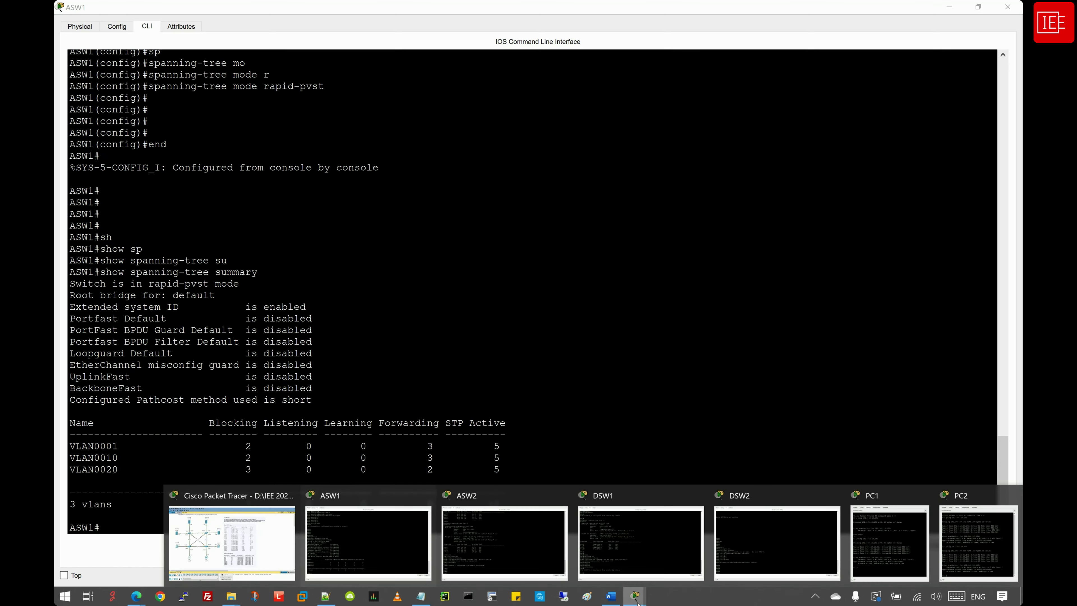
click(535, 518)
text(sh)
key(Tab)
text(sp)
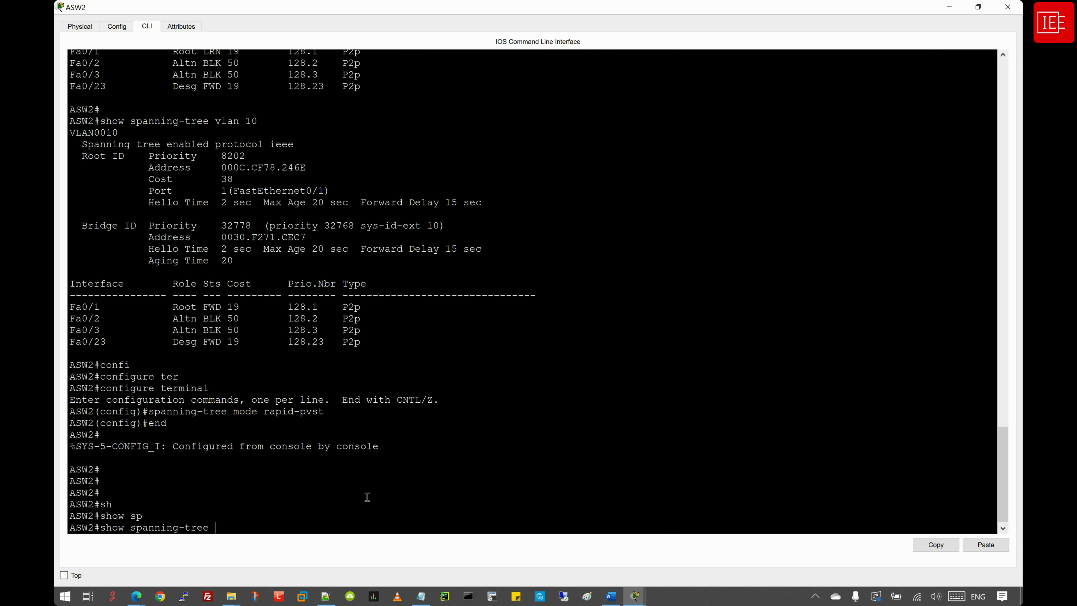
key(Tab)
text(su)
key(Tab)
key(Return)
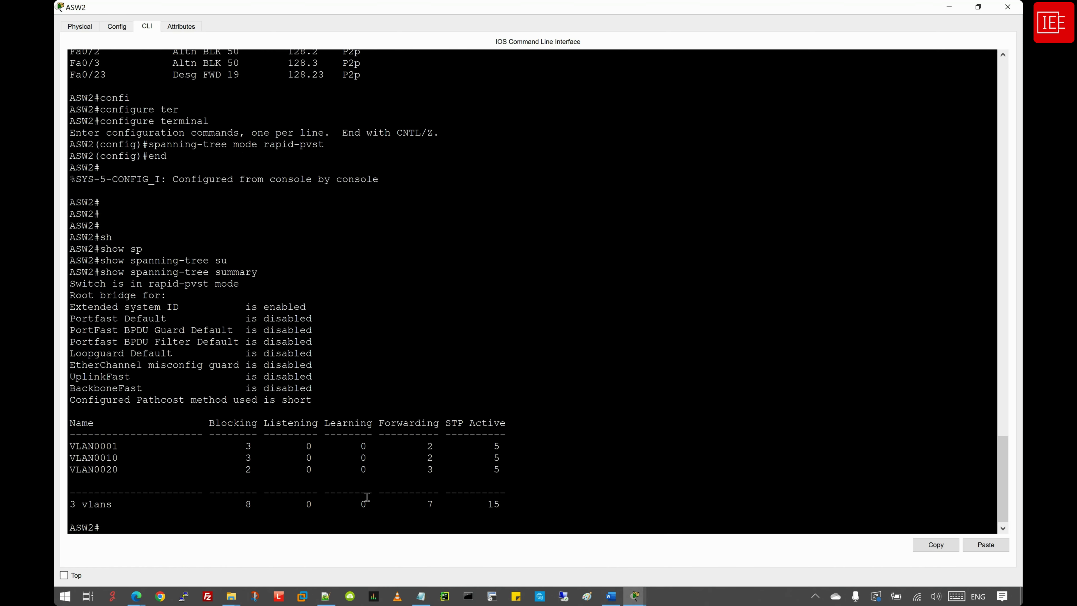
drag(161, 285, 240, 284)
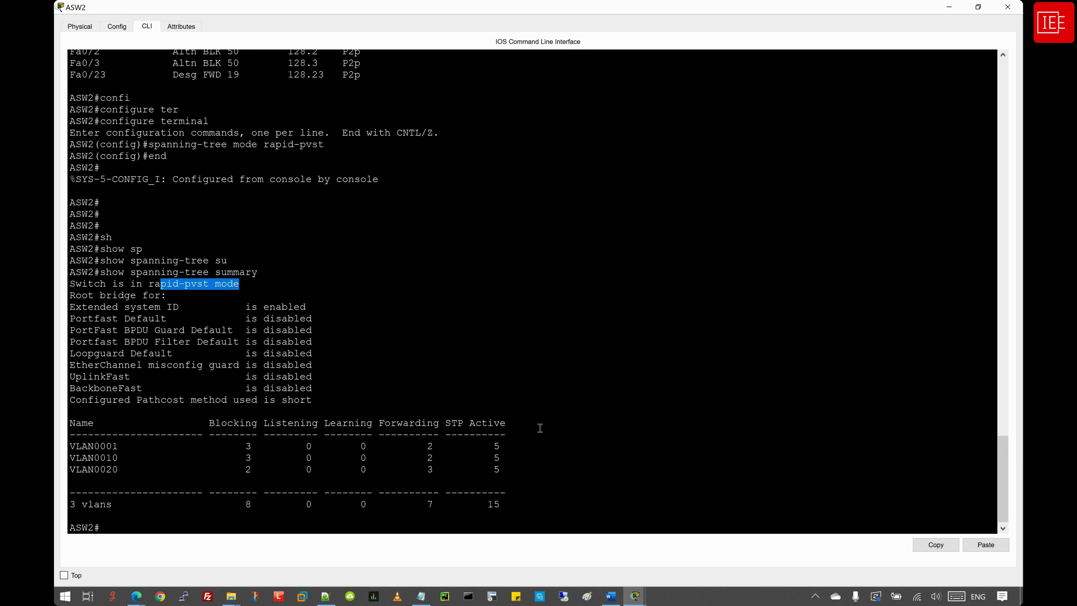
Step: Switch to the DSW1 console, run "show spanning-tree summary", and check its spanning-tree mode
mouse_move(632, 592)
click(660, 539)
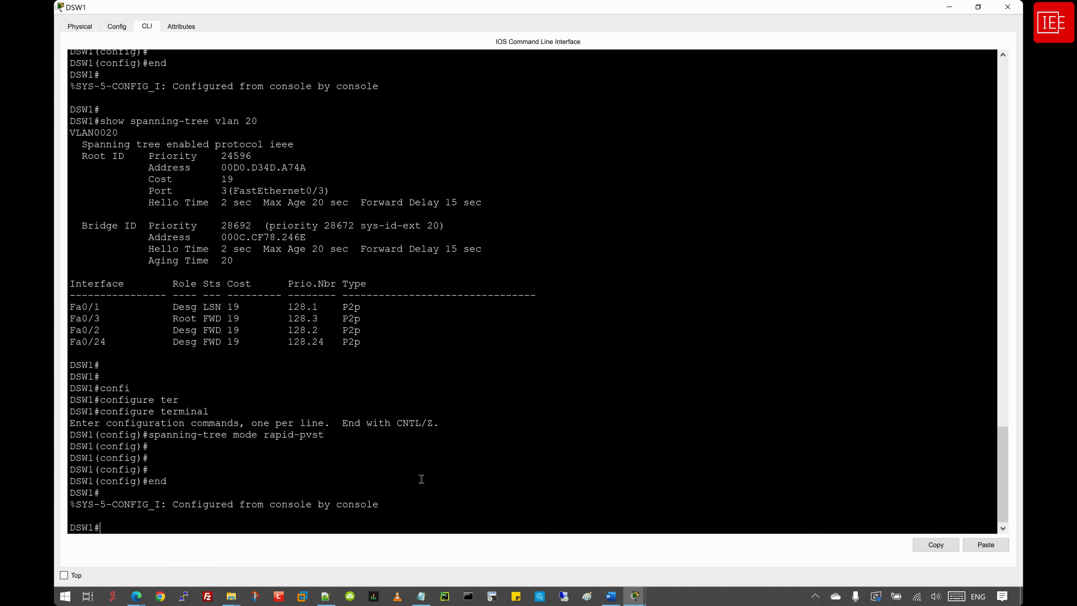
key(Return)
key(Return)
text(sh)
key(Tab)
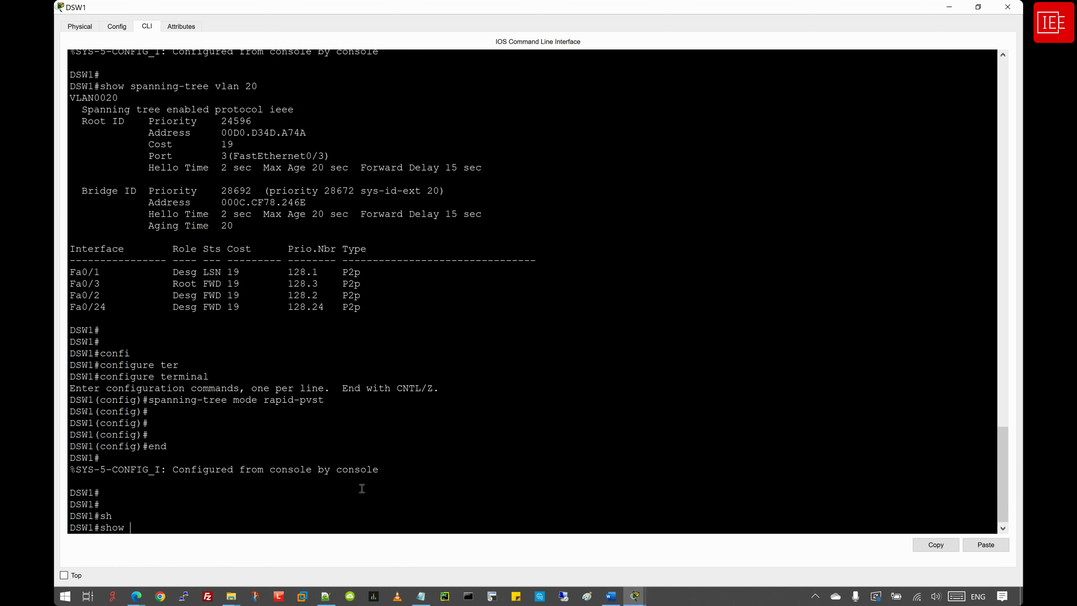
text(sp)
key(Tab)
text(su)
key(Tab)
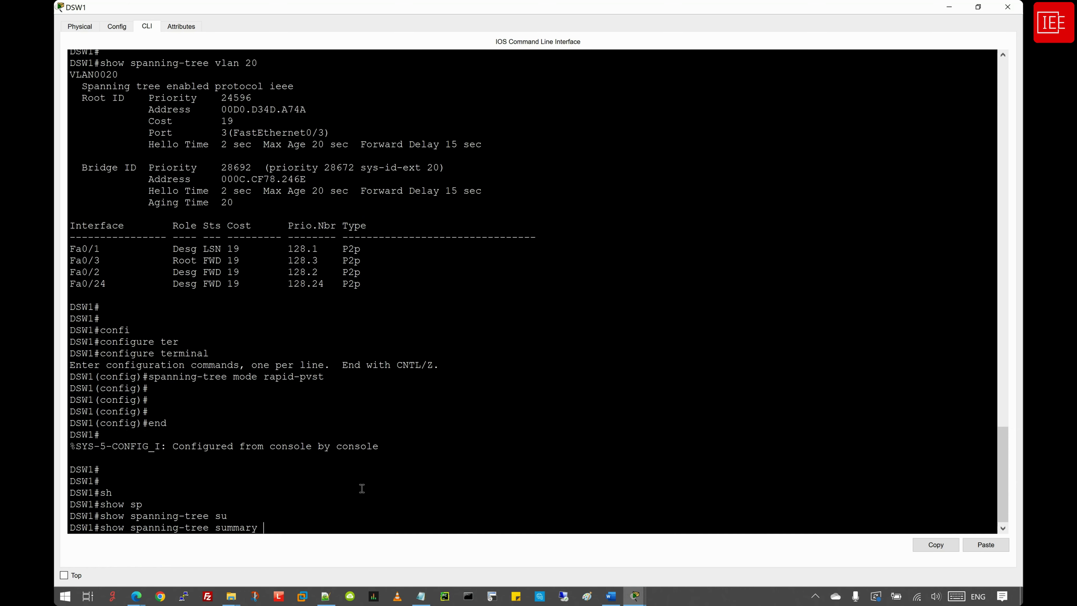
key(Return)
drag(263, 284, 70, 283)
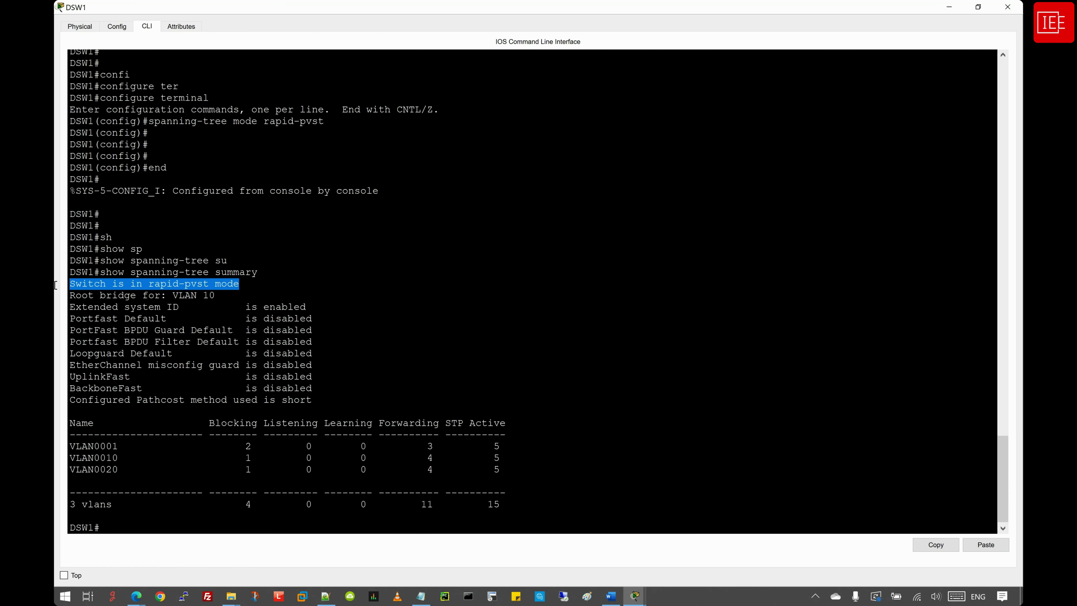
Step: Switch to the DSW2 console, run "show spanning-tree summary", and check its spanning-tree mode
mouse_move(634, 596)
click(716, 567)
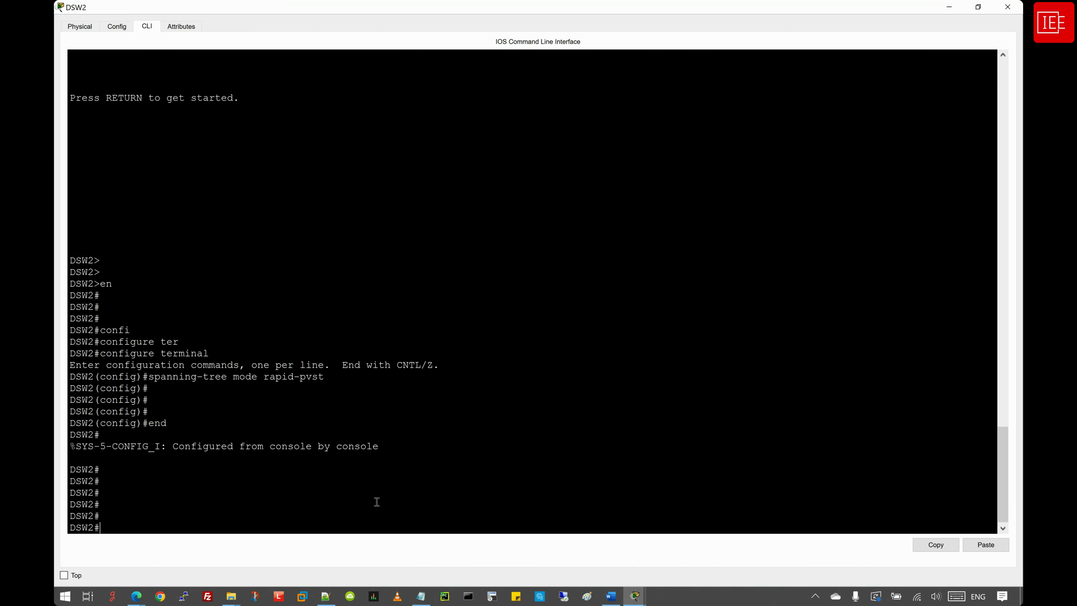
key(Return)
text(sh)
key(Tab)
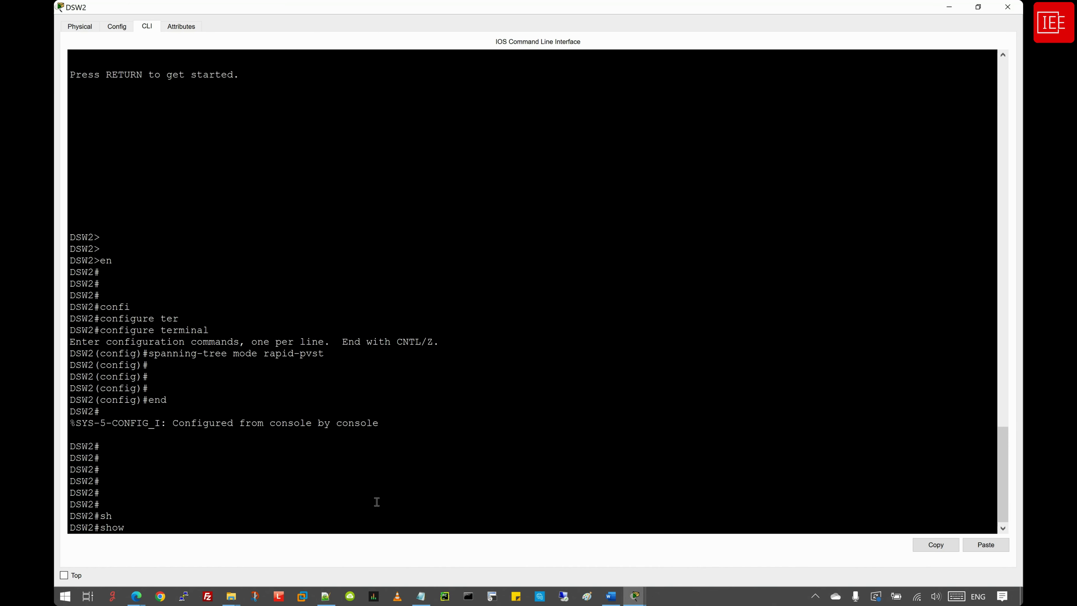
text(su)
key(Tab)
key(BackSpace)
text(p)
key(Tab)
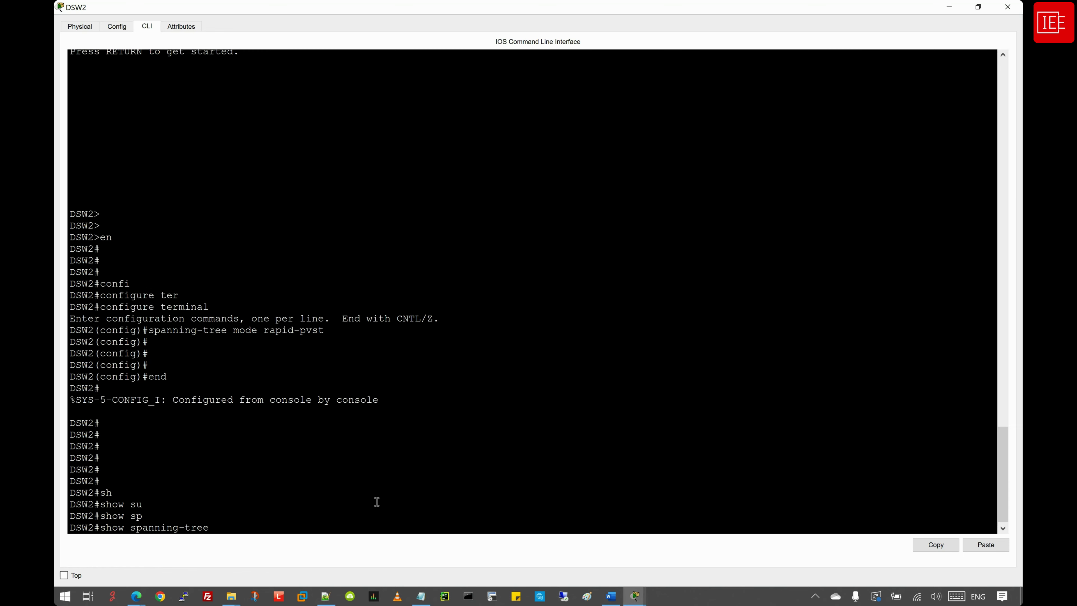
text(su)
key(Tab)
key(Return)
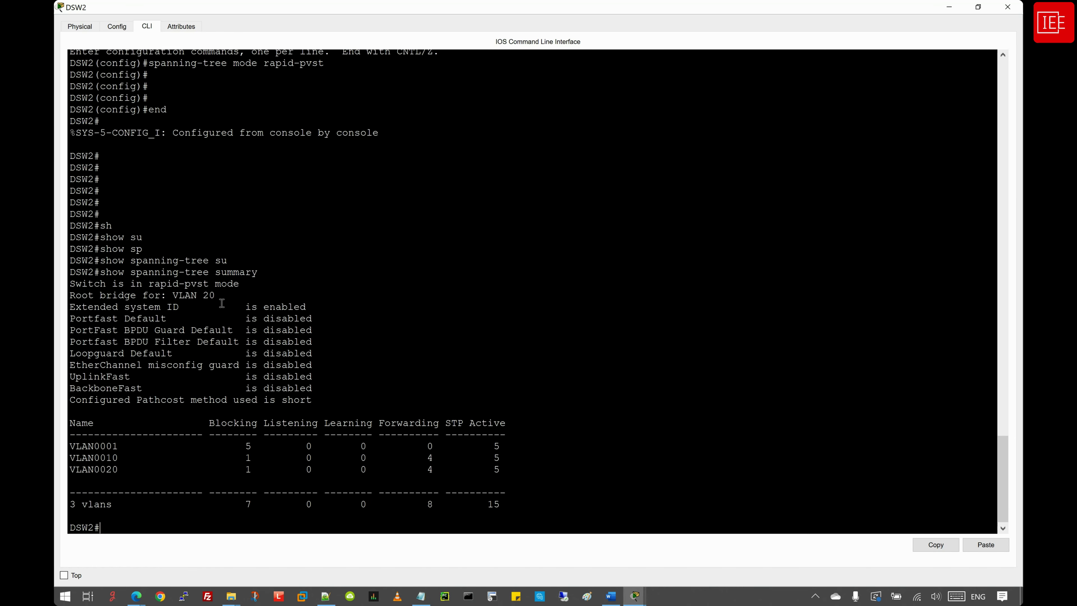
drag(241, 283, 69, 284)
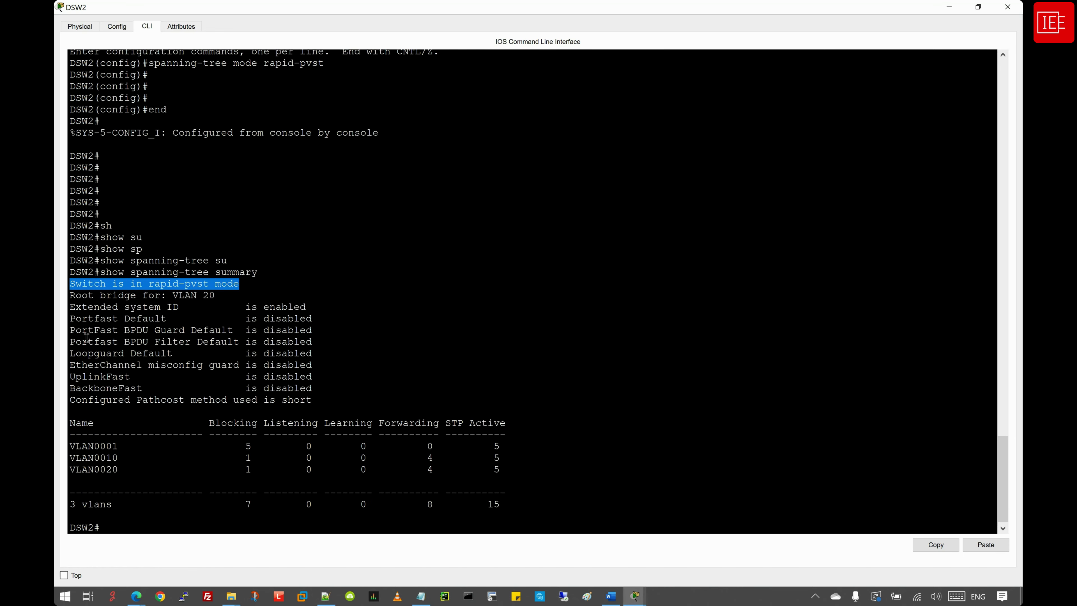
click(131, 525)
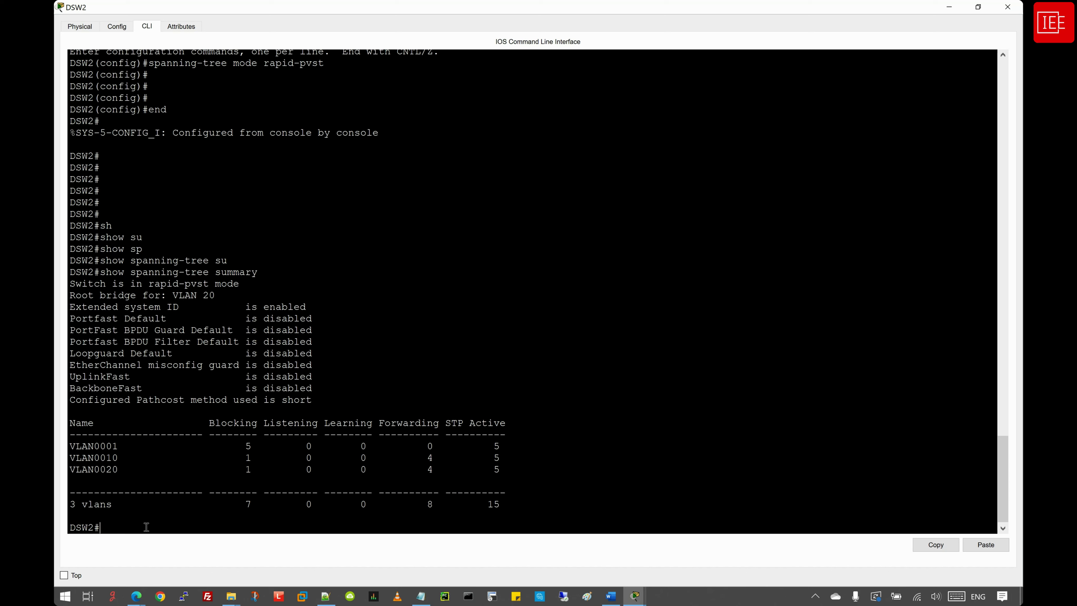
Step: Switch to the ASW1 console and enter global configuration mode
mouse_move(635, 596)
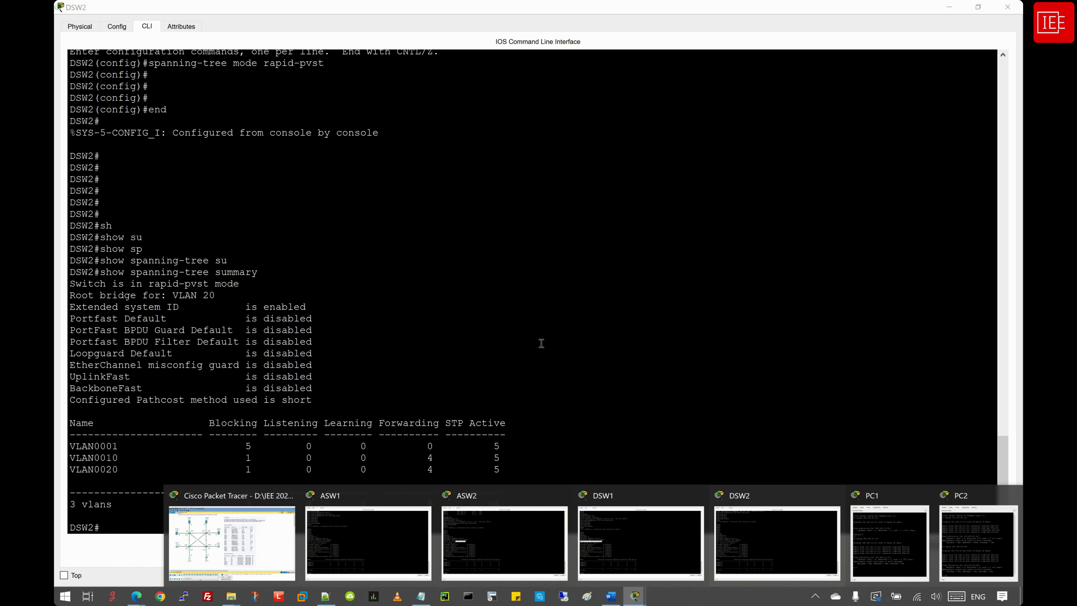
click(311, 493)
key(Return)
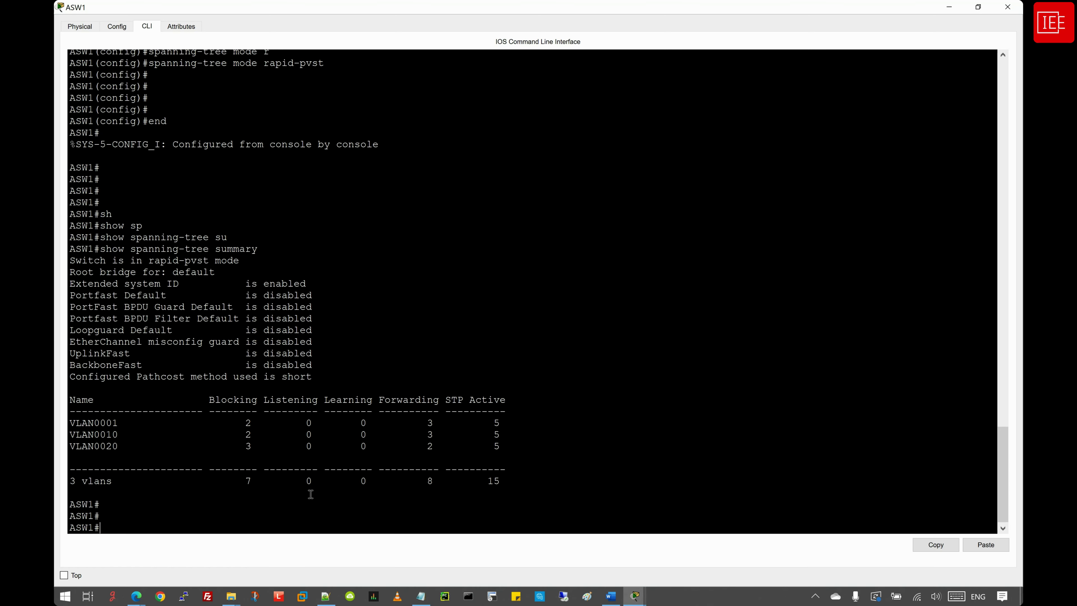
text(conf)
key(Tab)
text(ter)
key(Tab)
key(Return)
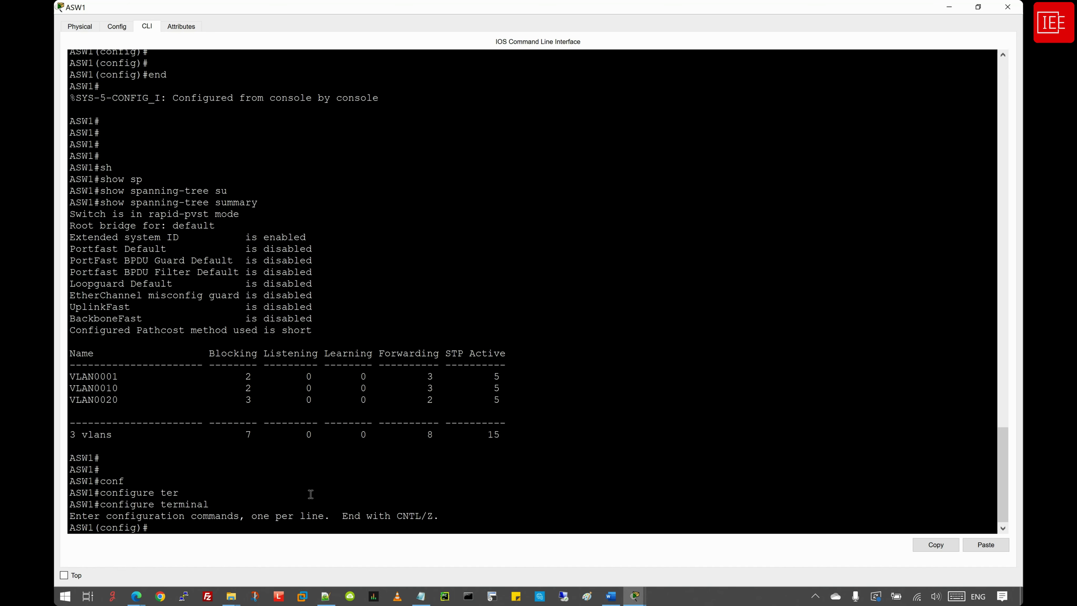
Step: Enter interface configuration mode for fastEthernet 0/23 on ASW1
text(inter)
key(Tab)
text(fa)
key(Tab)
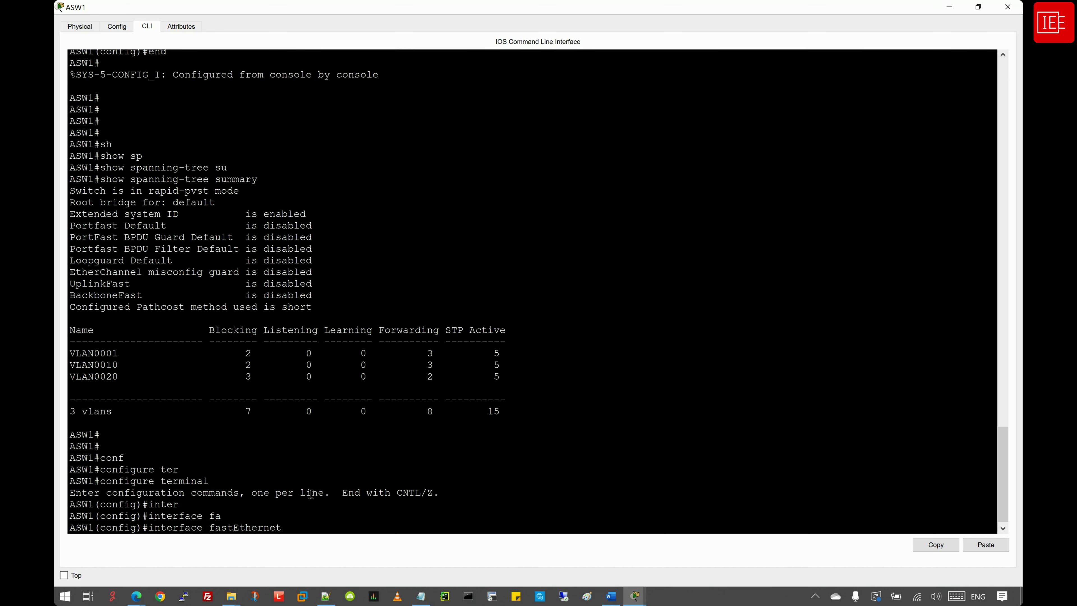
text(0/23)
key(Return)
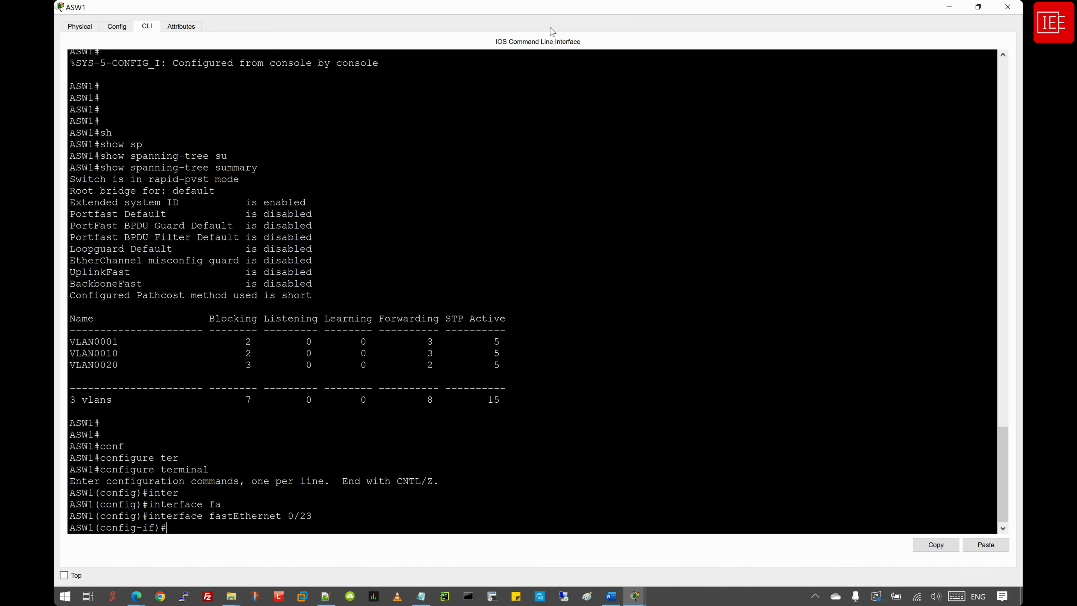
Step: Open PC1's command prompt from the topology and arrange it side by side with a smaller ASW1 console window
drag(562, 15, 730, 57)
mouse_move(635, 596)
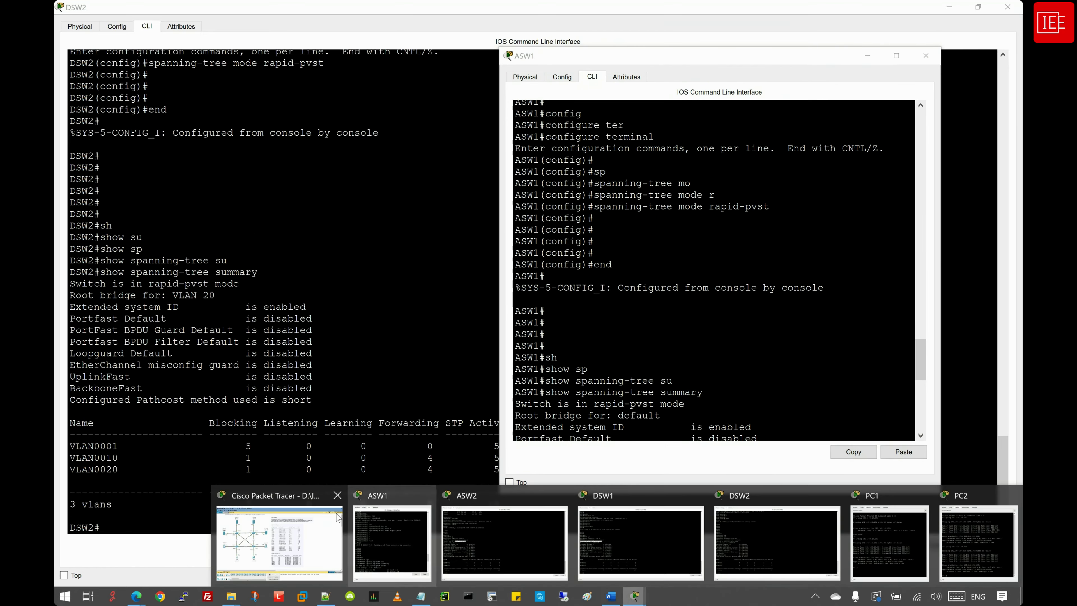
click(279, 536)
click(113, 322)
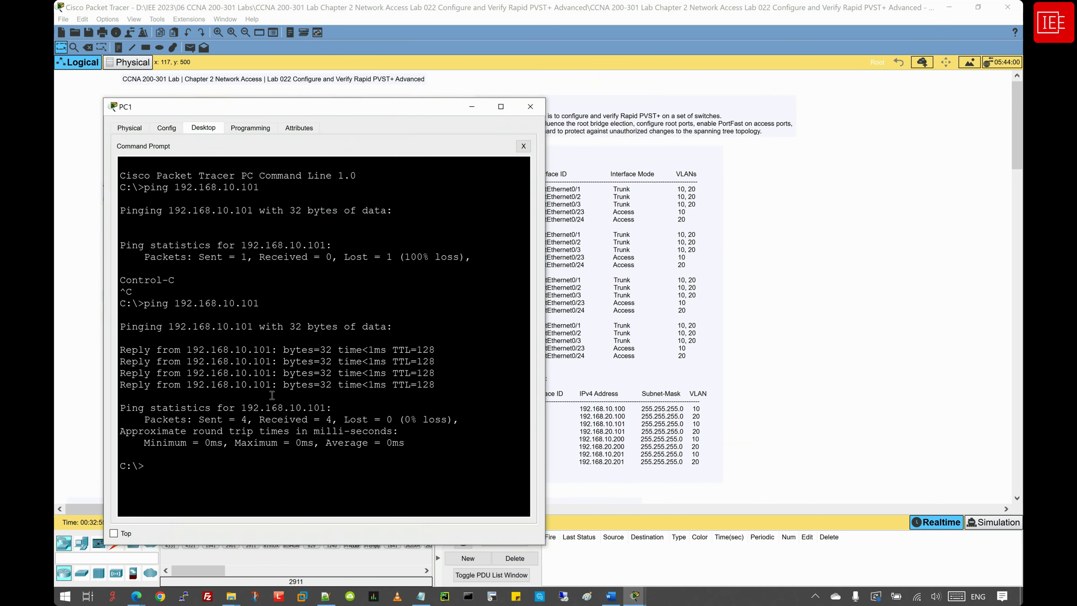
drag(336, 110, 290, 96)
click(635, 596)
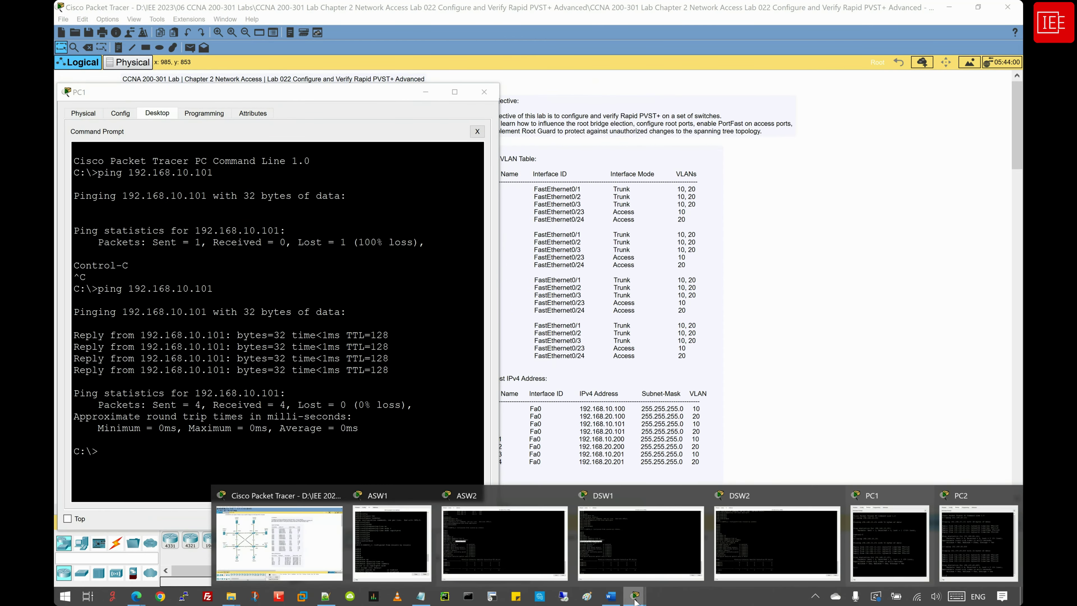
click(406, 493)
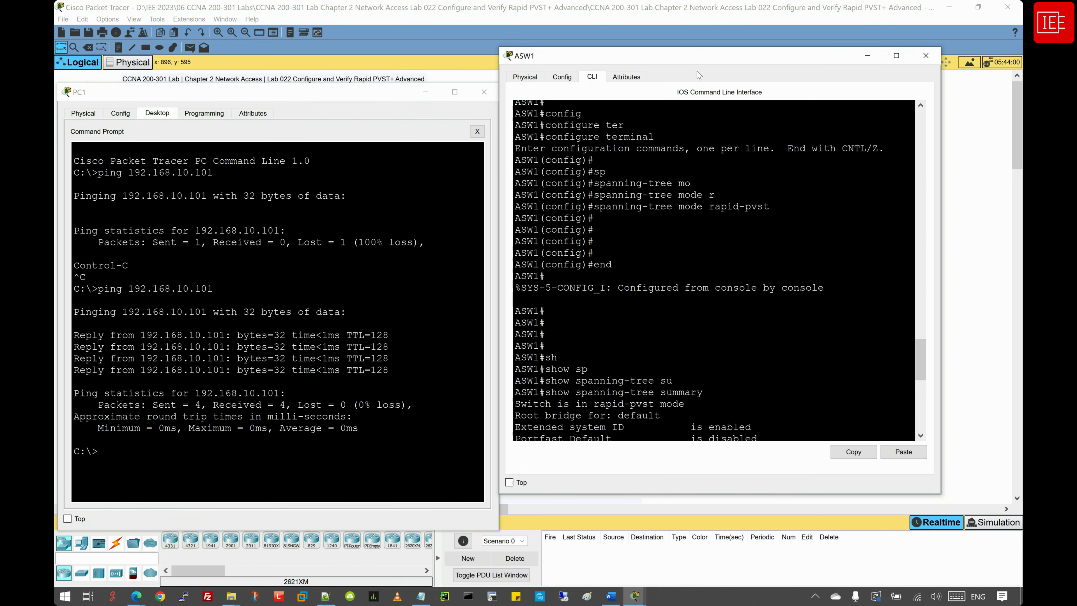
drag(696, 115, 718, 114)
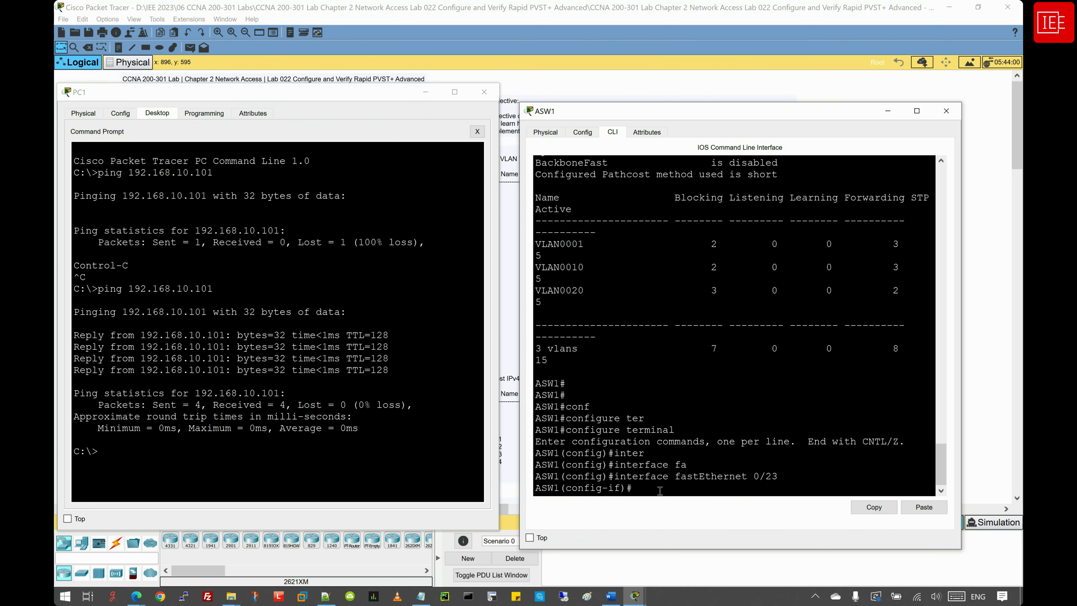
Step: Start a 1000-packet ping from PC1 to 192.168.10.201 with "ping -n 1000 192.168.10.201"
click(217, 460)
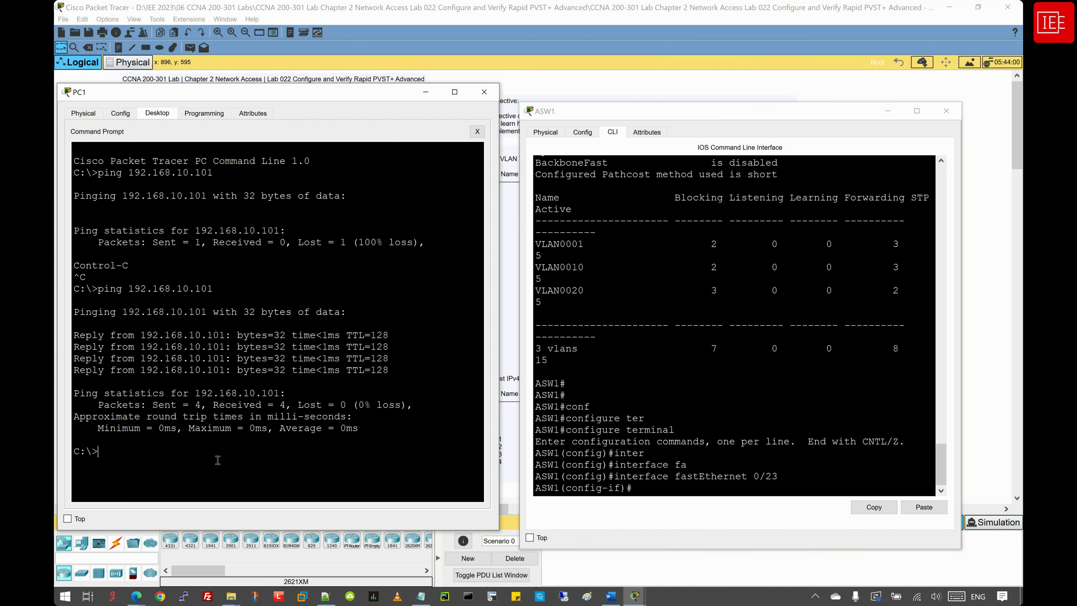
text(ping -n 1000 192.)
text(168.10.201)
key(Return)
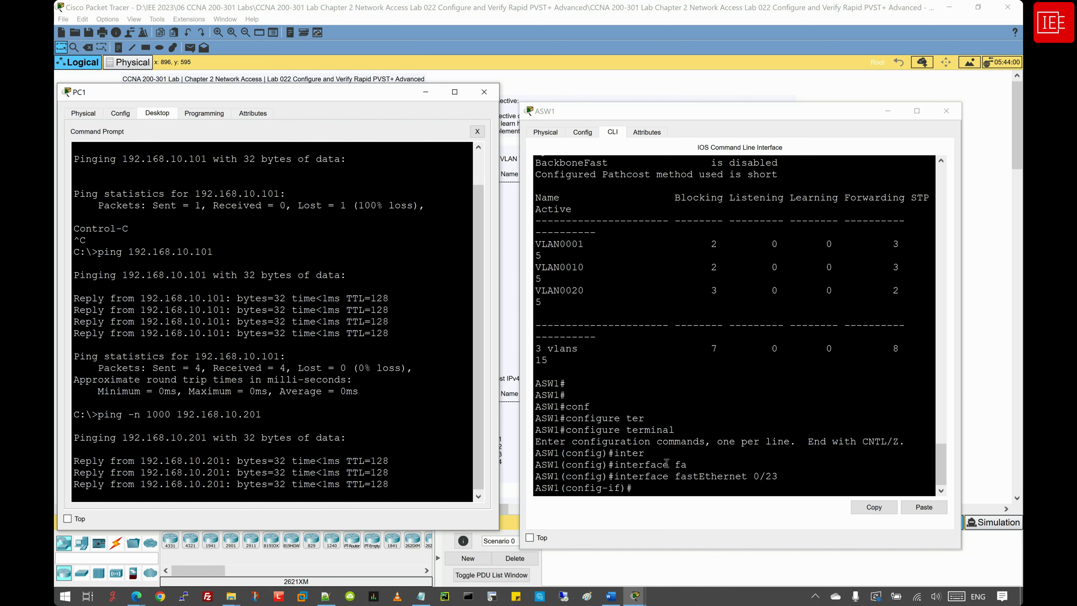
Step: Shut down ASW1's FastEthernet 0/23 interface with "shut" and bring it back up with "no shut"
click(665, 488)
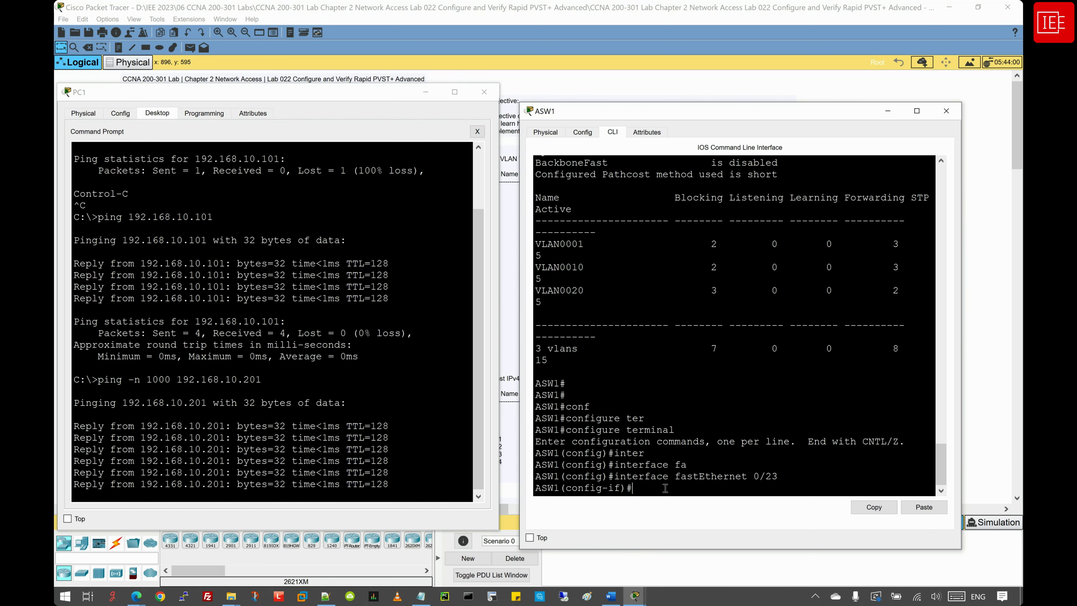
key(Return)
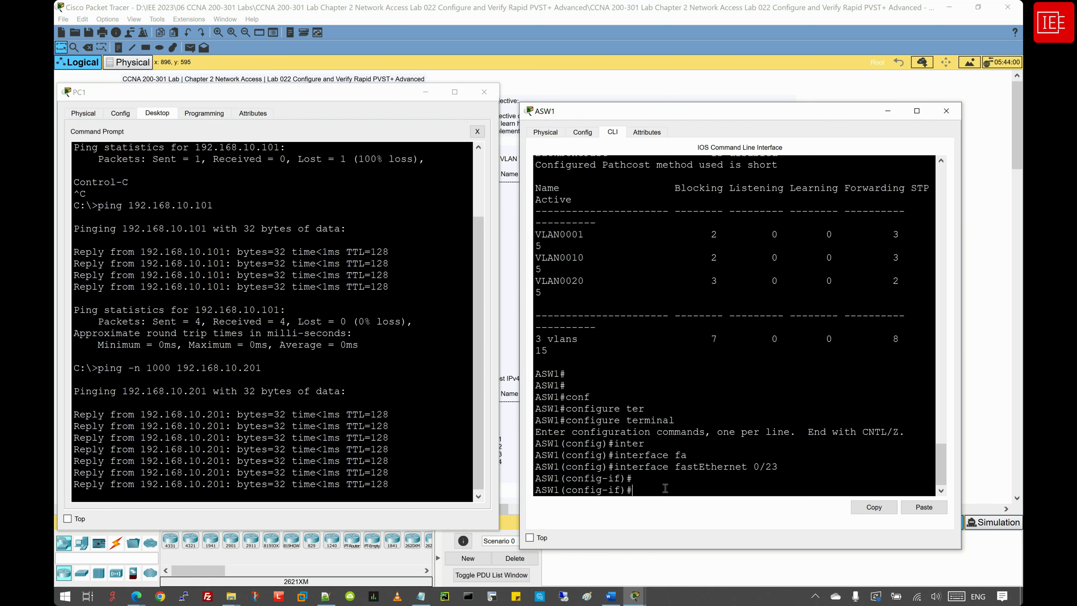
text(shut)
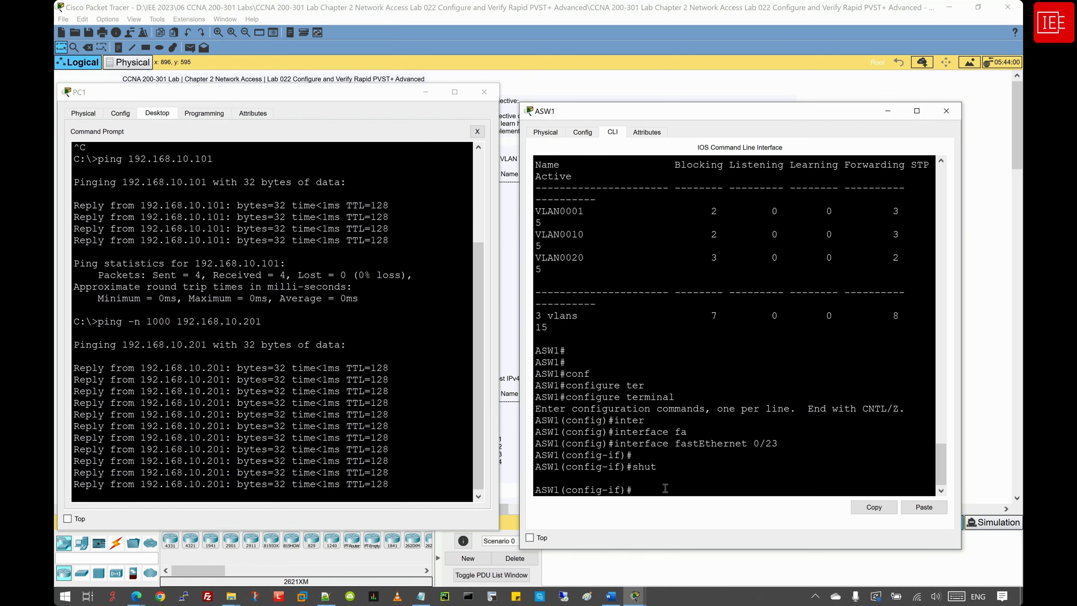
key(Return)
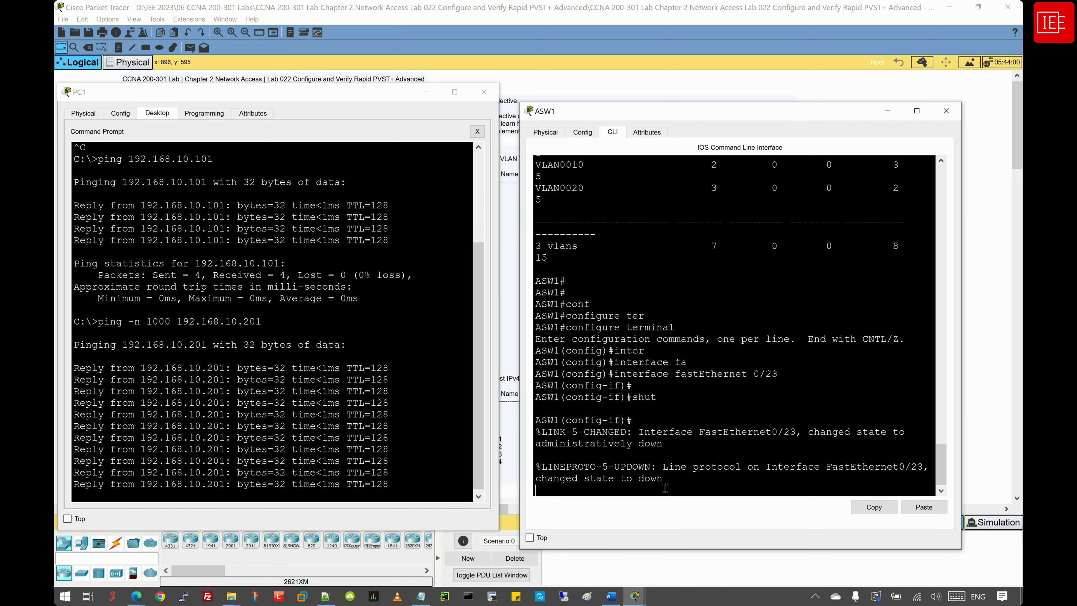
text(no)
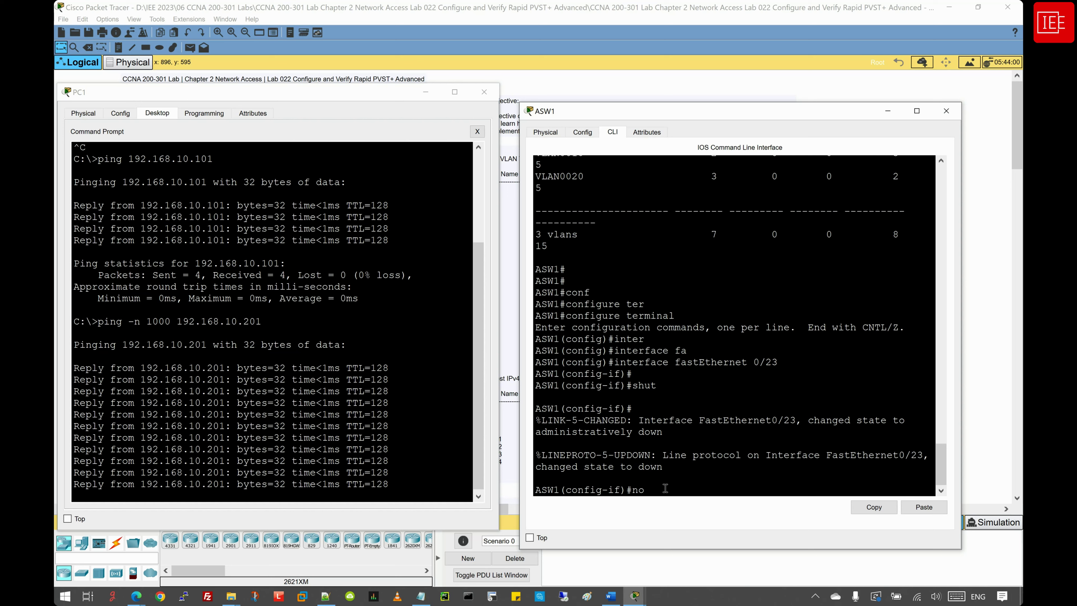
text( shut)
key(Return)
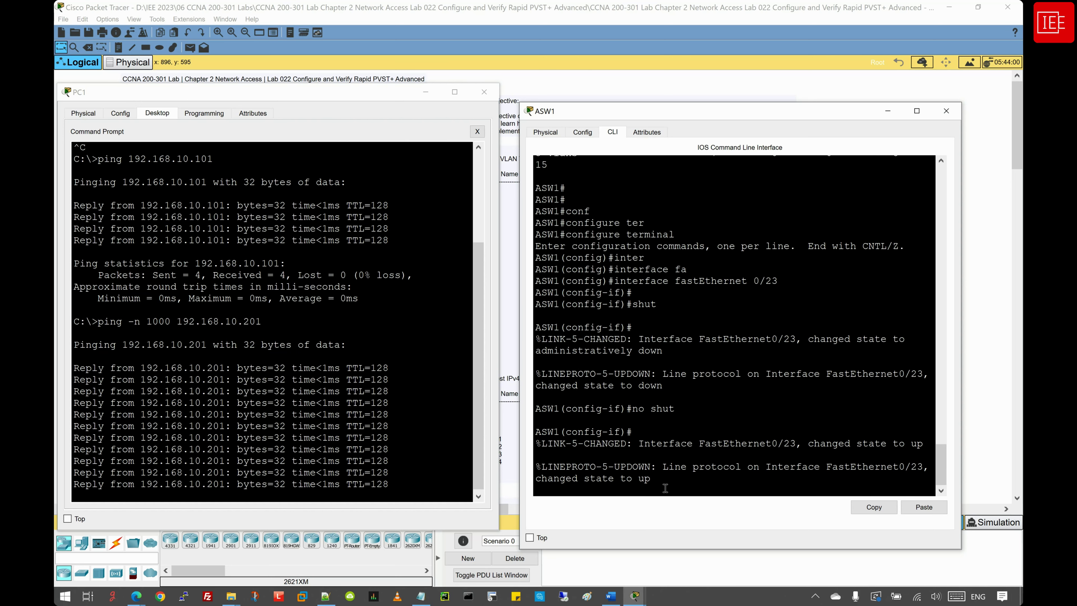
key(Return)
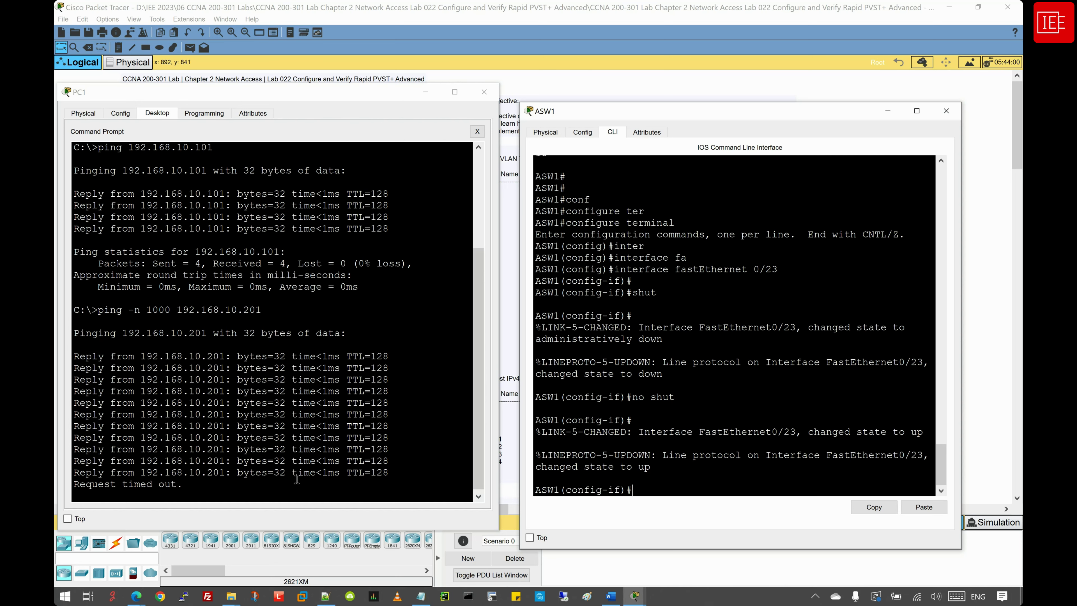
Step: Check the ping responses from 192.168.10.201 in PC1's command prompt and stop the running ping
drag(185, 484, 56, 485)
click(218, 489)
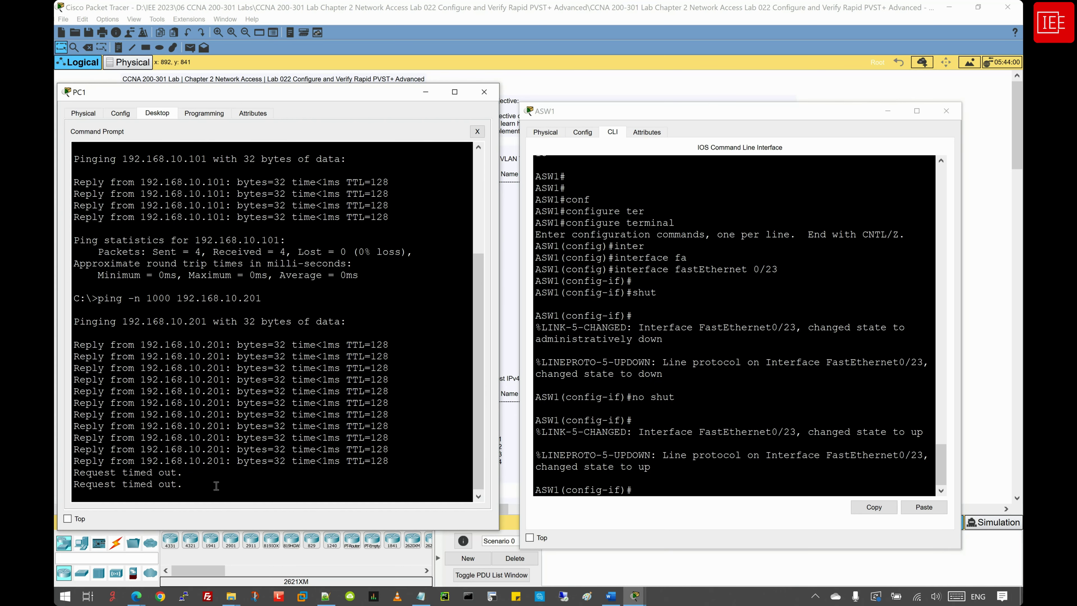
drag(203, 486, 74, 486)
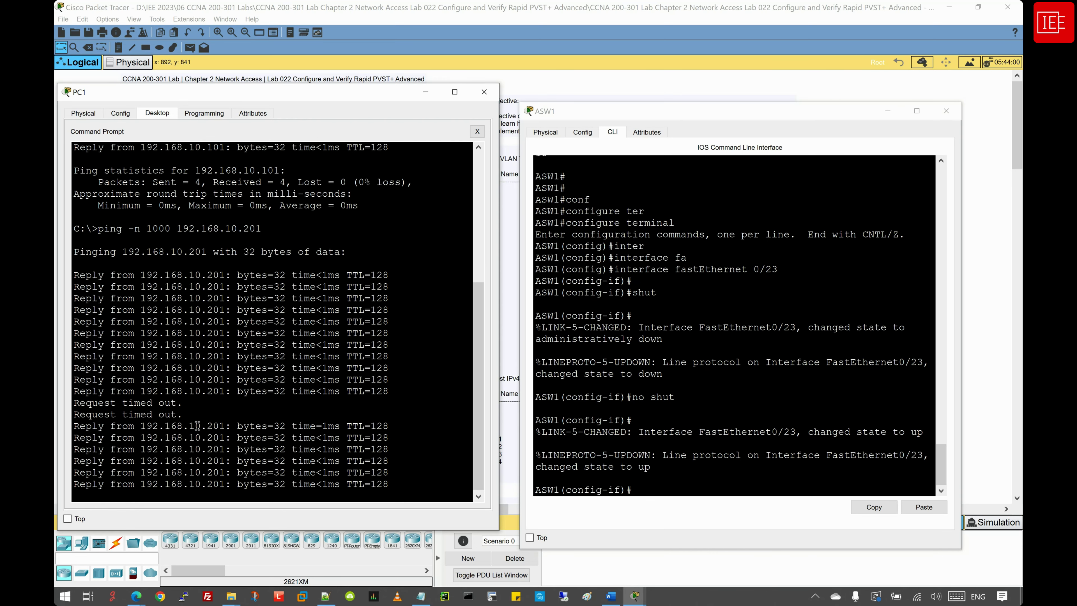
key(ctrl+c)
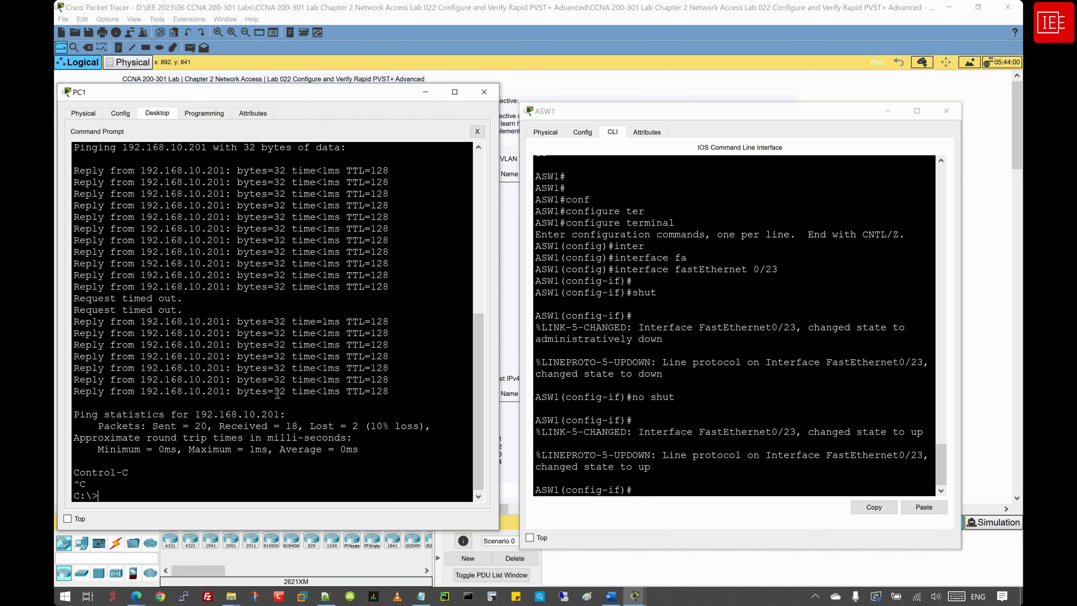
Step: Maximize the ASW1 console window and return the switch to privileged EXEC mode with "end"
click(917, 111)
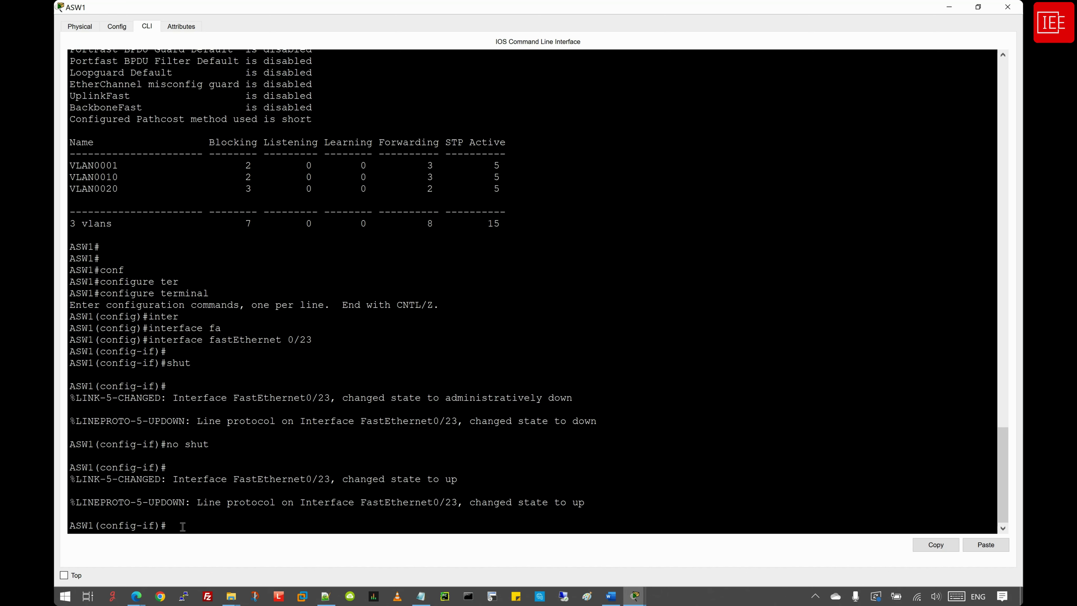
text(end)
key(Return)
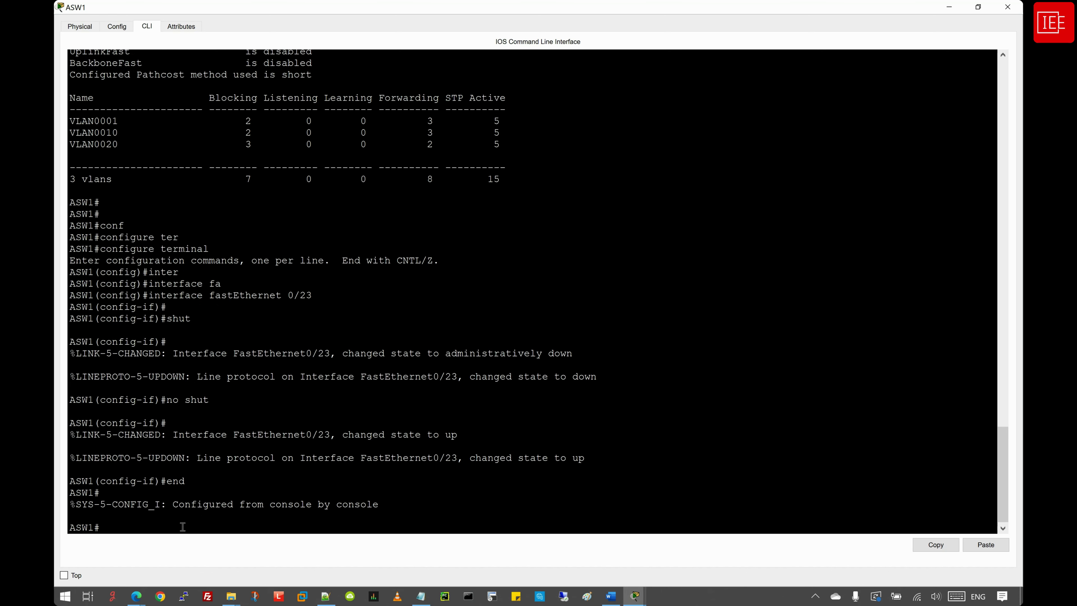
key(Return)
key(Return)
key(Return)
key(Return)
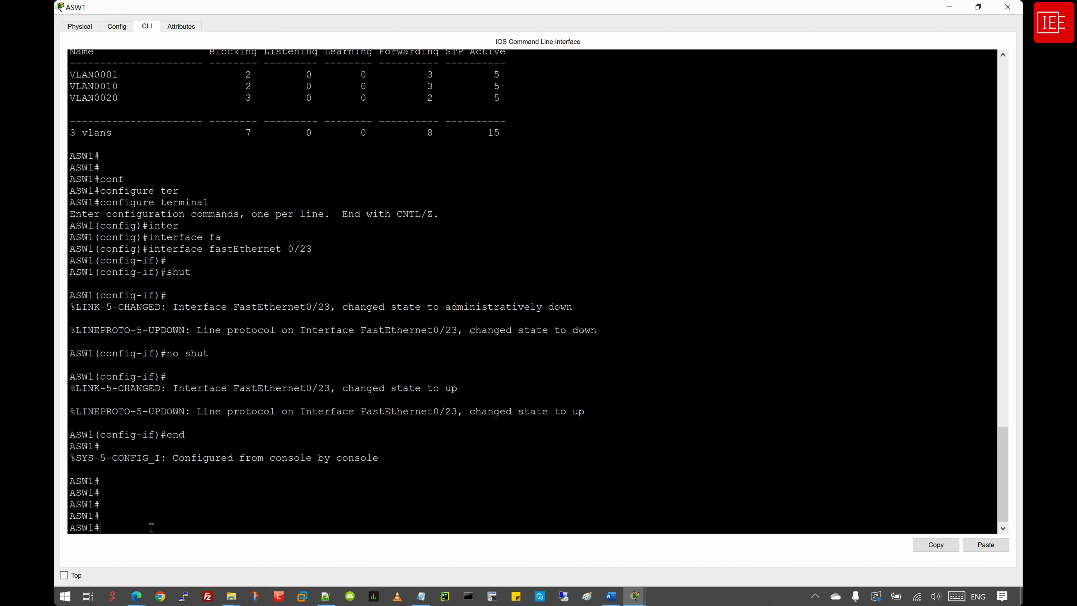
Step: Enter global configuration mode on ASW1 with "configure terminal"
text(confi)
key(Tab)
text(ter)
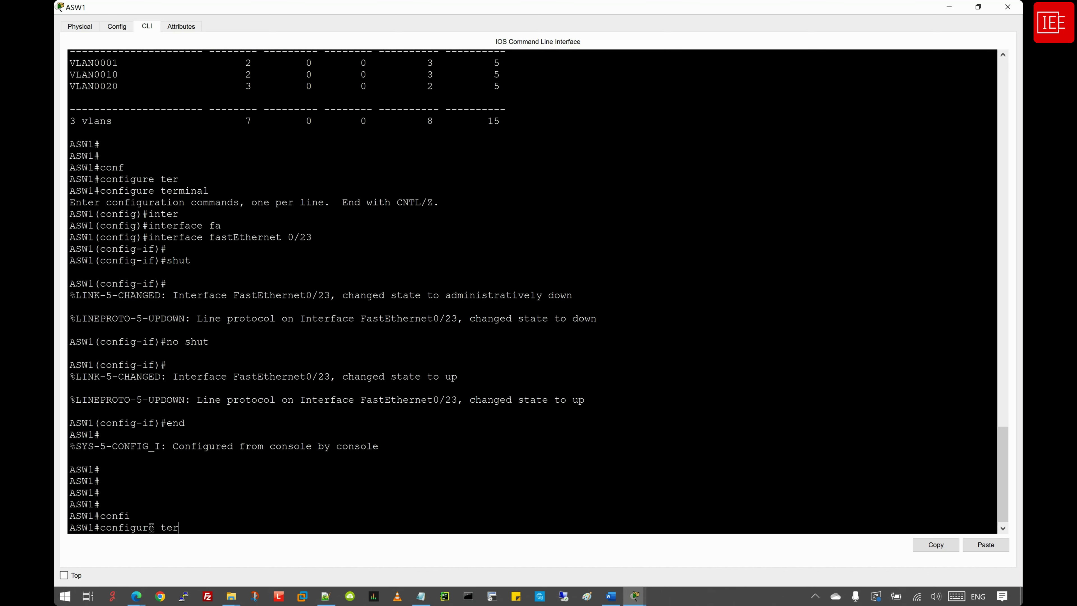
key(Tab)
key(Return)
key(Return)
Step: Enter interface range configuration mode on ASW1 with "interface range fastEthernet 0/23-24"
text(inter)
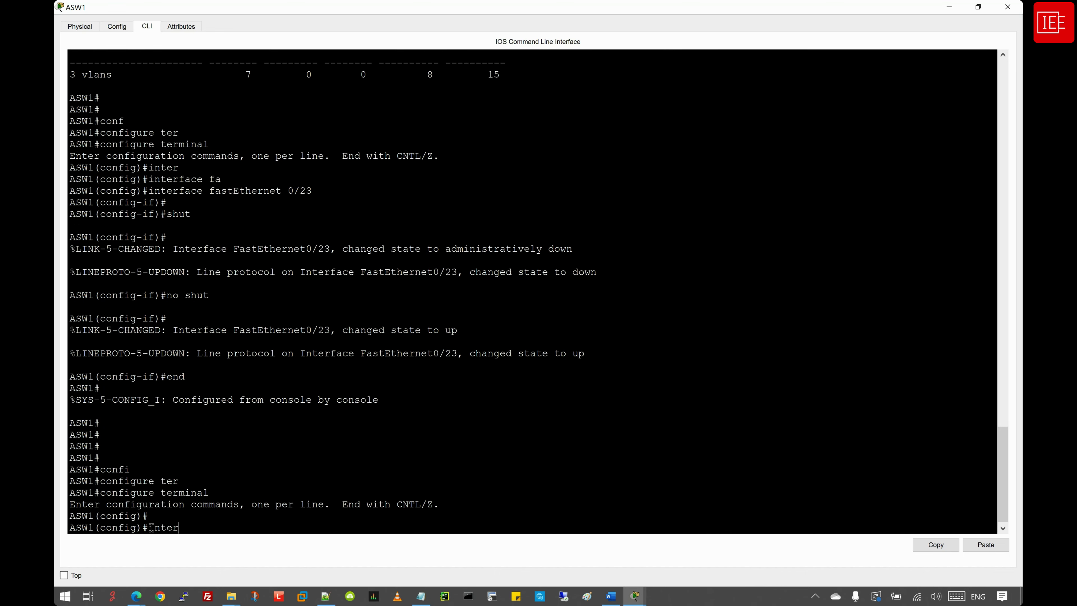
key(Tab)
text(ran)
key(Tab)
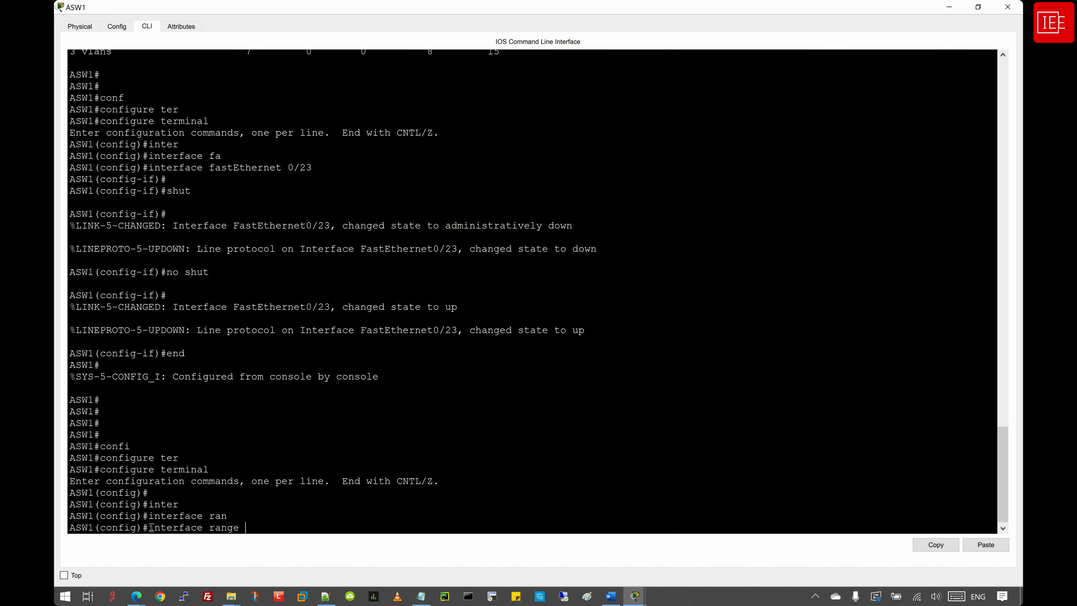
text(fa)
key(Tab)
text(0)
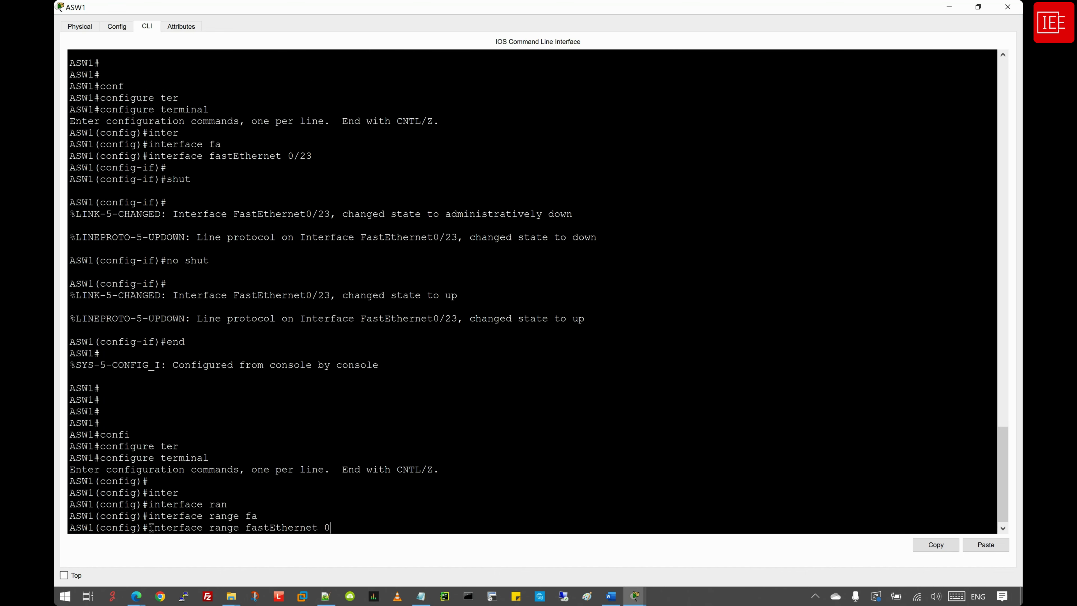
text(/23-24)
key(Return)
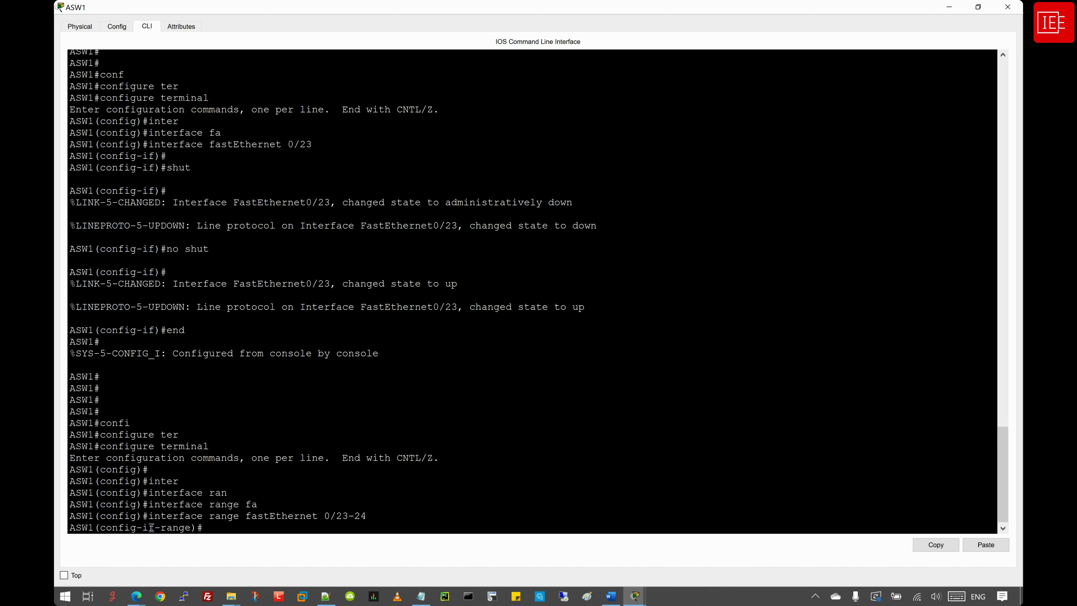
Step: Enable BPDU guard on ASW1's FastEthernet 0/23-24 range with "spanning-tree bpduguard enable"
text(sp)
key(Tab)
text(an)
key(Tab)
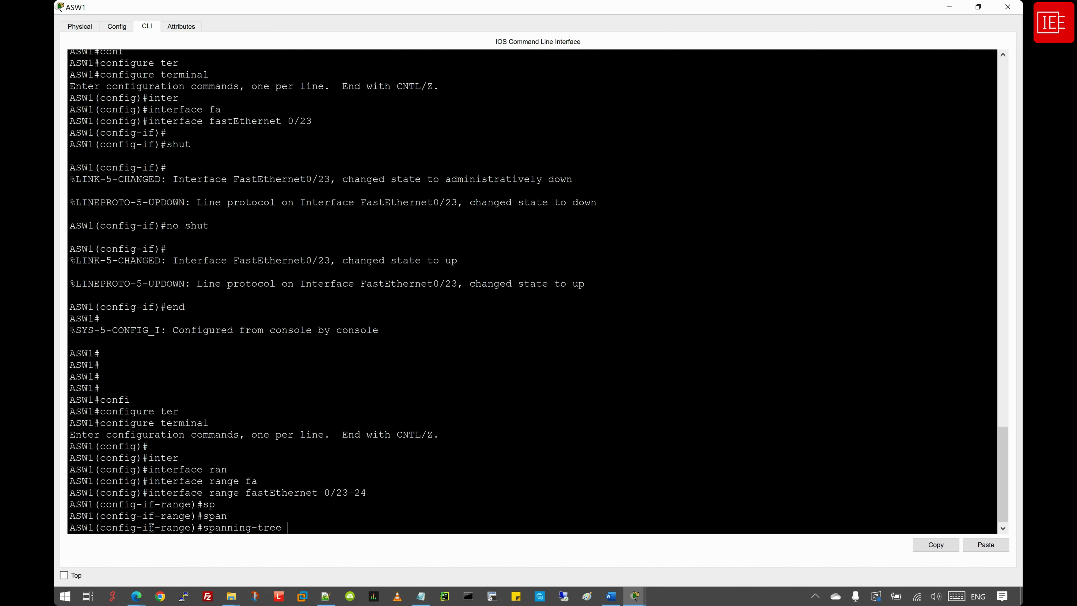
text(bb)
key(Tab)
text(d)
key(Tab)
key(BackSpace)
key(Tab)
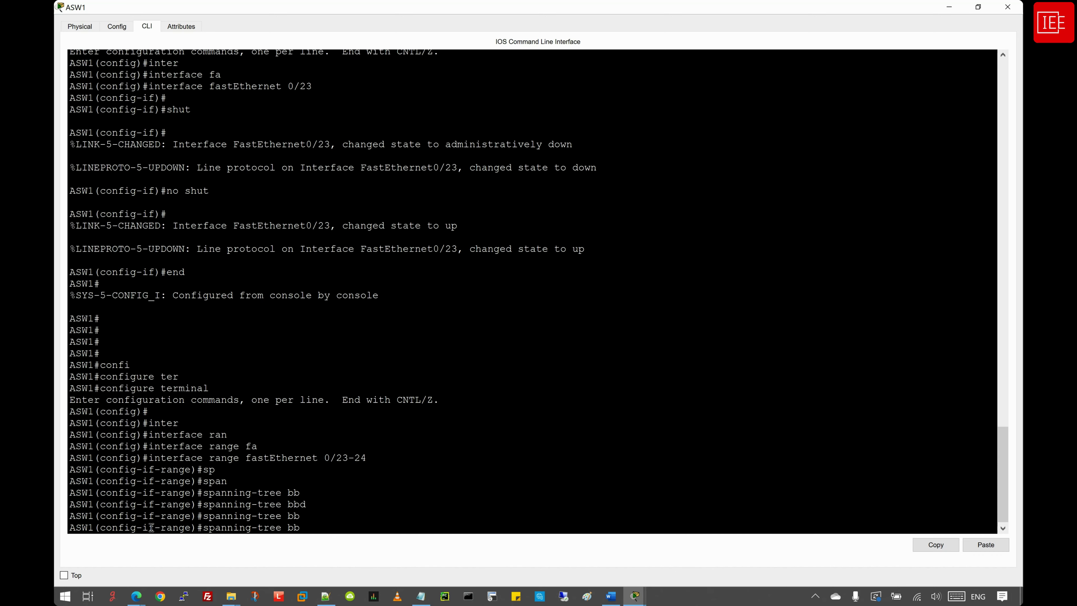
key(BackSpace)
text(pd)
key(Tab)
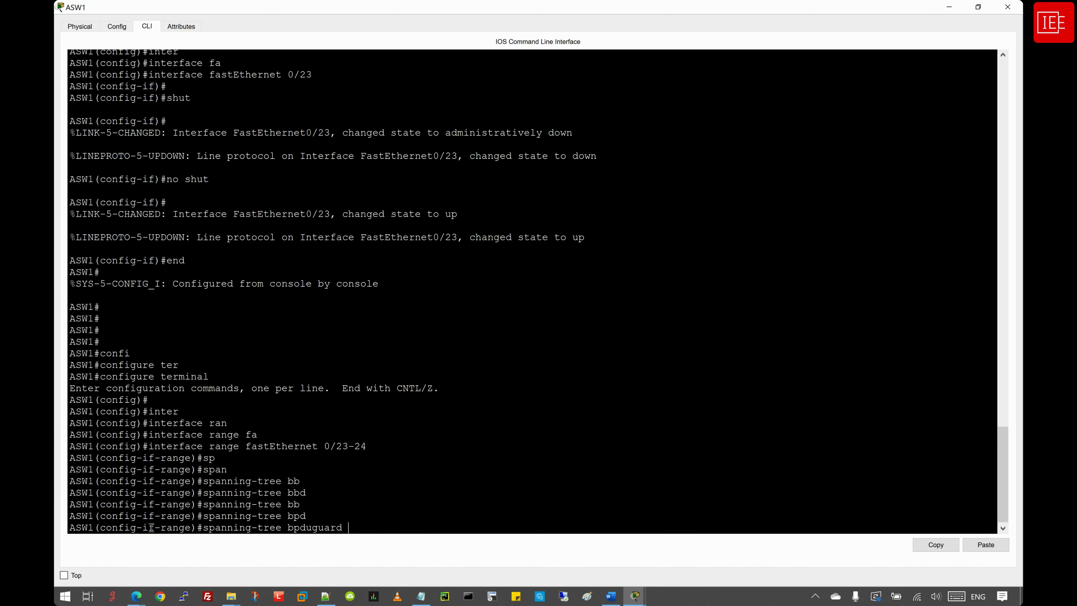
text(en)
key(Tab)
key(Return)
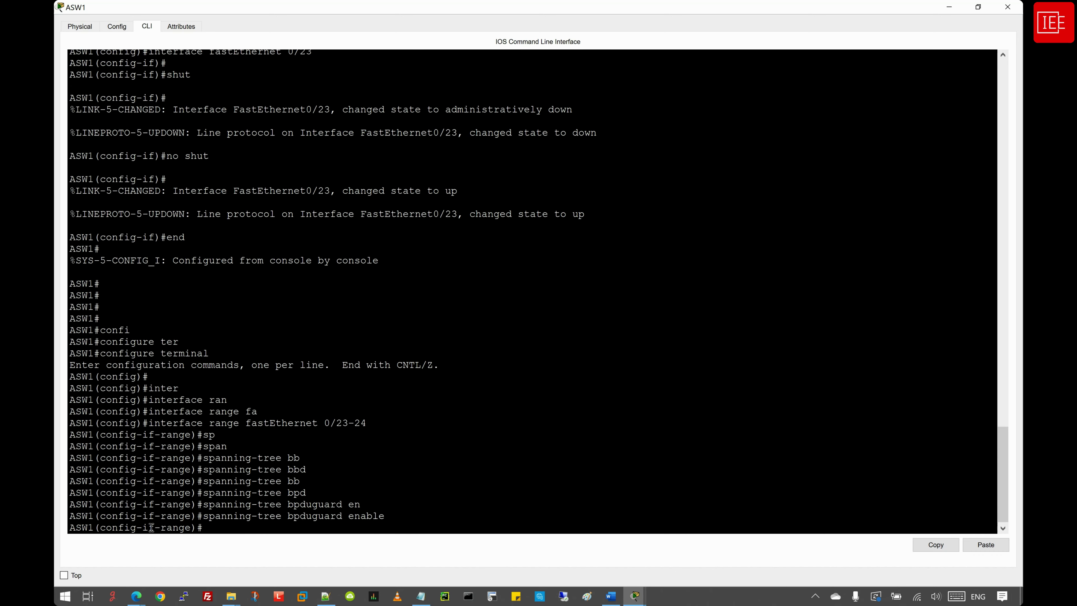
Step: Enable PortFast on ASW1's FastEthernet 0/23-24 range with "spanning-tree portfast" and review the command's output
text(sp)
key(Tab)
text(a)
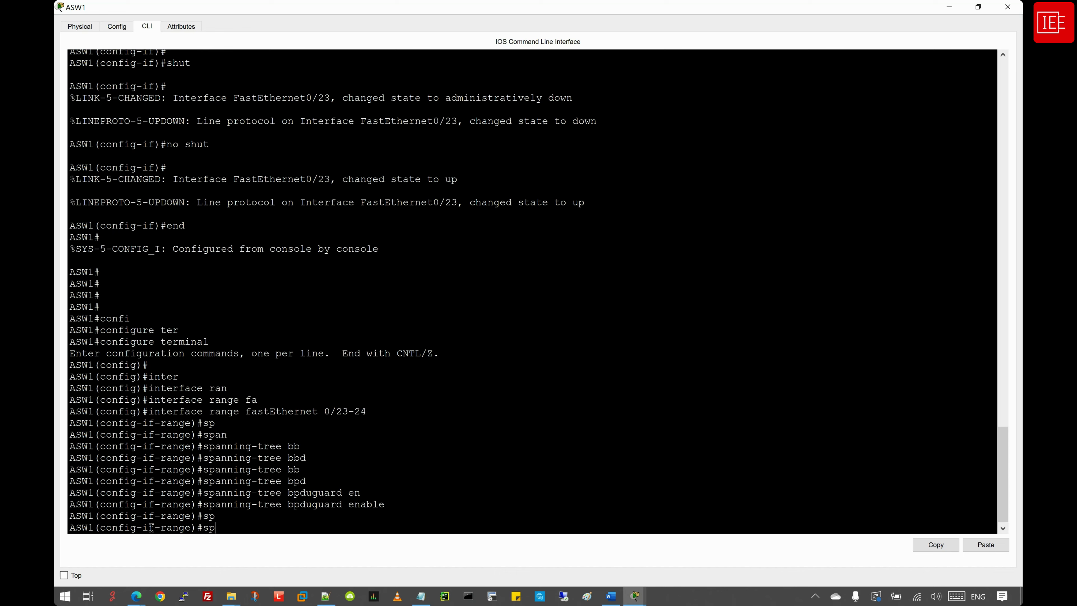
key(Tab)
text(po)
key(Tab)
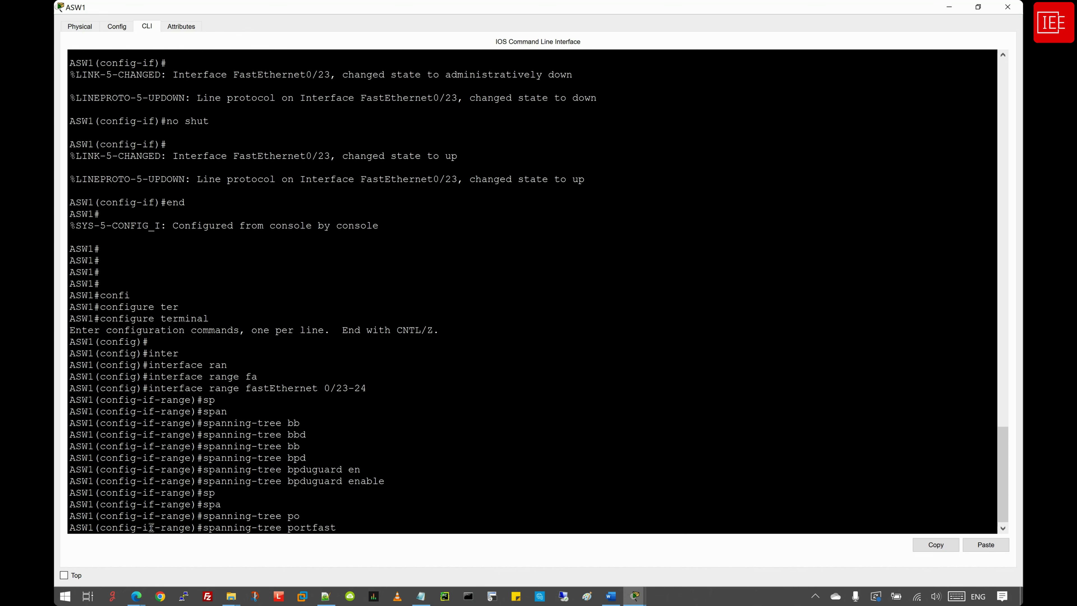
key(Return)
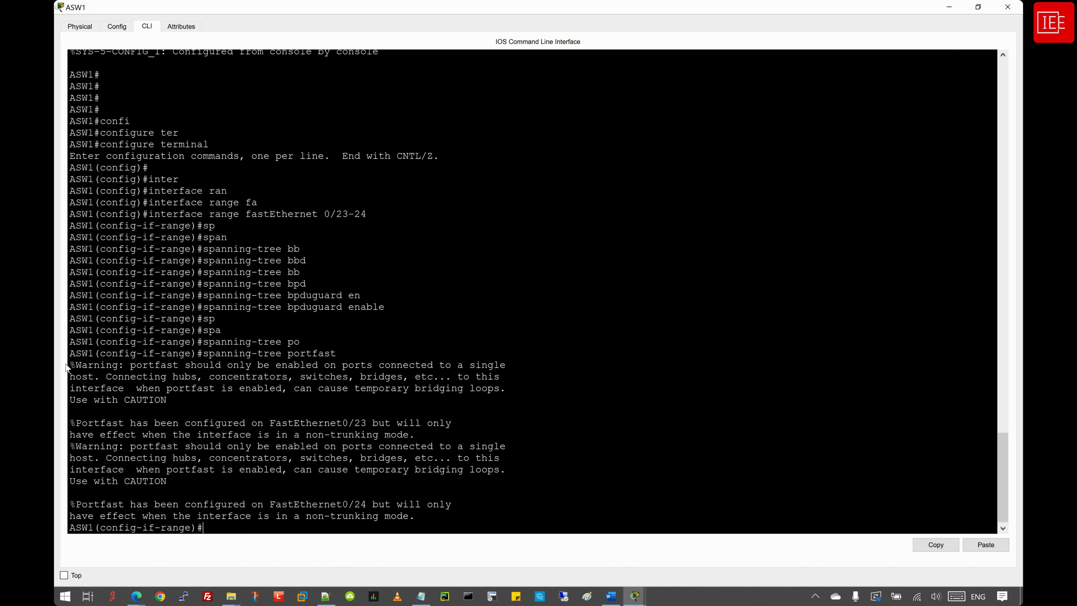
drag(69, 365, 434, 518)
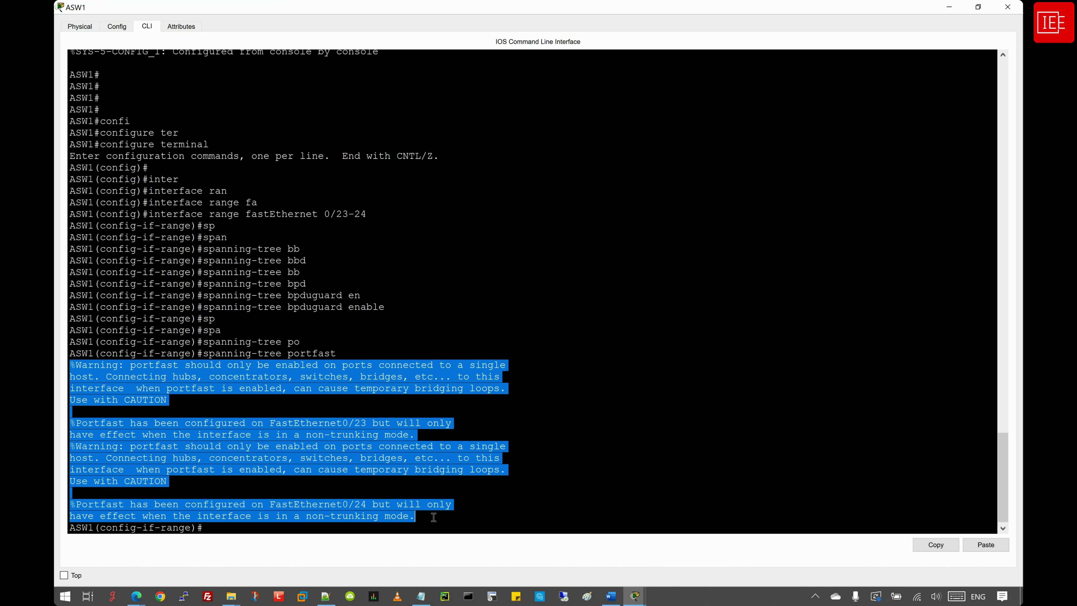
click(223, 527)
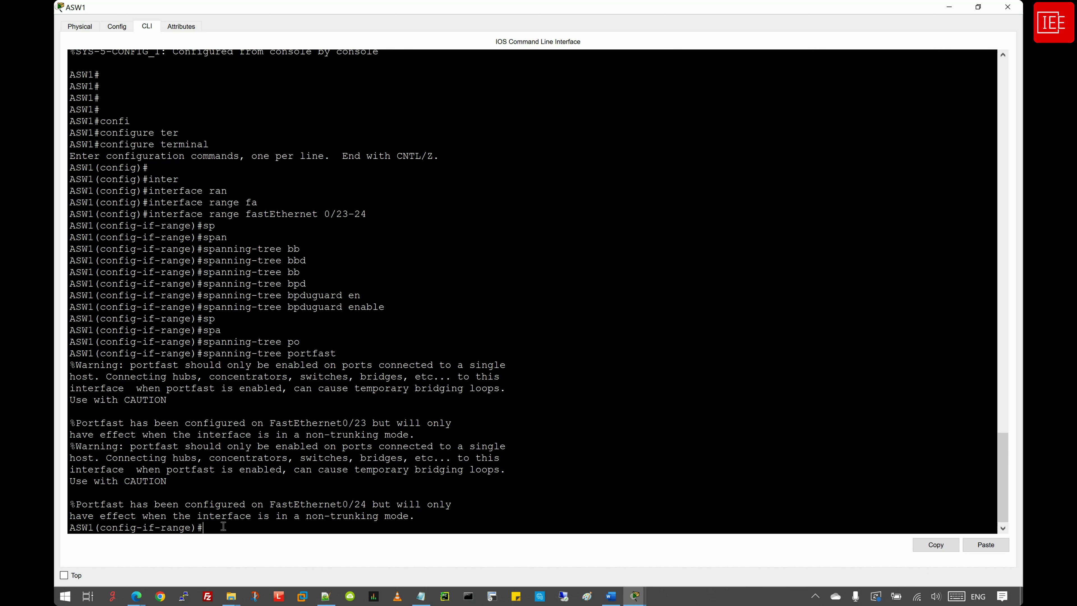
Step: Leave configuration mode on ASW1 with "end" and save the running configuration with "wr"
text(end)
key(Return)
key(Return)
key(Return)
key(Return)
key(Return)
text(wr)
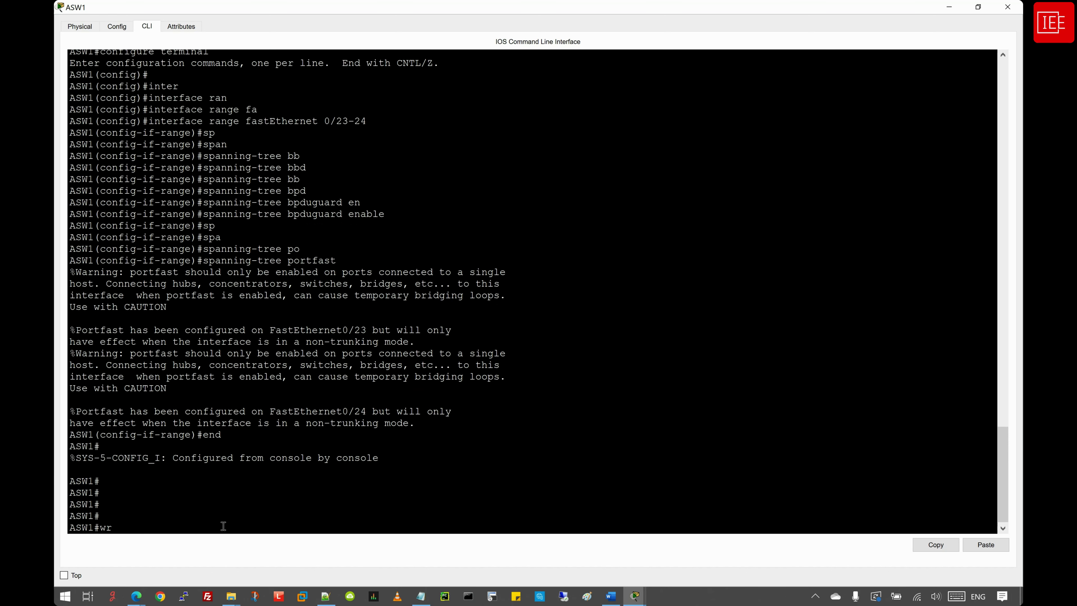
key(Return)
key(Return)
Step: Switch to the ASW2 console and enter global configuration mode with "configure terminal"
click(632, 603)
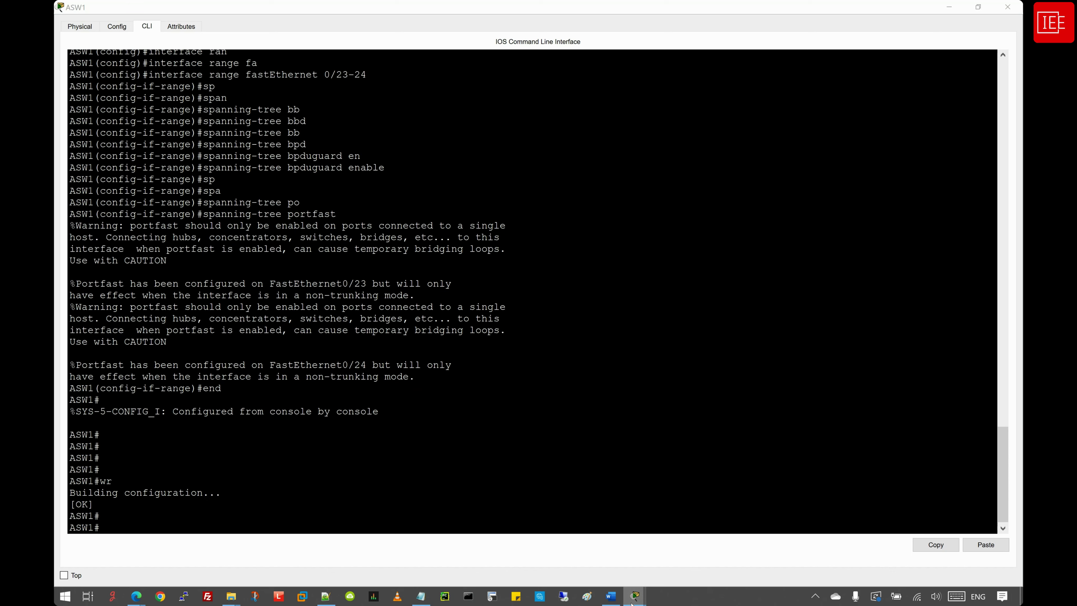
click(513, 509)
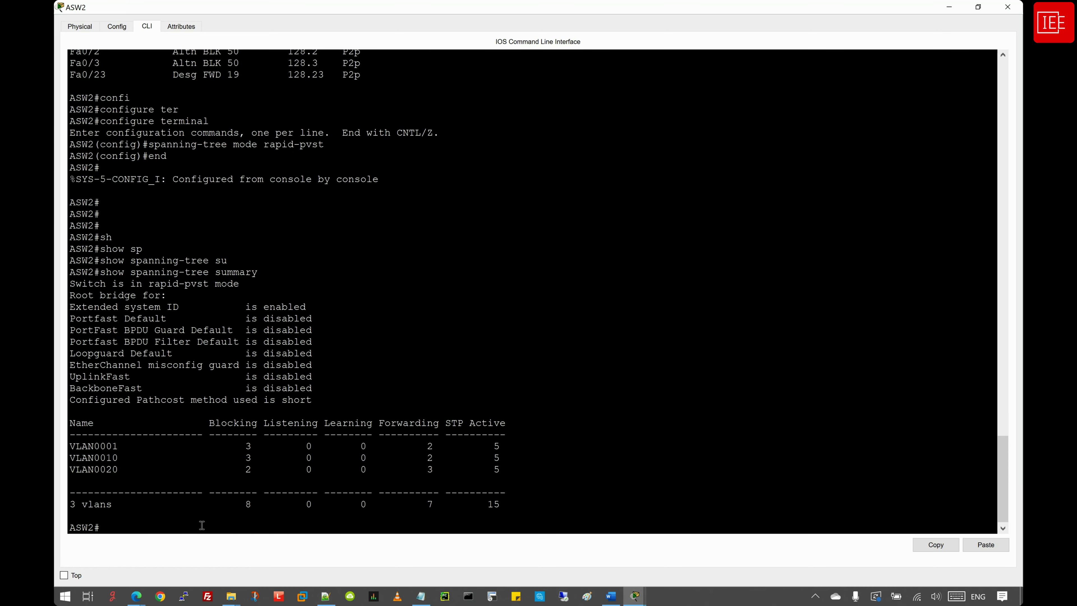
key(Return)
key(Return)
text(confi)
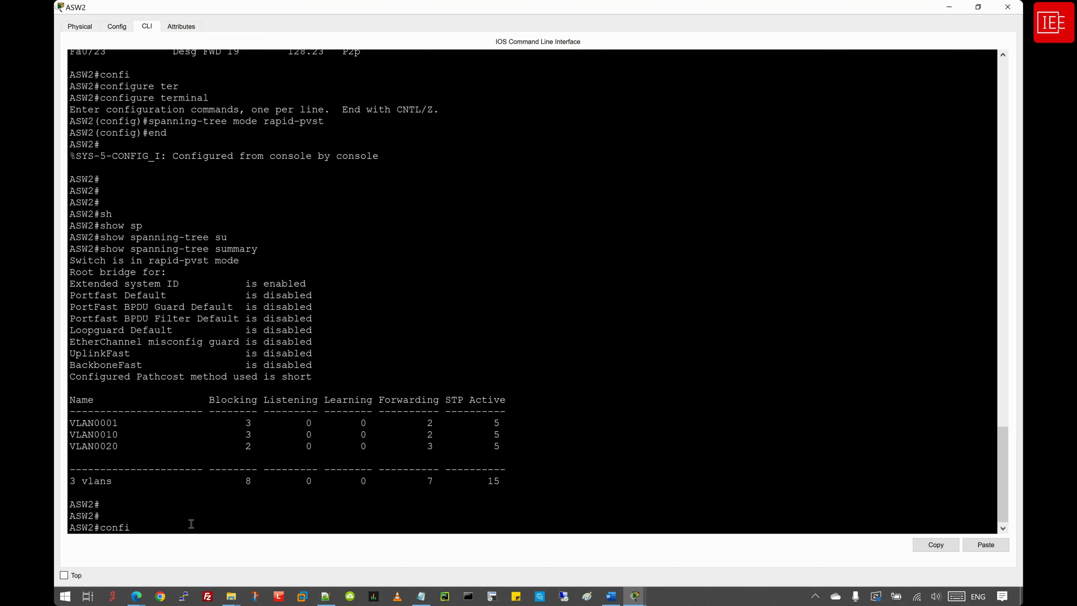
key(Tab)
text(ter)
key(Tab)
key(Return)
key(Return)
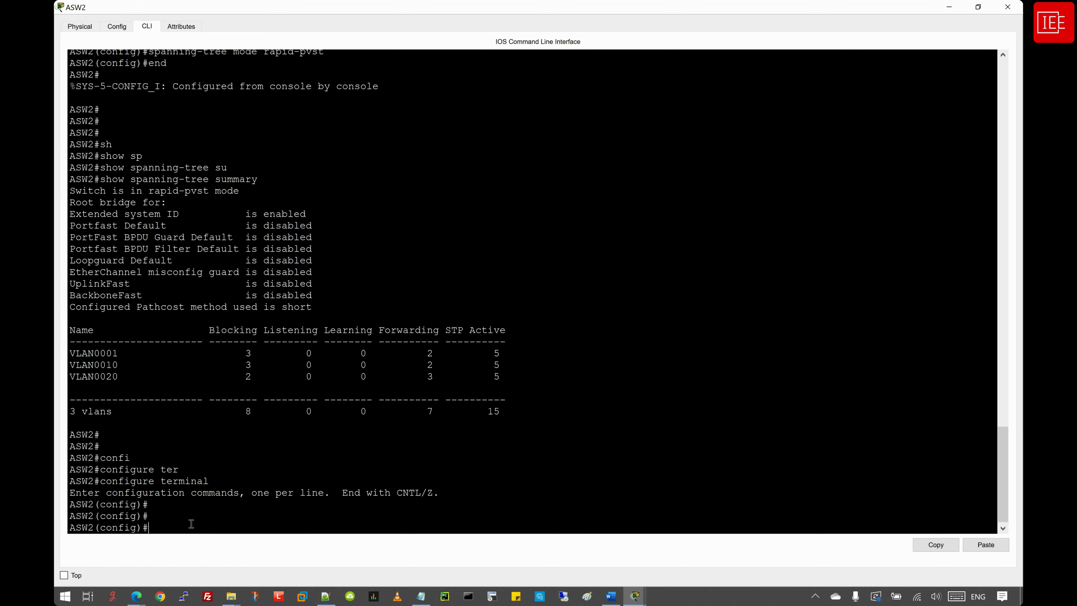
Step: Enter interface range configuration mode on ASW2 with "interface range fastEthernet 0/23-24"
text(inter)
key(Tab)
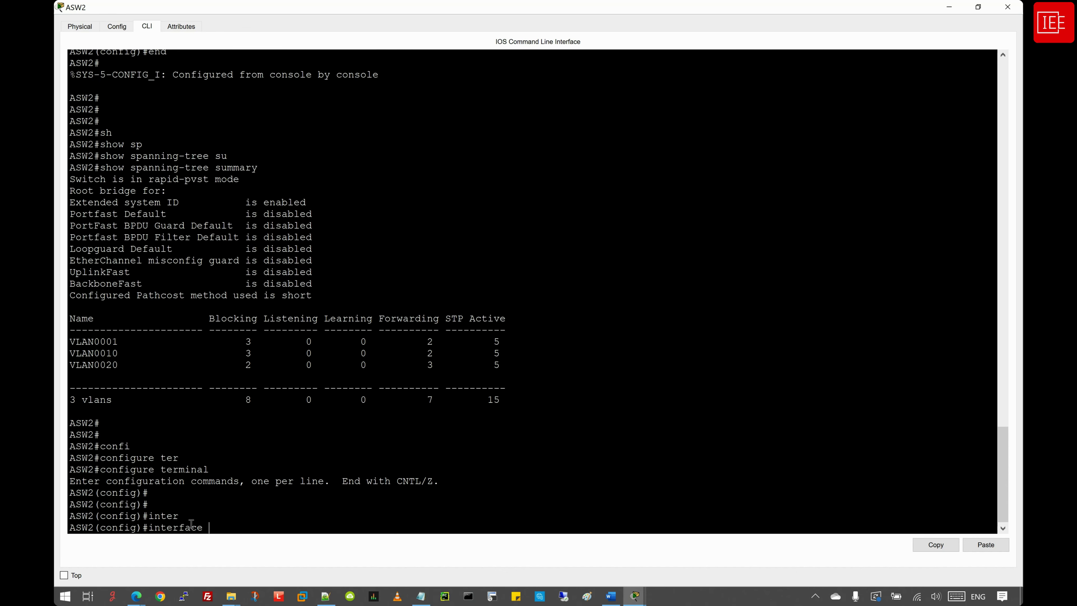
text(ran)
key(Tab)
text(fa)
key(Tab)
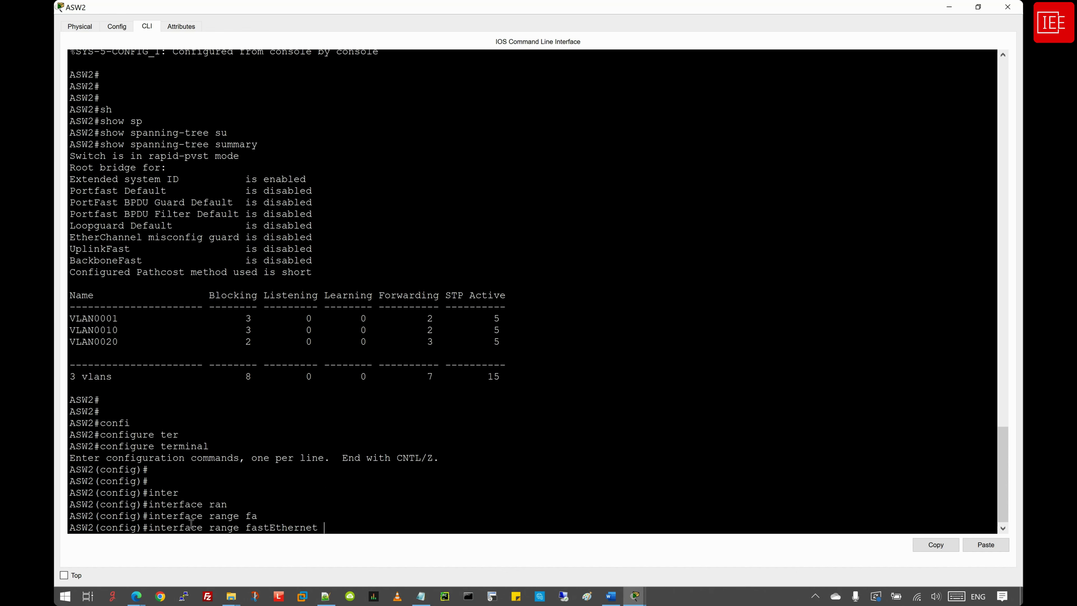
text(0/23-24)
key(Return)
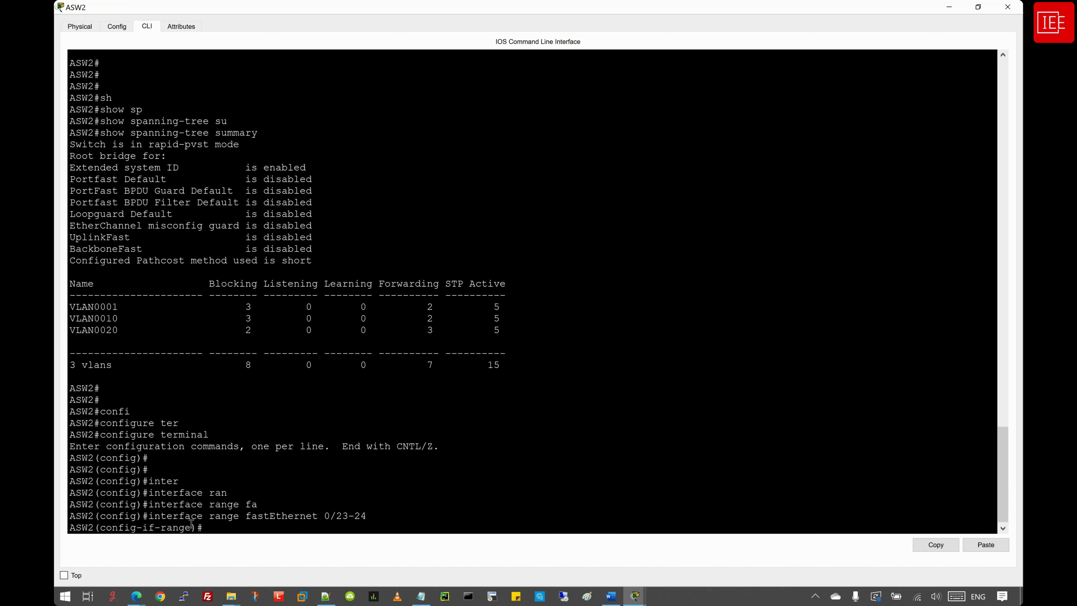
Step: Enable BPDU guard on ASW2's FastEthernet 0/23-24 range with "spanning-tree bpduguard enable"
text(sp)
key(Tab)
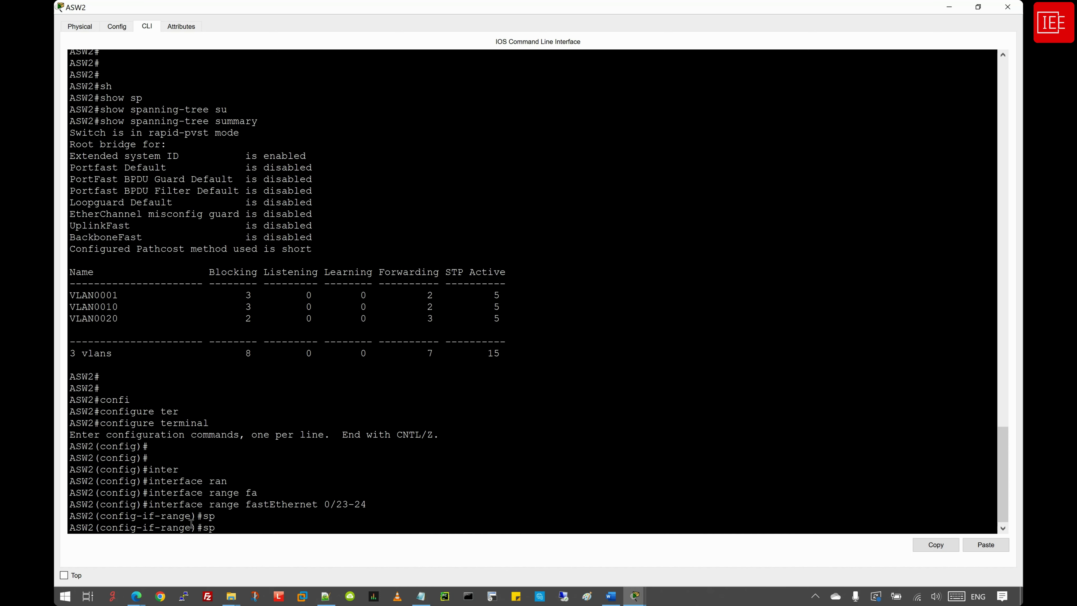
text(a)
key(Tab)
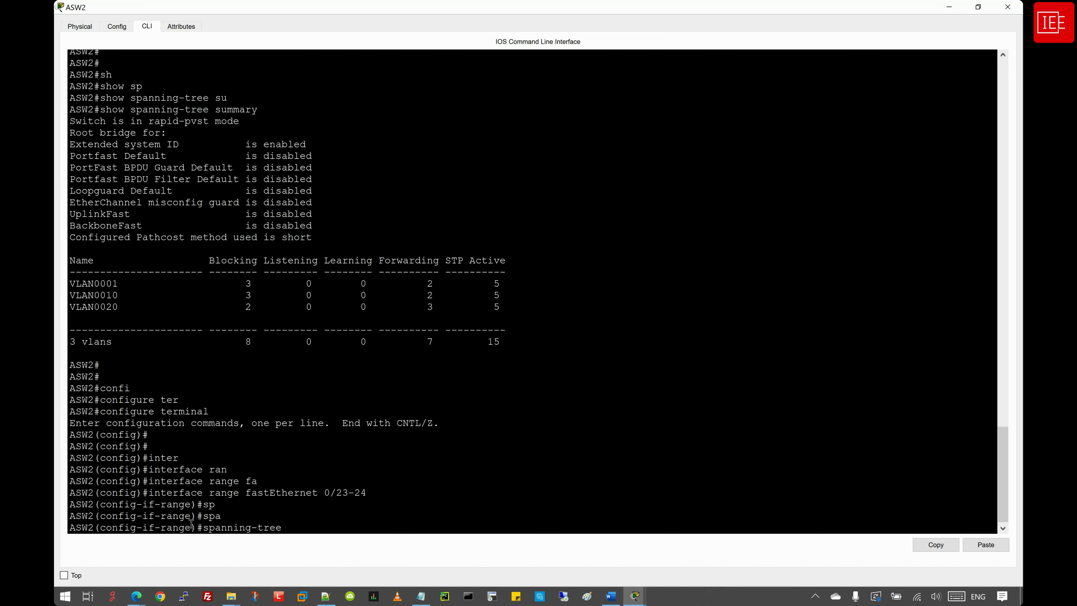
text(bpd)
key(Tab)
text(r)
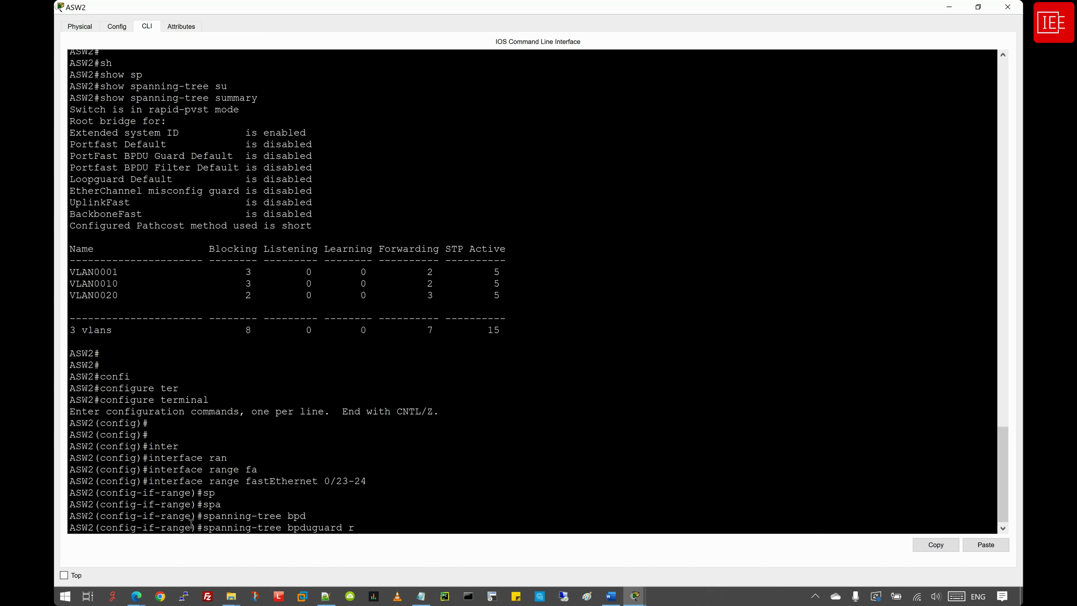
key(BackSpace)
text(en)
key(Tab)
key(Return)
Step: Enable PortFast on ASW2's FastEthernet 0/23-24 range with "spanning-tree portfast"
text(sp)
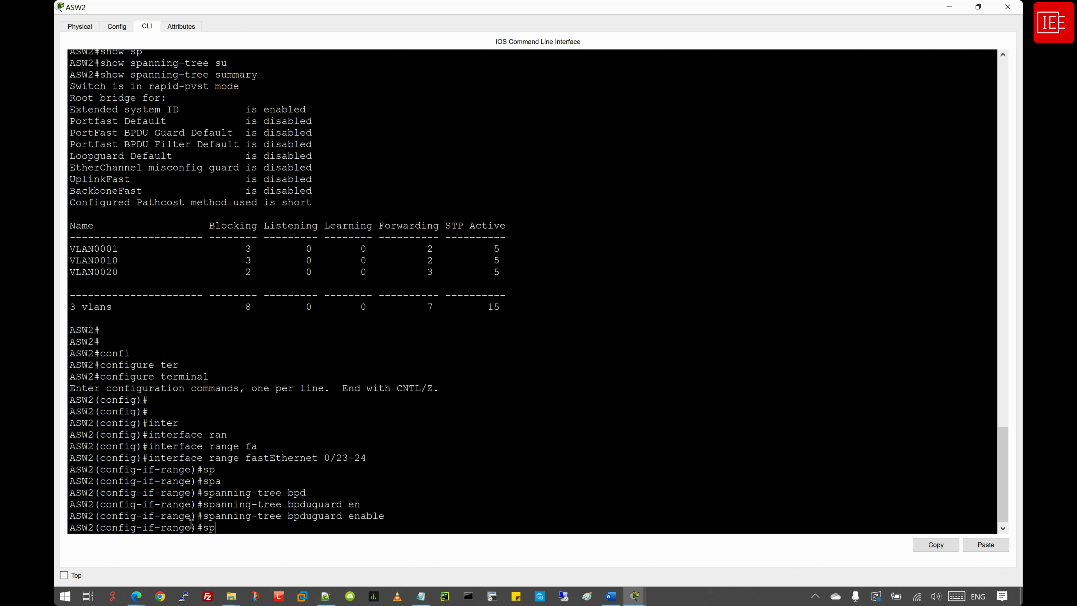
key(Tab)
text(an)
key(Tab)
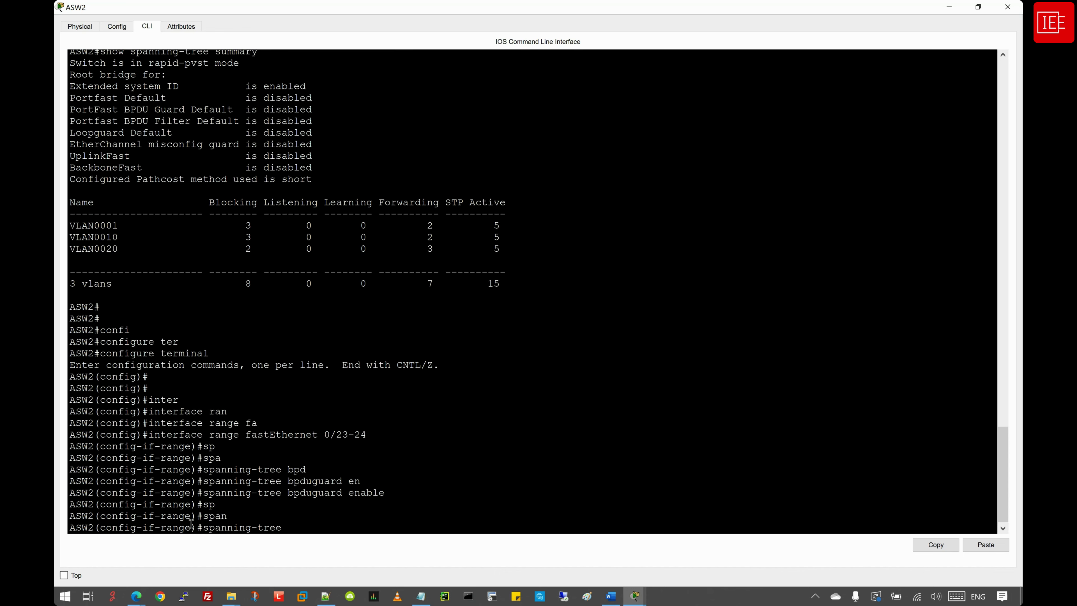
text(po)
key(Tab)
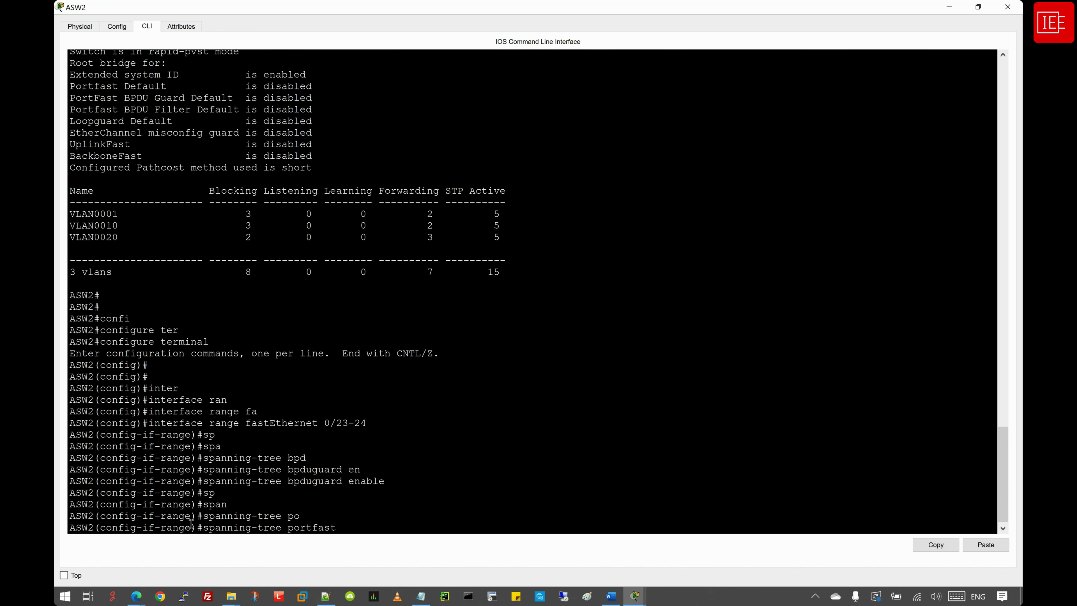
key(Return)
key(Return)
key(Return)
Step: Leave configuration mode on ASW2 with "end" and save the running configuration with "wr"
text(end)
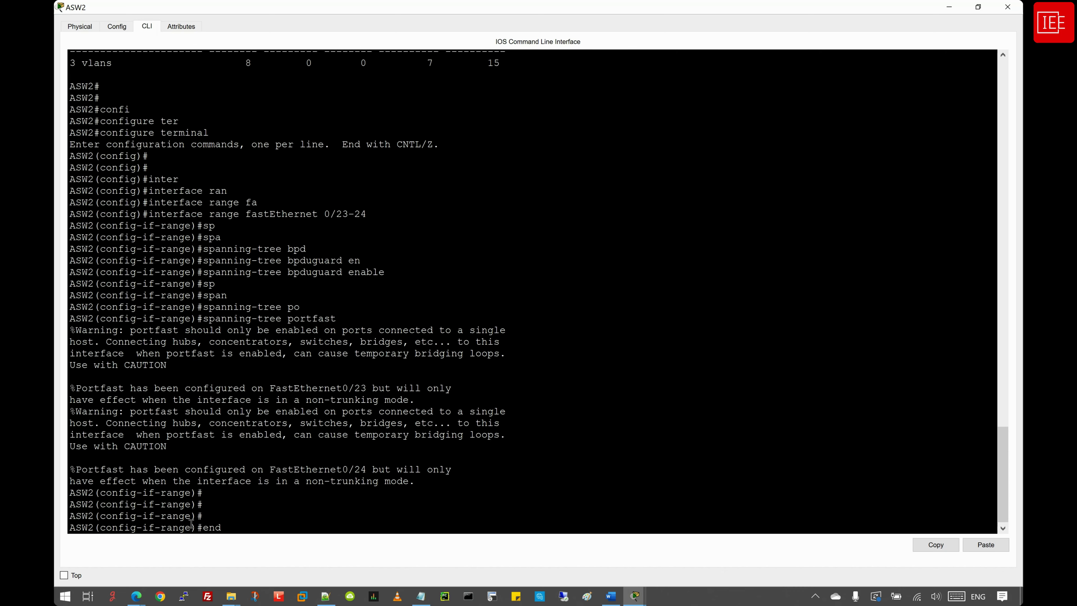
key(Return)
key(Return)
key(Return)
key(Return)
key(Return)
key(Return)
text(wr)
key(Return)
key(Return)
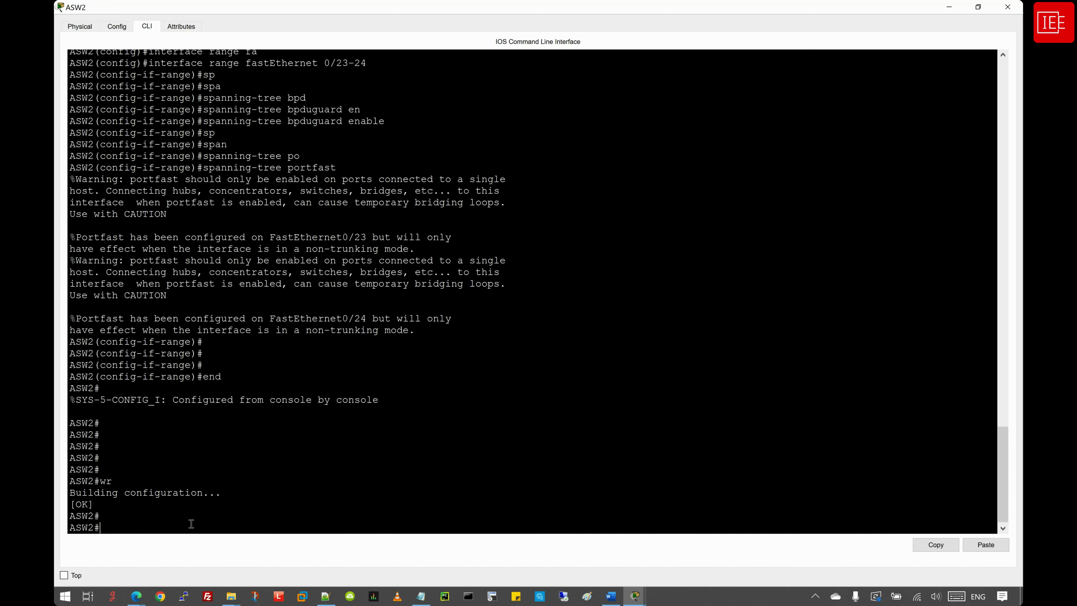
key(Return)
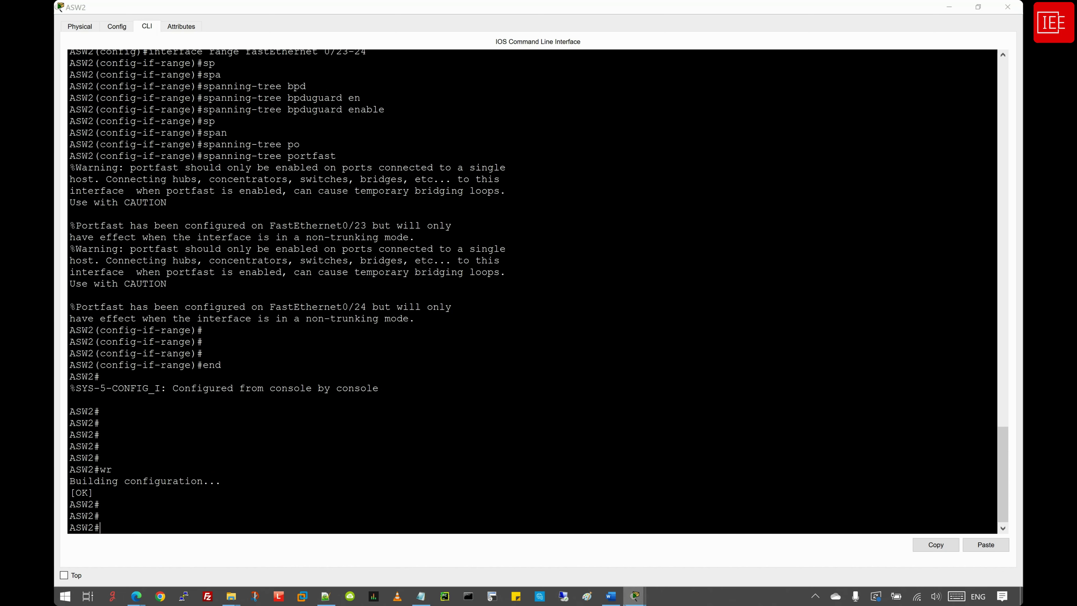
Step: Switch to the DSW1 console and enter global configuration mode with "configure terminal"
mouse_move(635, 596)
click(733, 505)
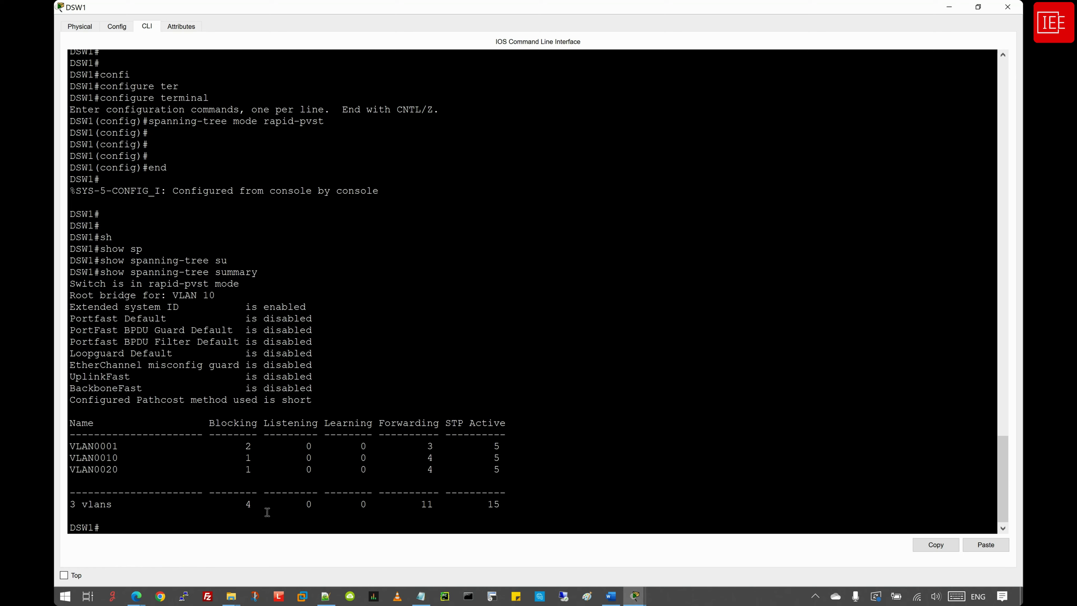
key(Return)
key(Return)
key(Return)
text(confi)
key(Tab)
text(ter)
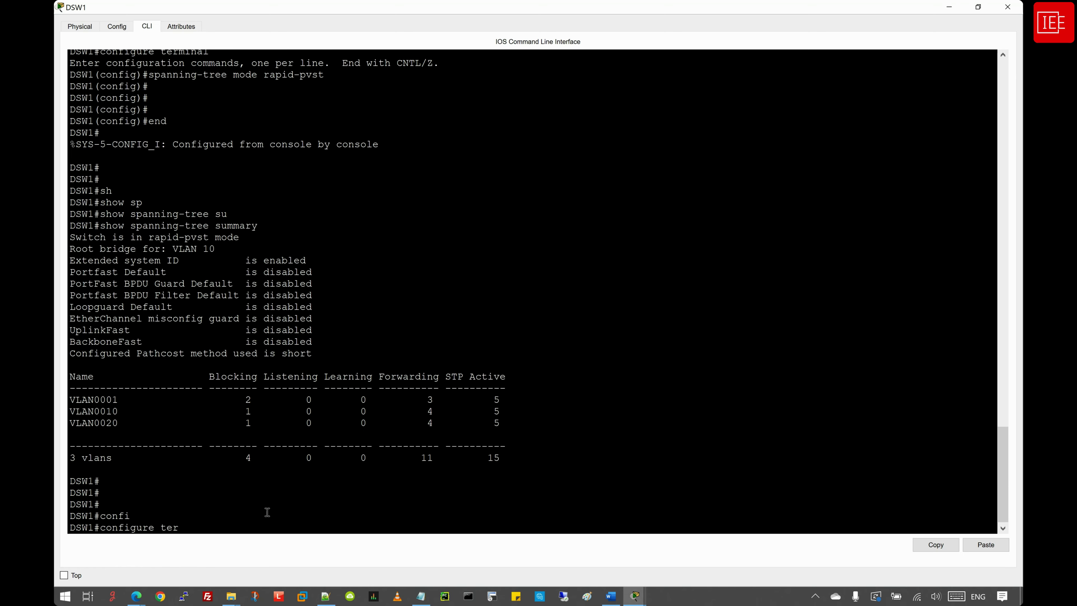
key(Tab)
key(Return)
key(Return)
key(Return)
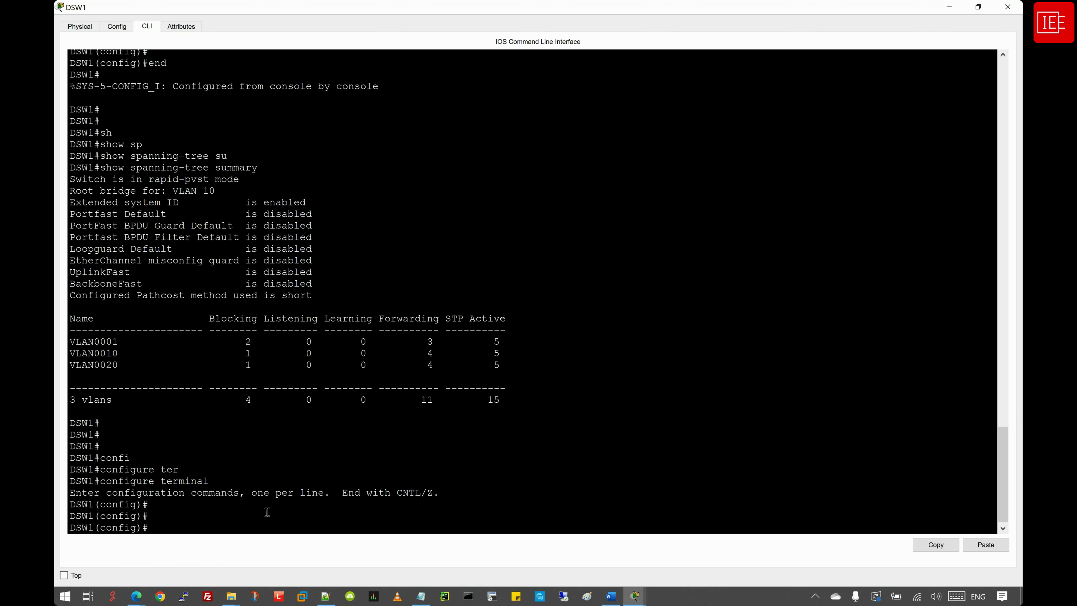
Step: Enter interface range configuration mode on DSW1 with "interface range fastEthernet 0/23-24"
text(inter)
key(Tab)
text(ran)
key(Tab)
text(g)
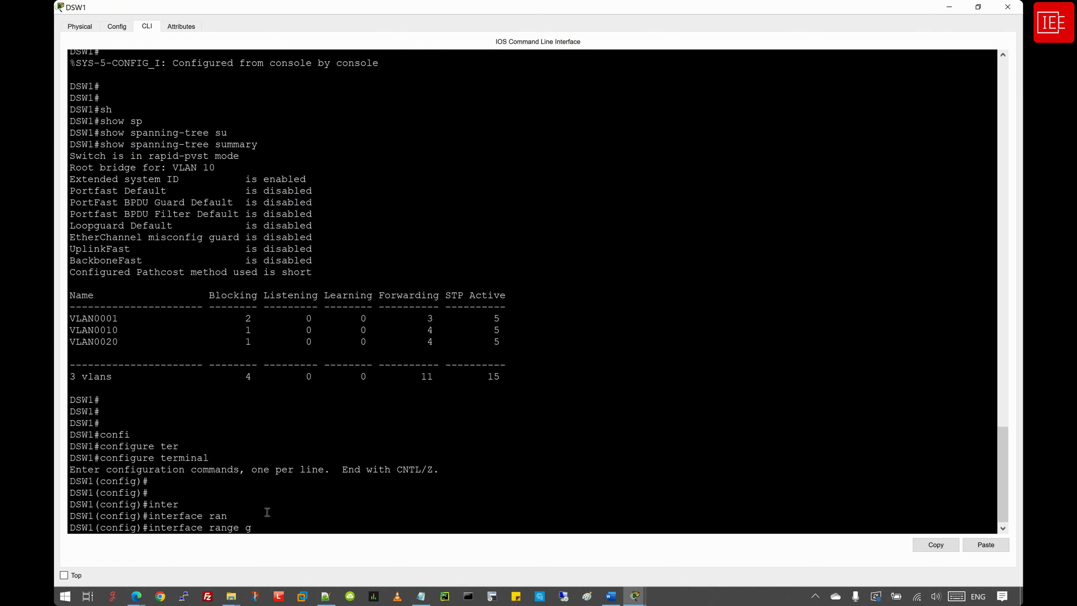
key(BackSpace)
text(fa)
key(Tab)
text(0/)
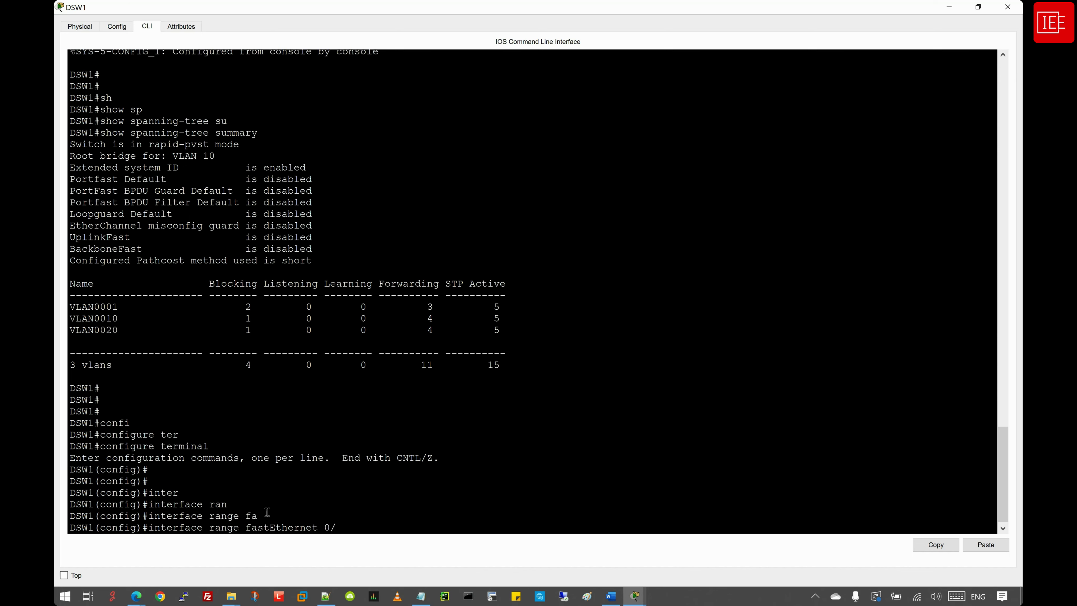
text(23-24)
key(Return)
Step: Enable BPDU guard on DSW1's FastEthernet 0/23-24 range with "spanning-tree bpduguard enable"
text(spann)
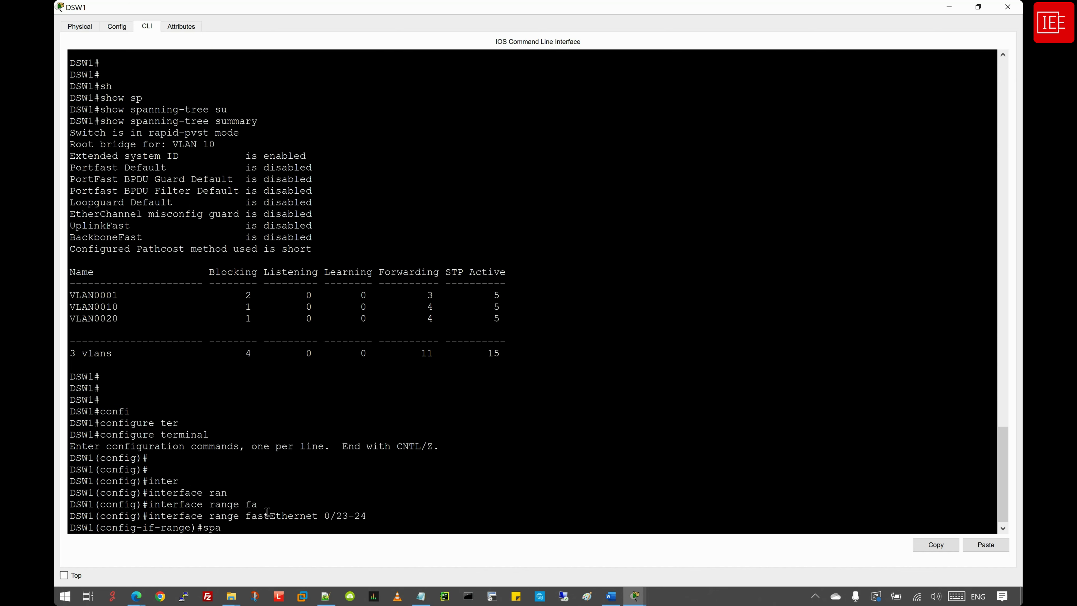
key(Tab)
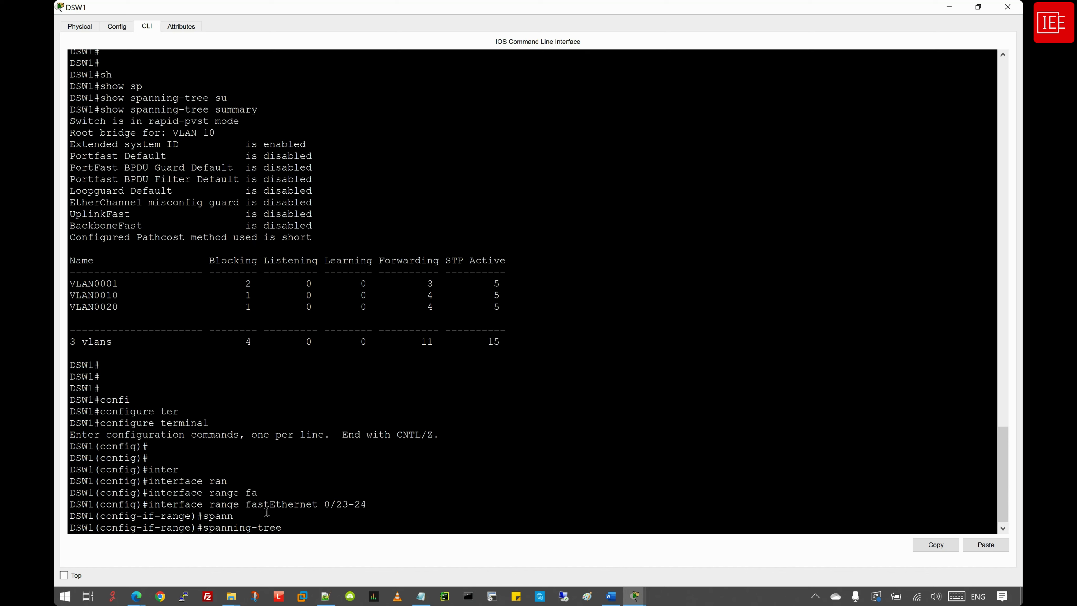
text(bpd)
key(Tab)
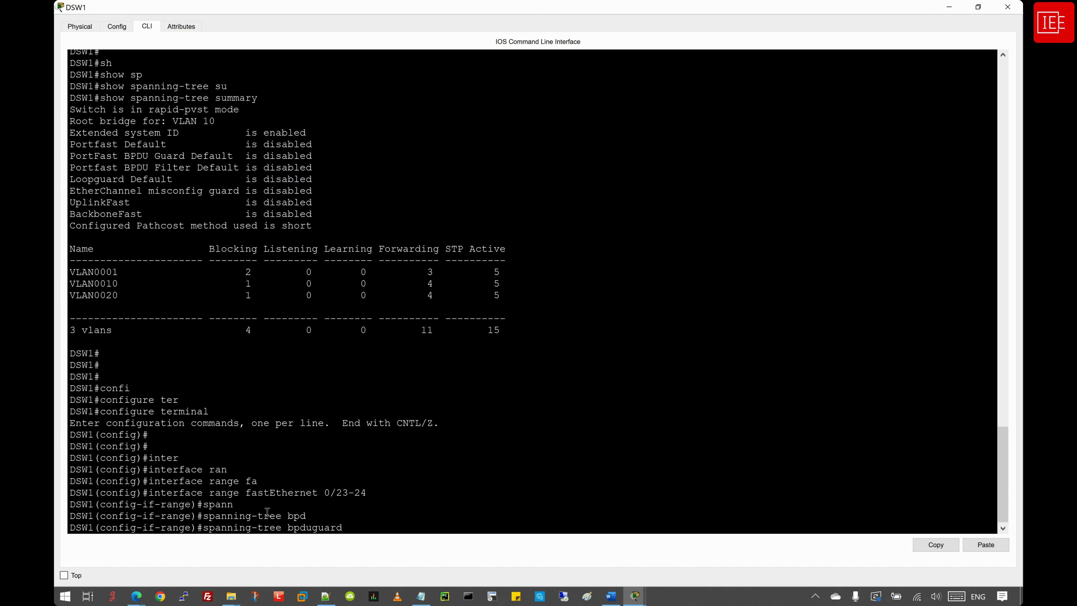
text(en)
key(Tab)
key(Return)
key(Return)
Step: Enable PortFast on DSW1's FastEthernet 0/23-24 range with "spanning-tree portfast"
text(span)
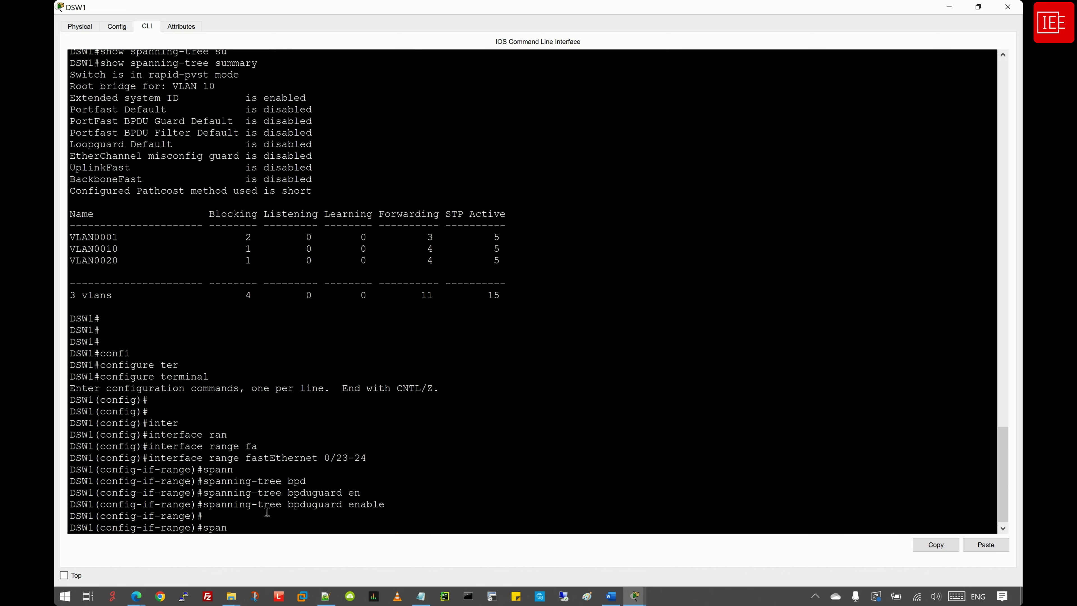
key(Tab)
text(po)
key(Tab)
key(Return)
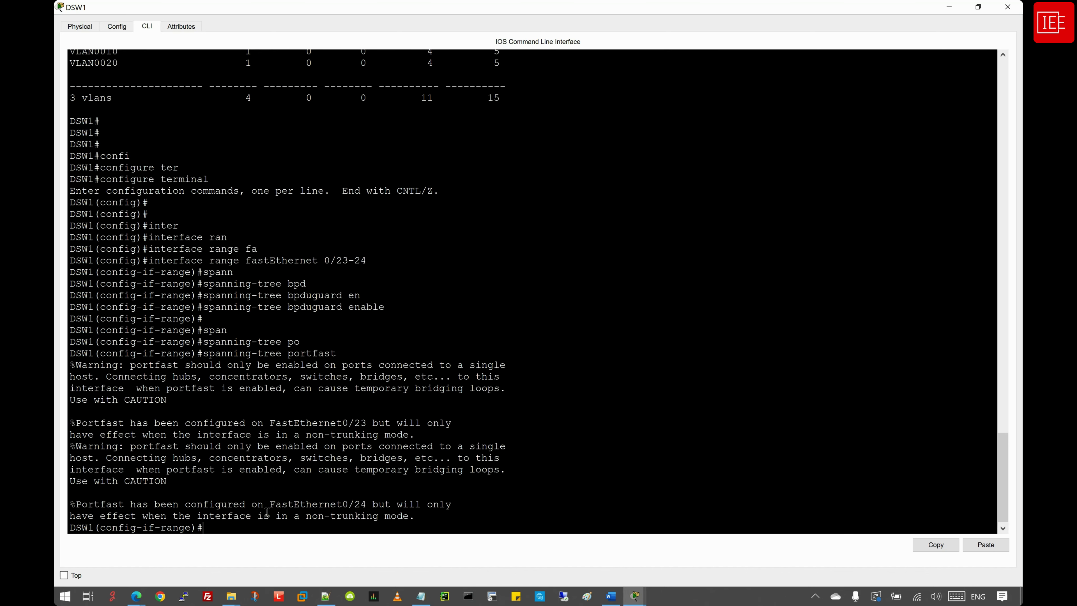
Step: Leave configuration mode on DSW1 with "end" and save the running configuration with "wr"
key(Return)
key(Return)
text(end)
key(Return)
text(wr)
key(Return)
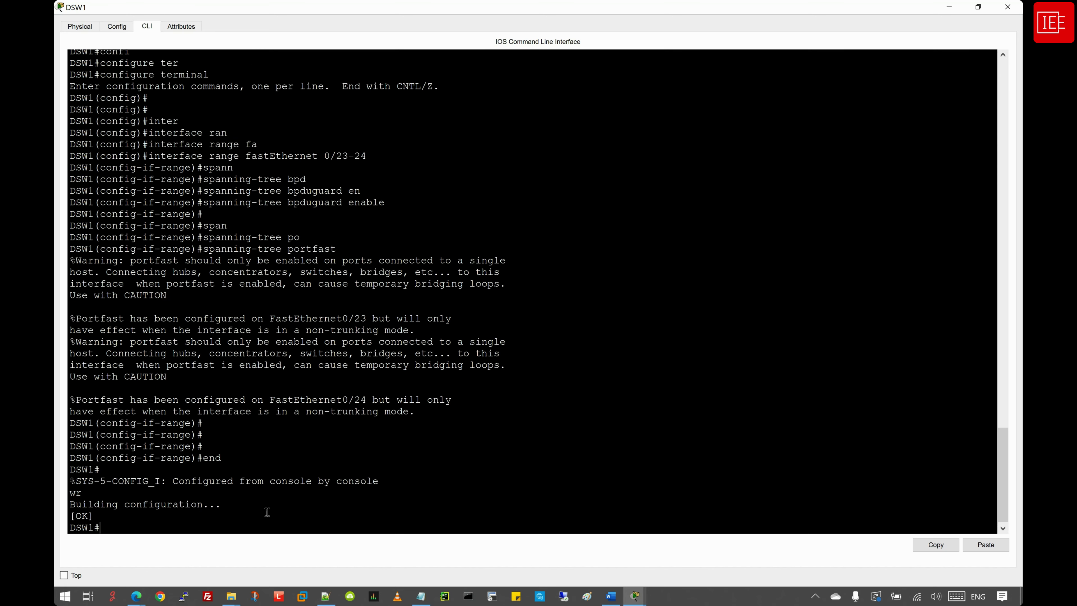
Step: Switch to the DSW2 console and enter global configuration mode with "configure terminal"
click(636, 597)
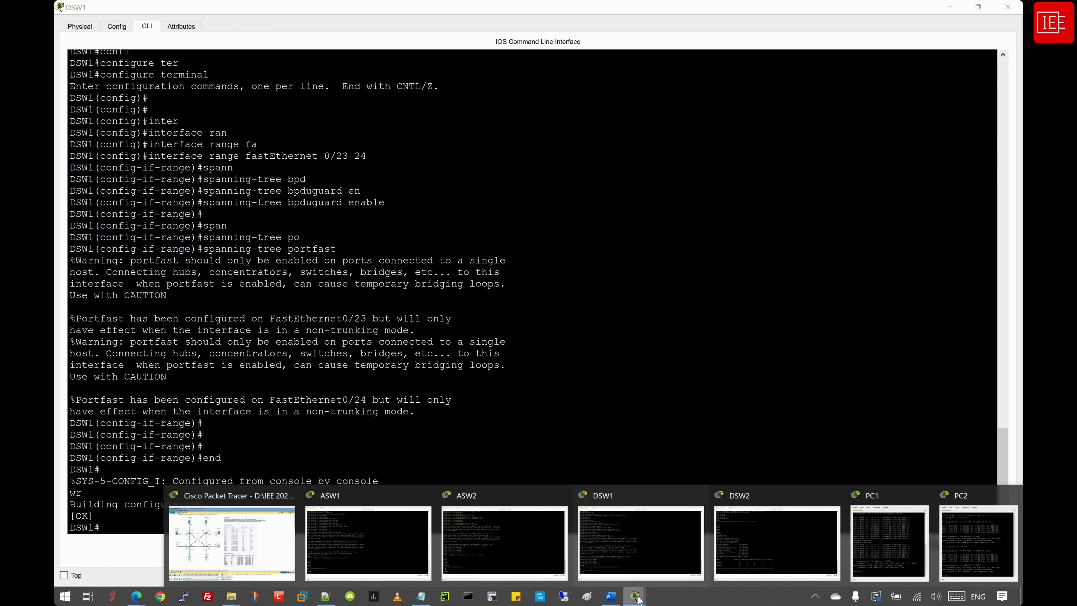
click(717, 541)
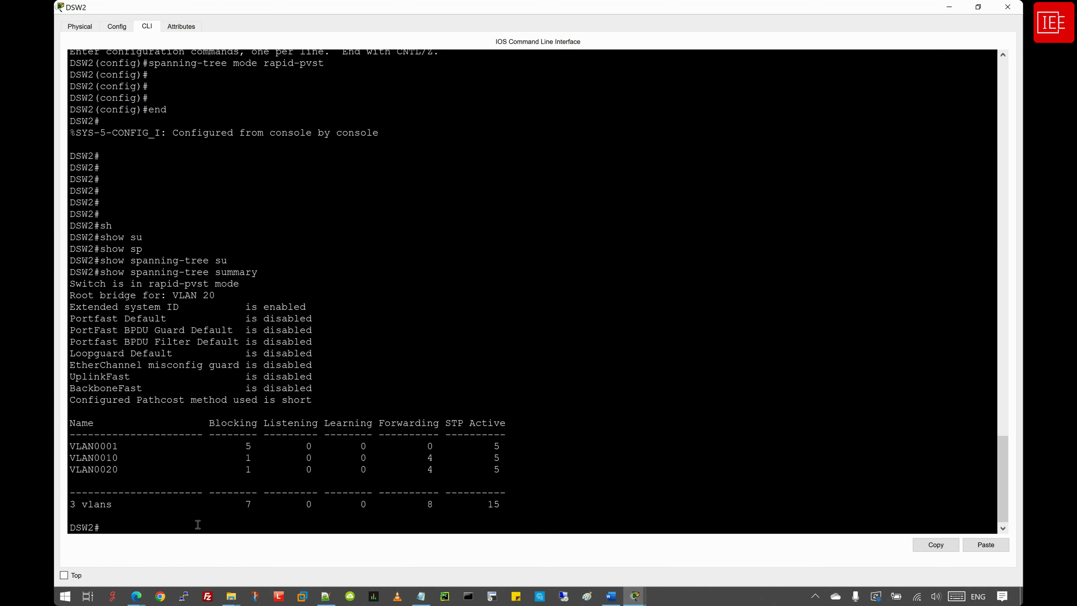
key(Return)
key(Return)
key(Return)
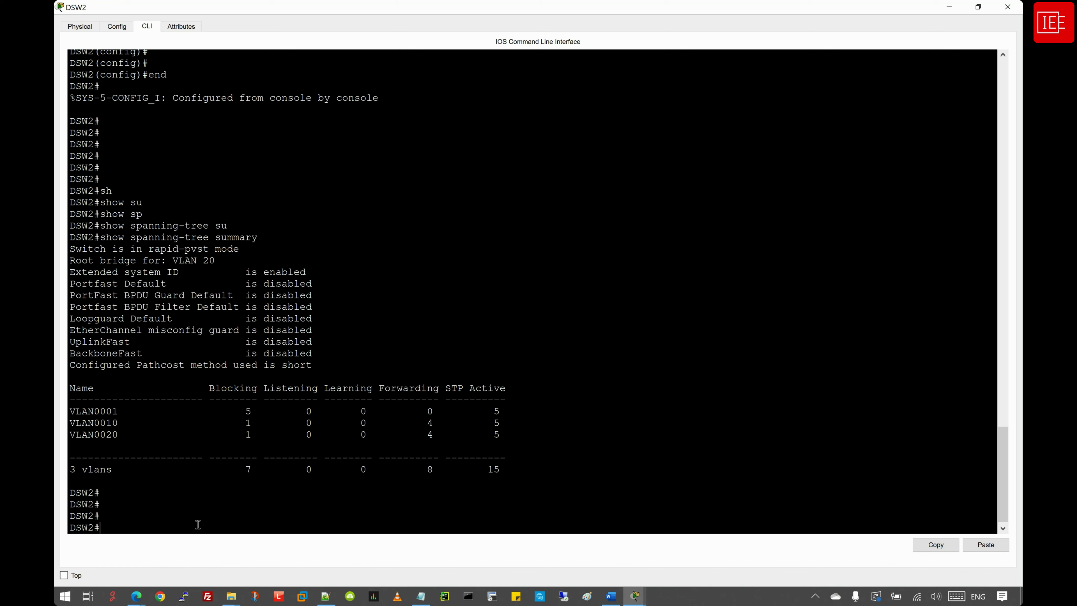
text(confi)
key(Tab)
text(ter)
key(Tab)
key(Return)
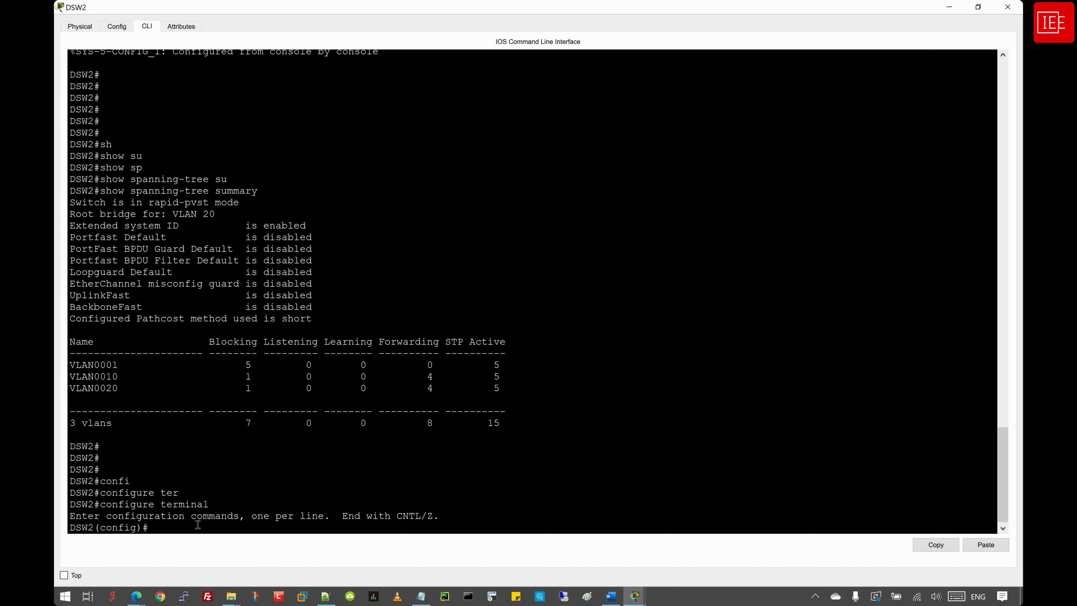
text(spa)
key(Tab)
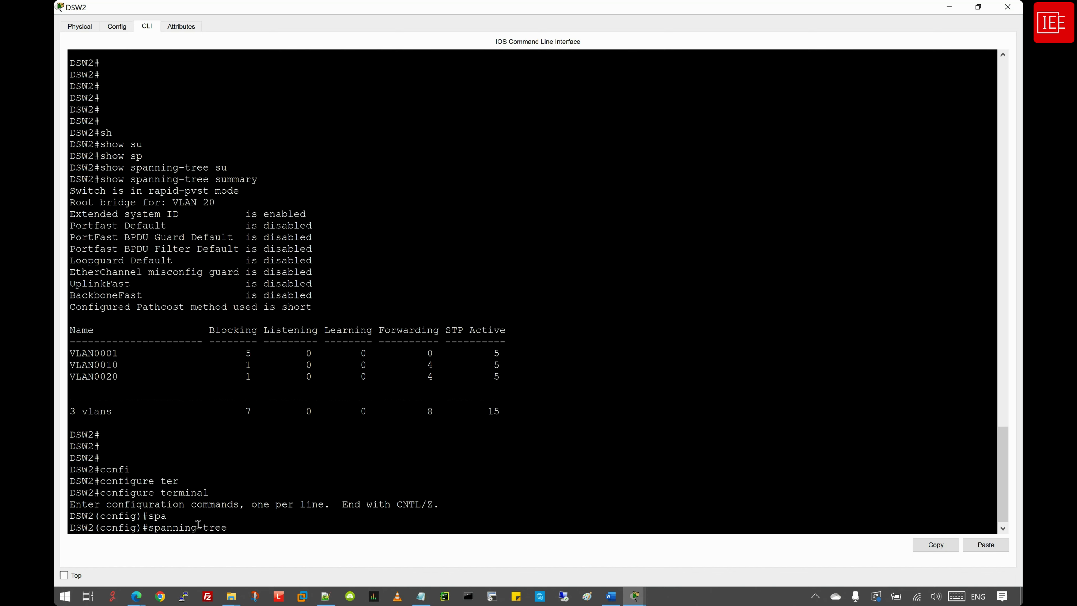
text(bpd)
key(Tab)
key(BackSpace)
key(Tab)
key(BackSpace)
key(Tab)
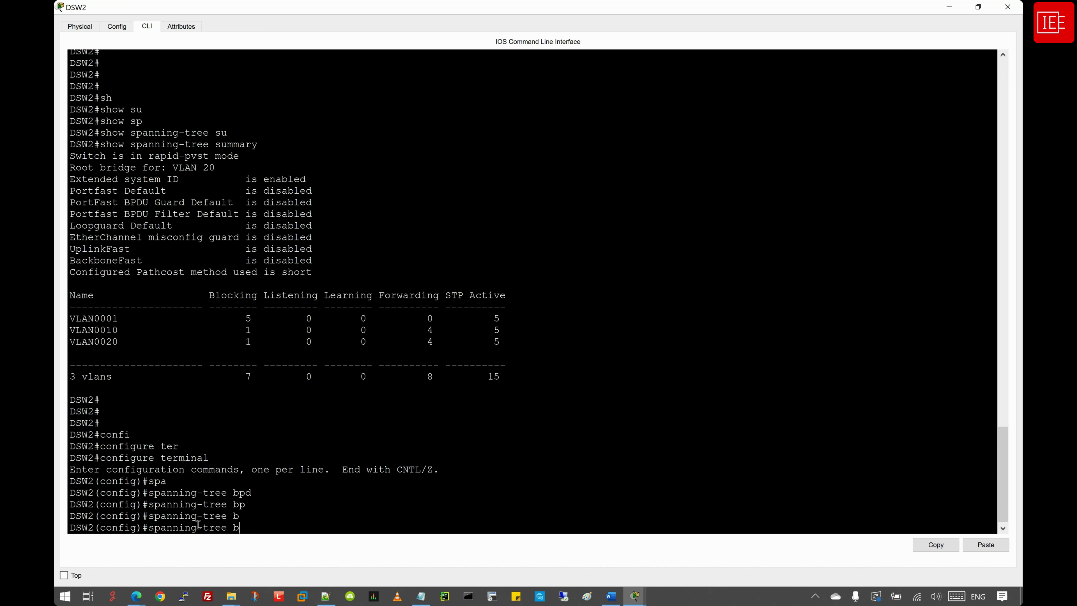
text(pdu)
key(Tab)
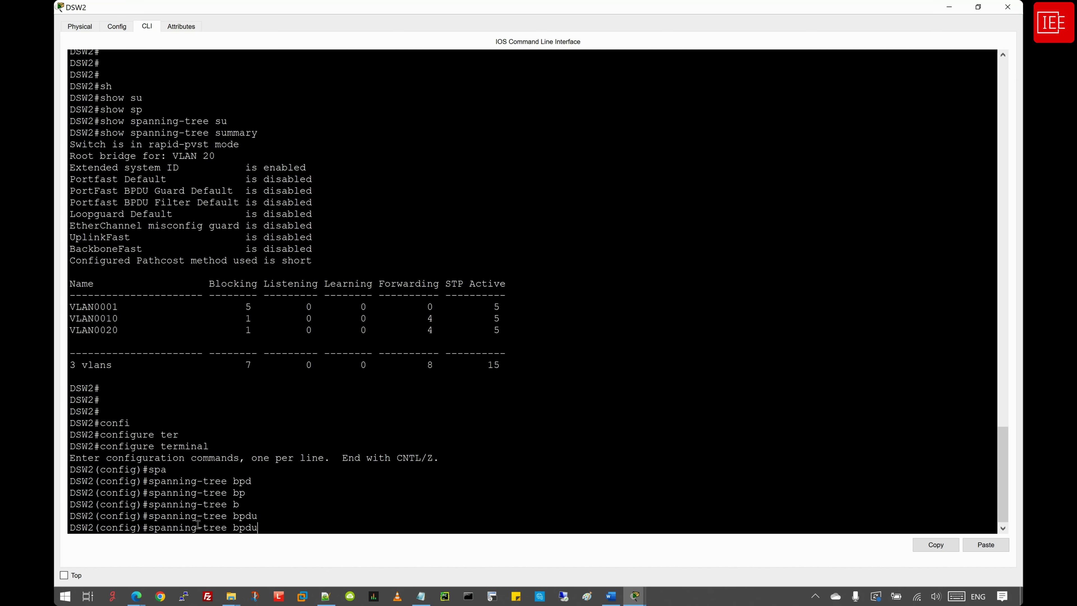
key(BackSpace)
key(BackSpace)
key(Tab)
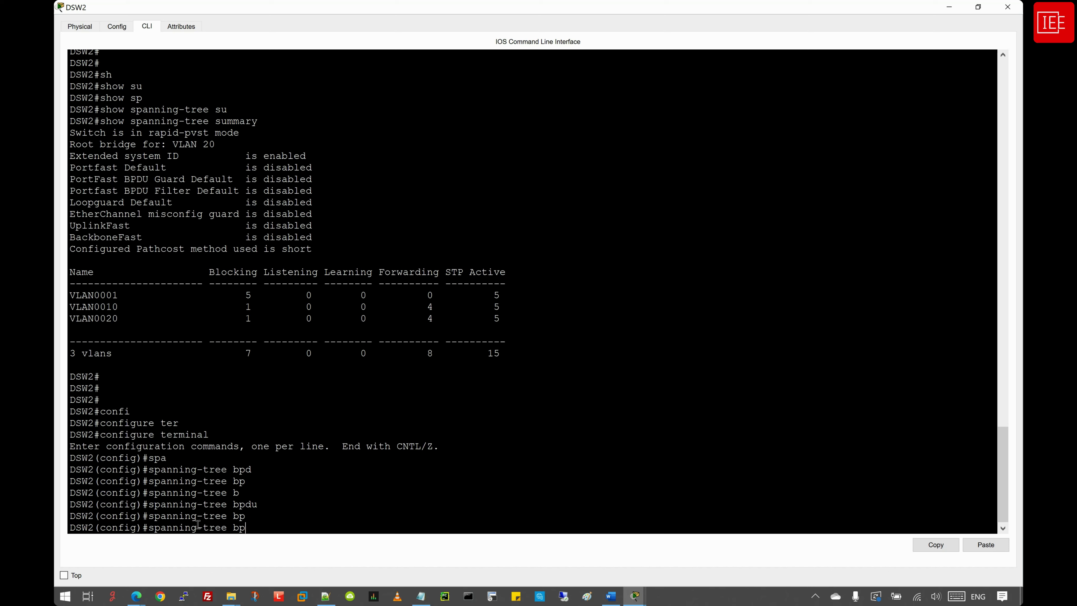
key(BackSpace)
key(BackSpace)
key(BackSpace)
key(BackSpace)
key(BackSpace)
key(BackSpace)
key(BackSpace)
key(BackSpace)
key(BackSpace)
key(BackSpace)
key(BackSpace)
key(BackSpace)
key(BackSpace)
key(BackSpace)
key(BackSpace)
key(BackSpace)
Step: Enter interface range configuration mode on DSW2 with "interface range fastEthernet 0/23-24"
text(inter)
key(Tab)
text(ran)
key(Tab)
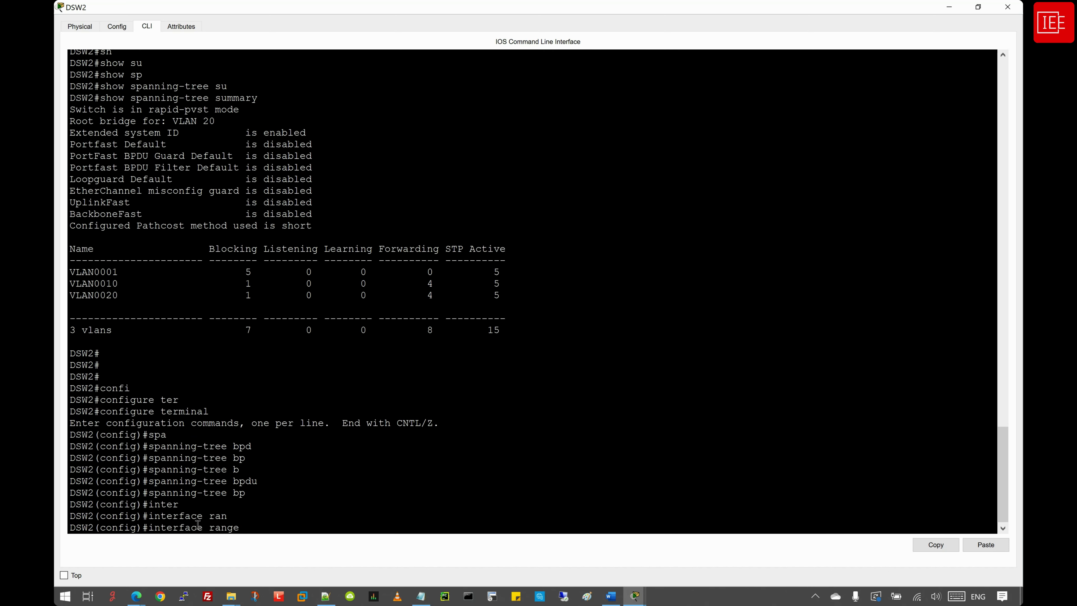
text(fa)
key(Tab)
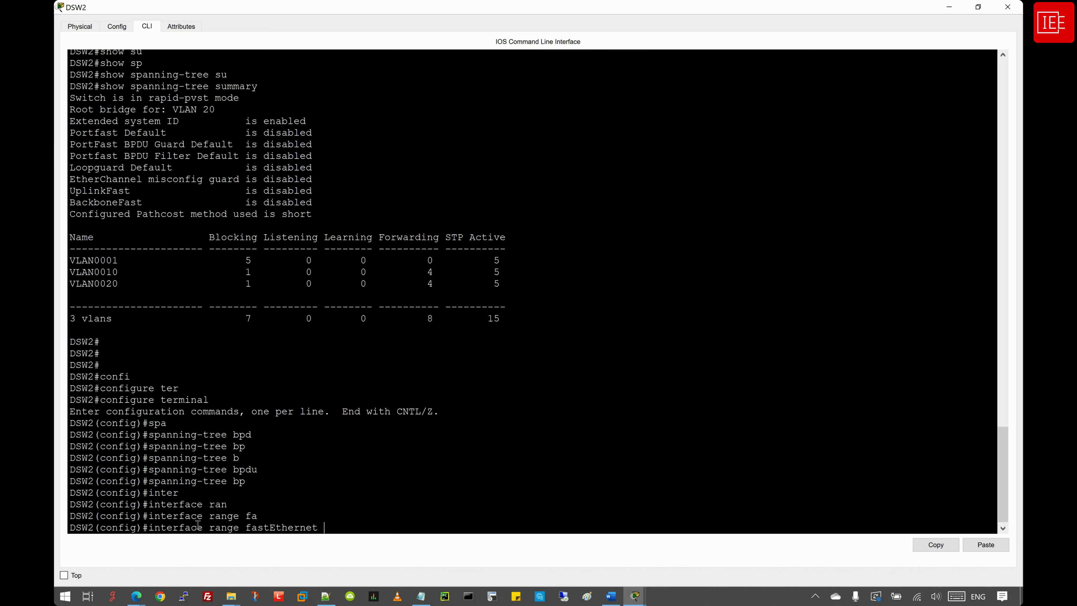
text(0/23-245)
key(Return)
key(Up)
key(BackSpace)
key(Return)
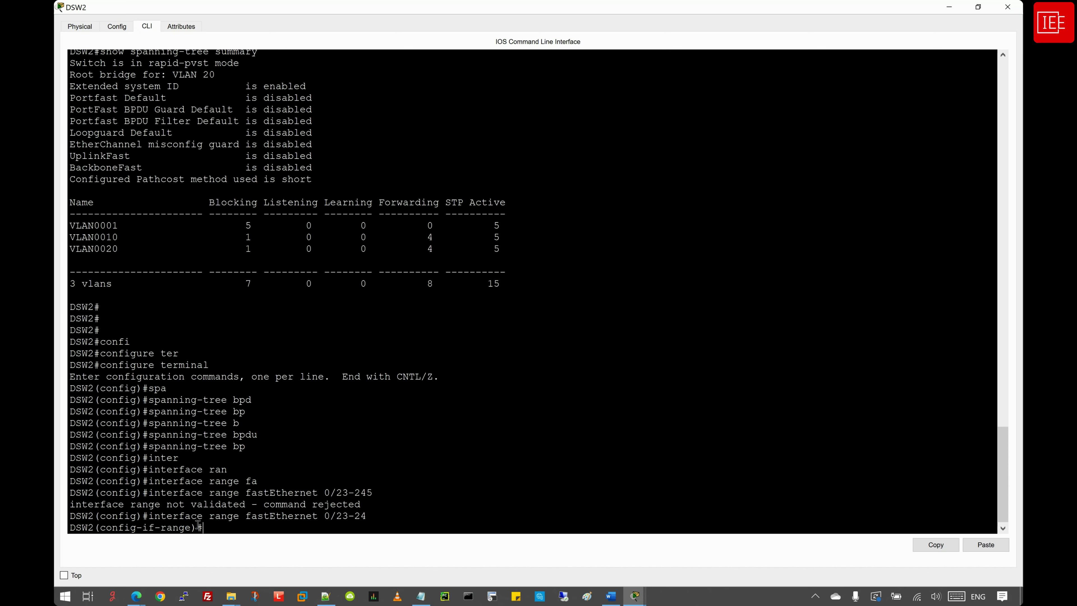
Step: Enable BPDU guard on DSW2's FastEthernet 0/23-24 range with "spanning-tree bpduguard enable"
key(Return)
key(Up)
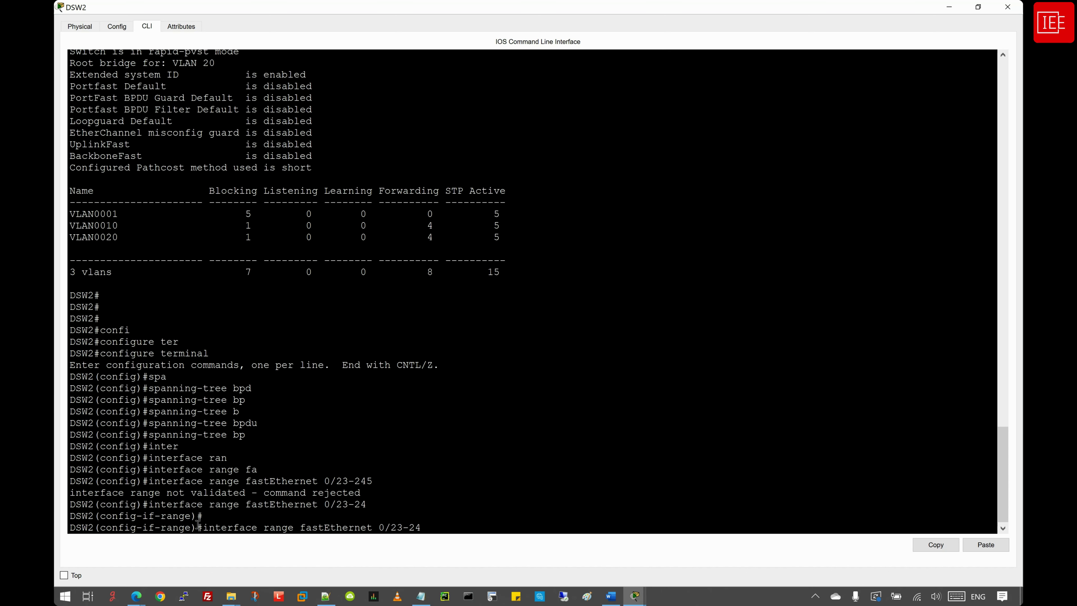
key(Up)
key(Up)
key(Up)
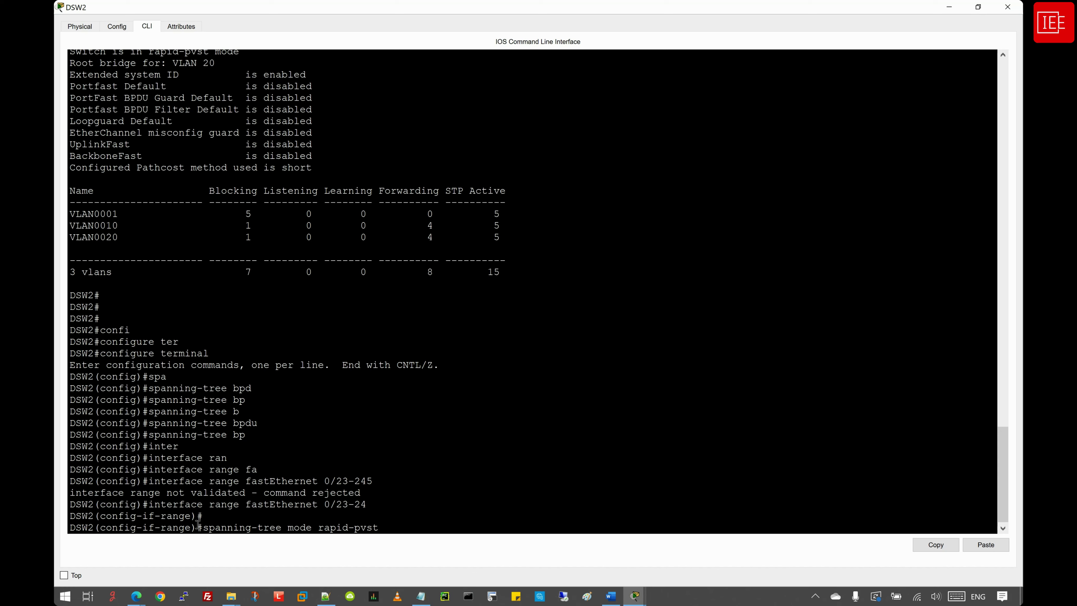
key(BackSpace)
key(BackSpace)
key(BackSpace)
key(BackSpace)
key(BackSpace)
key(BackSpace)
key(BackSpace)
key(BackSpace)
key(BackSpace)
key(BackSpace)
key(BackSpace)
key(BackSpace)
key(BackSpace)
key(BackSpace)
key(BackSpace)
key(BackSpace)
text(p)
key(BackSpace)
text(bpd)
key(Tab)
text(en)
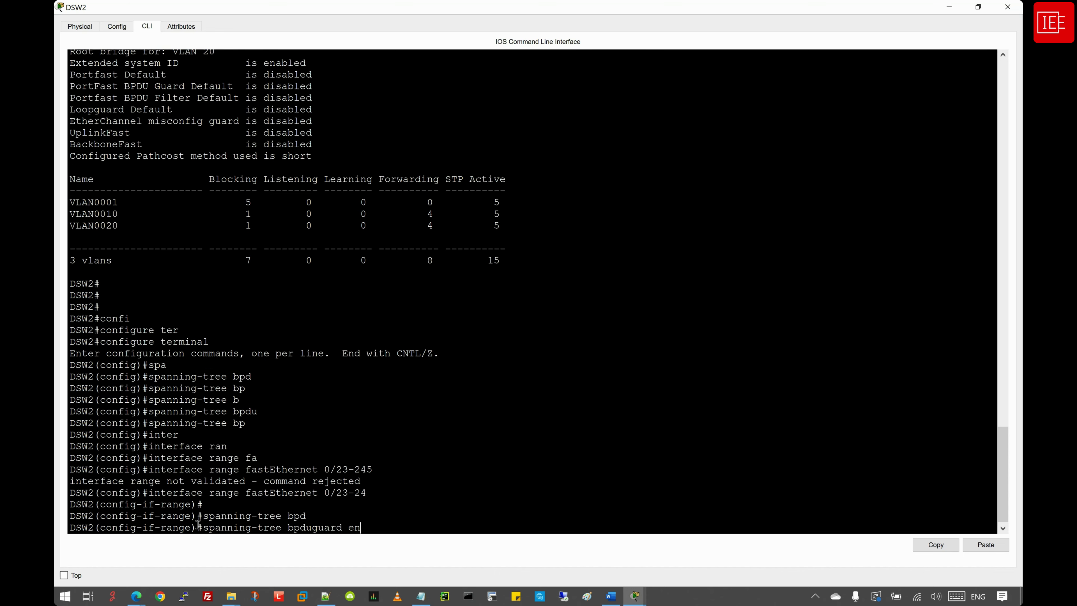
key(Tab)
key(Return)
key(Return)
key(Return)
Step: Enable PortFast on DSW2's FastEthernet 0/23-24 range with "spanning-tree portfast"
text(sp)
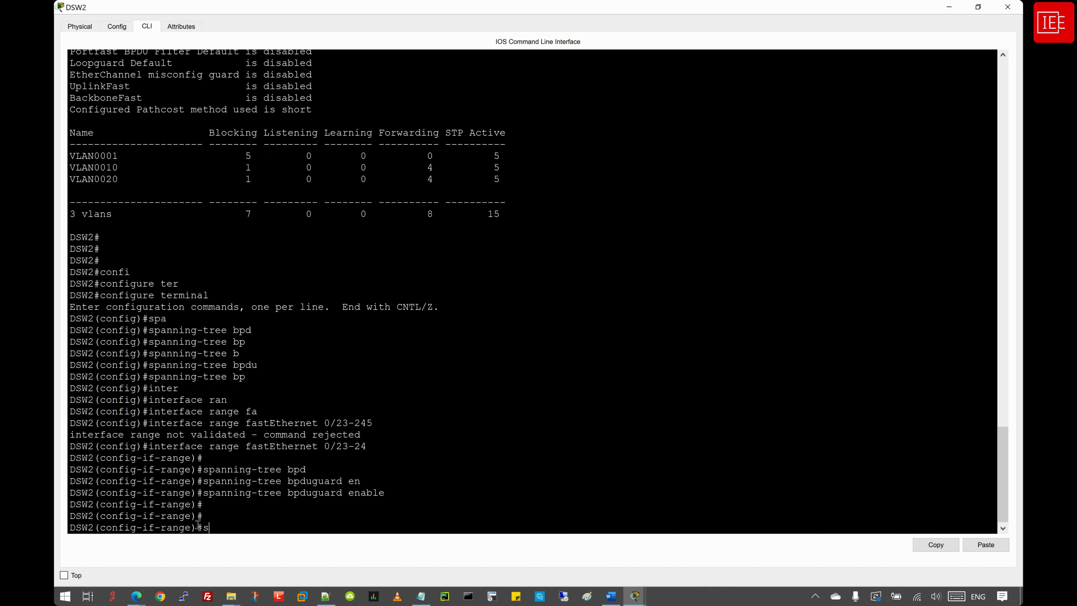
key(Tab)
text(an)
key(Tab)
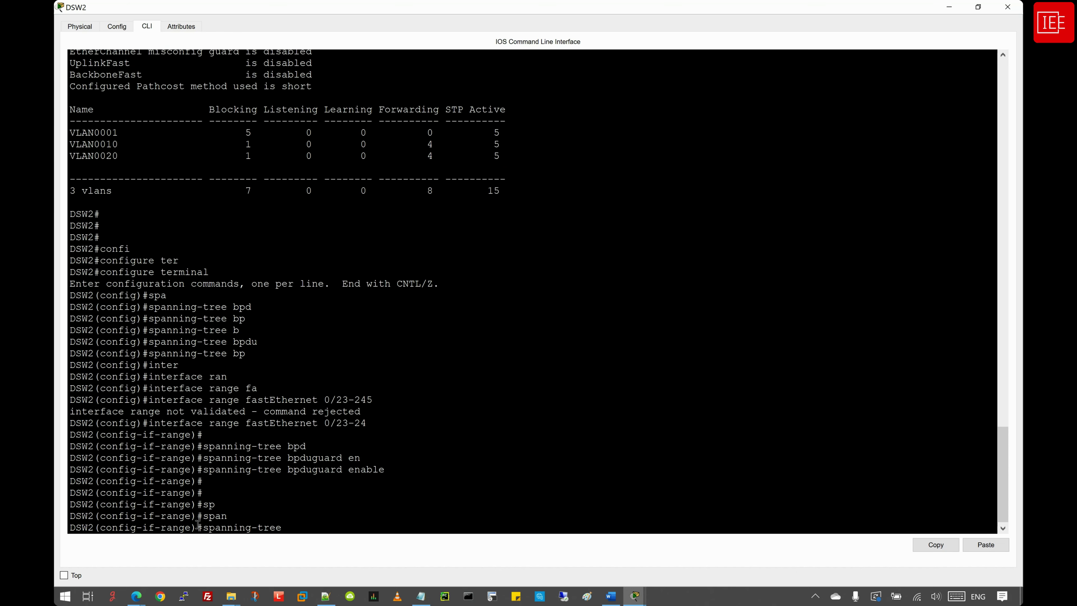
text(po)
key(Tab)
key(Return)
key(Return)
key(Return)
key(Return)
Step: Leave configuration mode on DSW2 with "end" and save the running configuration with "wr"
text(e)
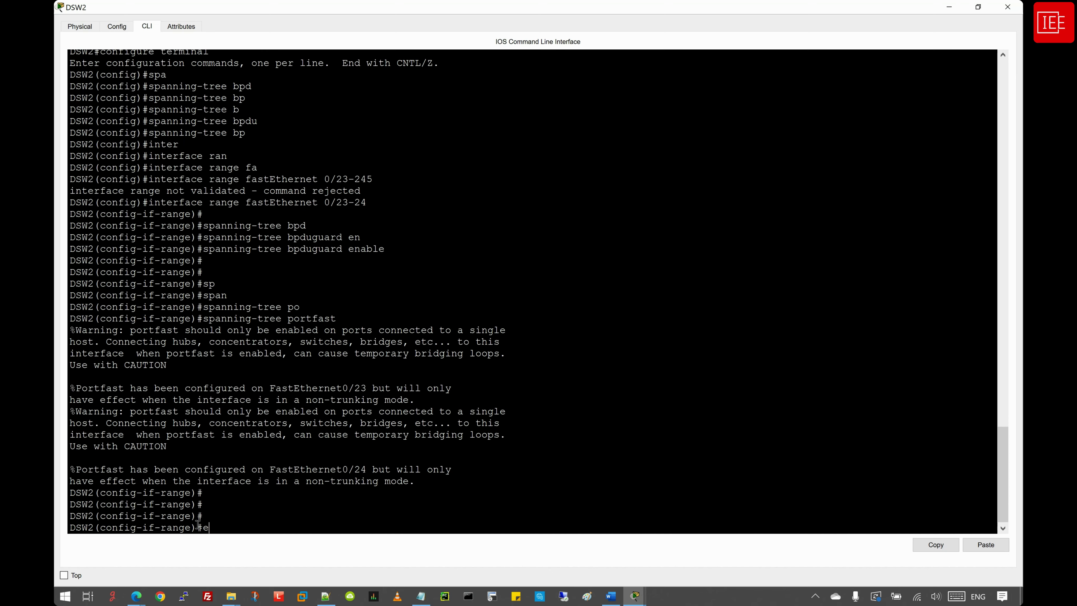
text(nd)
key(Return)
key(Return)
key(Return)
text(wr)
key(Return)
key(Return)
key(Return)
key(Return)
key(Return)
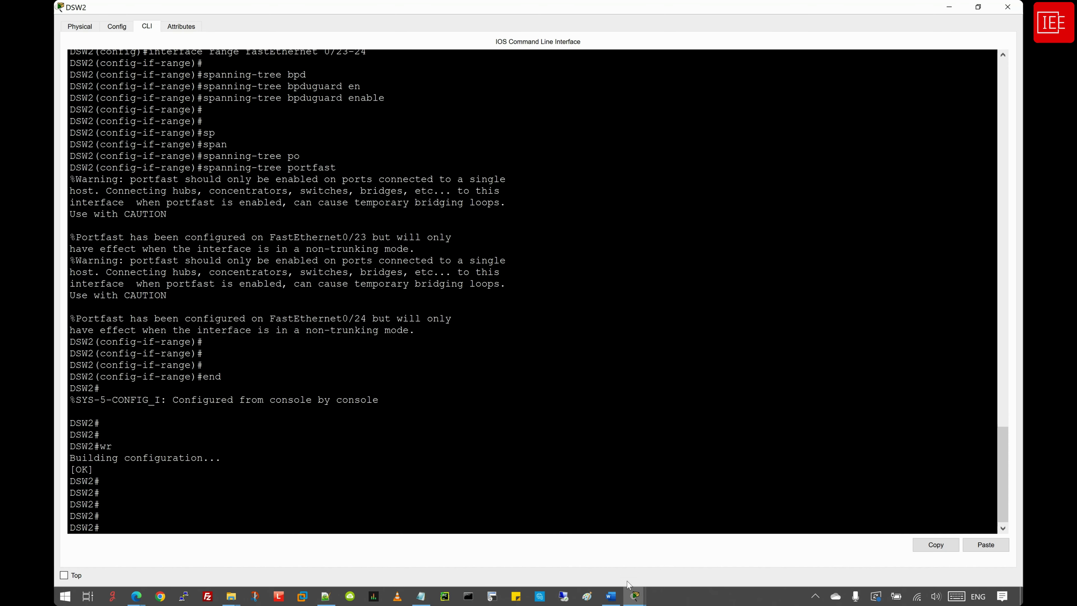
Step: Switch to the ASW1 console and check the spanning-tree settings of Fa0/23 with "show running-config | section 0/23$"
click(631, 599)
click(360, 509)
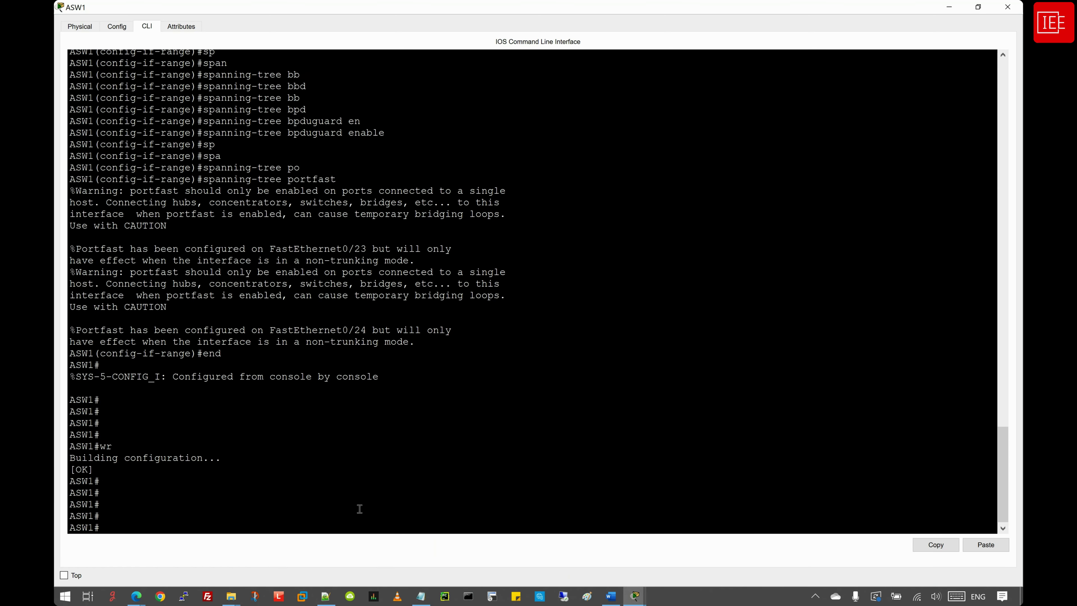
text(sh)
key(Tab)
text(run)
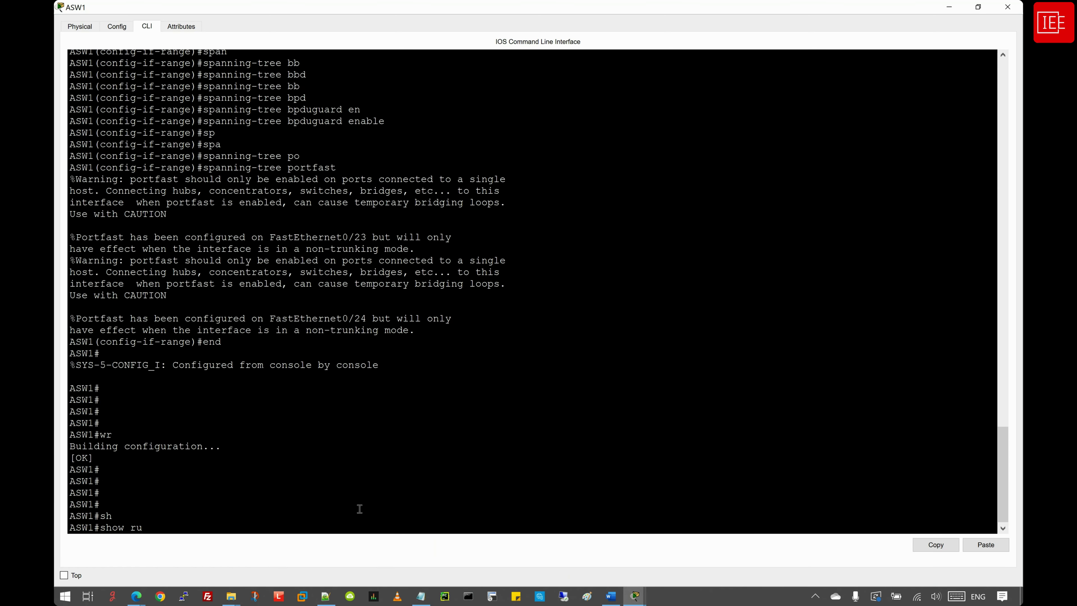
key(Tab)
text(| sec)
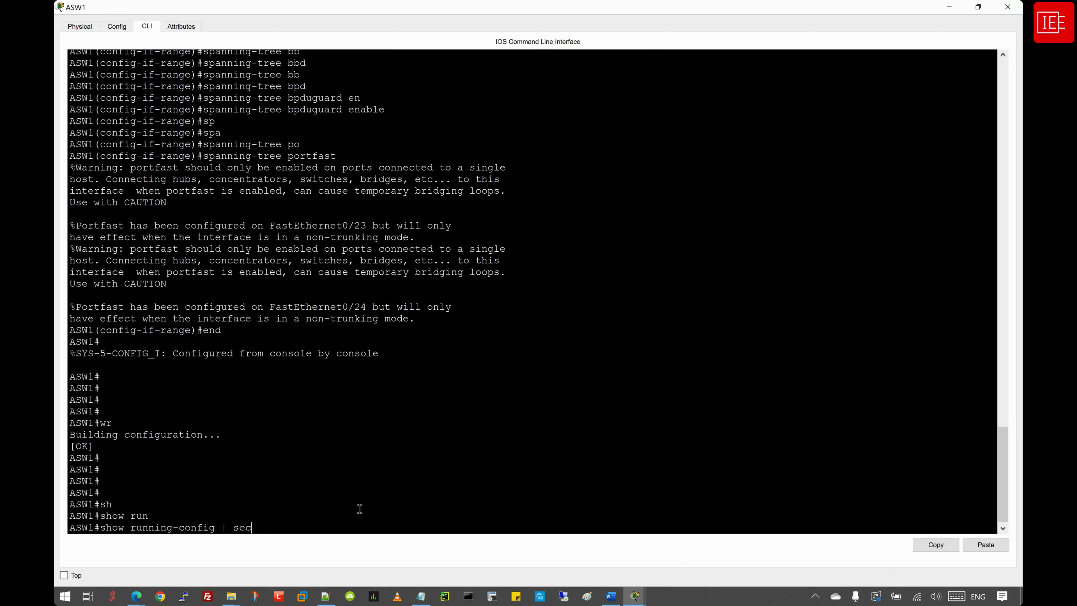
key(Tab)
text(0/)
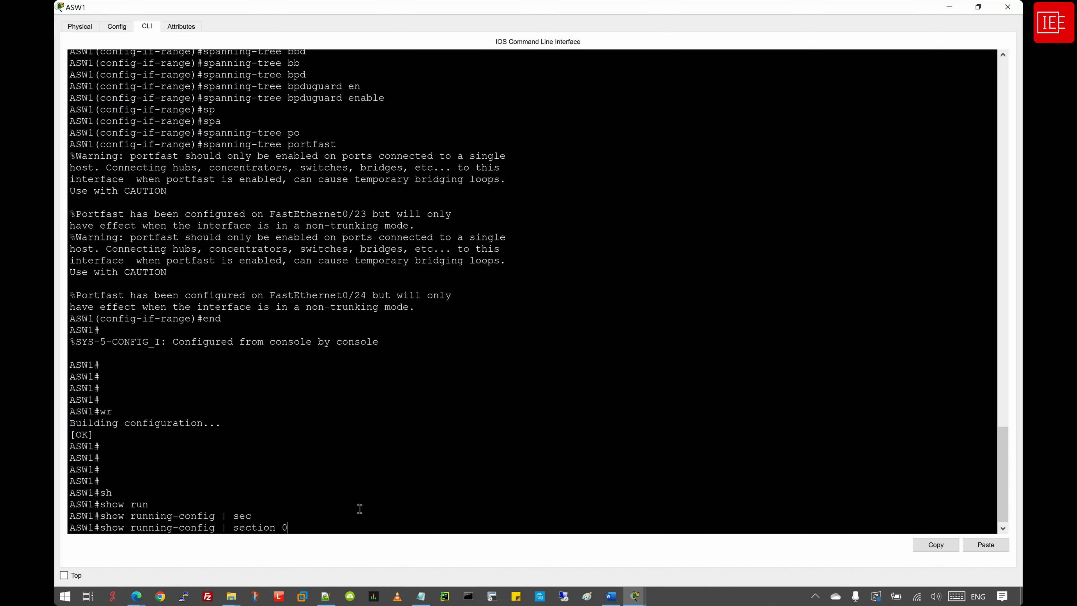
text(23$)
key(Return)
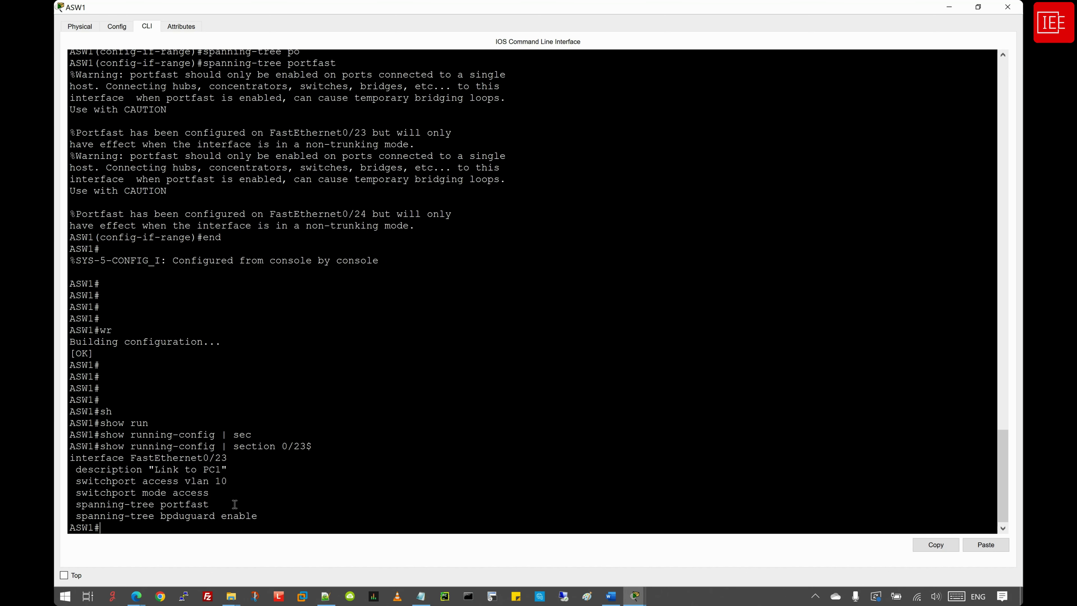
drag(276, 517, 60, 505)
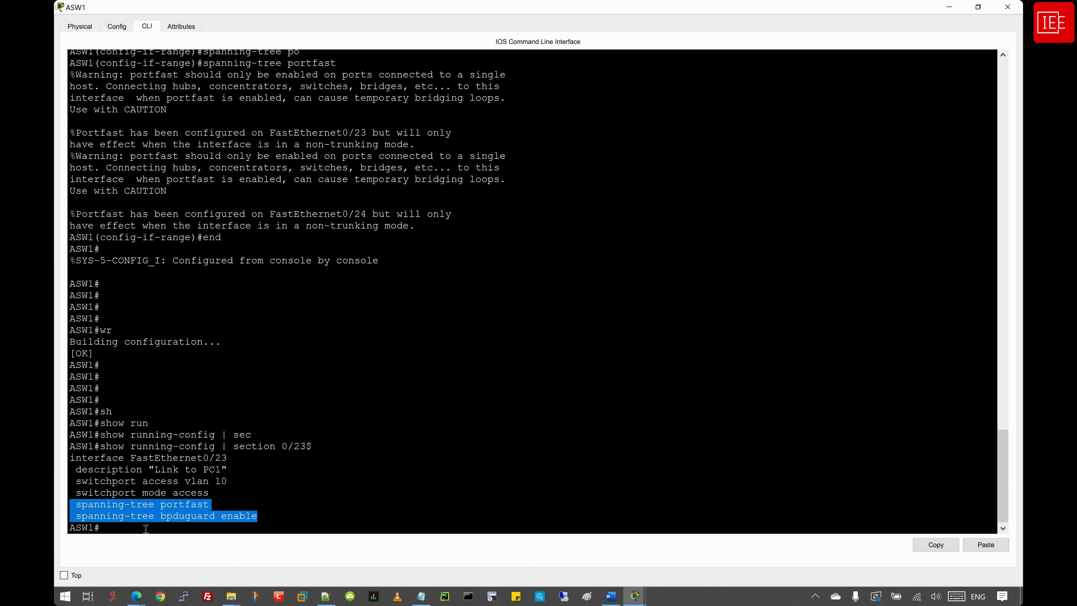
click(133, 529)
key(Return)
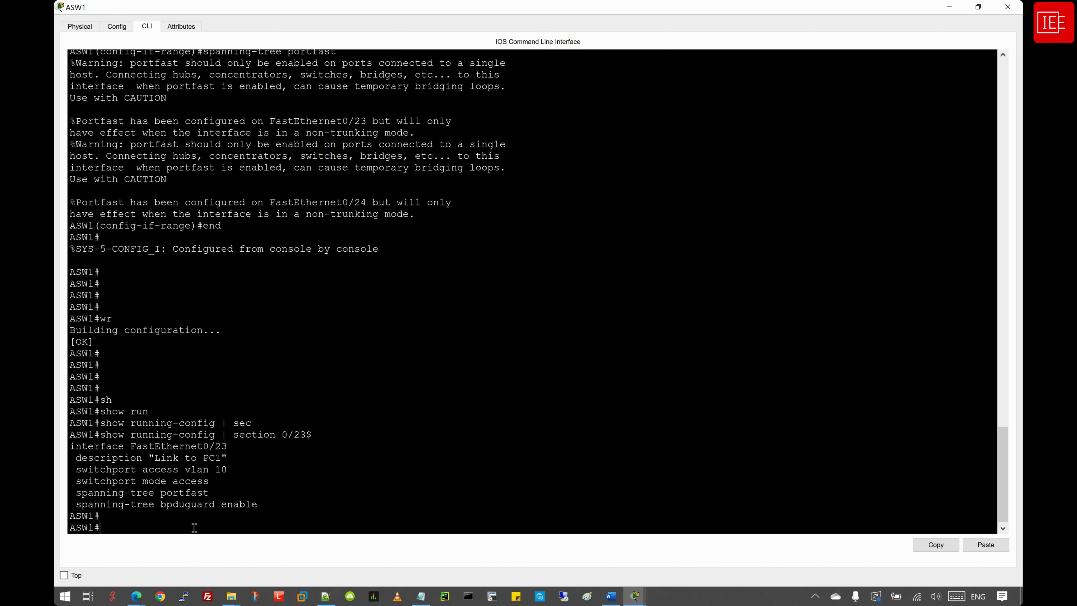
Step: Enter global configuration mode on ASW1 with "configure terminal"
text(confi)
key(Tab)
text(ter)
key(Tab)
key(Return)
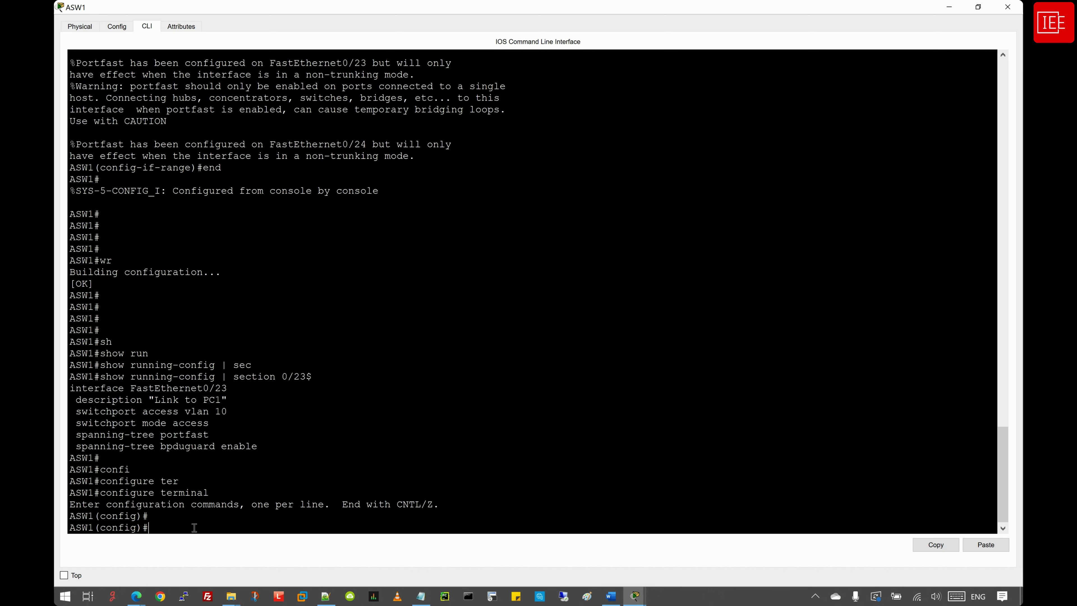
Step: Enter configuration mode for ASW1's port to PC1 with "interface fastEthernet 0/23"
text(inter)
key(Tab)
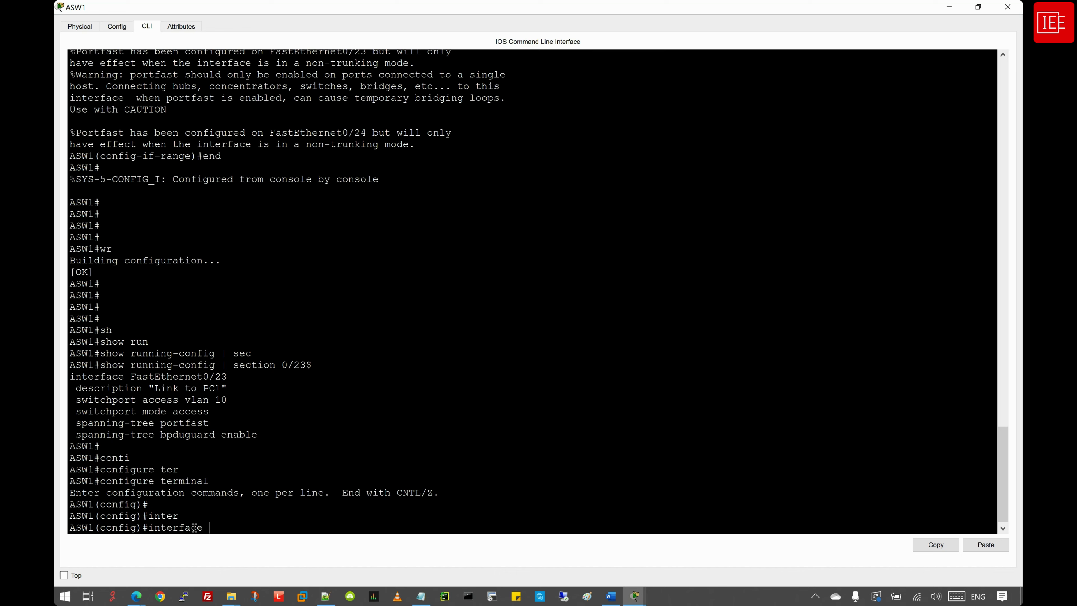
text(fa)
key(Tab)
text(0/2)
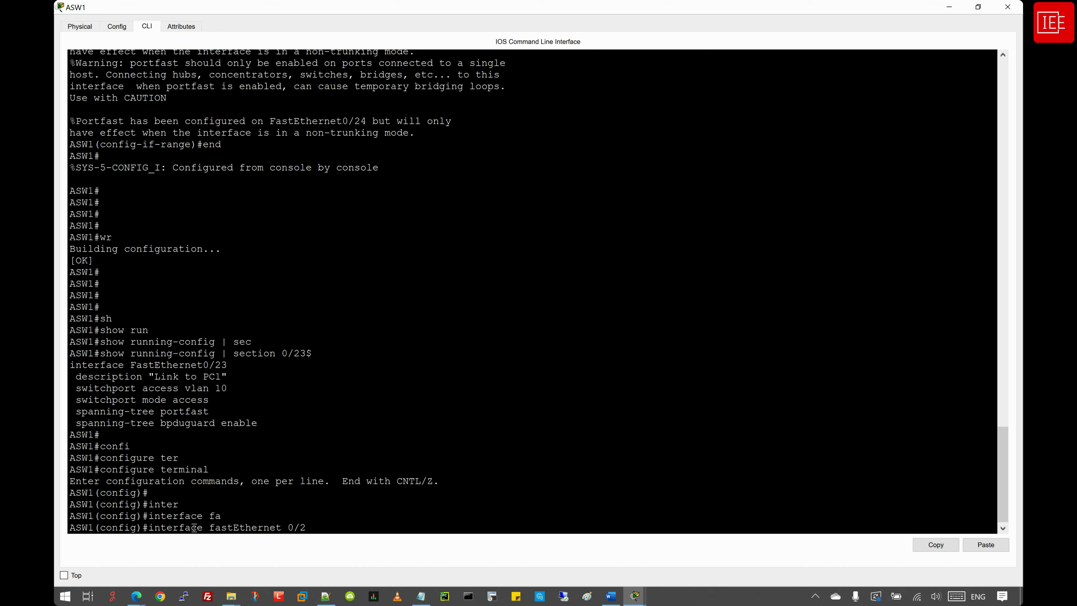
text(3)
key(Return)
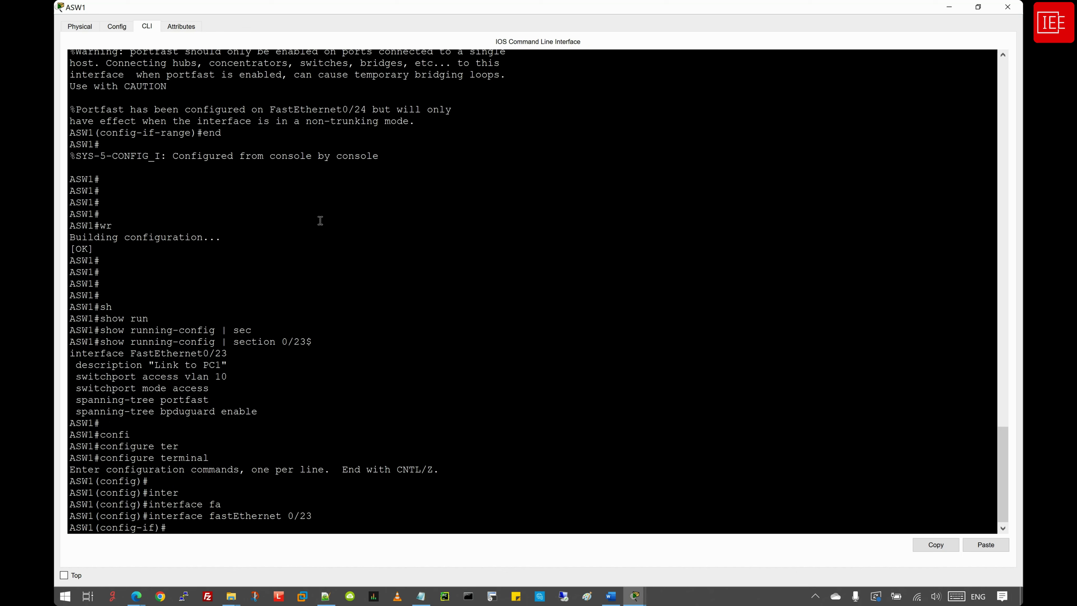
Step: Place the ASW1 and PC1 windows side by side and rerun "ping -n 1000 192.168.10.201" from PC1's command prompt
drag(496, 7, 751, 72)
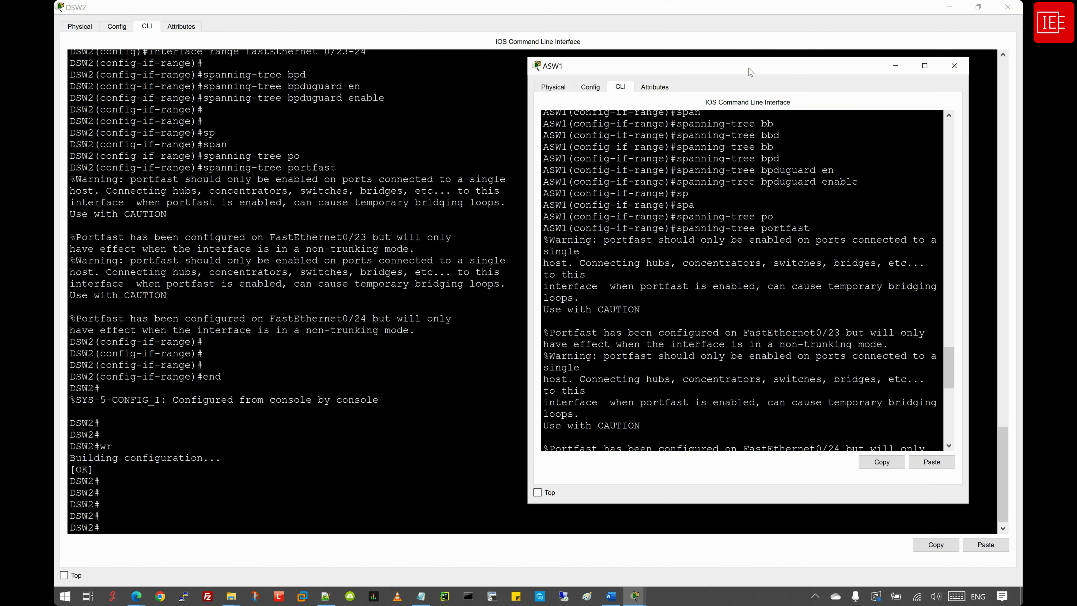
click(641, 603)
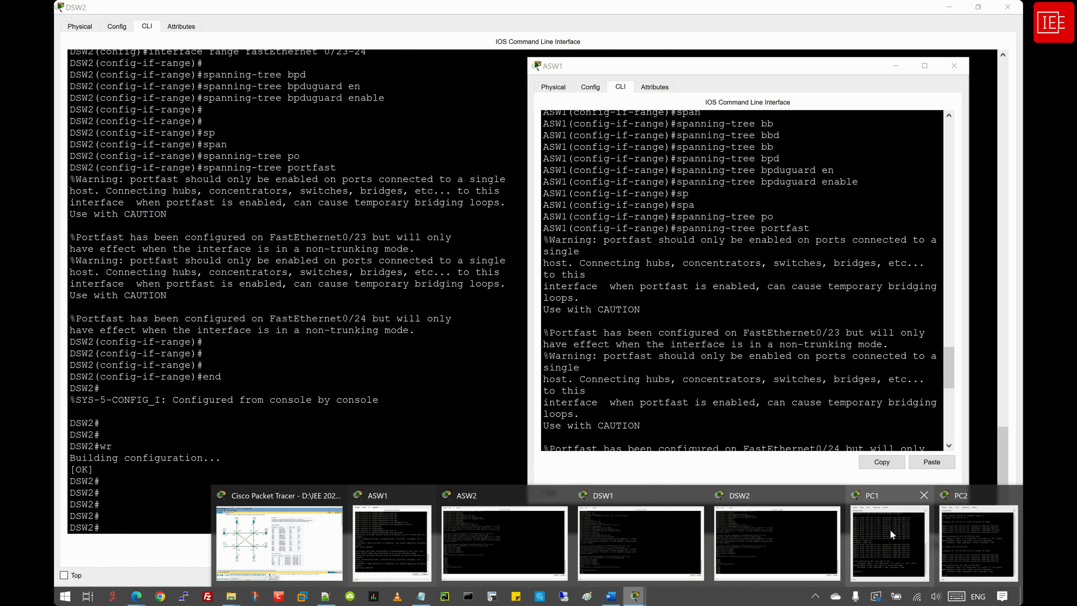
click(869, 536)
drag(326, 94, 331, 65)
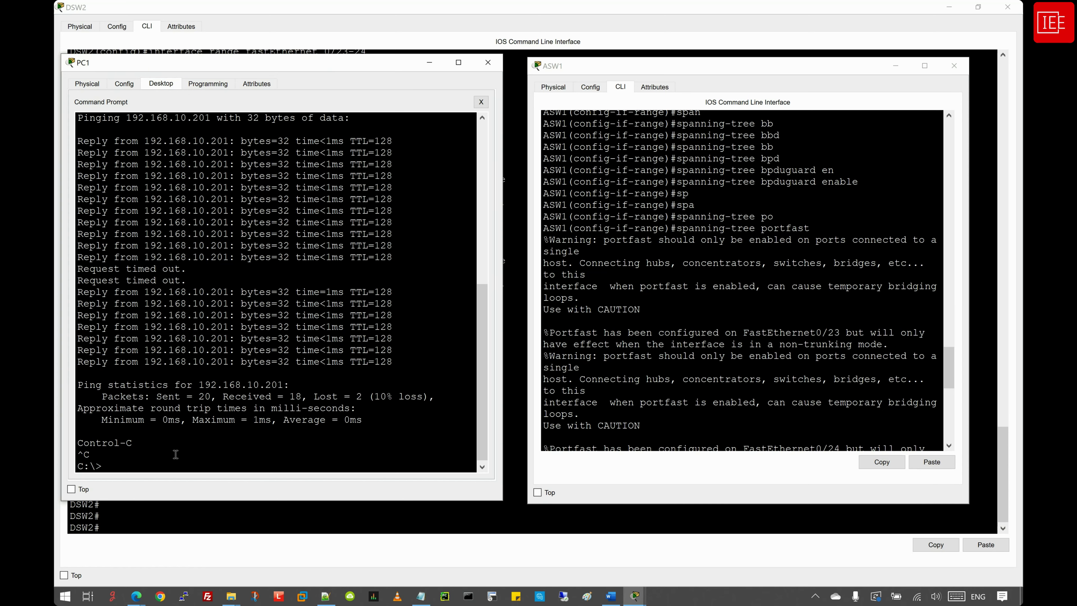
key(Return)
key(Return)
key(Return)
key(Up)
key(Return)
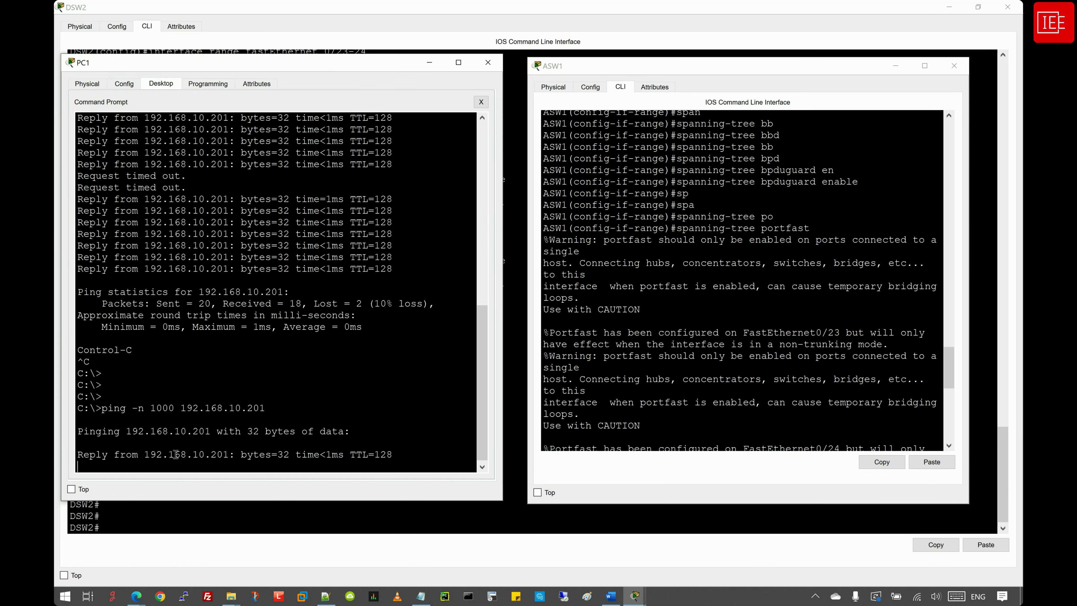
Step: Bounce ASW1's FastEthernet 0/23 by entering "shu" followed by "no sh" while PC1 keeps pinging
click(579, 414)
scroll(675, 418, down, 8)
scroll(675, 418, down, 5)
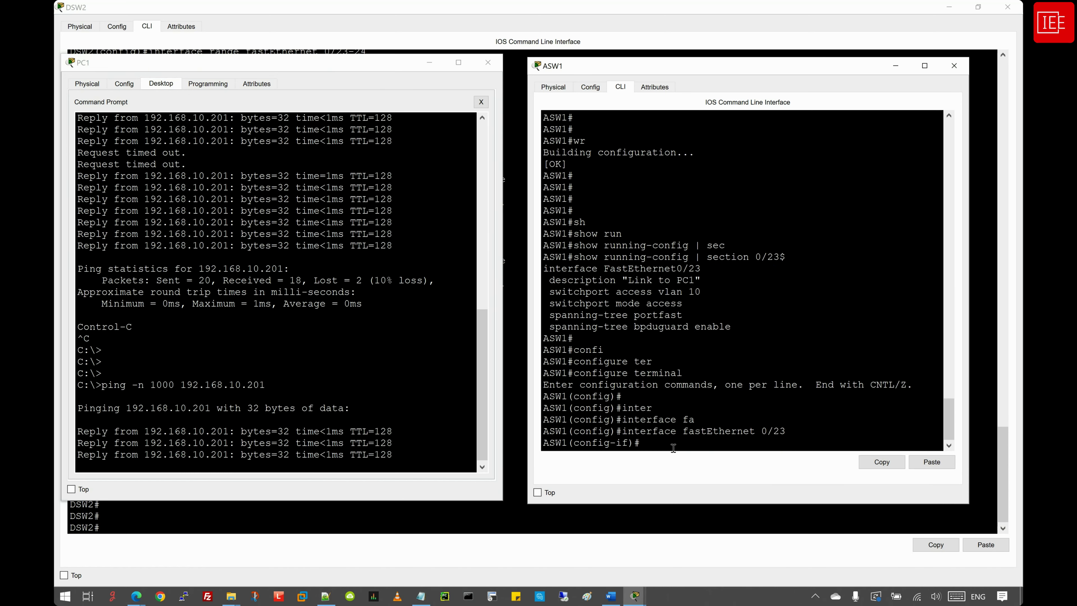
key(Return)
text(shu)
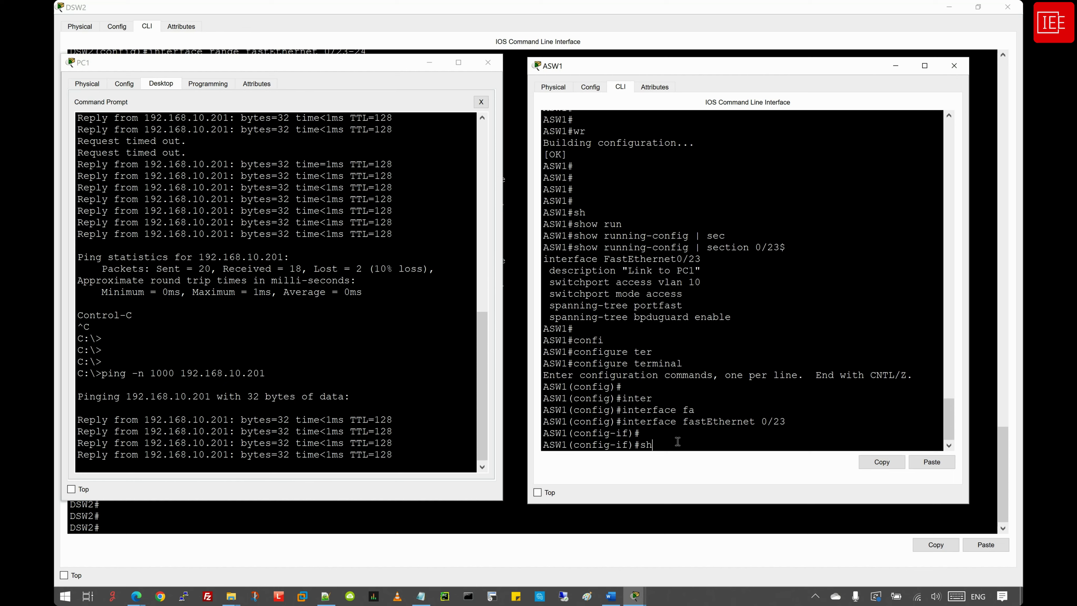
key(Return)
text(no sh)
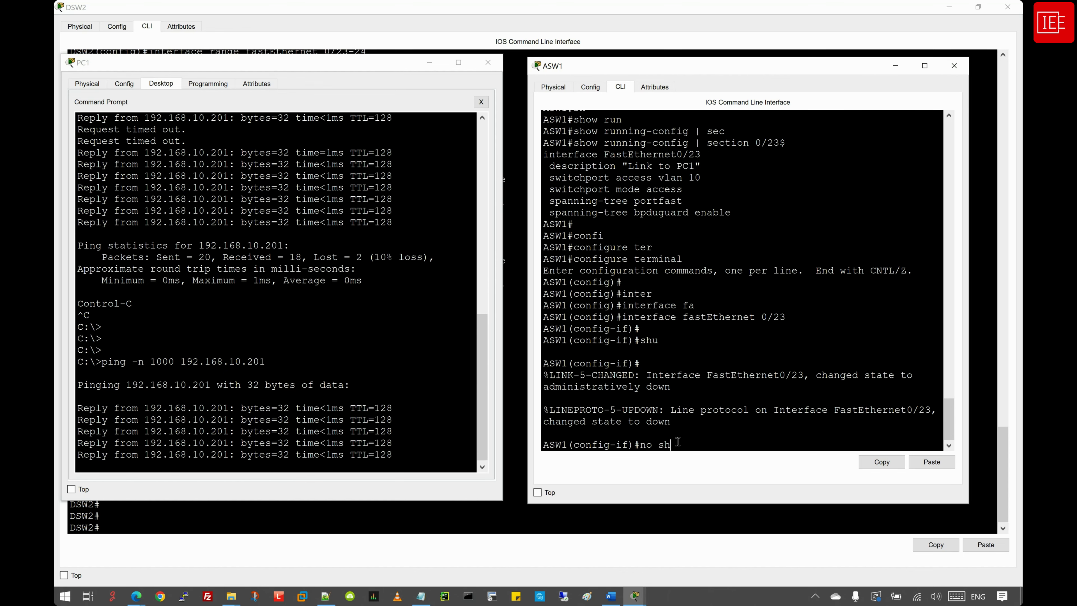
key(Return)
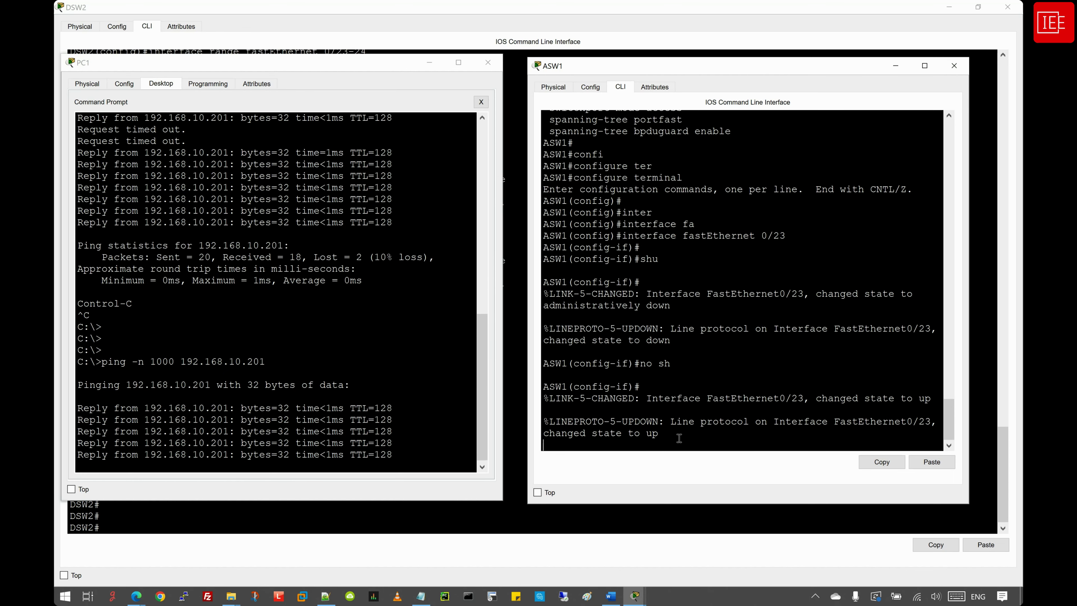
key(Return)
key(Return)
key(Return)
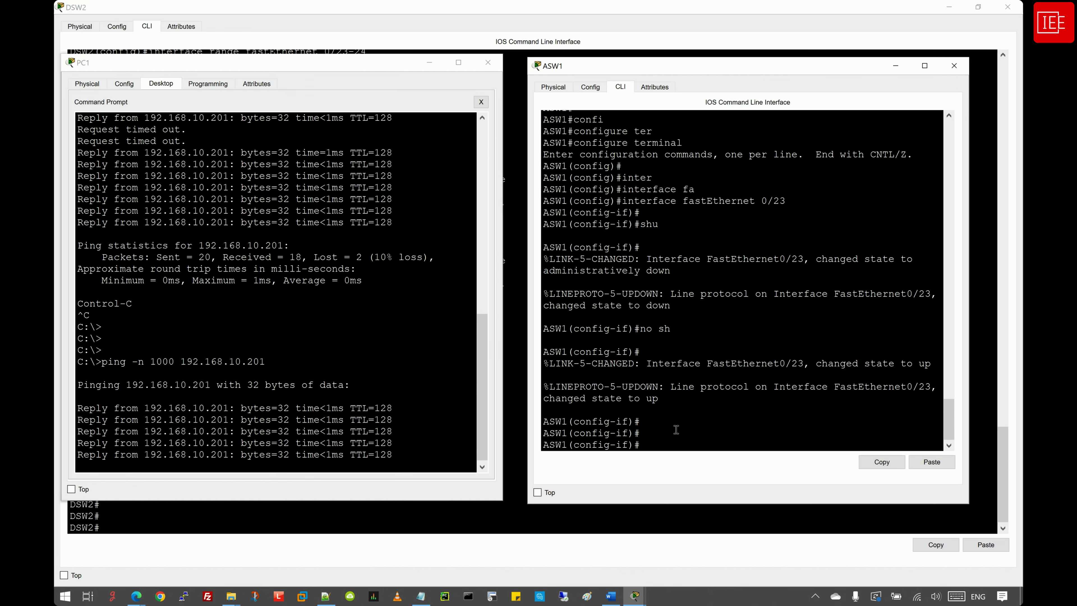
Step: Examine PC1's ping replies around the port restart and stop the continuous ping
click(356, 455)
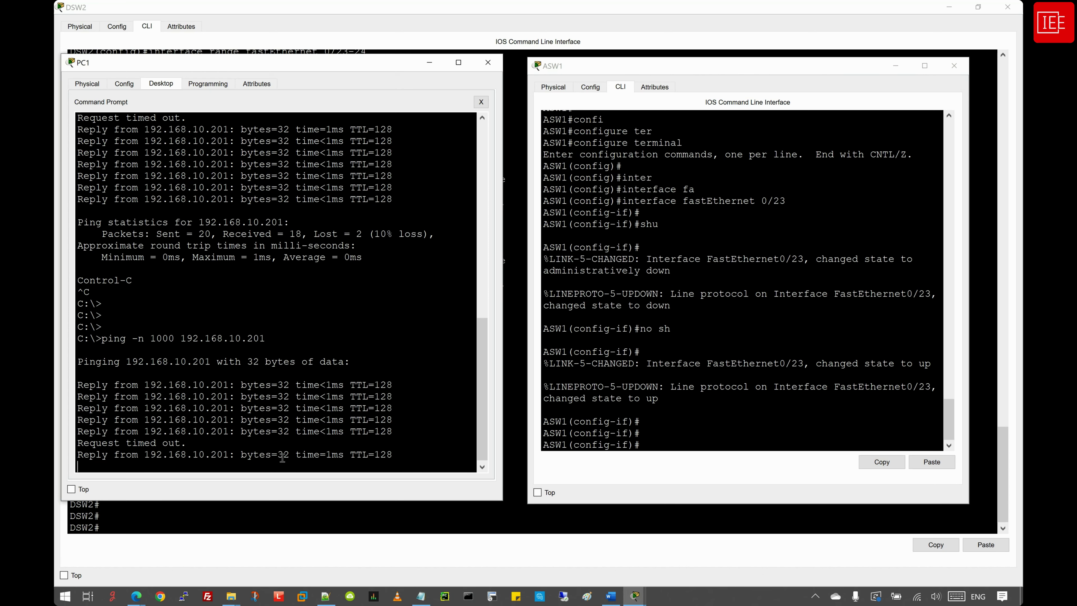
drag(78, 467, 79, 432)
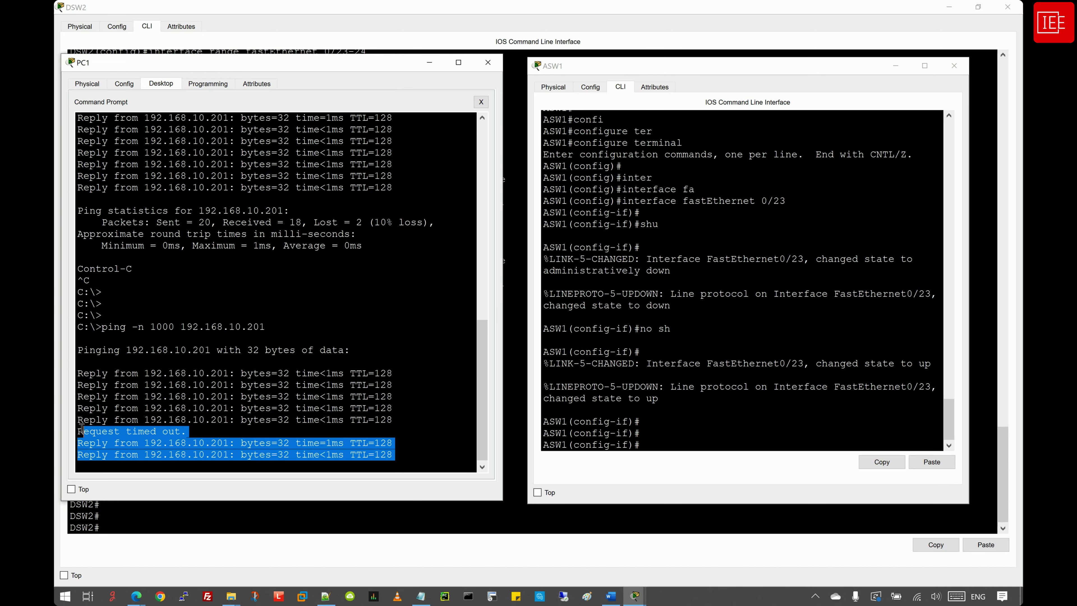
mouse_move(187, 420)
mouse_down()
mouse_move(111, 417)
mouse_move(186, 459)
mouse_move(189, 399)
mouse_up()
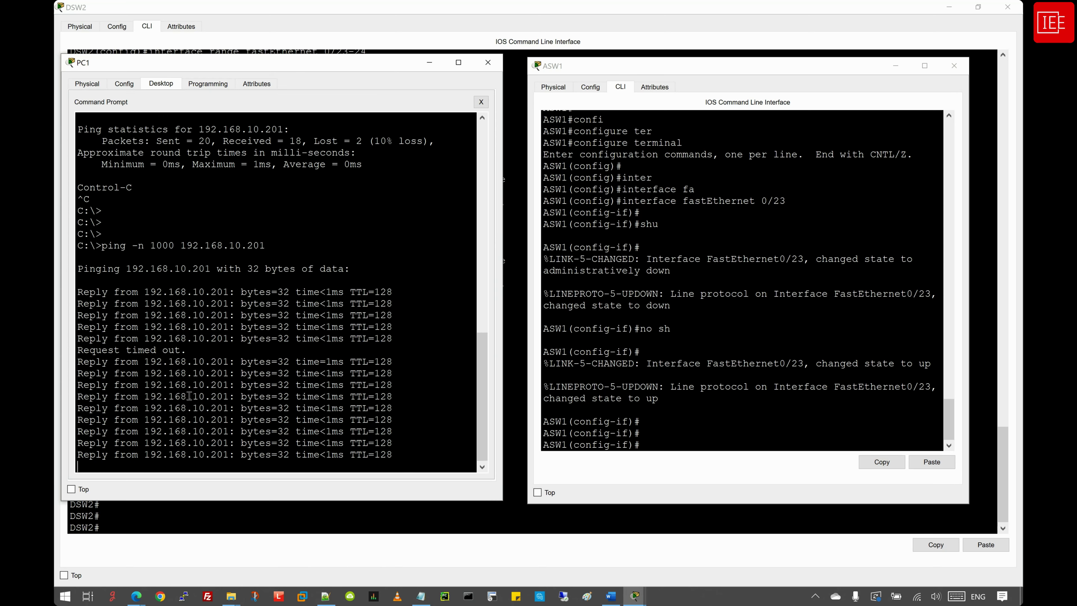
key(ctrl+c)
Step: Leave interface configuration mode on ASW1 with "exit"
click(677, 397)
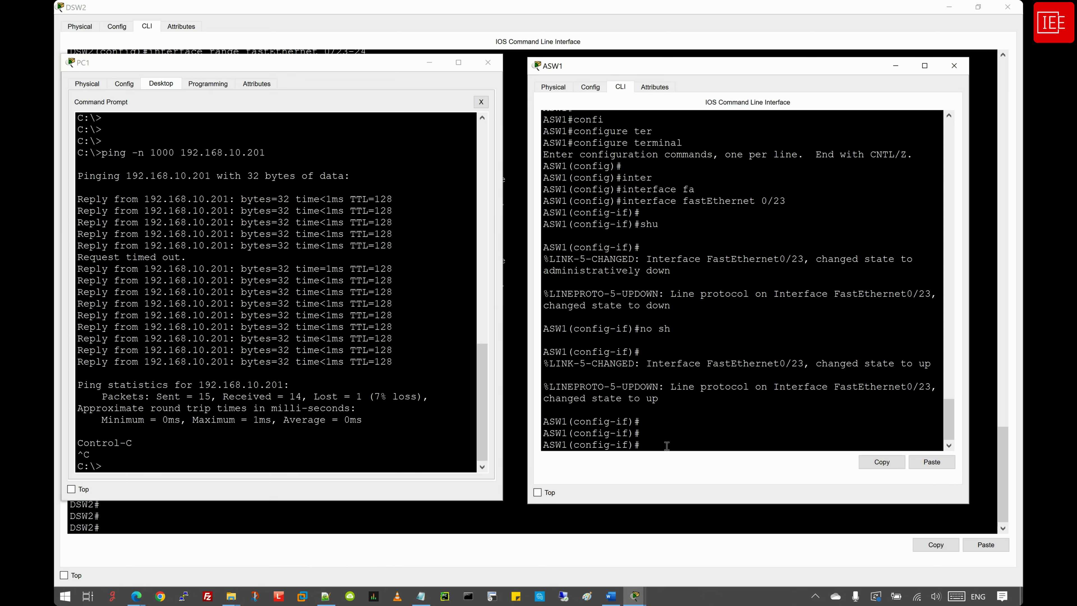
key(Return)
key(Return)
text(exit)
key(Return)
key(Return)
key(Return)
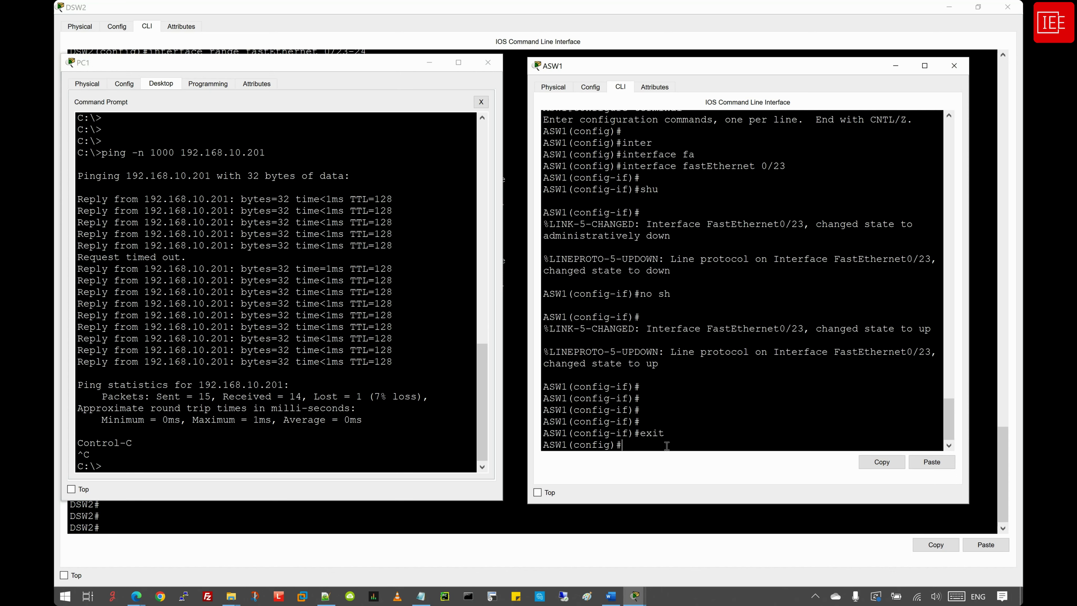
Step: Maximize the ASW1 console window and return to privileged EXEC mode with "end"
click(925, 66)
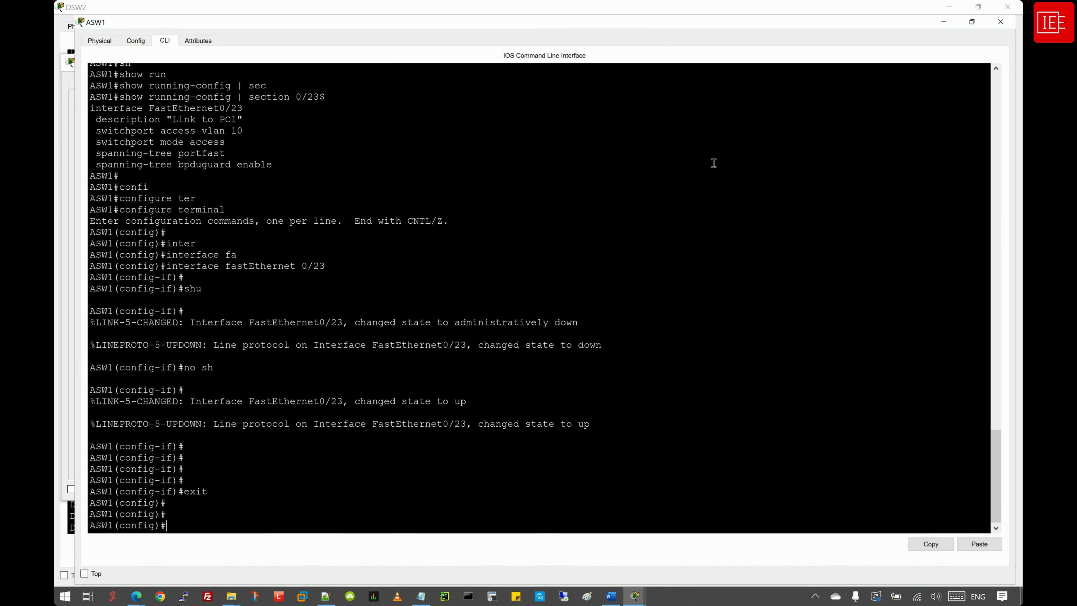
click(205, 523)
text(end)
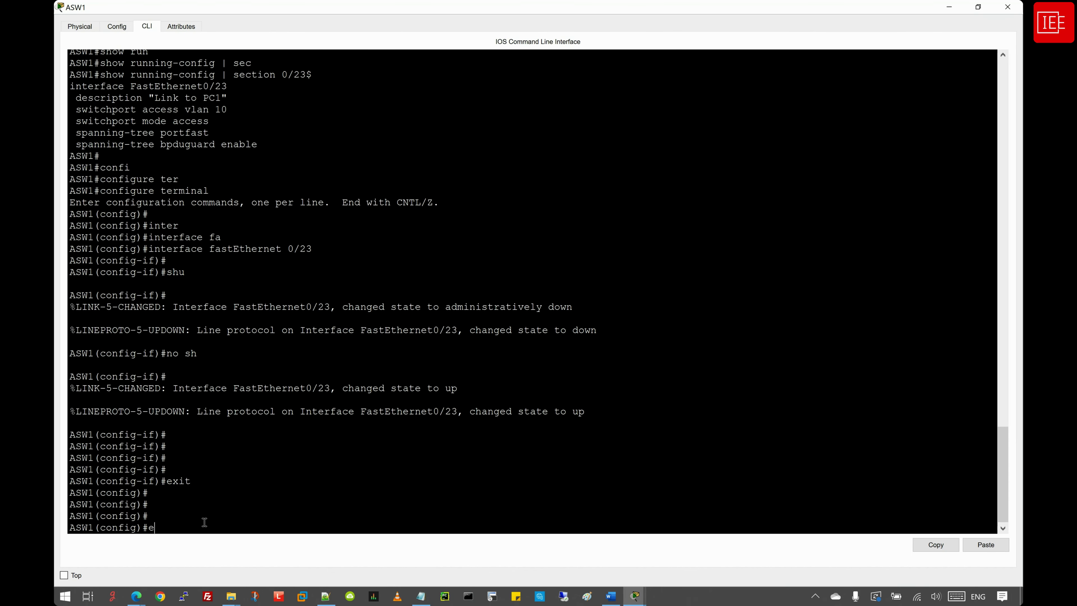
key(Return)
key(Return)
key(Return)
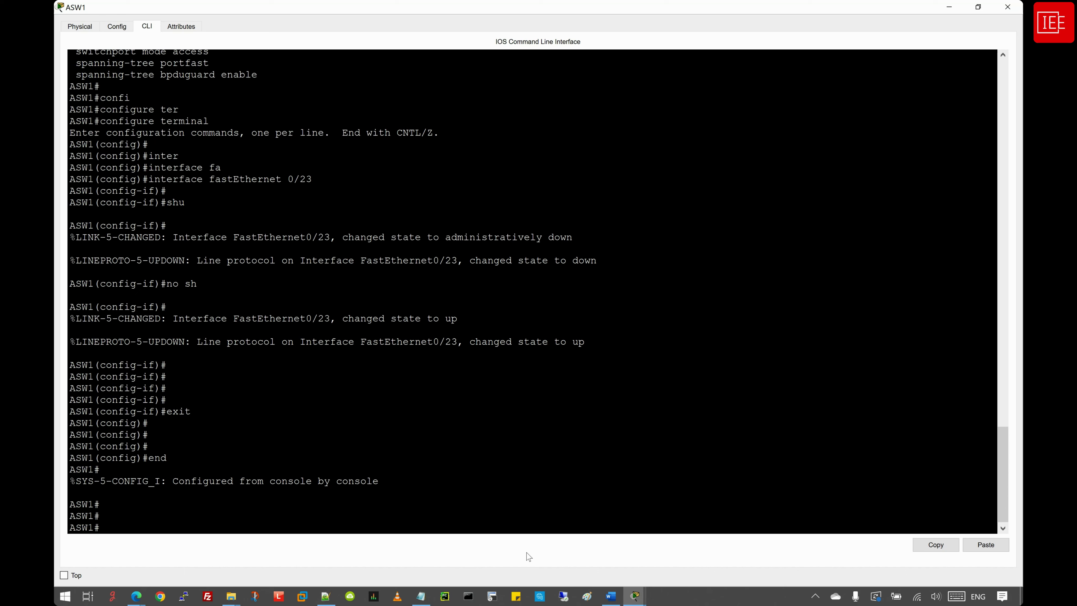
Step: Switch to the main Packet Tracer window and review the topology's links between the ASW and DSW switches
click(635, 596)
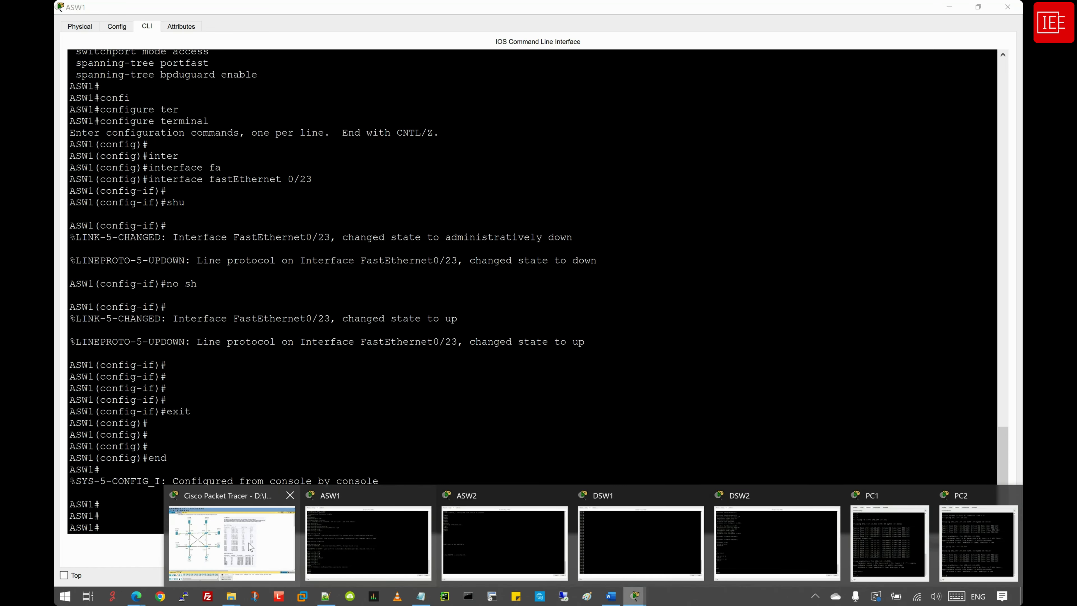
click(231, 541)
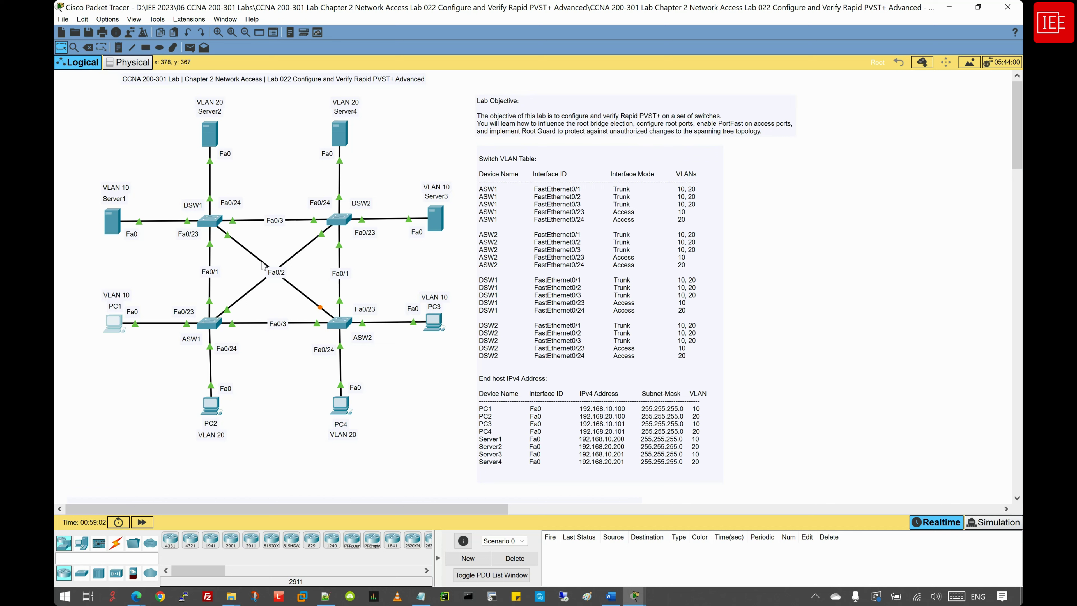
mouse_move(631, 599)
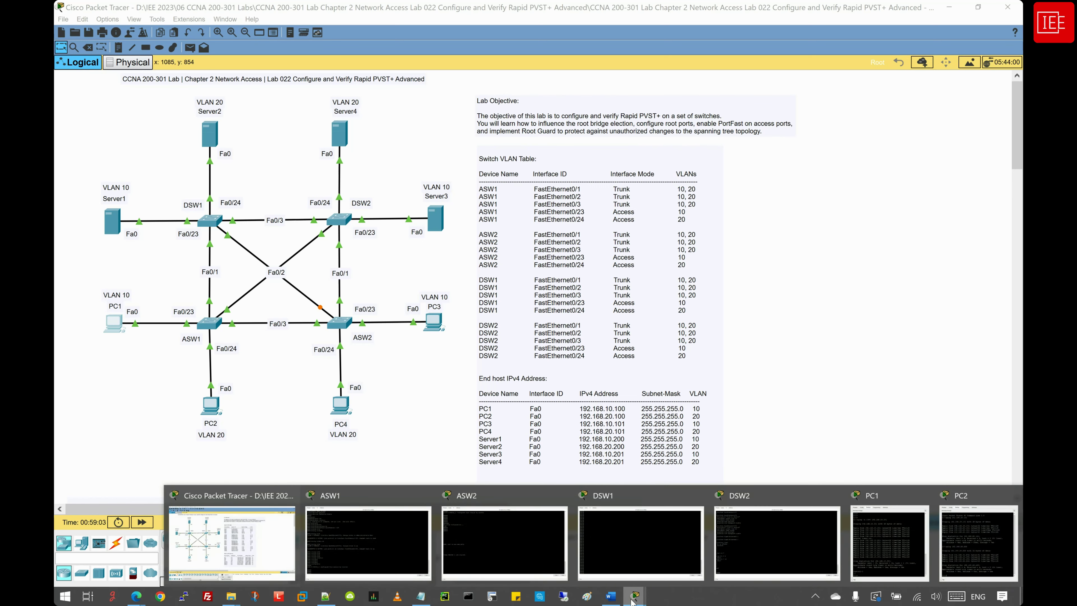
Step: Switch to the DSW1 console and enter global configuration mode with "configure terminal"
click(636, 560)
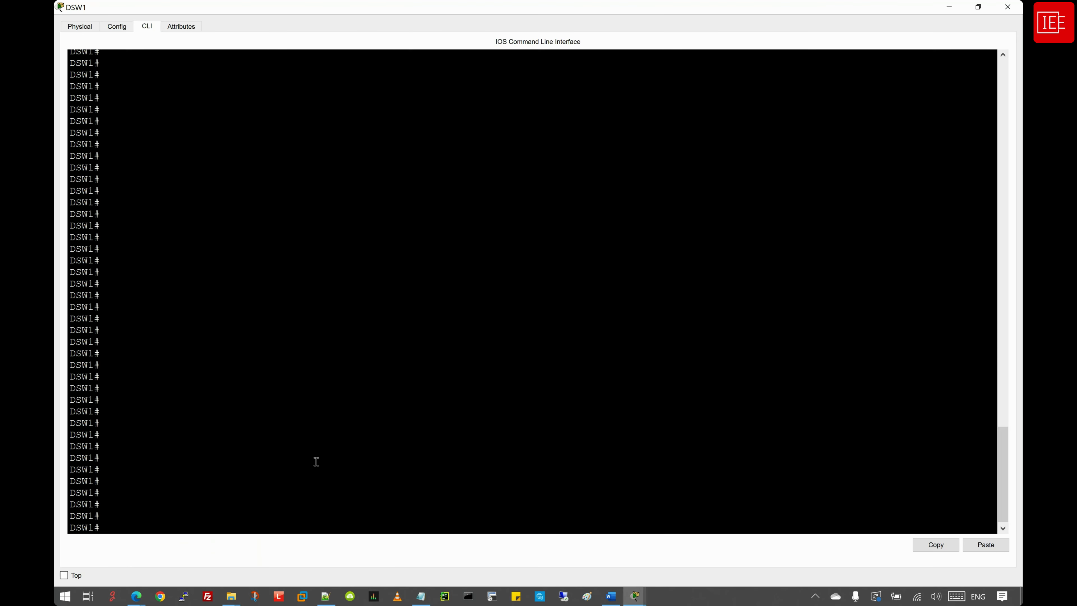
text(confi)
key(Tab)
text(ter)
key(Tab)
key(Return)
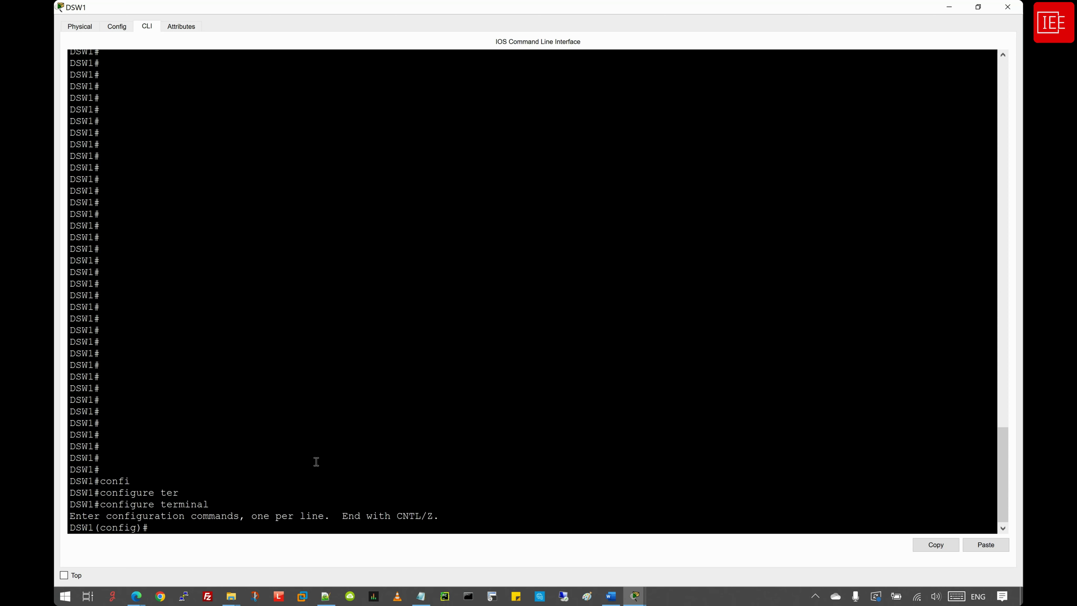
Step: Enter interface range configuration for FastEthernet 0/1-2 on DSW1
text(inter)
key(Tab)
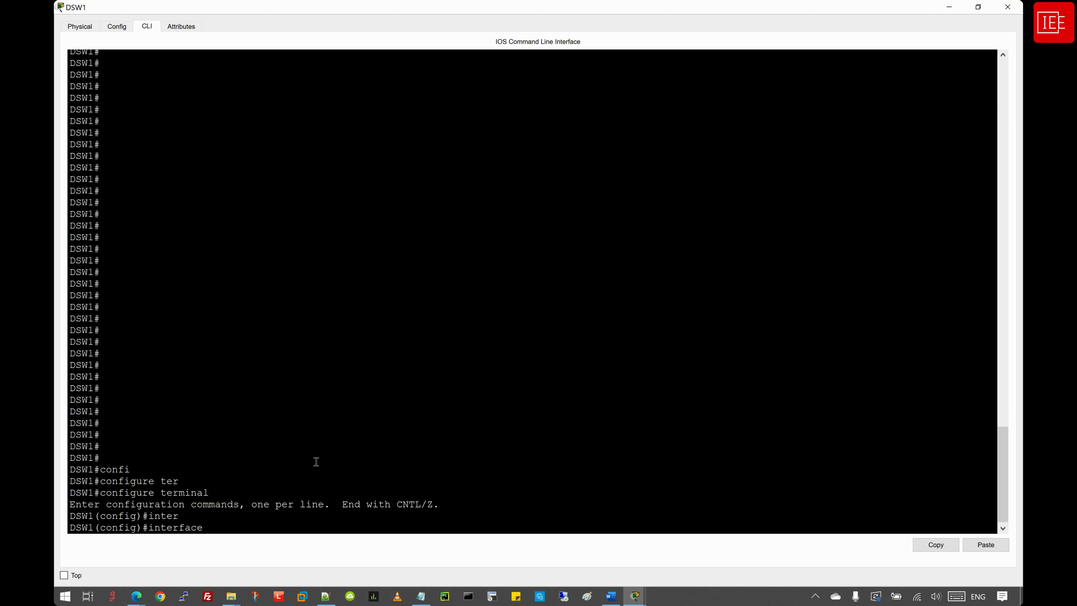
text(ran)
key(Tab)
text(fa)
key(Tab)
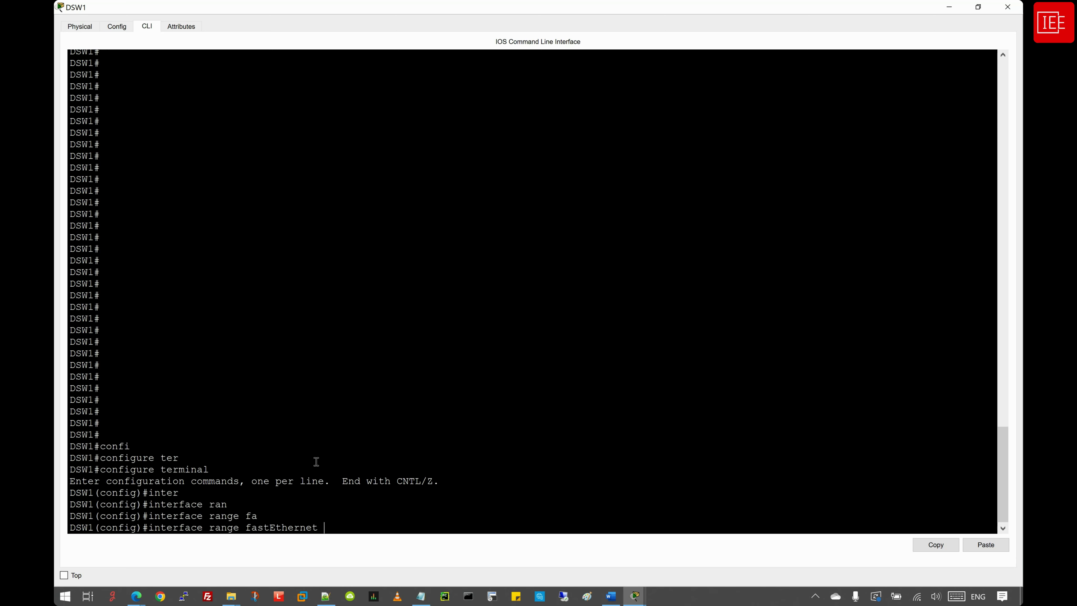
text(0/1-2)
key(Return)
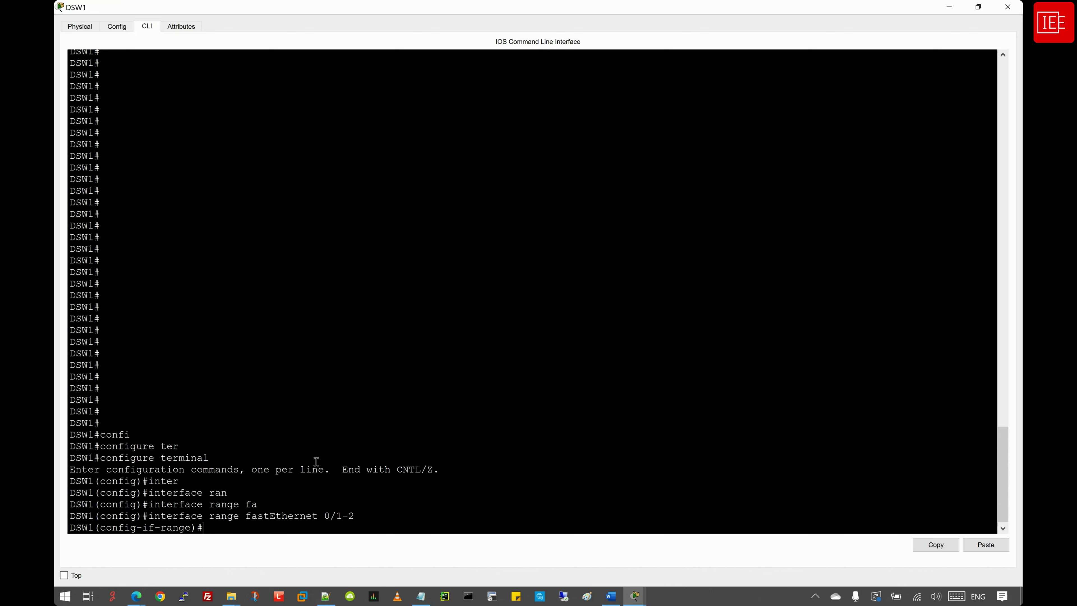
Step: Run "do sh spann vlan 10" on DSW1 and examine the port roles of Fa0/1 and Fa0/2
text(do sh spann vlan 10)
key(Return)
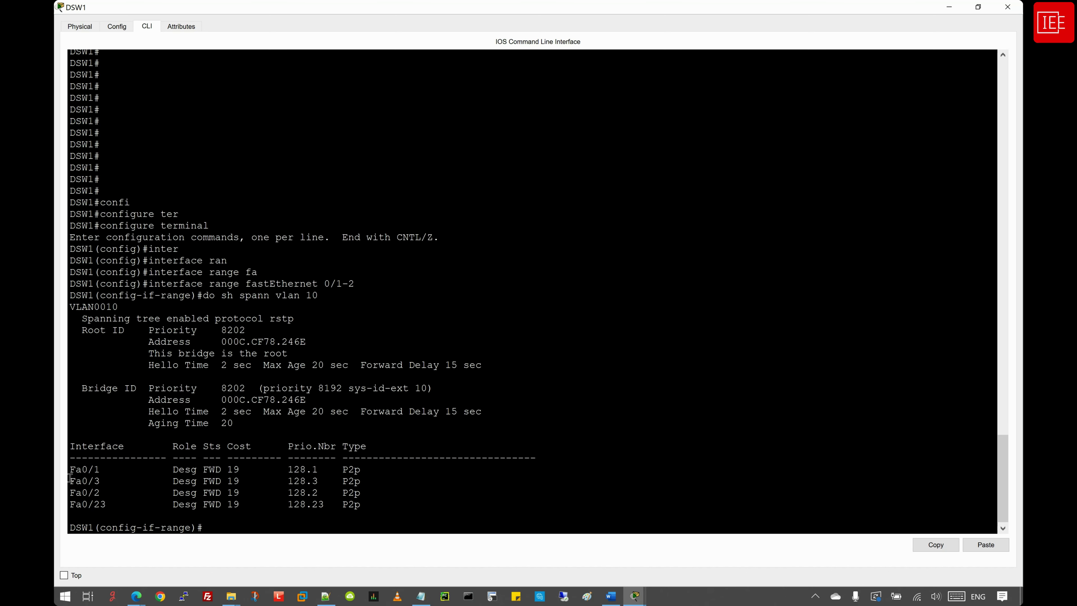
drag(71, 470, 376, 473)
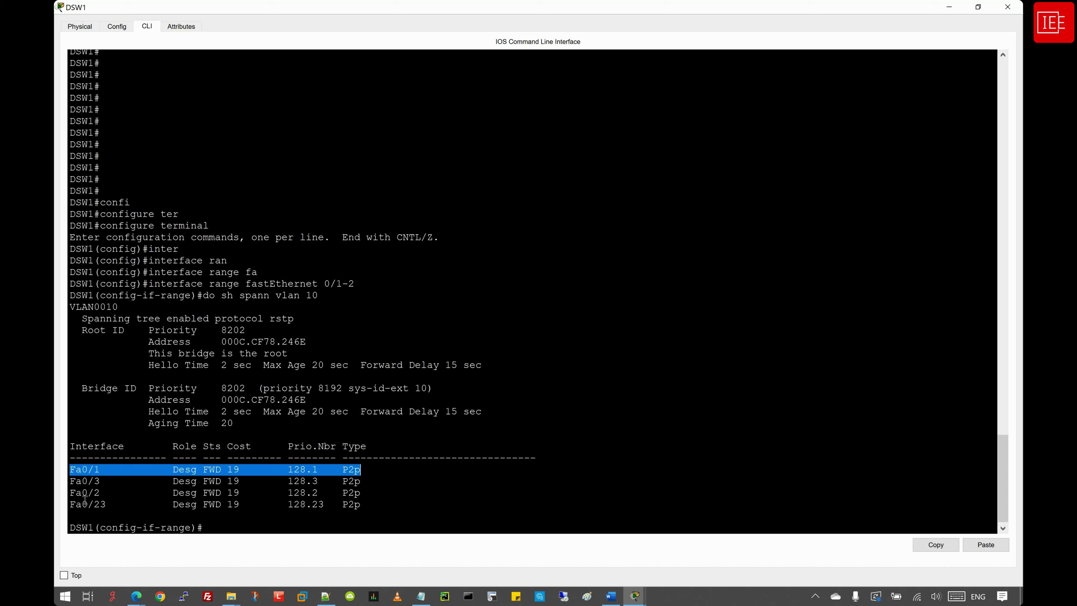
drag(73, 493, 157, 495)
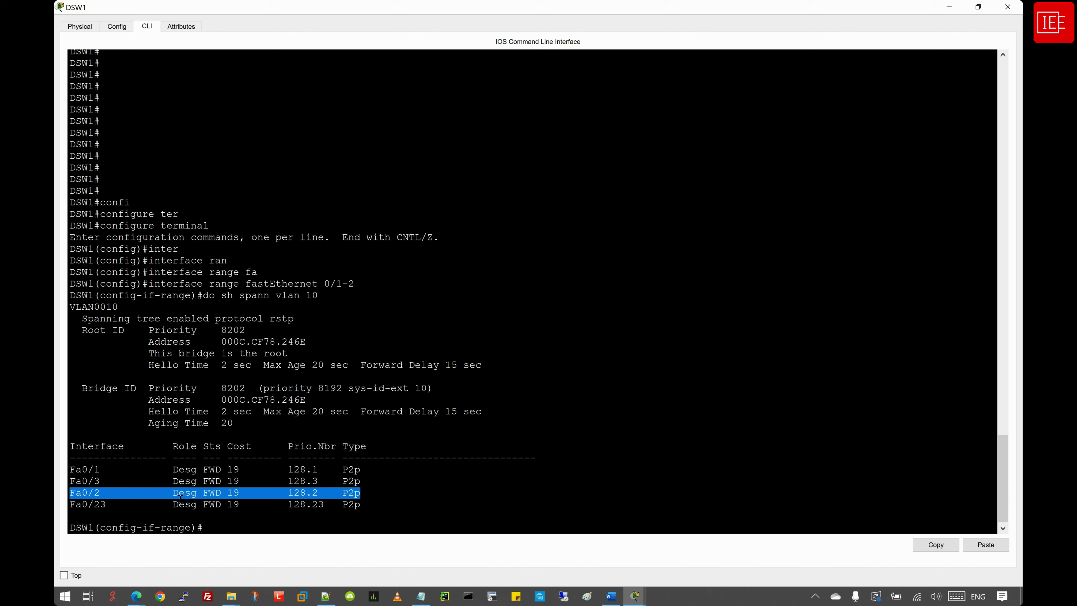
click(231, 530)
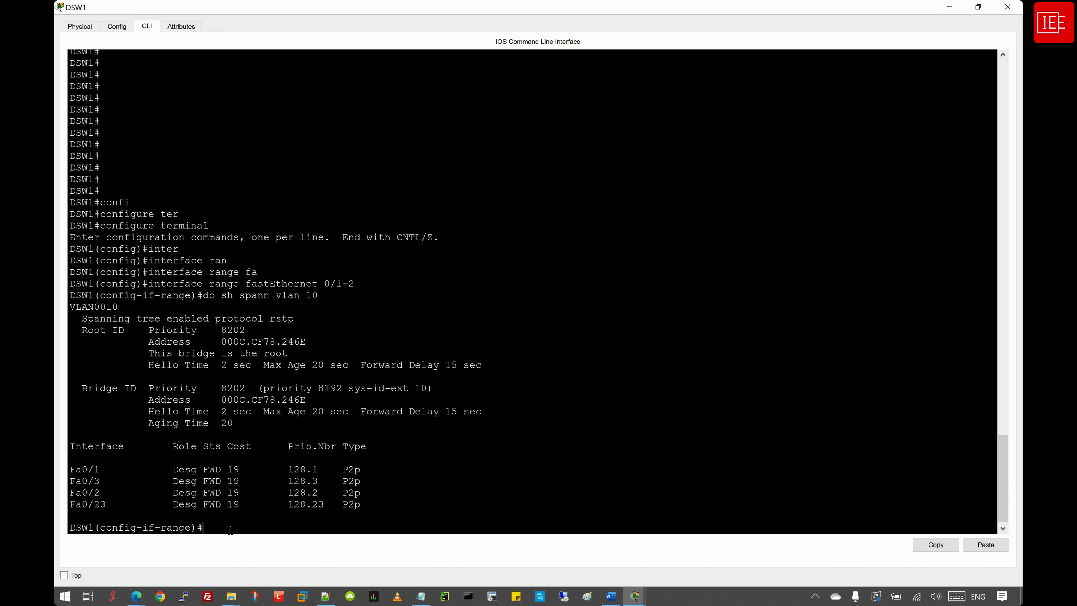
Step: Enable Root Guard on DSW1's selected interface range with "spanning-tree guard root"
text(spann)
key(Tab)
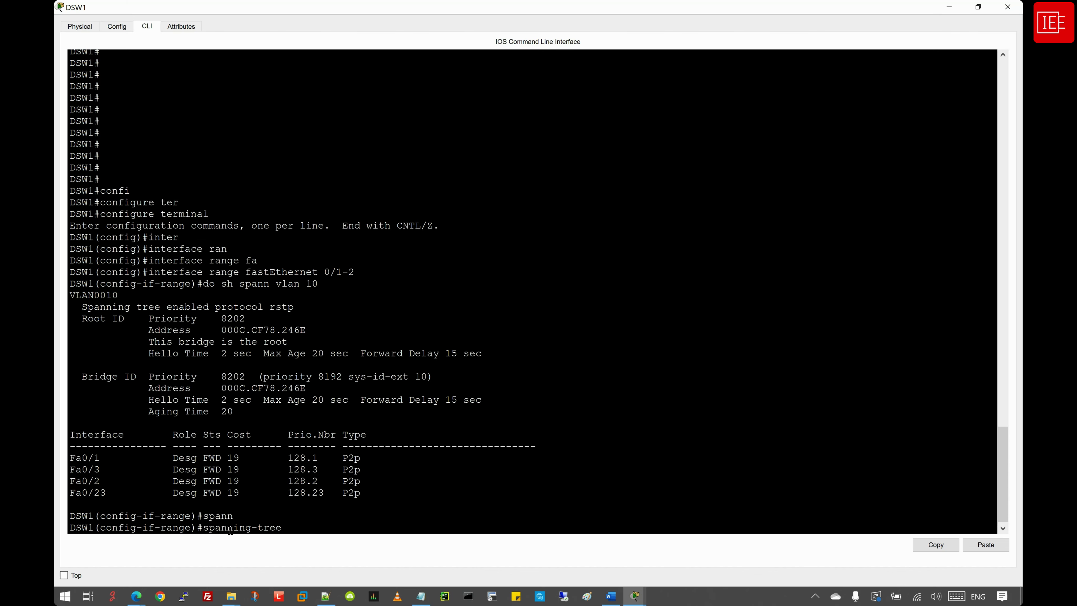
text(gua)
key(Tab)
text(roo)
key(Tab)
key(Return)
key(Return)
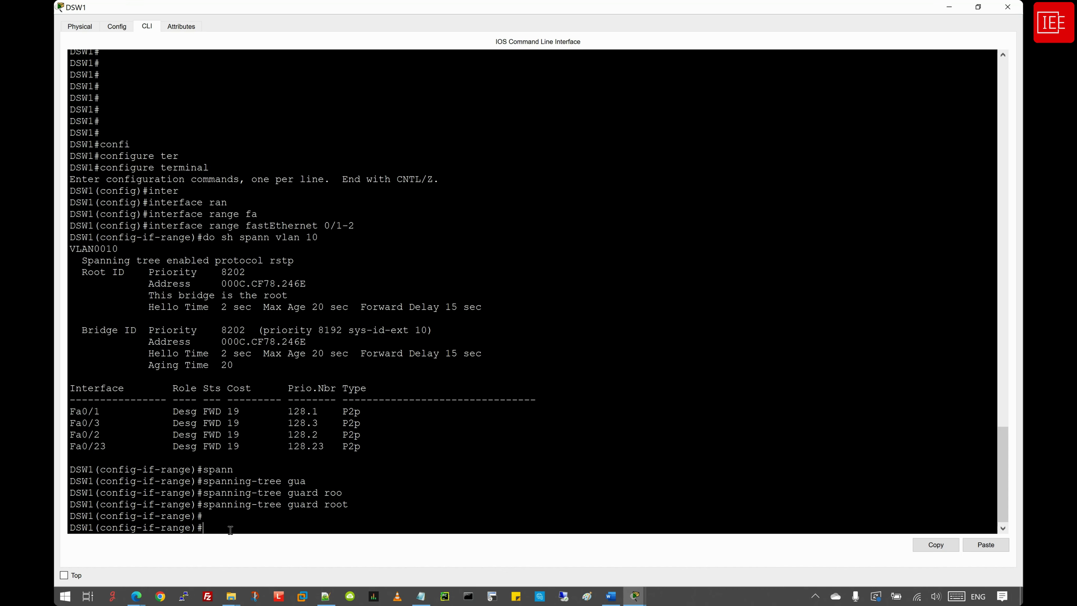
key(Return)
key(Return)
Step: Return DSW1 to privileged EXEC mode with "end"
text(end)
key(Return)
key(Return)
key(Return)
key(Return)
key(Return)
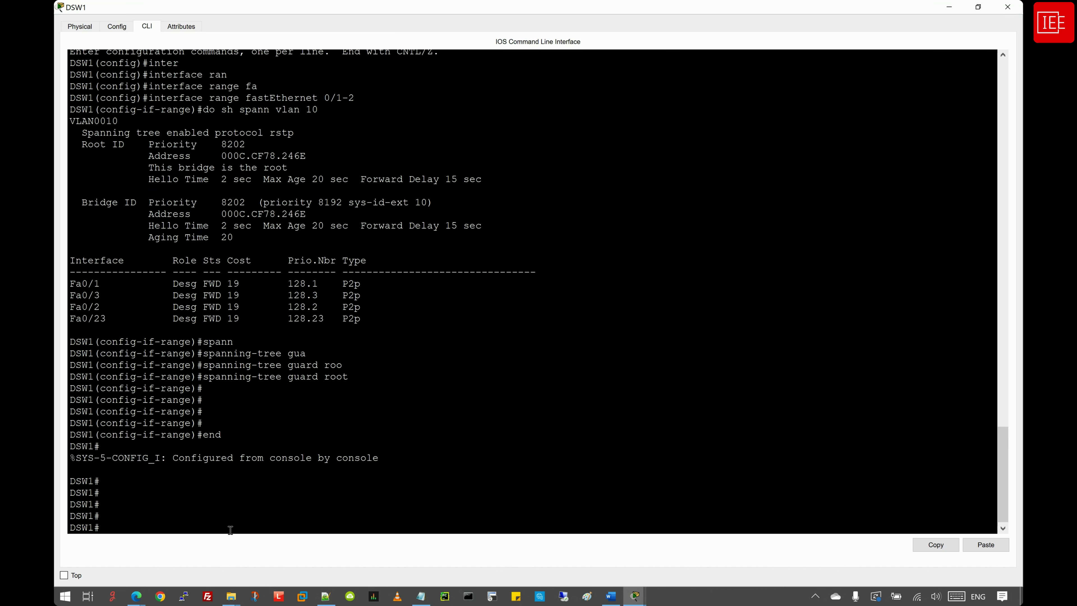
Step: Run "show running-config | sec 0/1$" on DSW1 and check FastEthernet0/1 for the Root Guard line
text(sh)
key(Tab)
text(run)
key(Tab)
text(|)
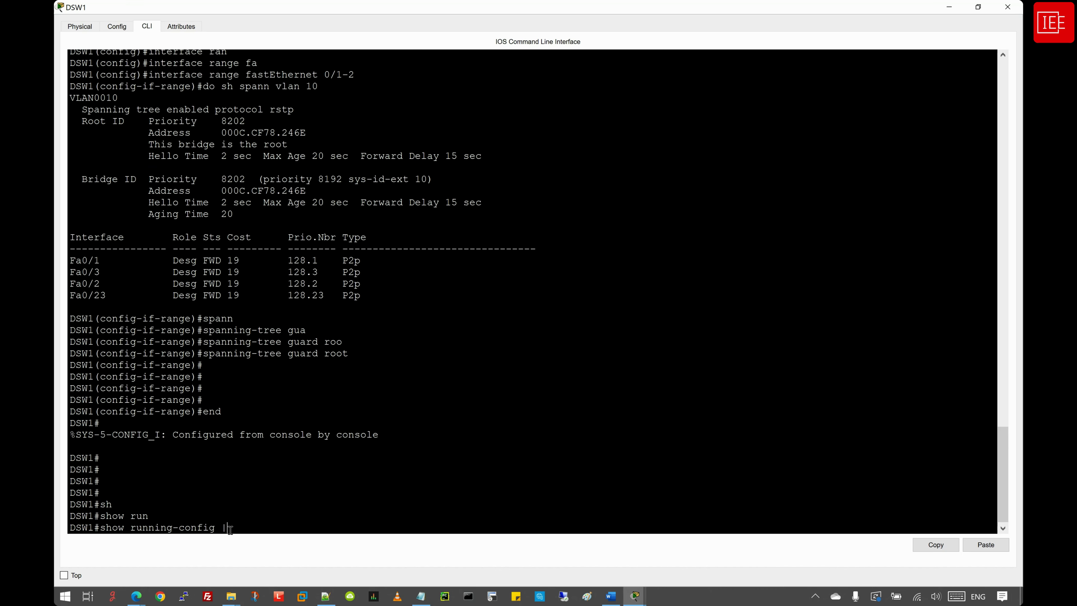
text( sec 0/1$)
key(Return)
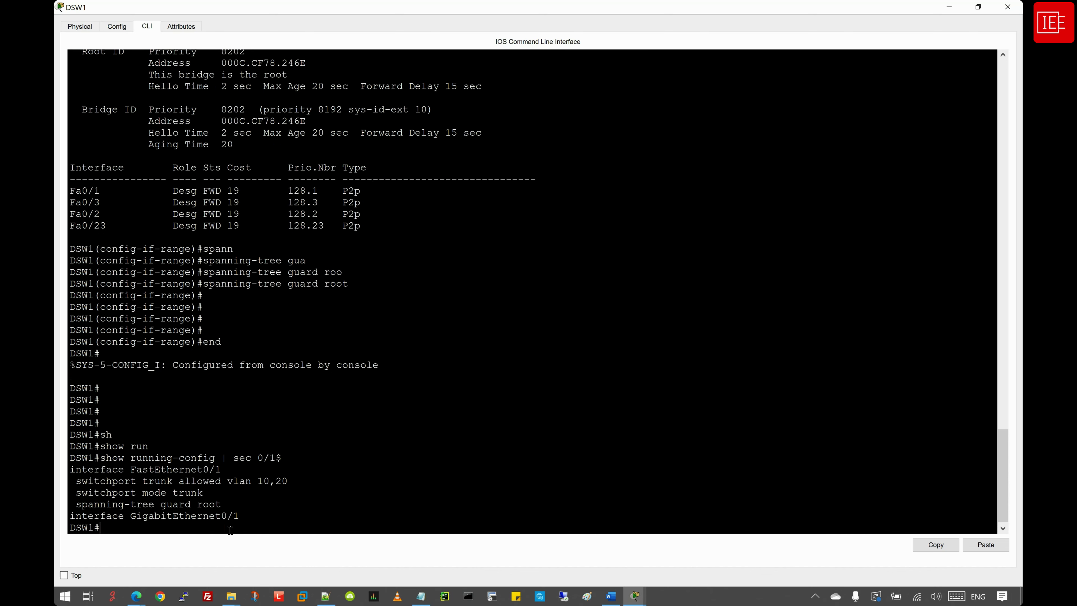
drag(231, 505, 78, 506)
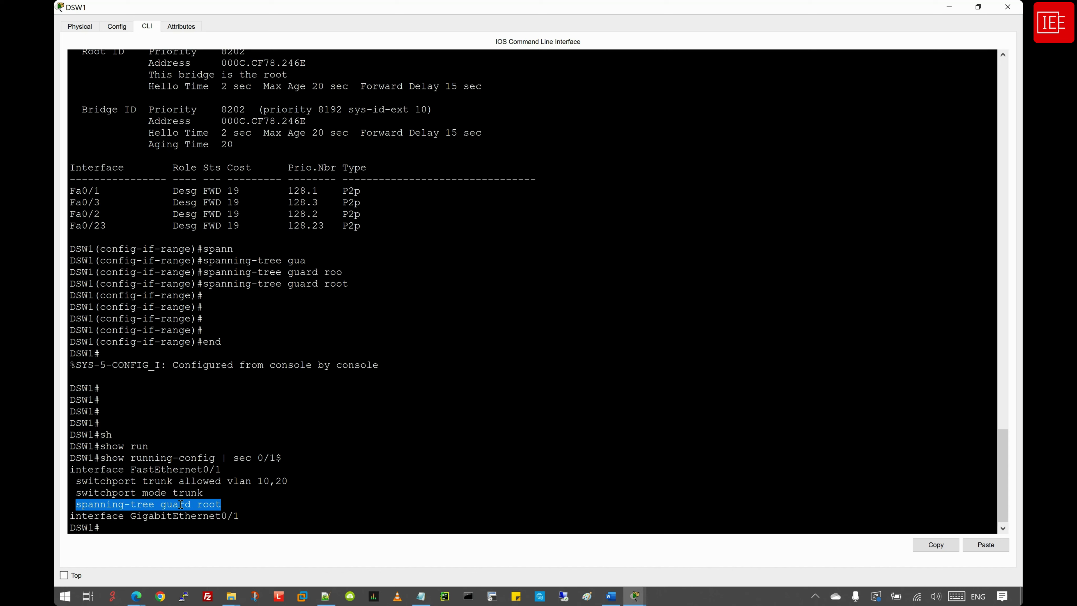
click(289, 517)
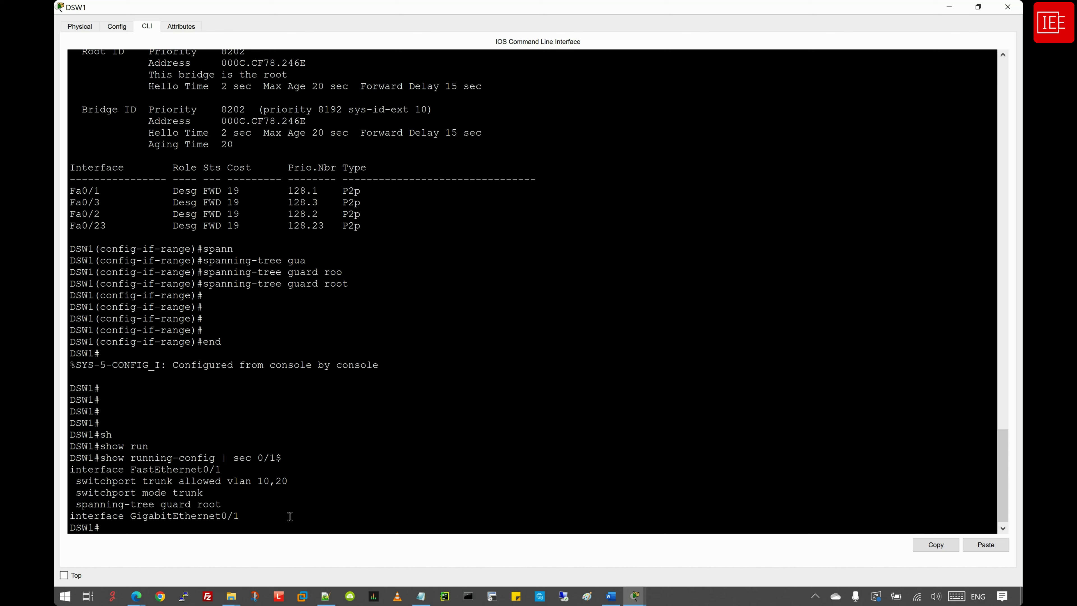
Step: Run "show running-config | sec 0/2$" on DSW1 and check FastEthernet0/2 for the Root Guard line
key(Up)
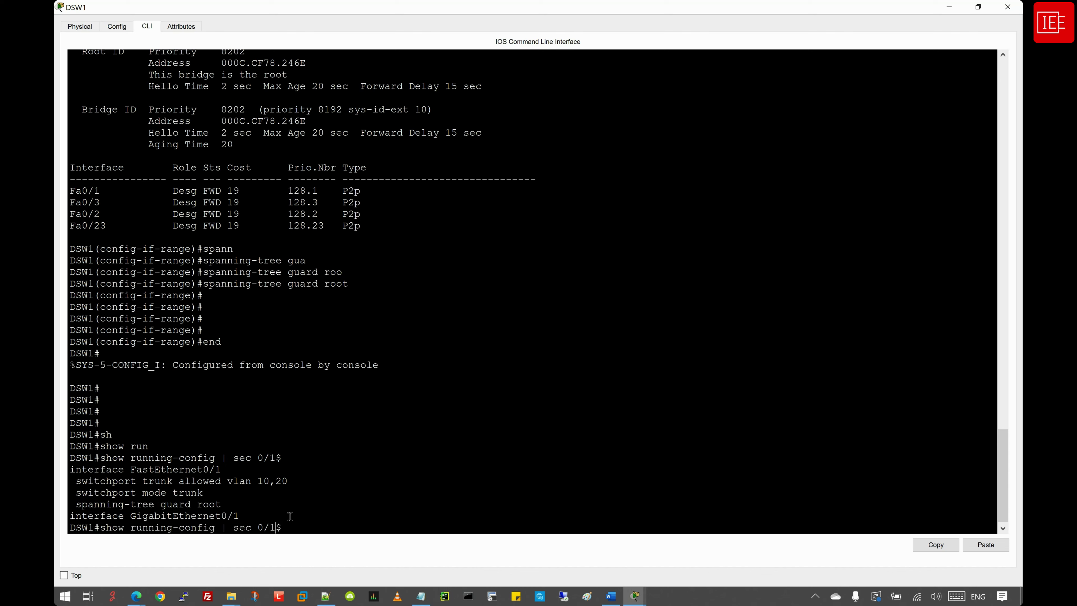
key(BackSpace)
text(2)
key(Return)
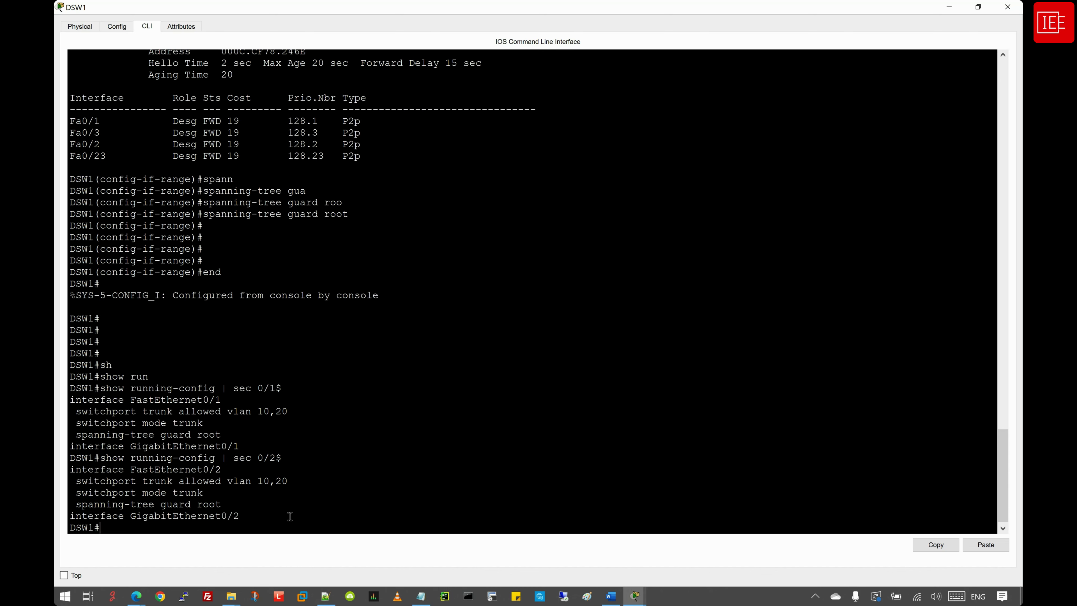
drag(223, 505, 75, 504)
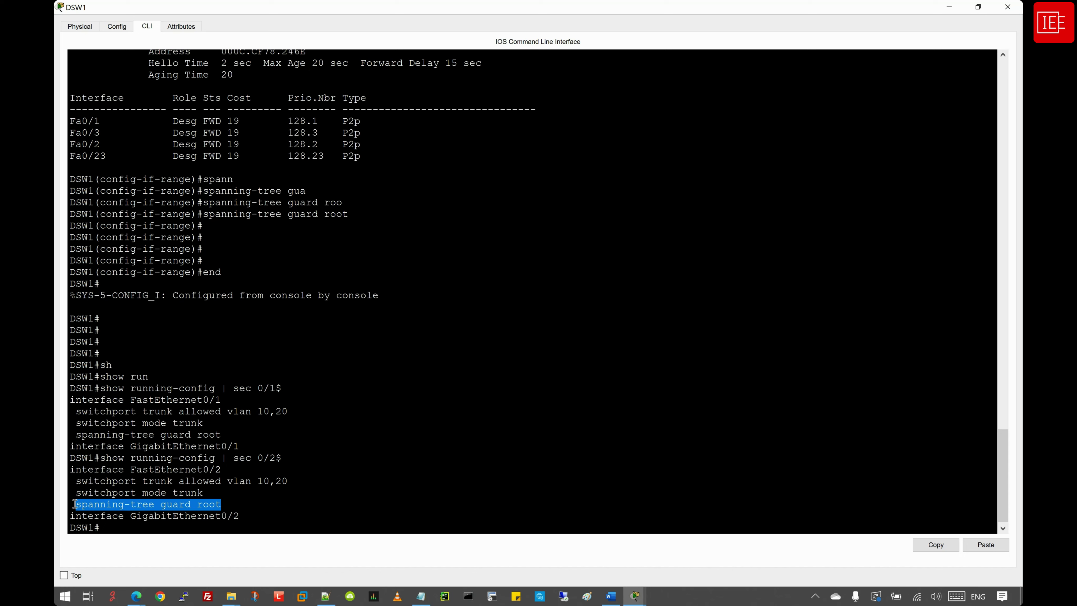
click(131, 527)
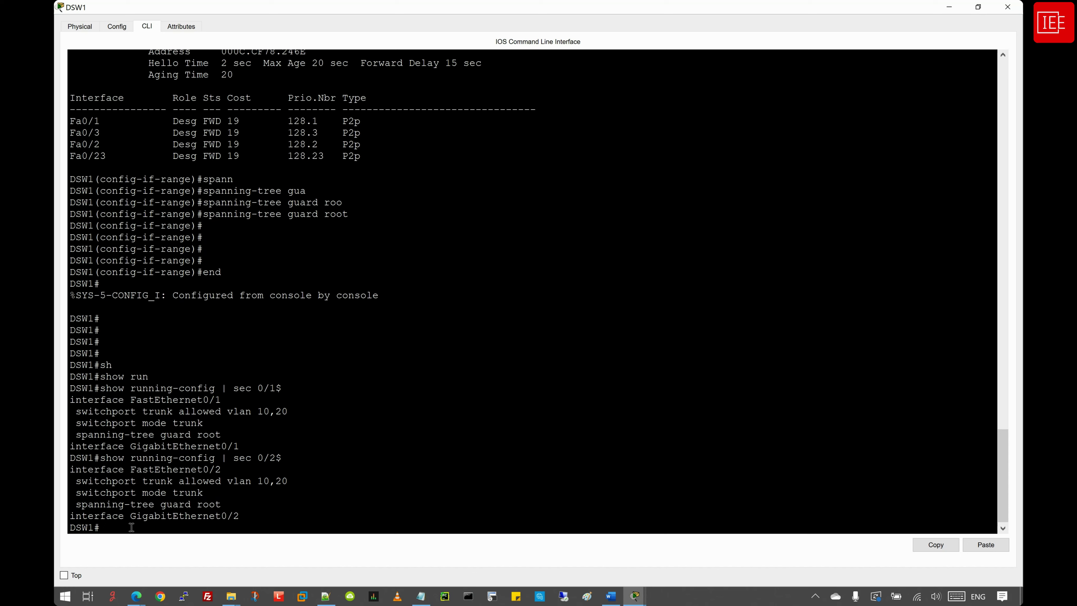
Step: Switch to the DSW2 console and enter global configuration mode with "configure terminal"
mouse_move(635, 596)
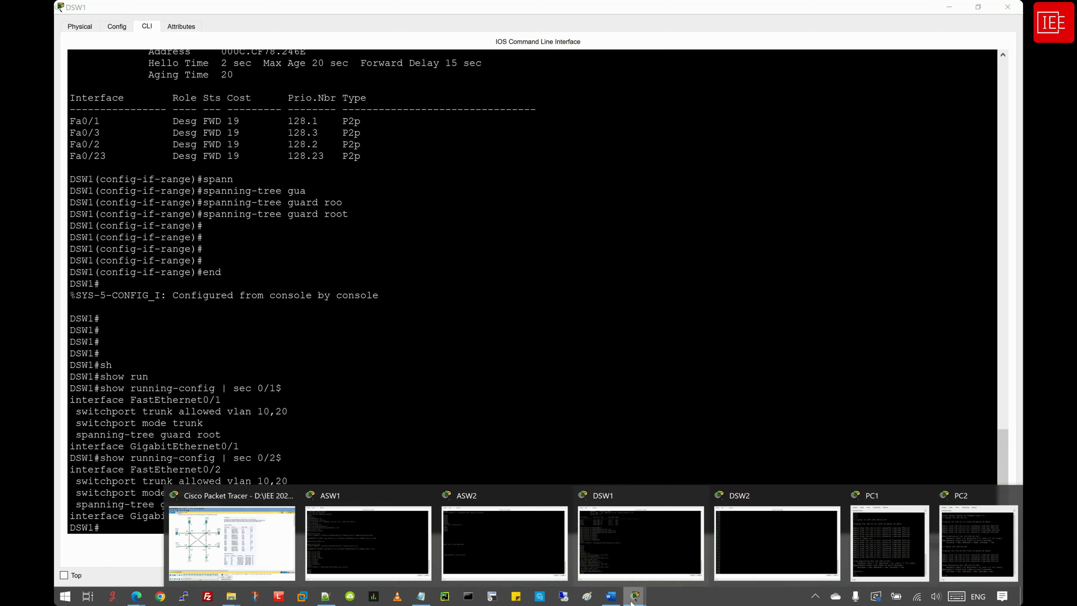
click(771, 543)
text(confi)
key(Tab)
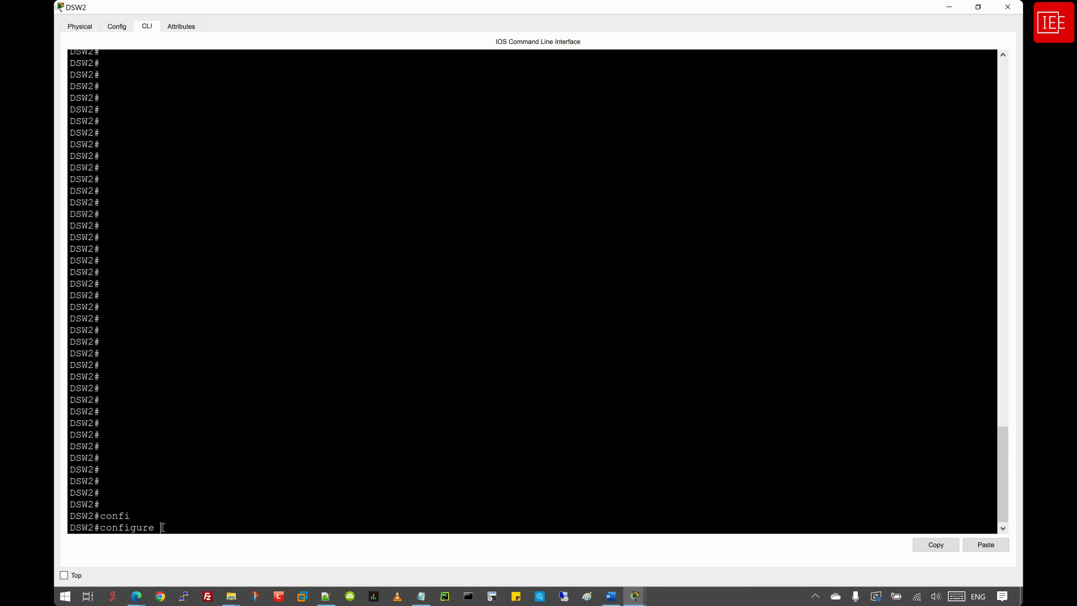
text(ter)
key(Tab)
key(Return)
key(Return)
key(Return)
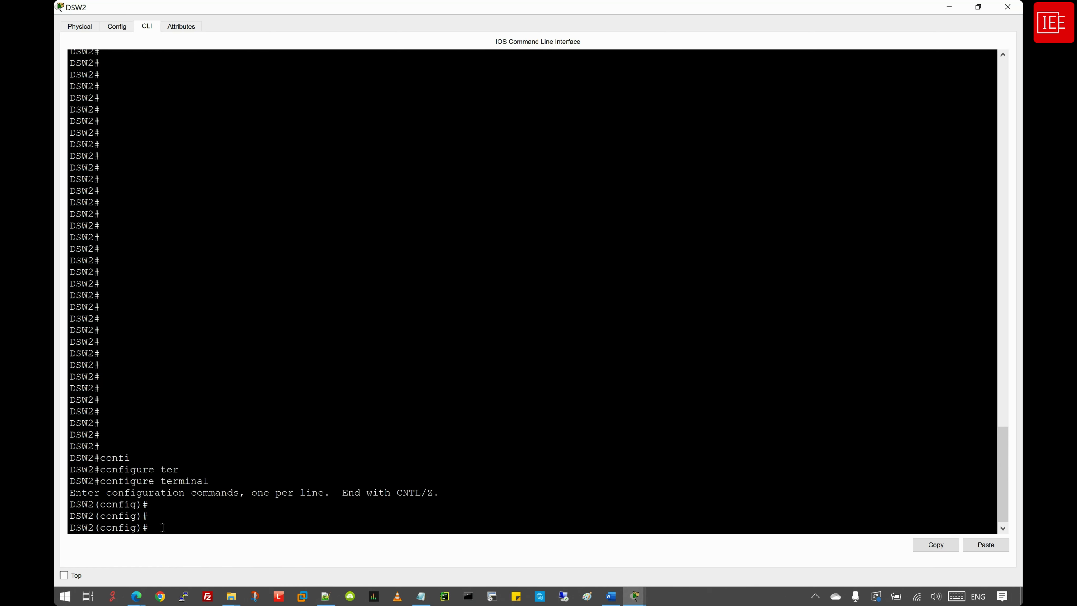
Step: Enter interface range configuration for FastEthernet 0/1-2 on DSW2
text(inter)
key(Tab)
text(ran)
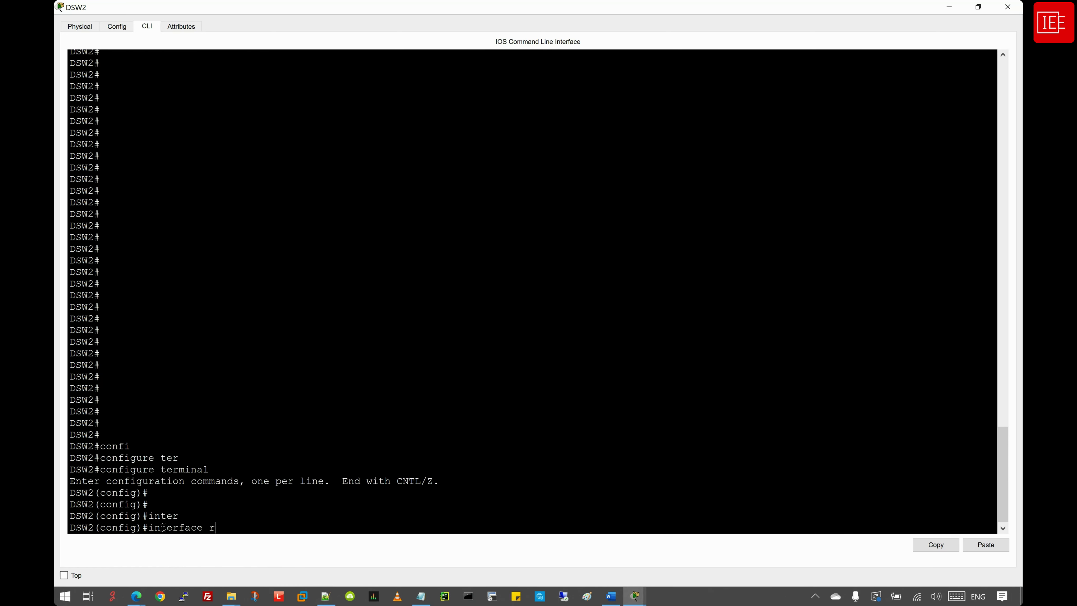
key(Tab)
text(fa)
key(Tab)
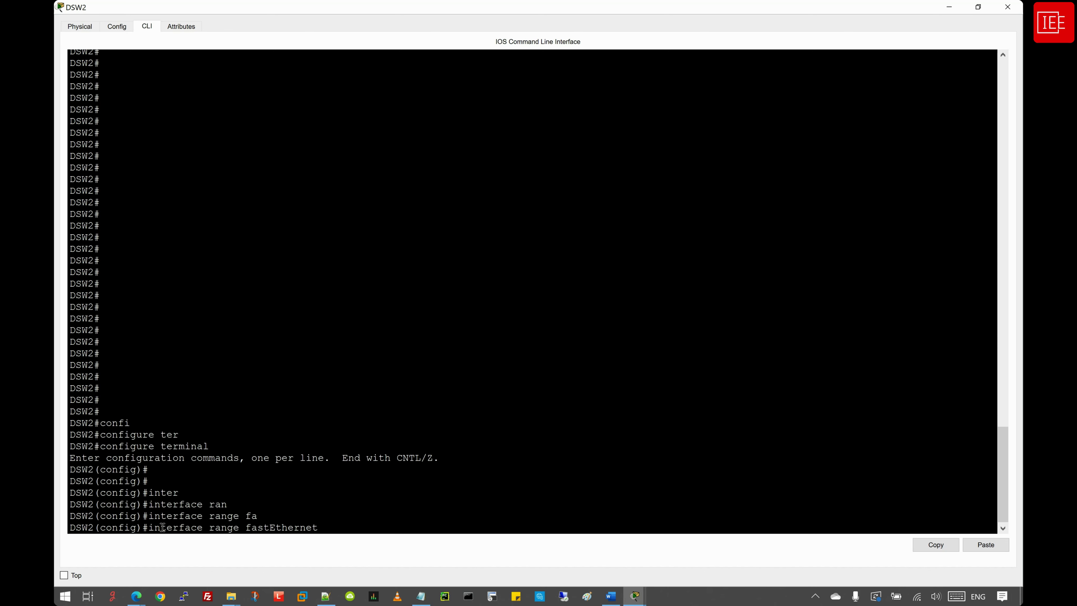
text(0/1-2)
key(Return)
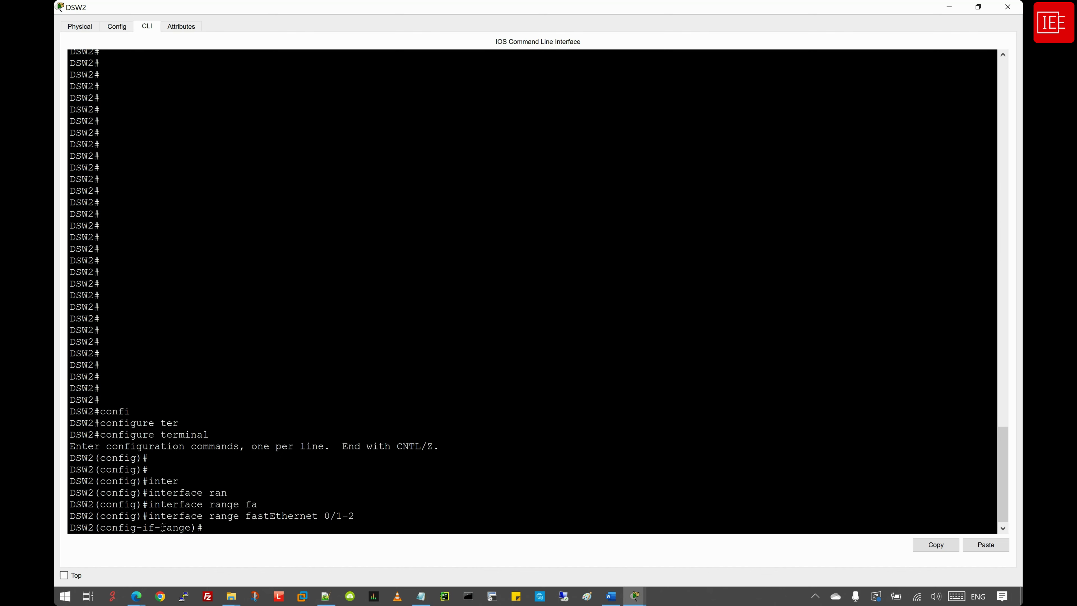
Step: Enable Root Guard on DSW2's selected interface range with "spanning-tree guard root"
text(spann)
key(Tab)
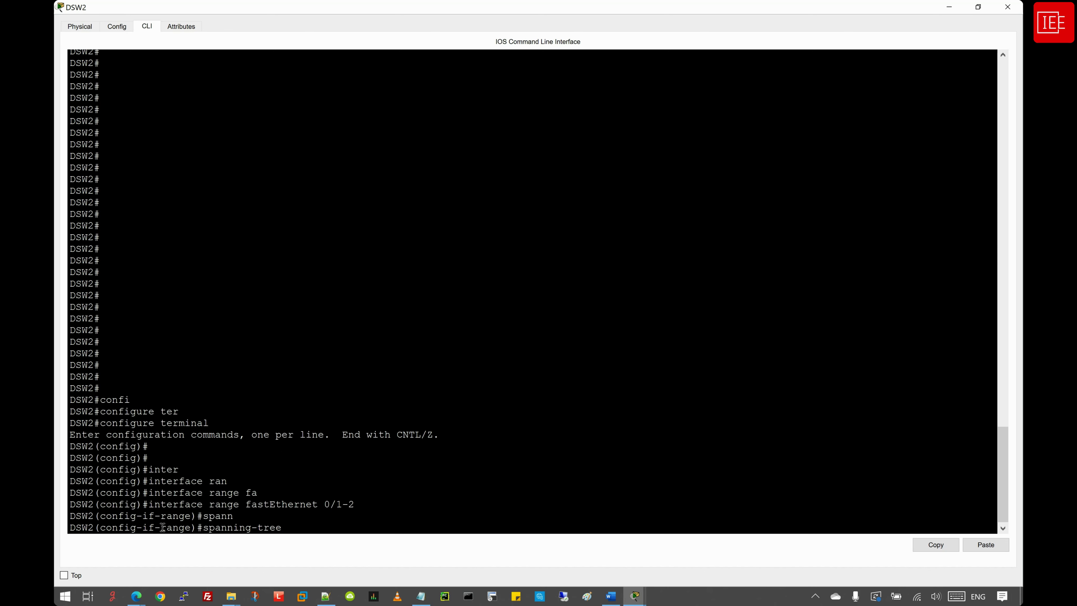
text(gua)
key(Tab)
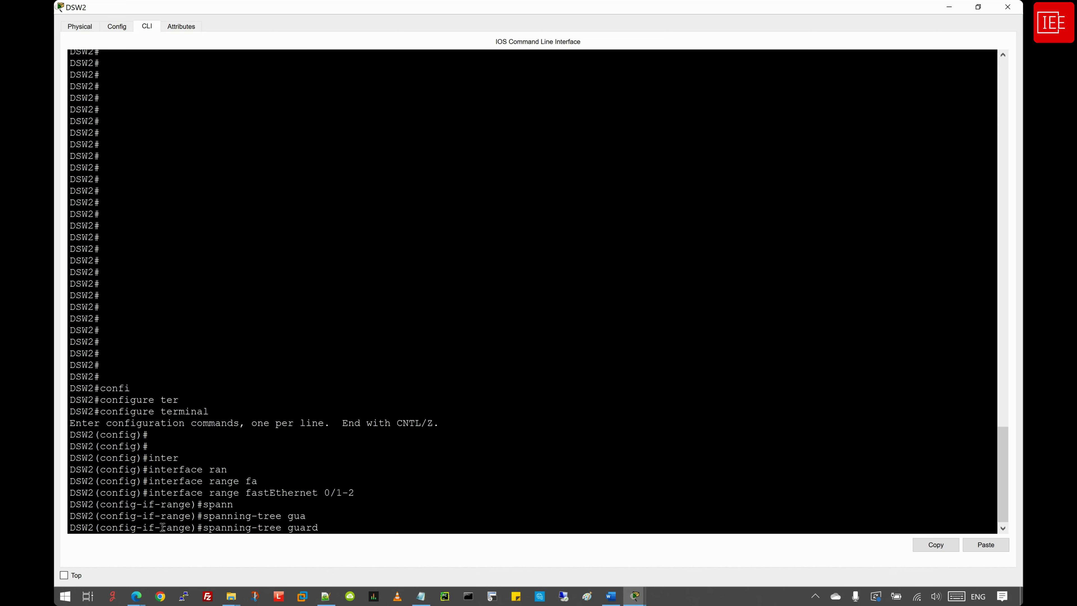
text(roo)
key(Tab)
key(Return)
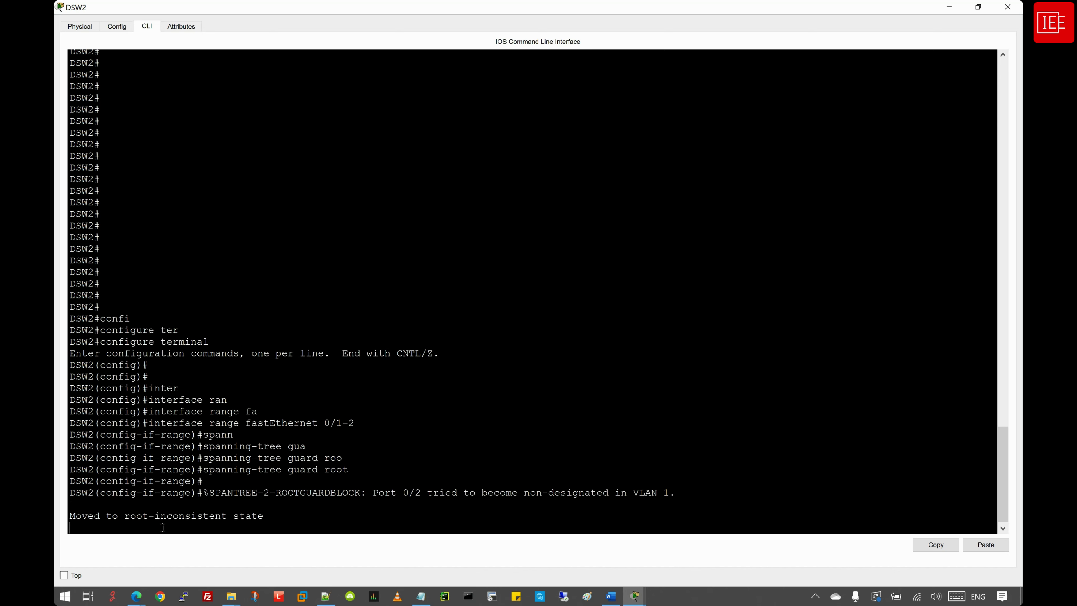
key(Return)
key(Return)
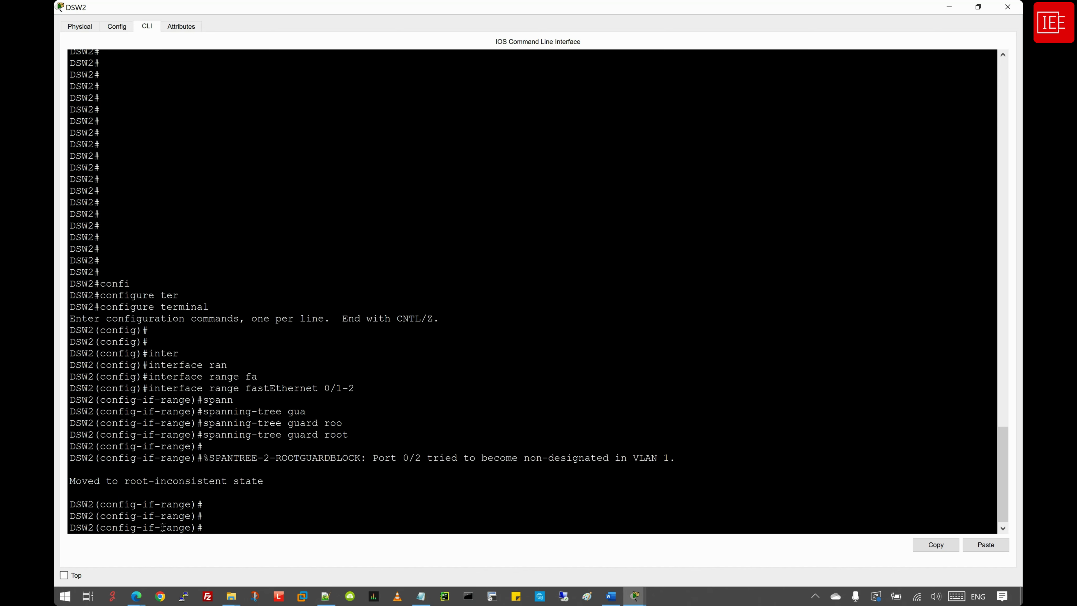
Step: Return DSW2 to privileged EXEC mode with "end"
text(edn)
key(BackSpace)
key(BackSpace)
text(nd)
key(Return)
key(Return)
key(Return)
key(Return)
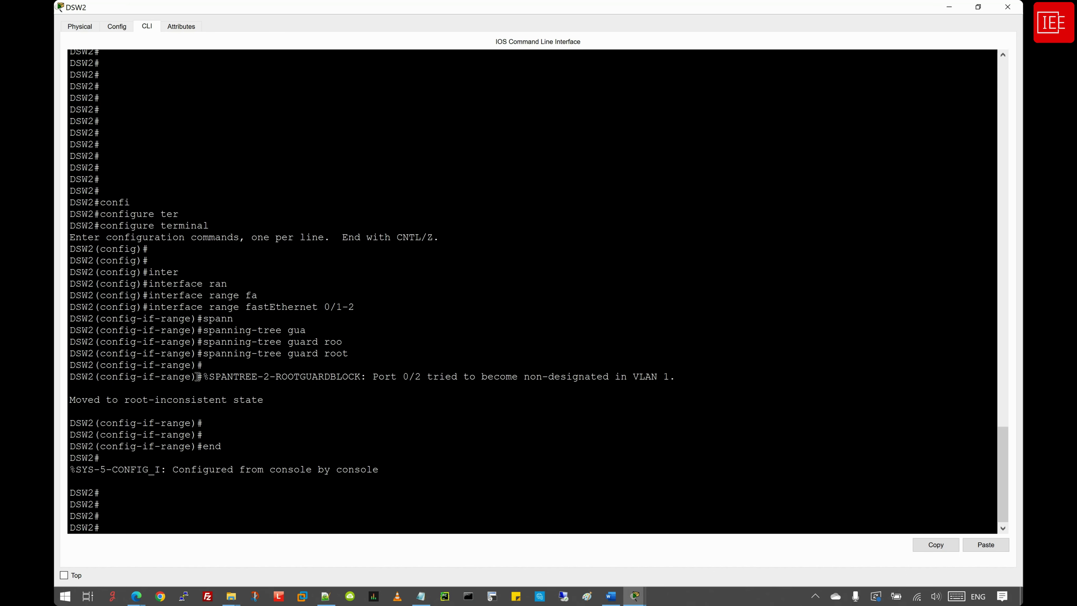
Step: Examine the Root Guard log message for port 0/2 in the DSW2 console
drag(204, 376, 677, 378)
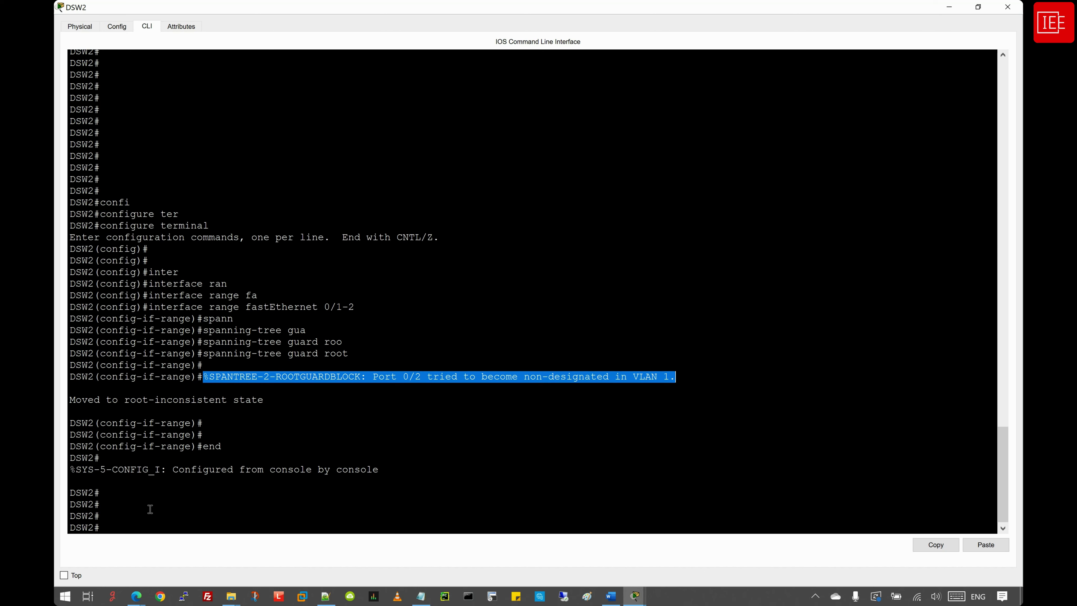
click(121, 525)
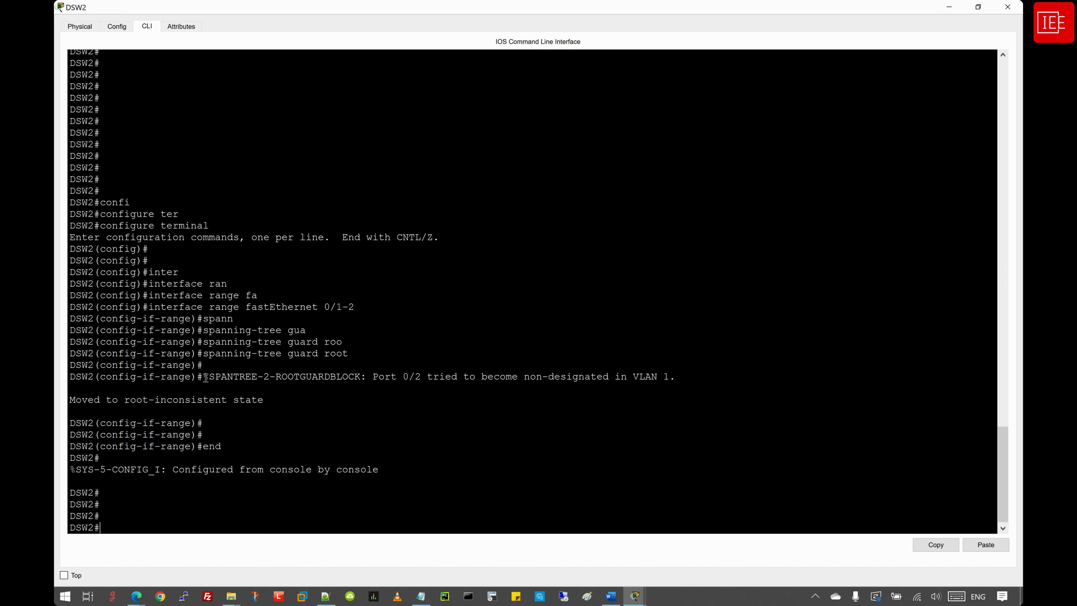
drag(204, 378, 652, 382)
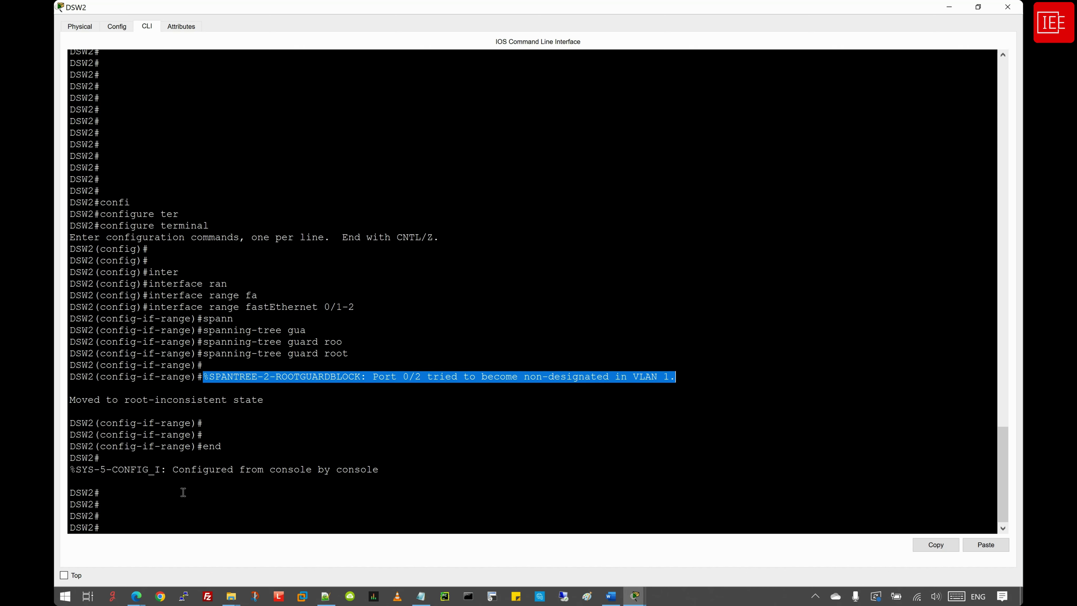
click(118, 528)
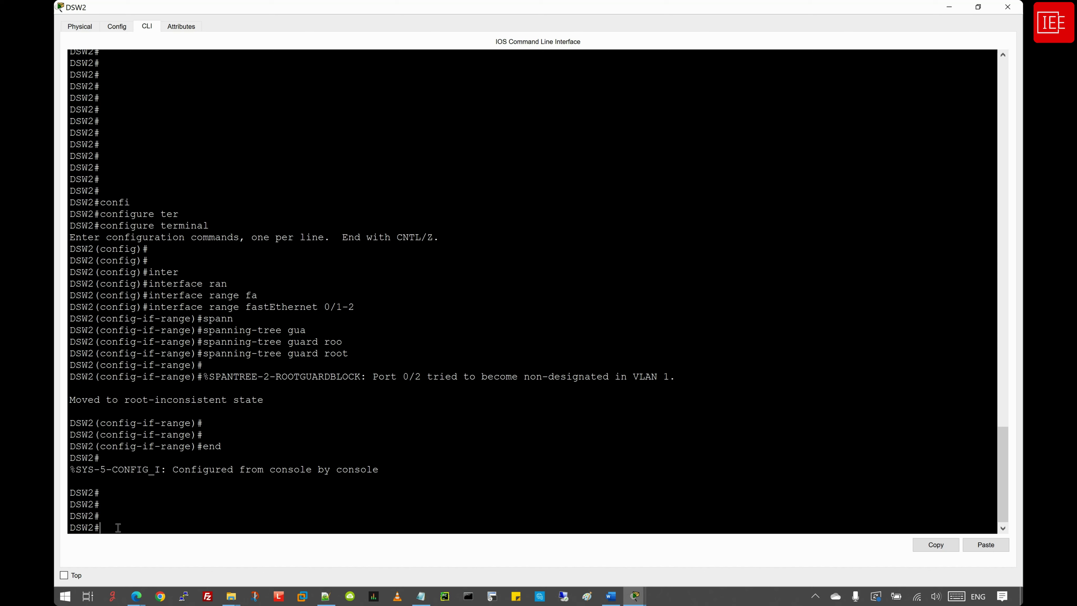
Step: Display DSW2's running configuration filtered with "| sec 0/1$" and check the Root Guard line under FastEthernet0/1
text(sh)
key(Tab)
text(run)
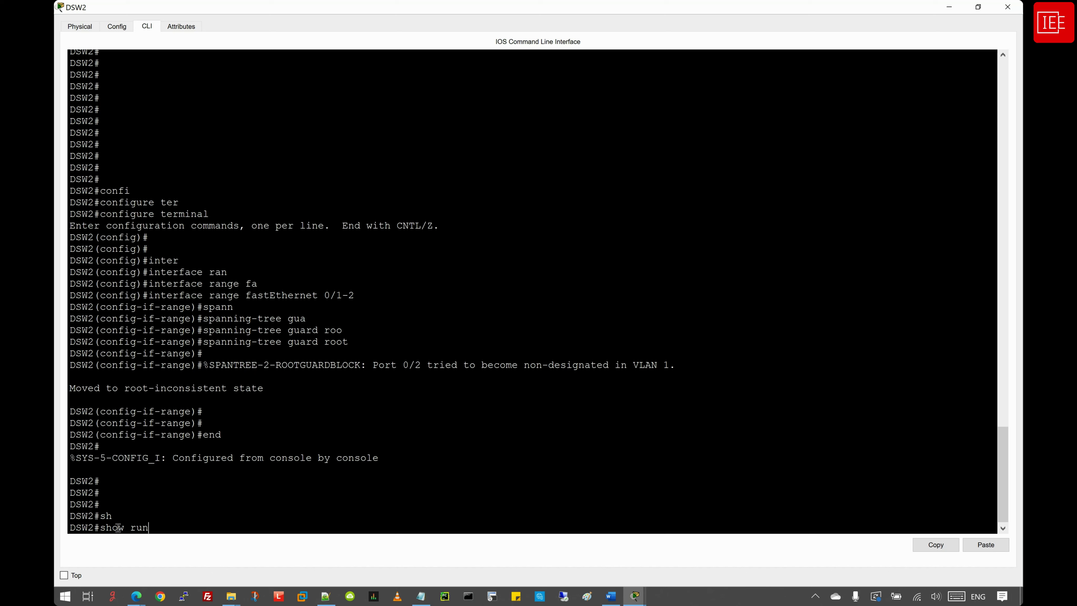
key(Tab)
text(| sec 0/)
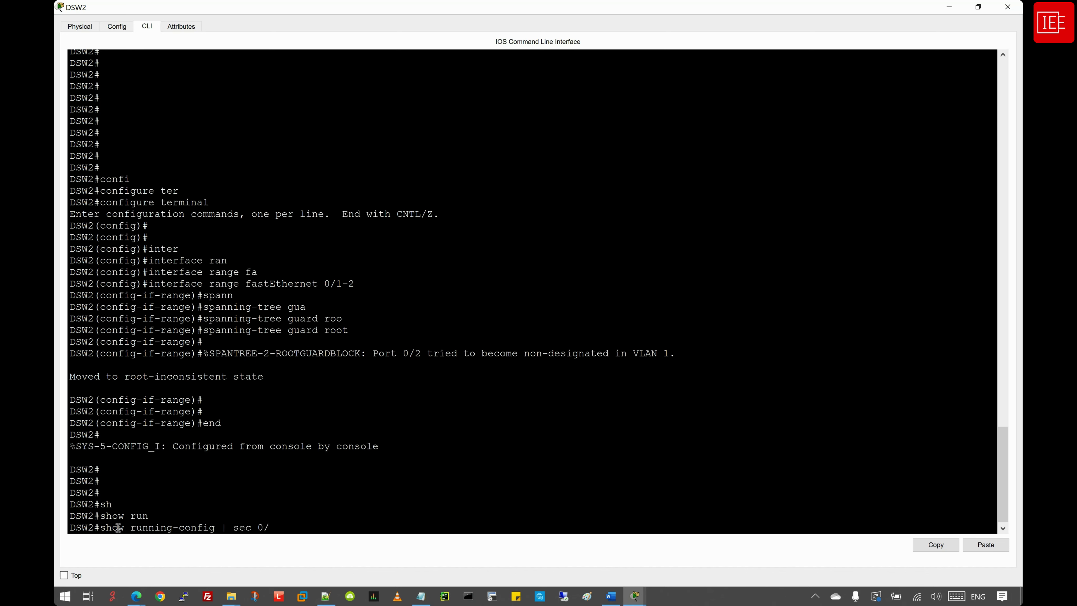
text(1$)
key(Return)
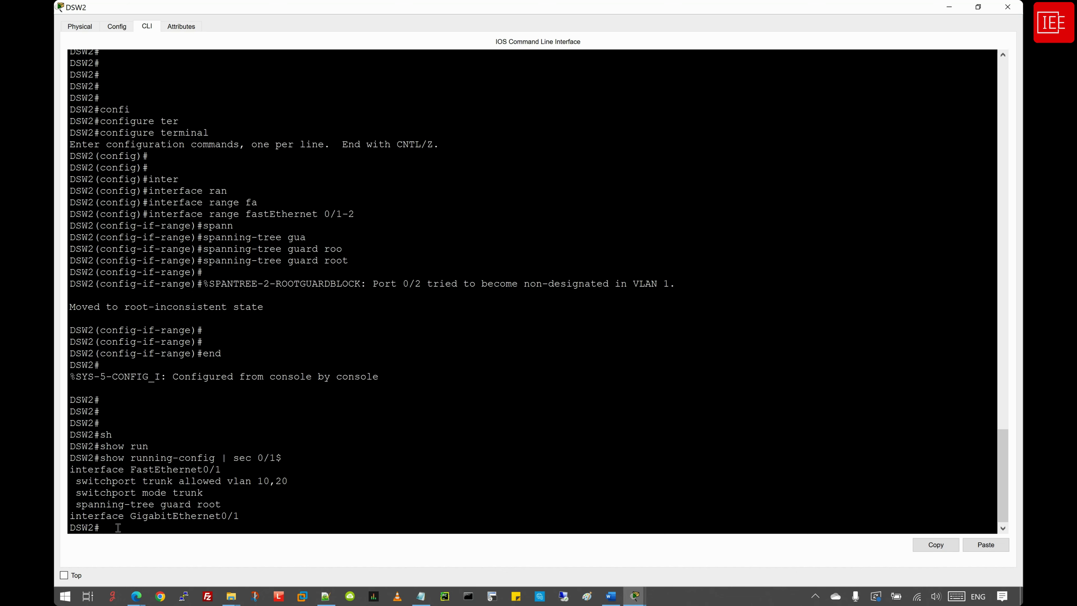
drag(229, 508, 82, 505)
Step: Display DSW2's running configuration filtered with "| sec 0/2$" to check Root Guard on FastEthernet0/2
click(159, 527)
key(Up)
key(Left)
key(BackSpace)
text(2)
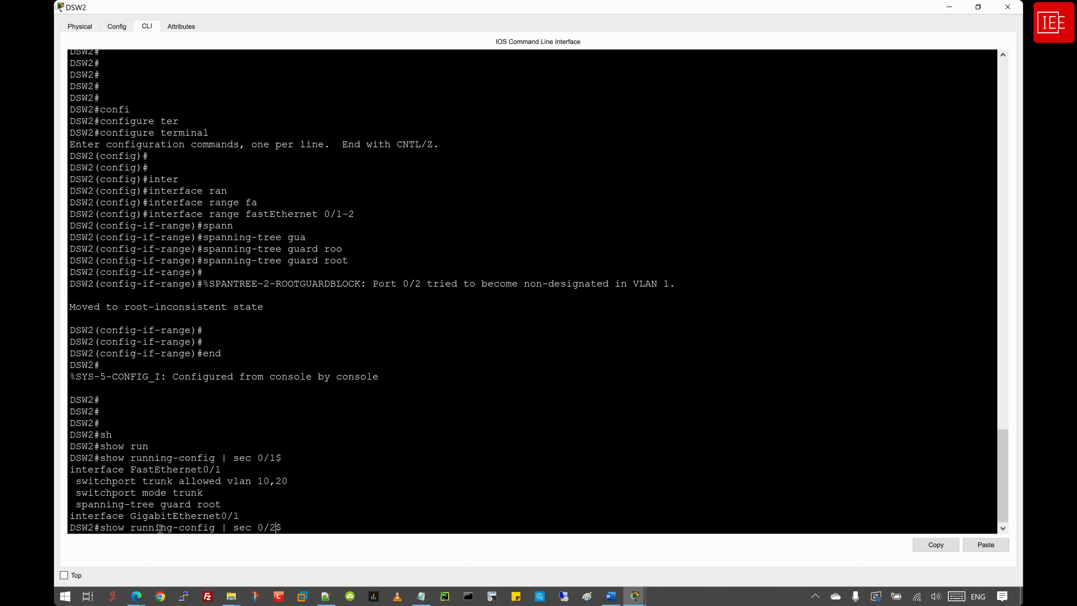
key(Return)
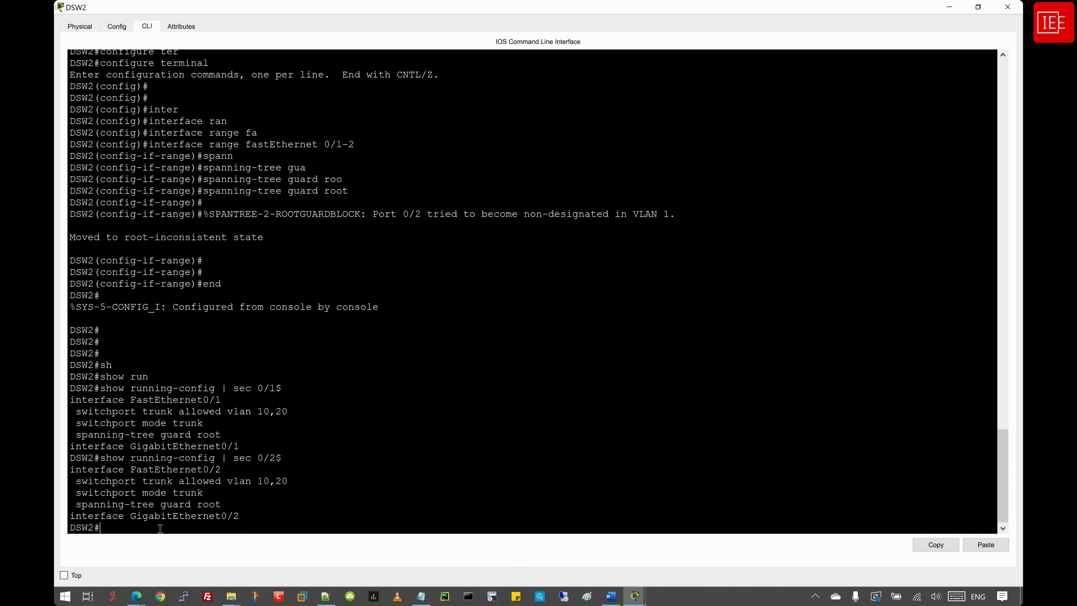
key(Return)
key(Return)
key(Return)
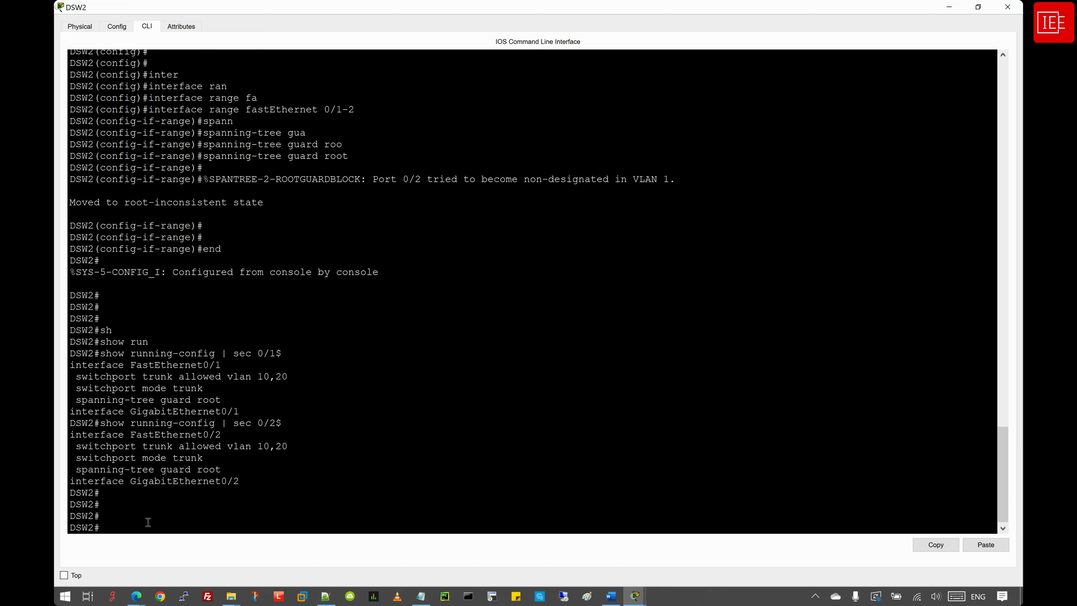
Step: Switch to PC1's command prompt in a maximized window and ping 192.168.10.101
click(635, 596)
click(888, 513)
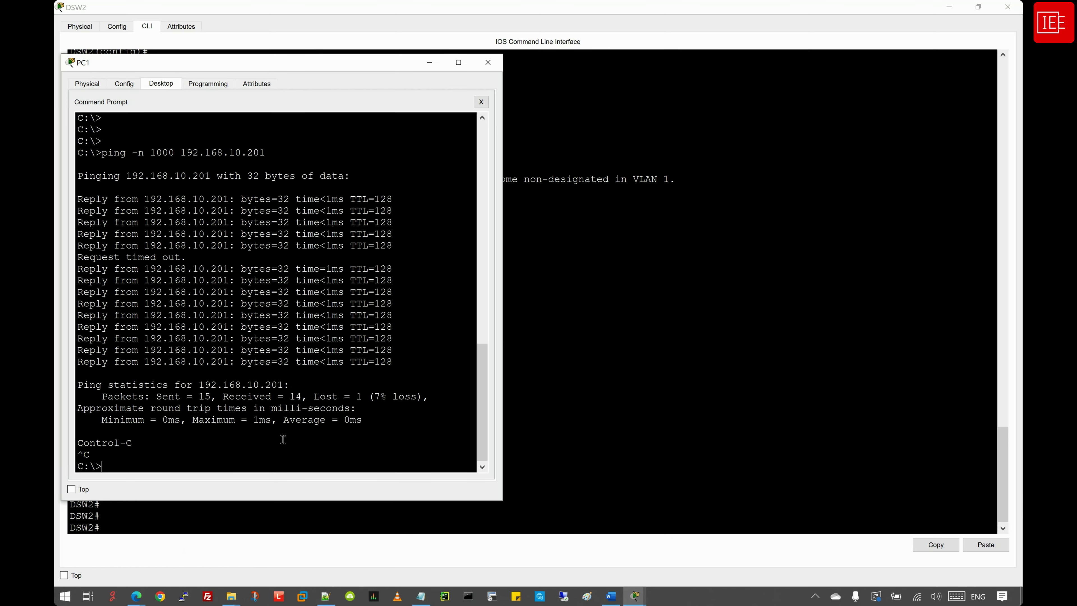
click(458, 63)
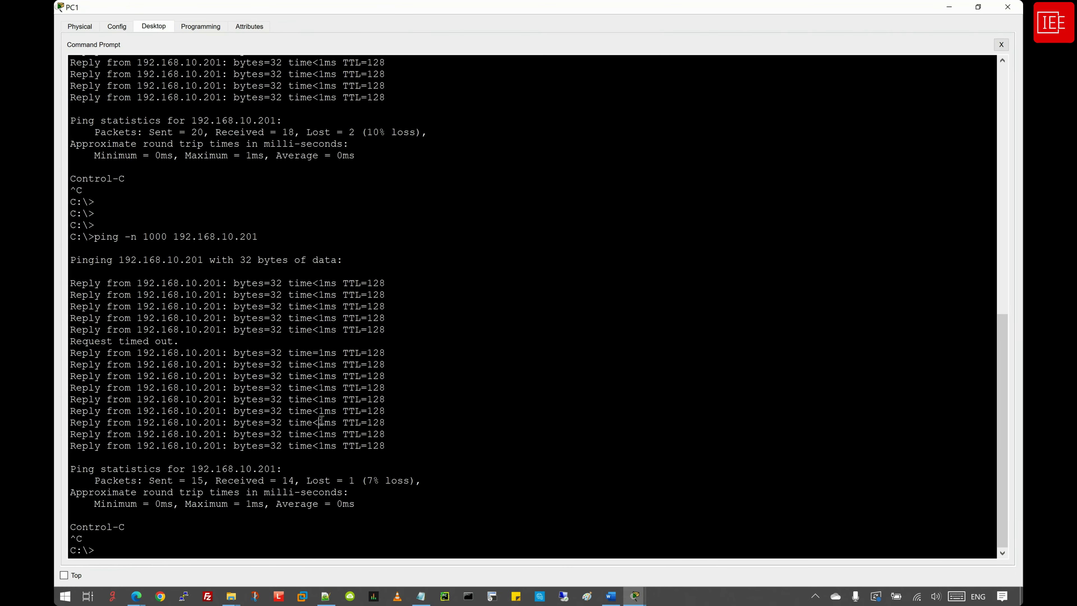
key(Return)
key(Return)
key(Return)
key(Return)
text(ping )
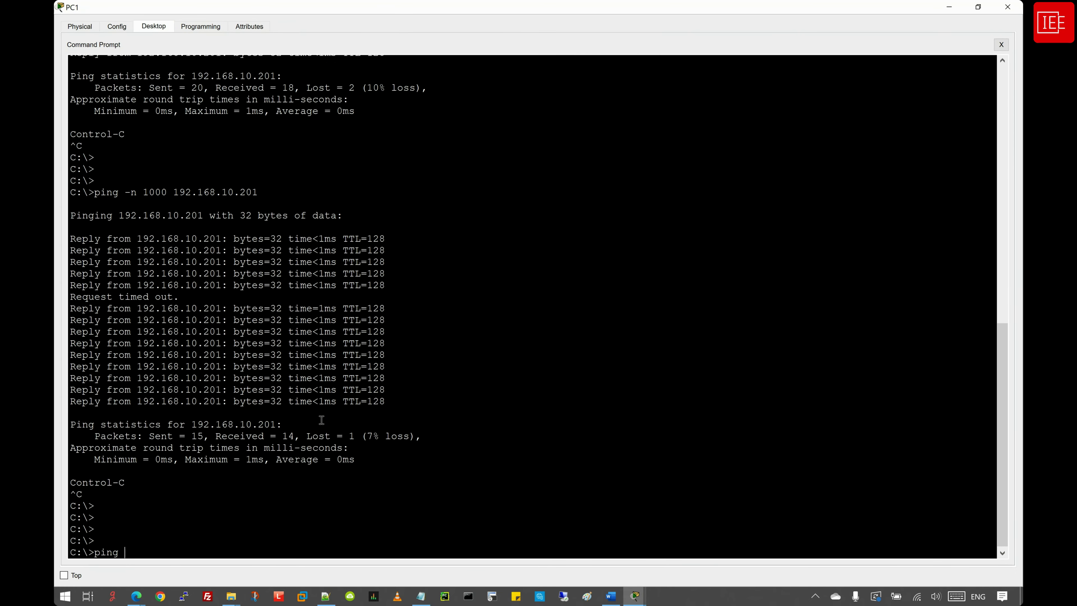
text(192.168.10.101)
key(Return)
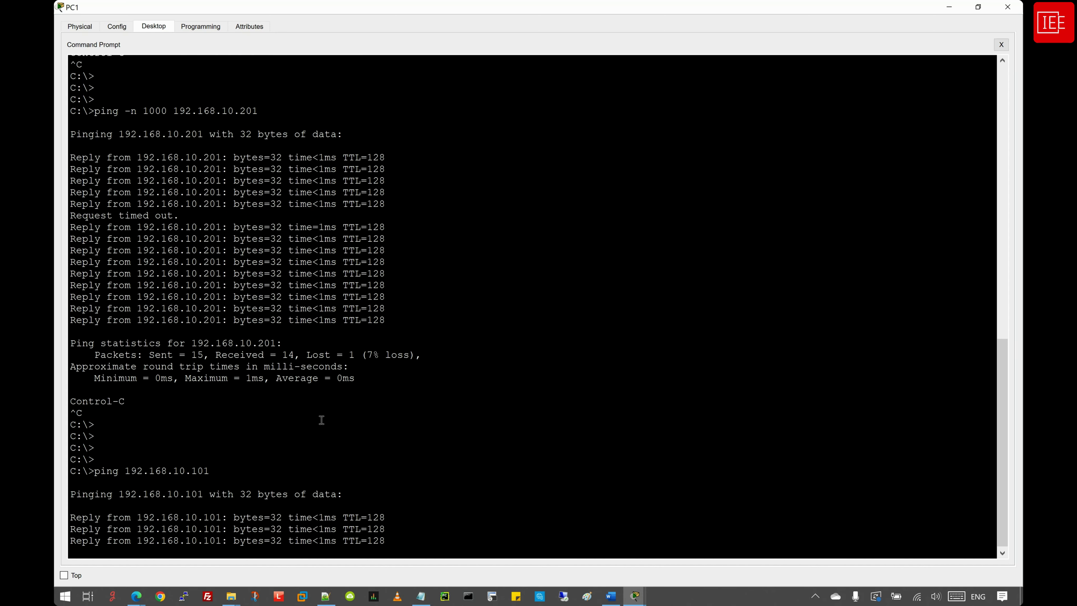
Step: Ping 192.168.10.200 from PC1 to test connectivity within the 192.168.10.x network
key(Up)
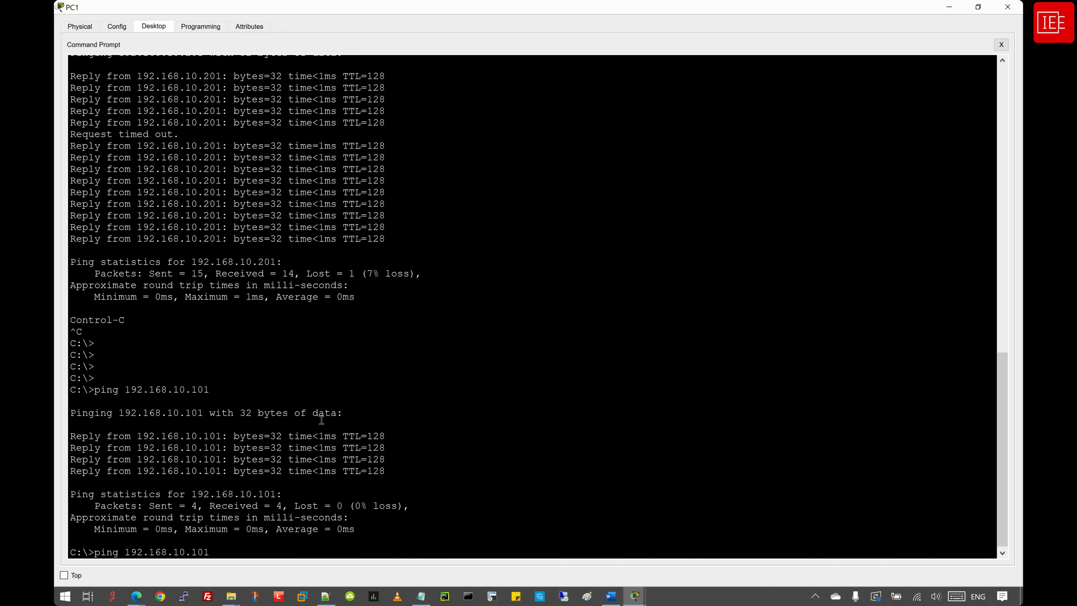
key(BackSpace)
key(BackSpace)
key(BackSpace)
text(200)
key(Return)
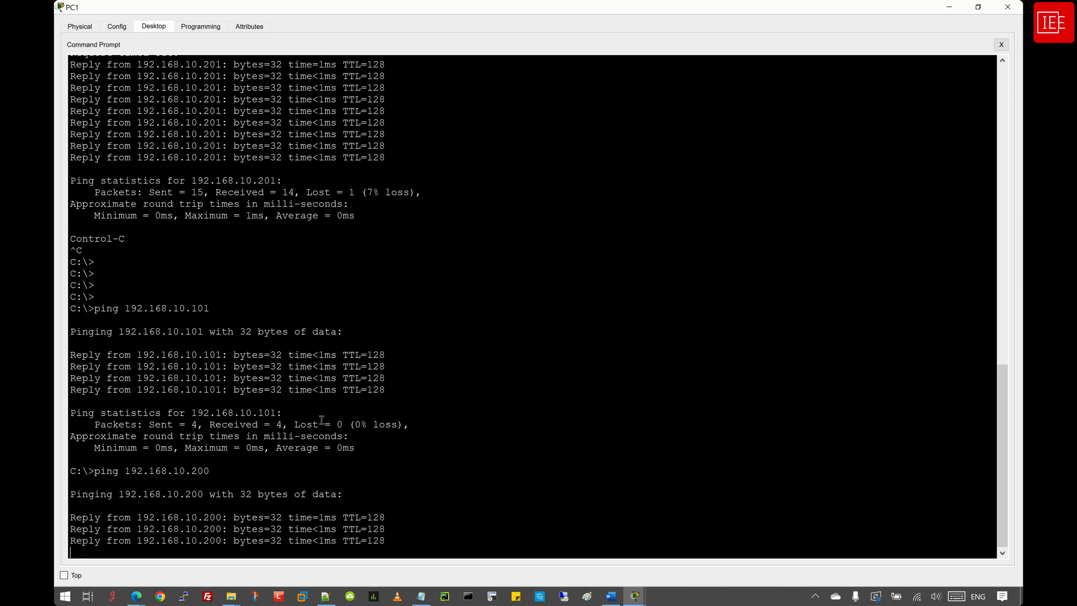
Step: Test PC1's connectivity to 192.168.10.201 with a default ping
key(Up)
key(BackSpace)
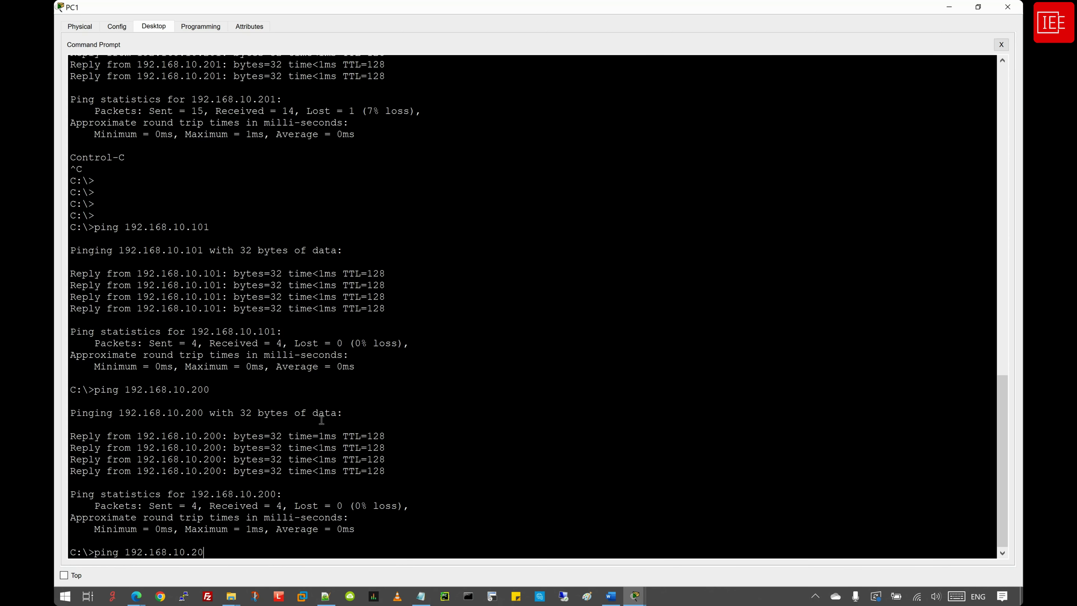
text(1)
key(Return)
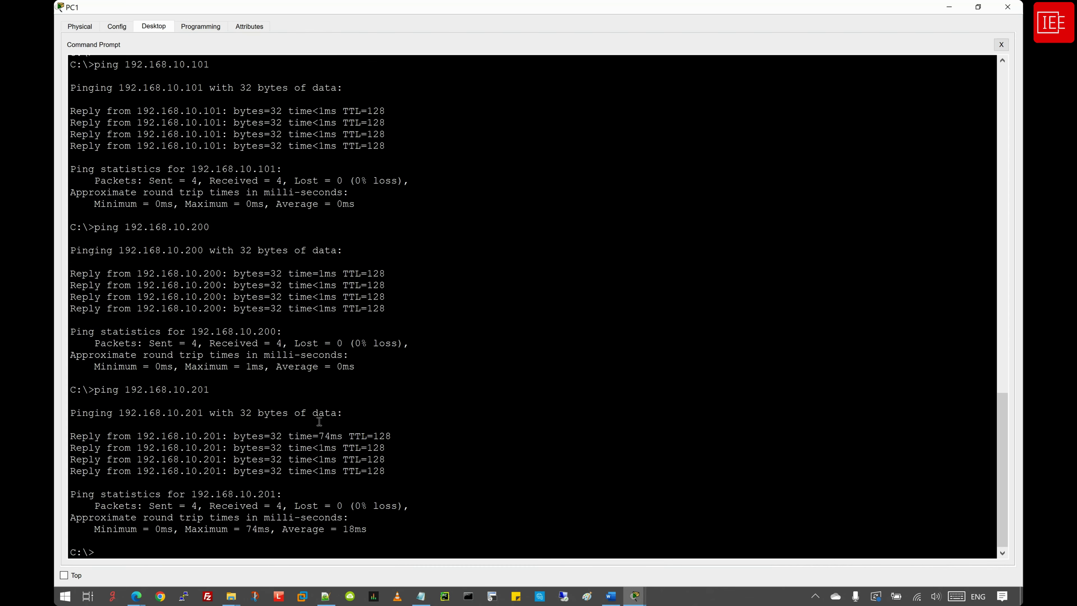
Step: Switch to PC2's command prompt in a maximized window and ping 192.168.20.101
mouse_move(635, 597)
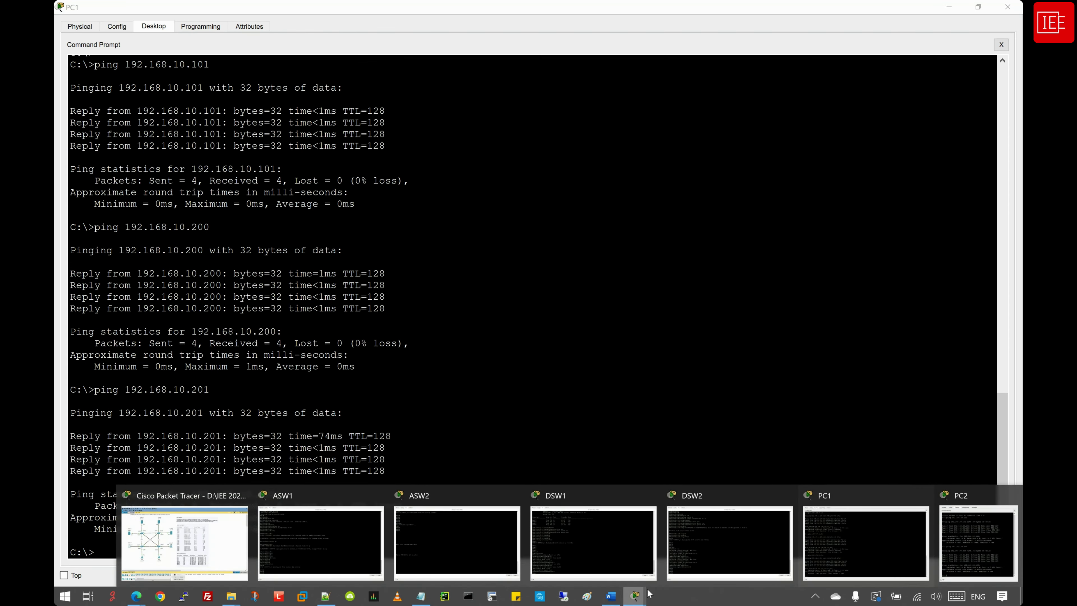
click(918, 527)
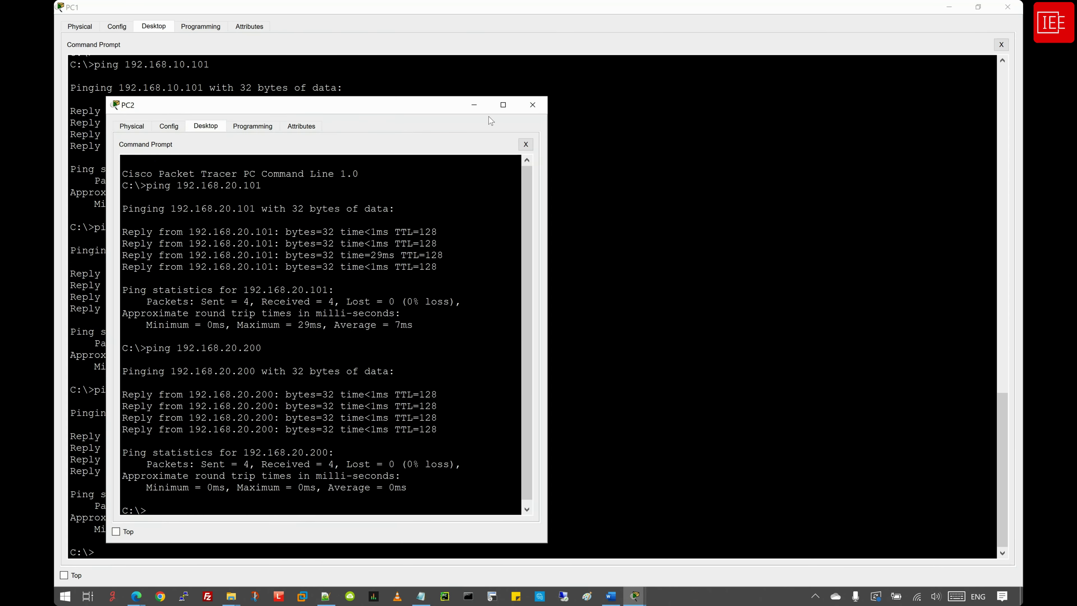
click(503, 104)
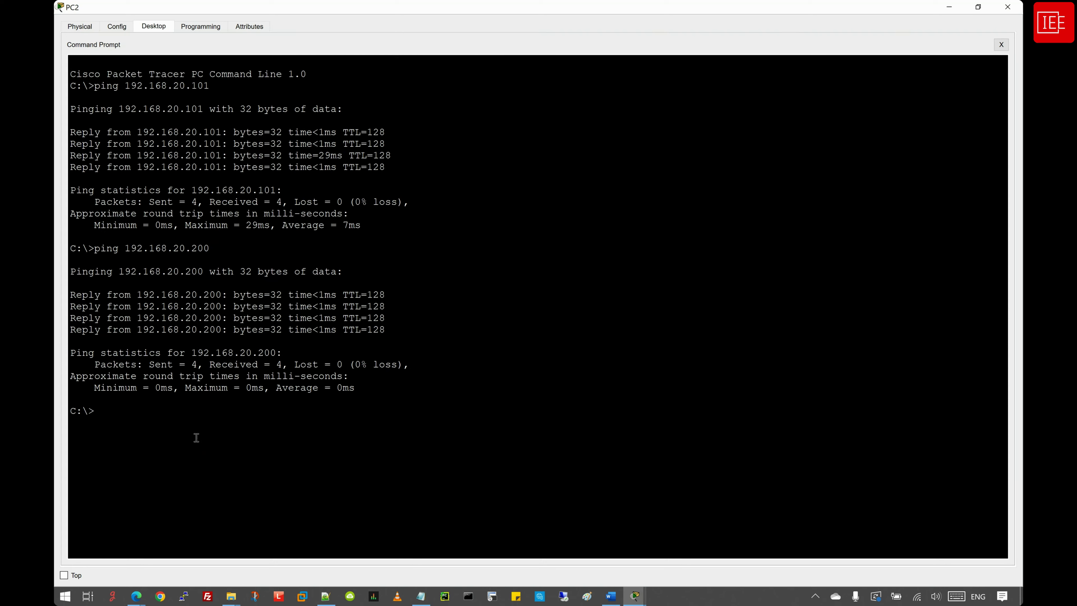
text(ping 192.168.20.101)
key(Return)
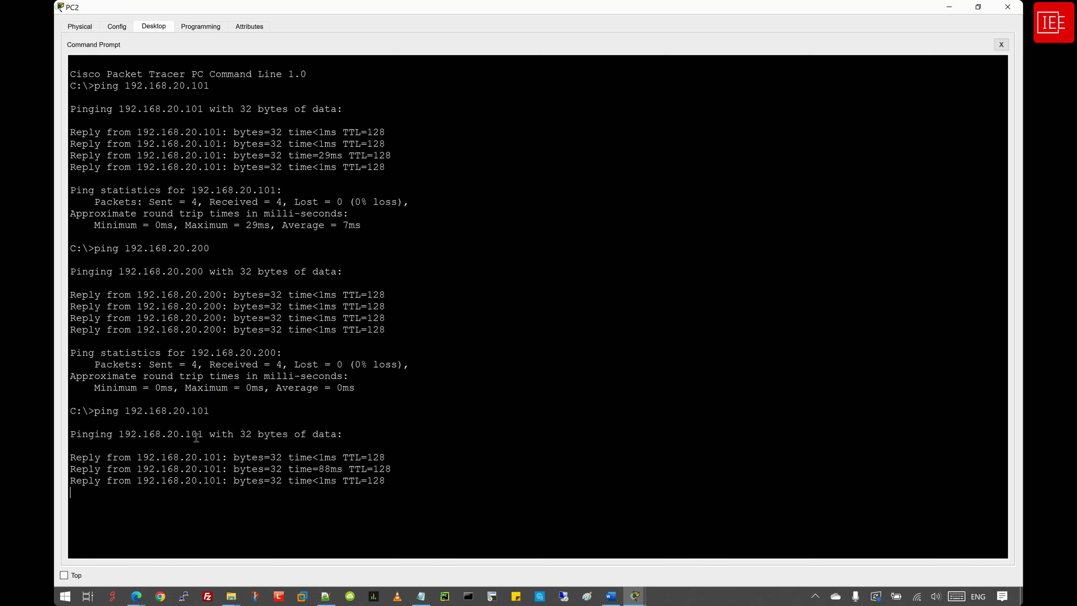
Step: Ping 192.168.20.200 and 192.168.20.201 from PC2 to test its remaining connections
key(Up)
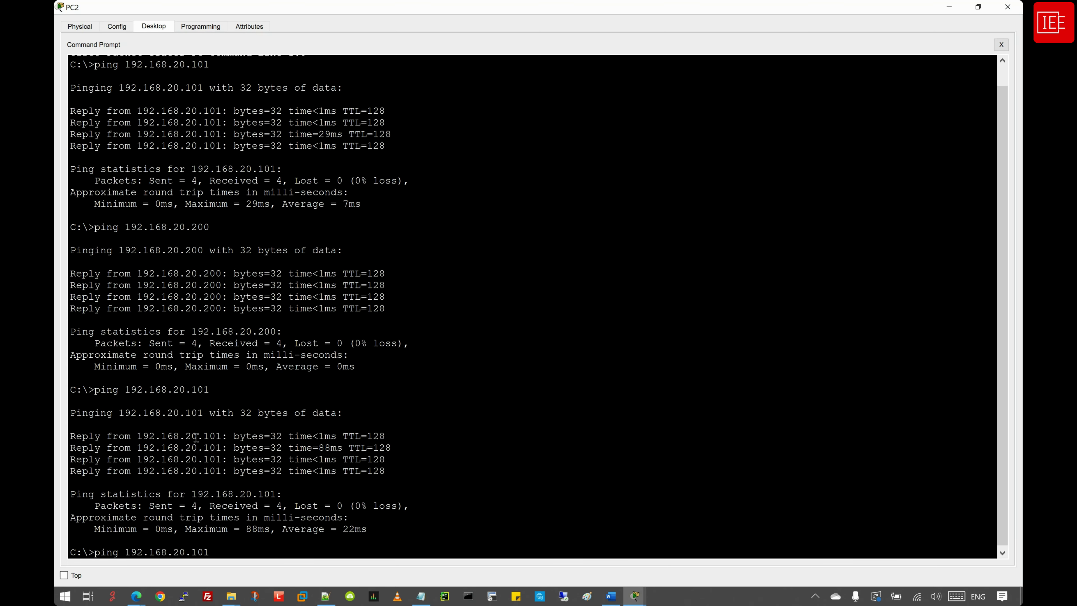
key(BackSpace)
key(BackSpace)
key(BackSpace)
text(200)
key(Return)
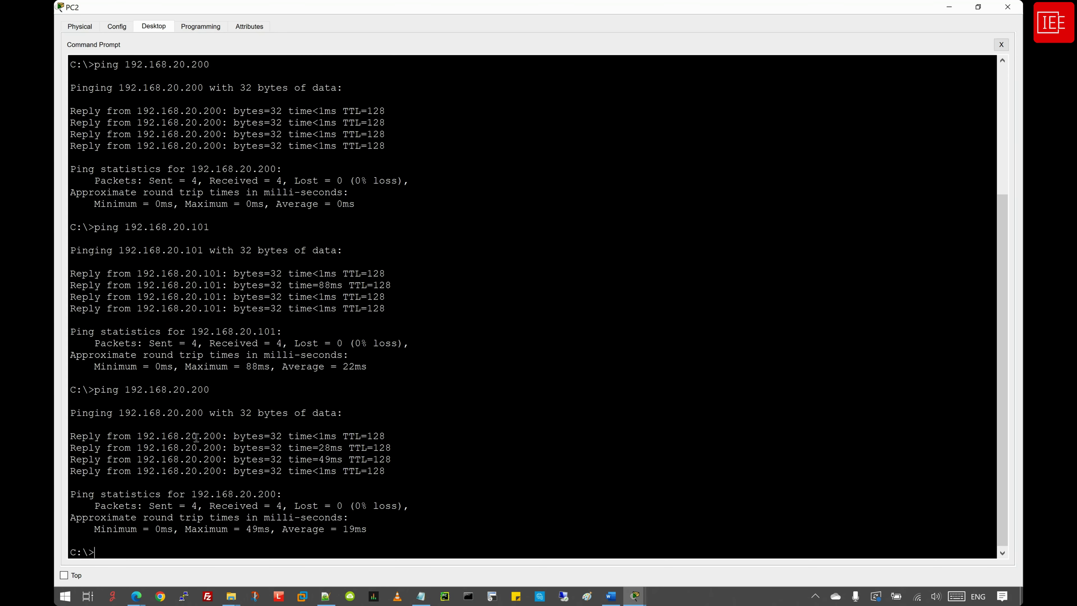
key(Up)
key(Return)
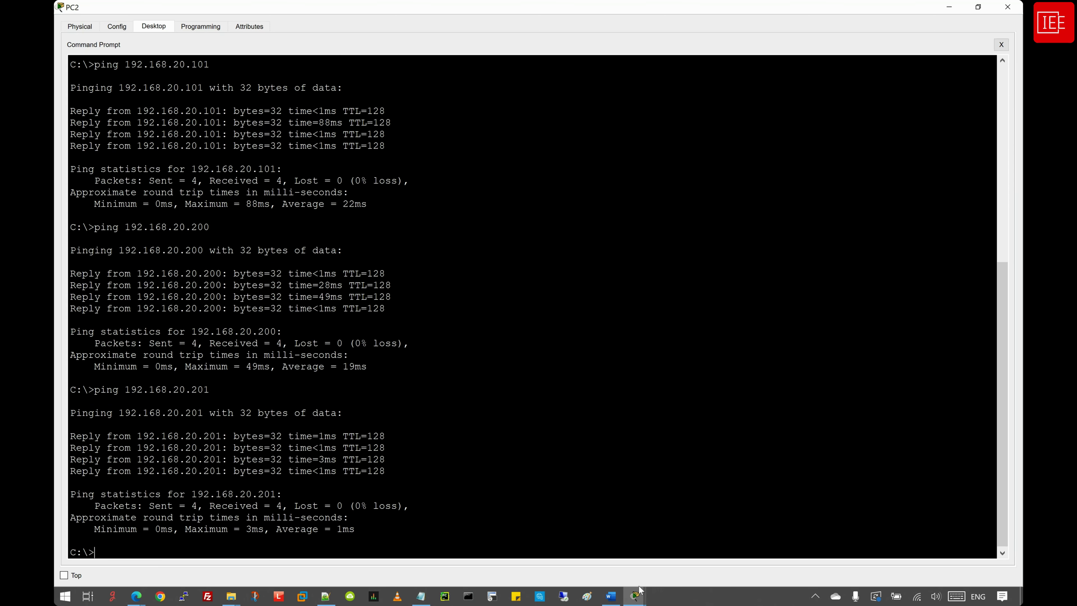
Step: Switch to the ASW1 console and save its configuration with "wr"
click(636, 596)
click(301, 527)
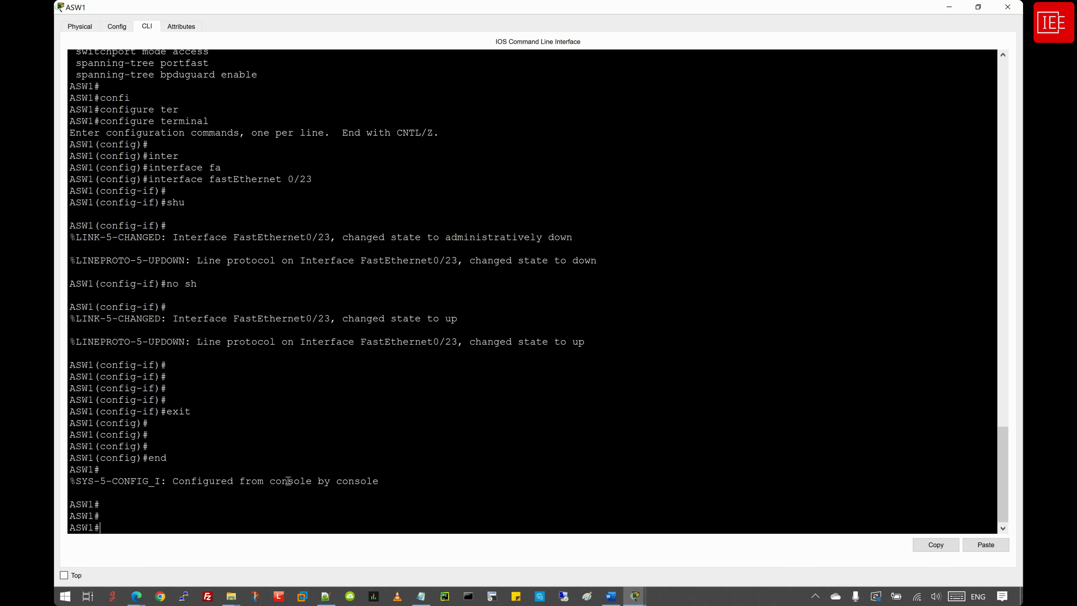
key(Return)
key(Return)
key(Return)
text(wr)
key(Return)
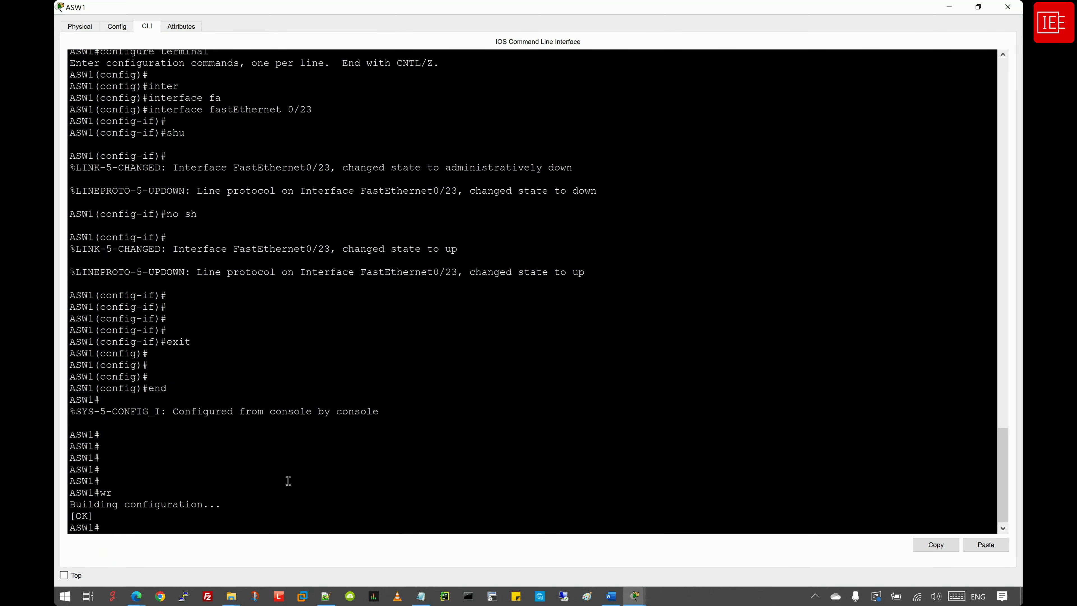
key(Return)
key(Return)
key(Return)
key(Return)
Step: Switch to the ASW2 console, enter privileged EXEC mode with "en", and save the configuration with "wr"
click(636, 596)
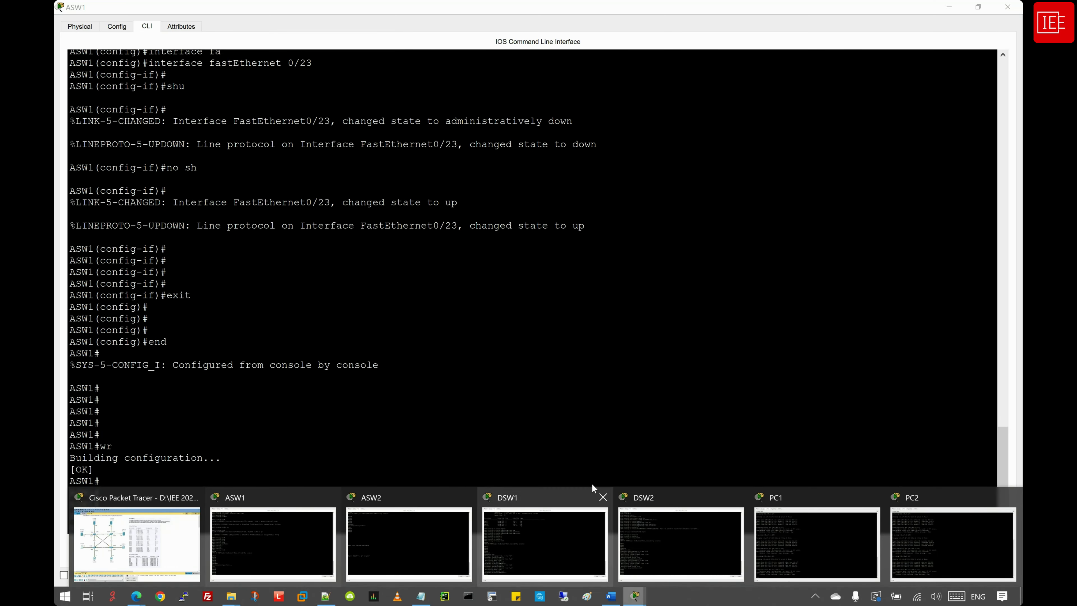
click(413, 530)
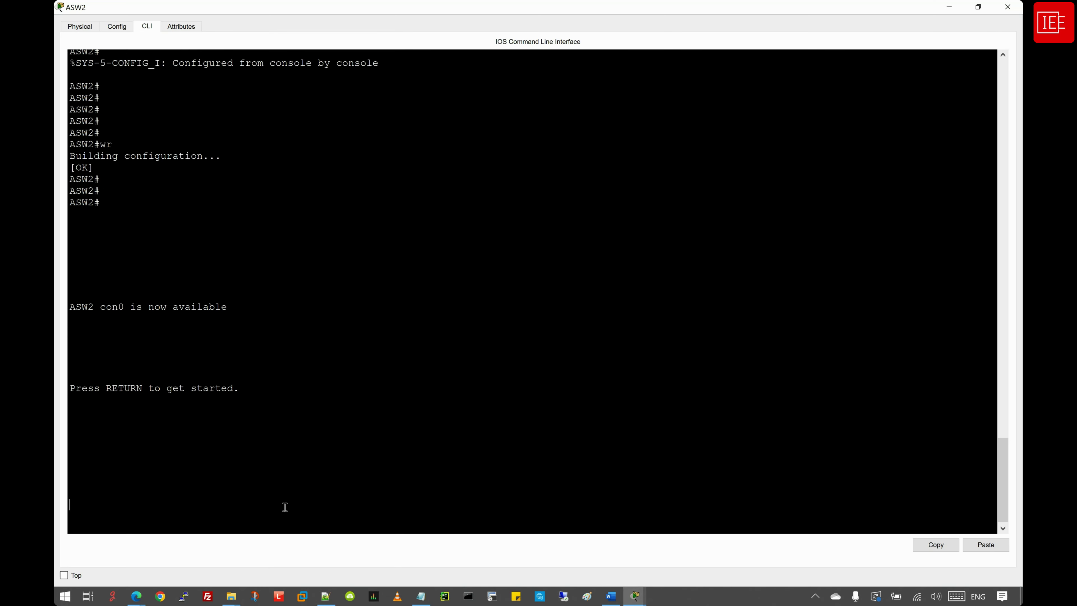
key(Return)
text(en)
text(wr)
key(Return)
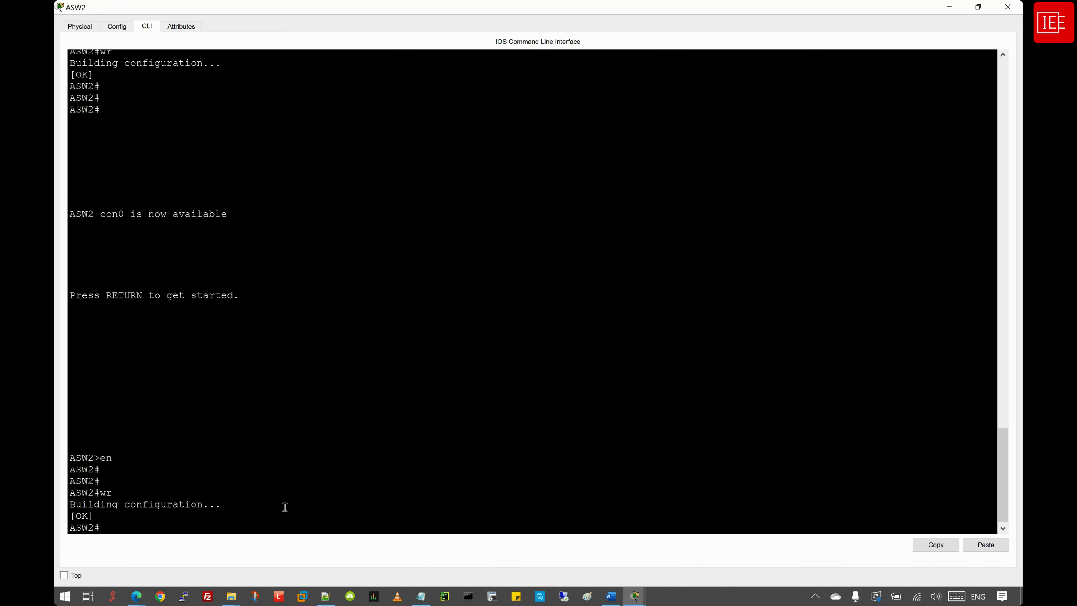
Step: Switch to the DSW1 console and save its configuration with "wr"
click(634, 595)
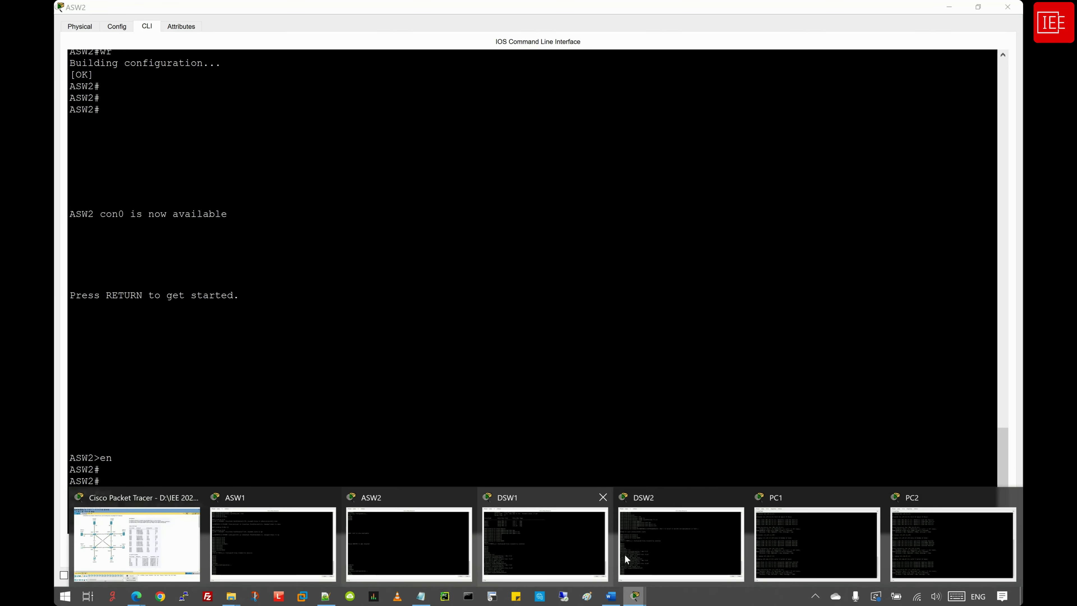
click(545, 543)
key(Return)
key(Return)
key(Return)
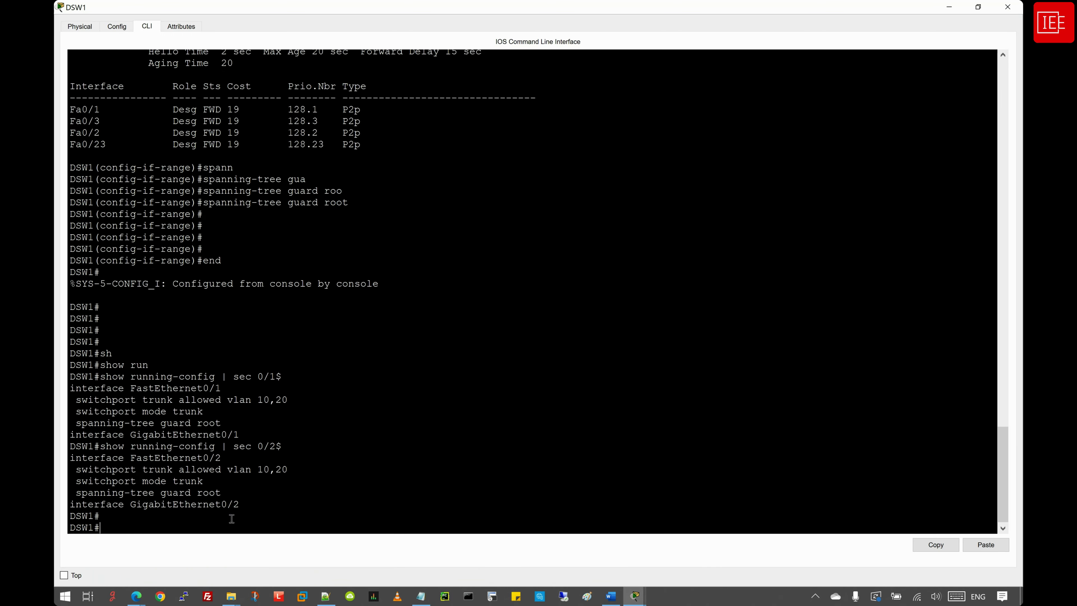
text(wr)
key(Return)
Step: Switch to the DSW2 console and save its configuration with "wr"
click(635, 596)
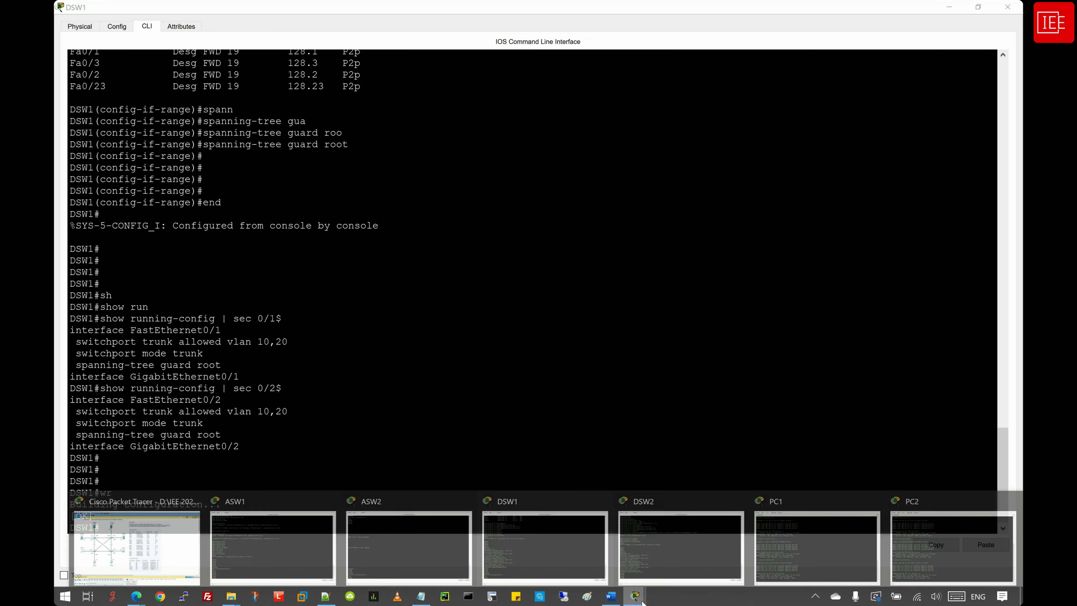
click(700, 510)
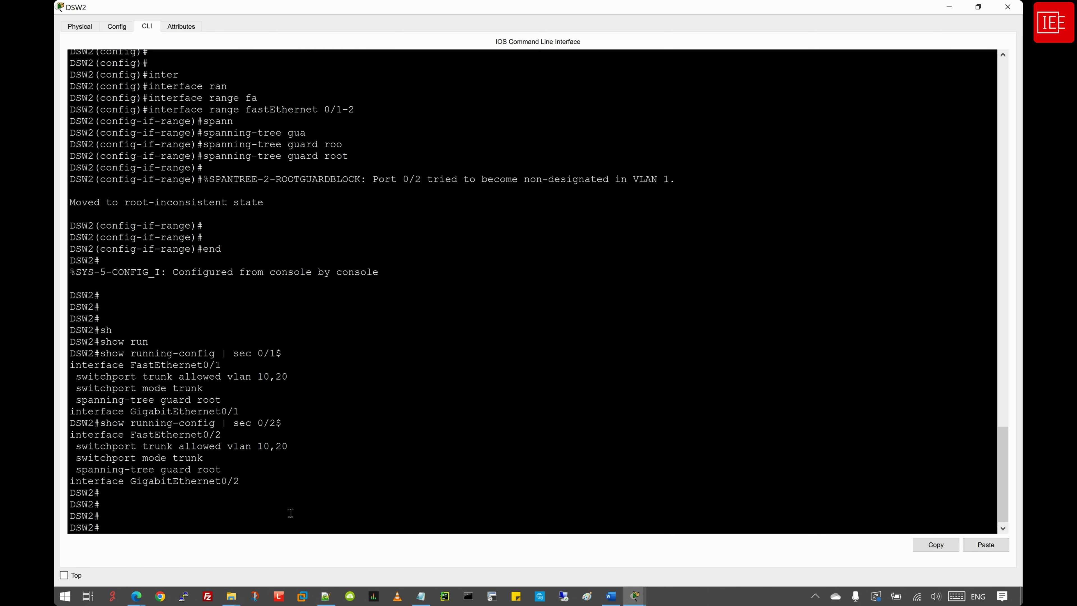
key(Return)
key(Return)
key(Return)
text(wr)
key(Return)
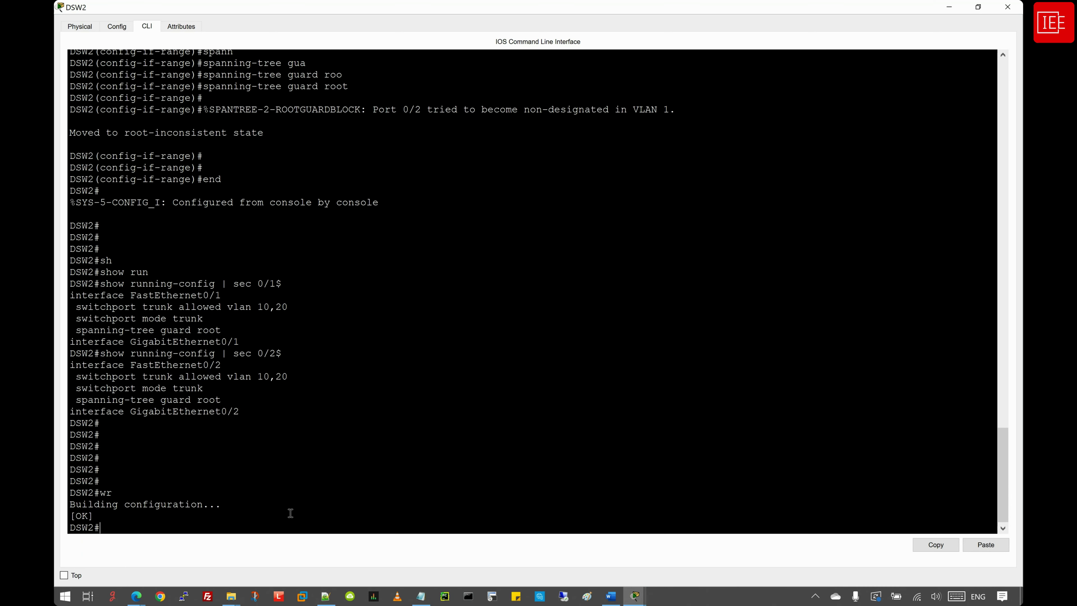